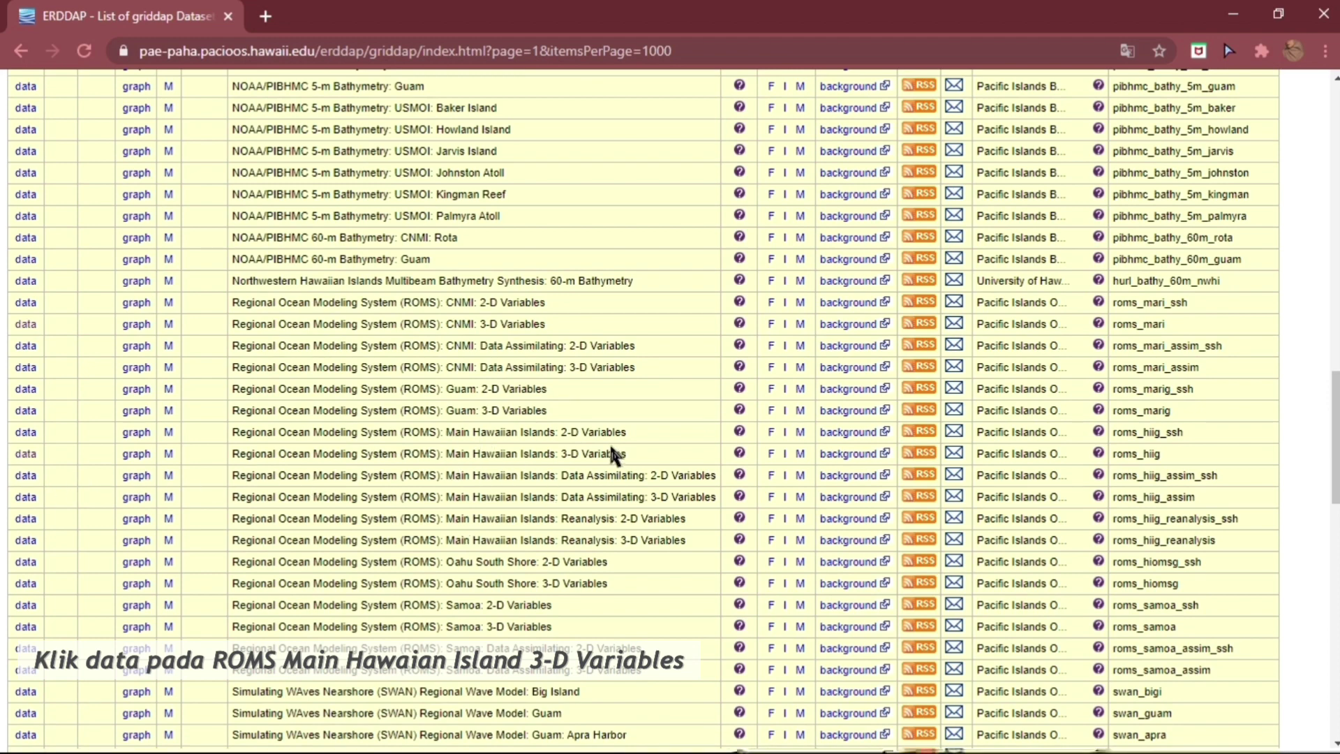
Step: Open the data form for ROMS Main Hawaiian Islands: 3-D Variables and set the time range from 2020-09-14 to 2020-09-15
left_click(26, 454)
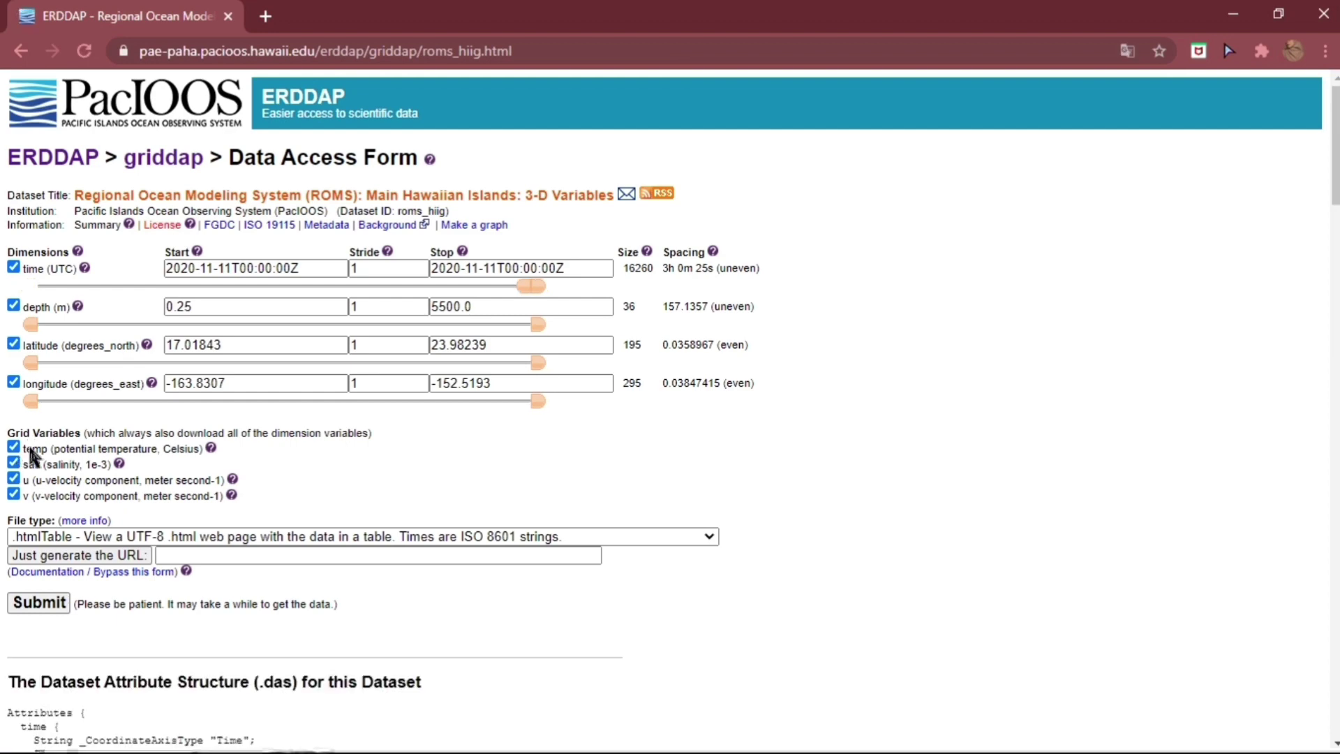
left_click_drag(315, 270, 167, 266)
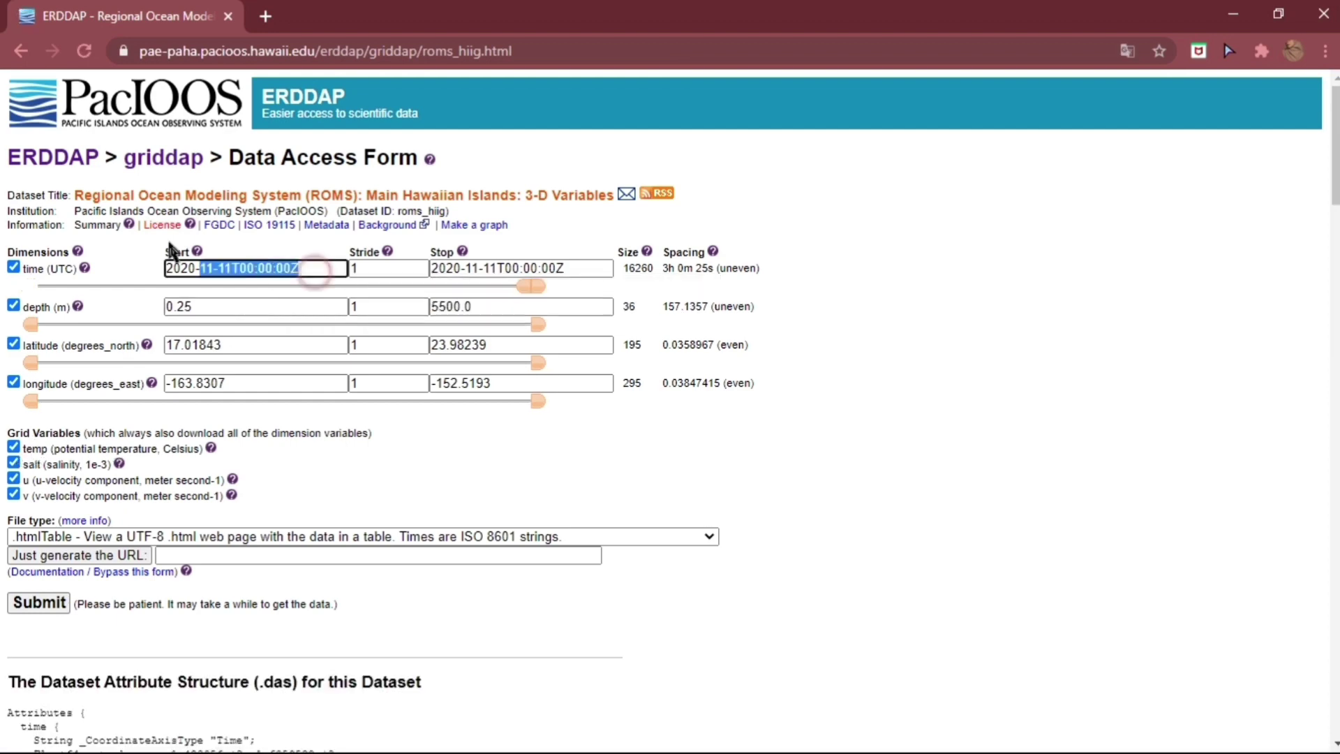
type("2020")
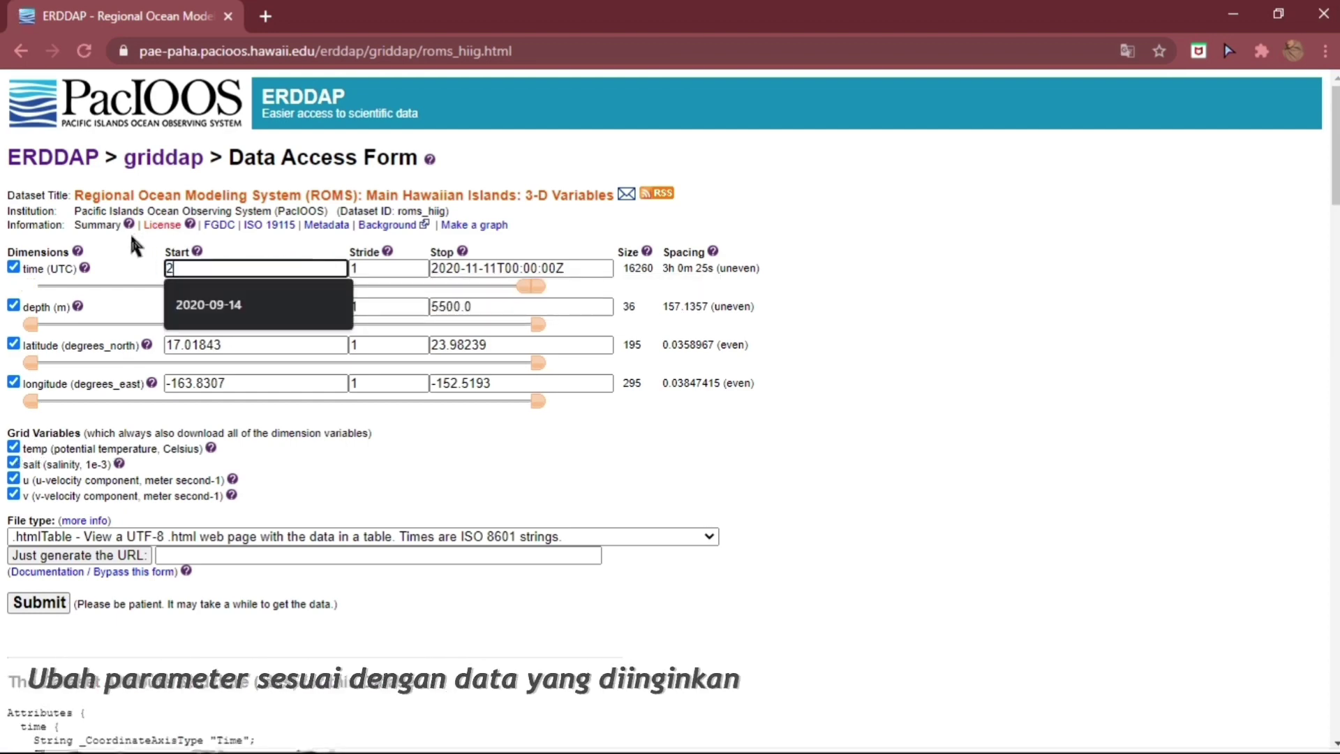
left_click(238, 307)
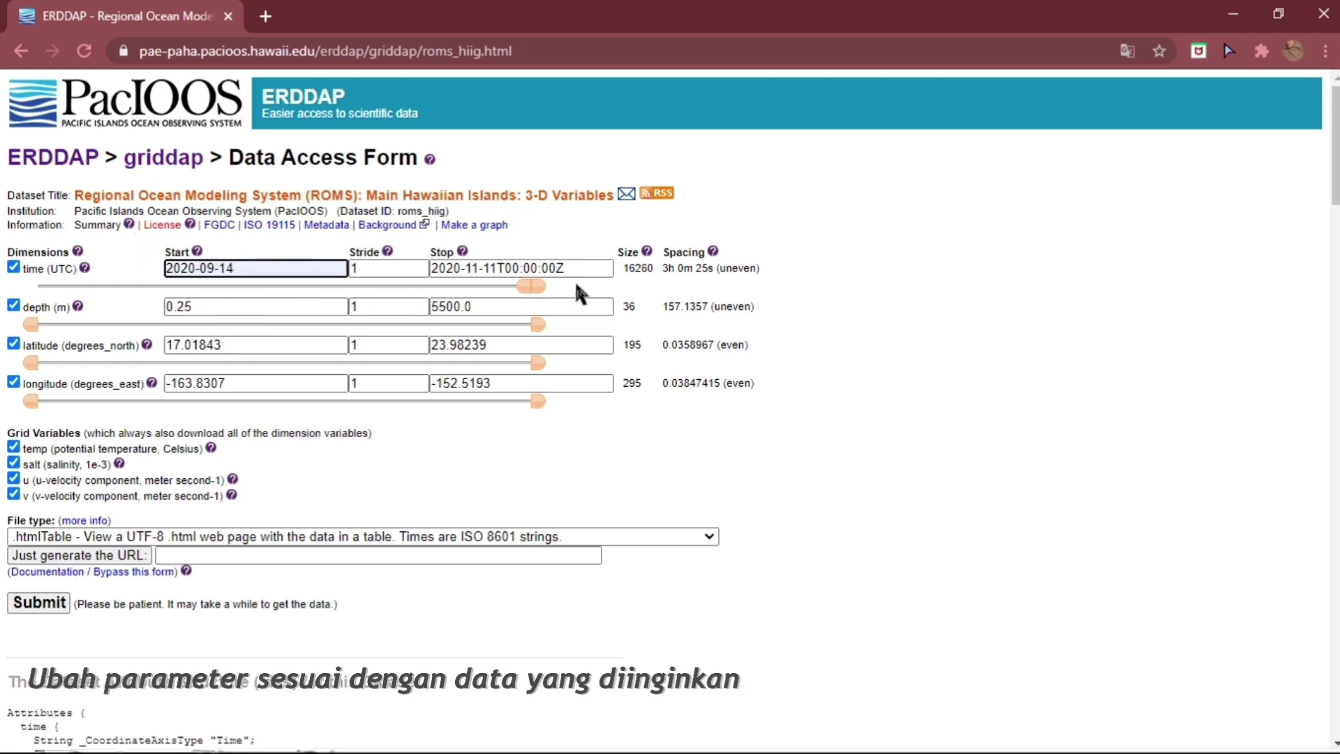
left_click_drag(569, 268, 458, 259)
key("BackSpace")
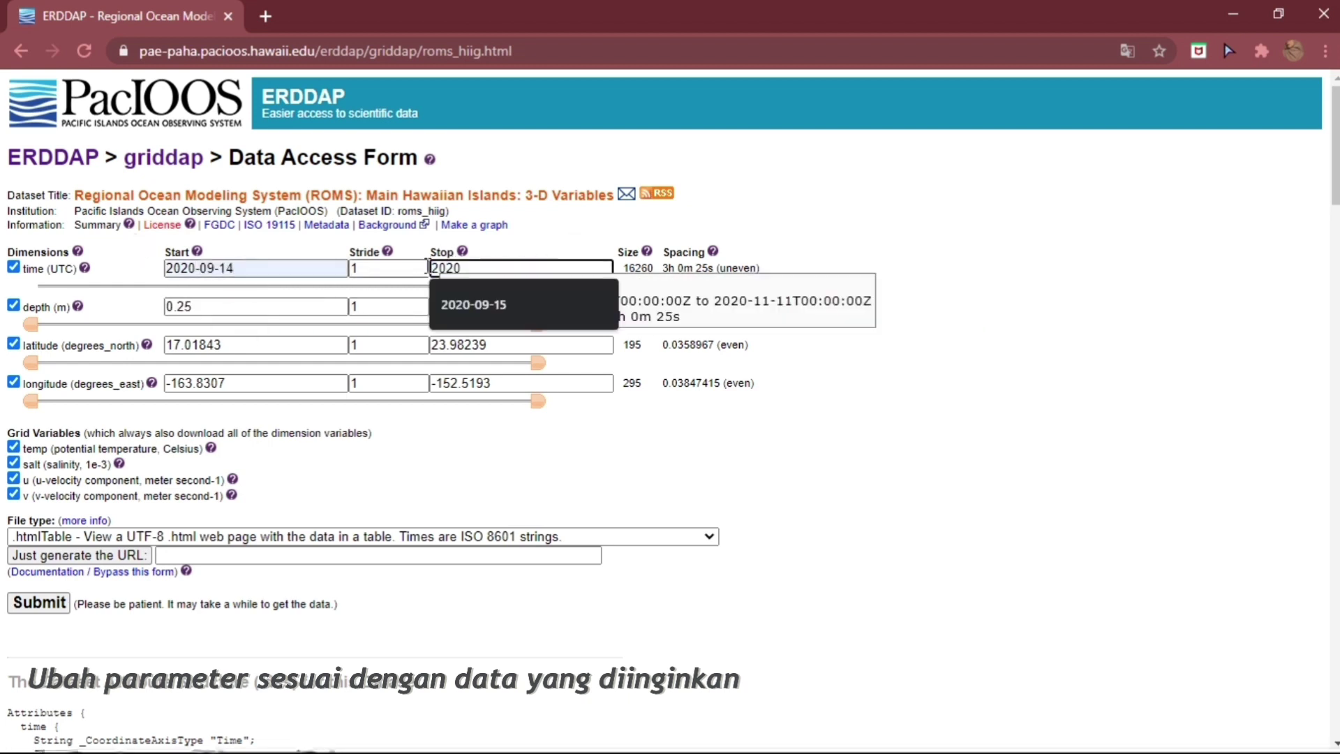
left_click(494, 305)
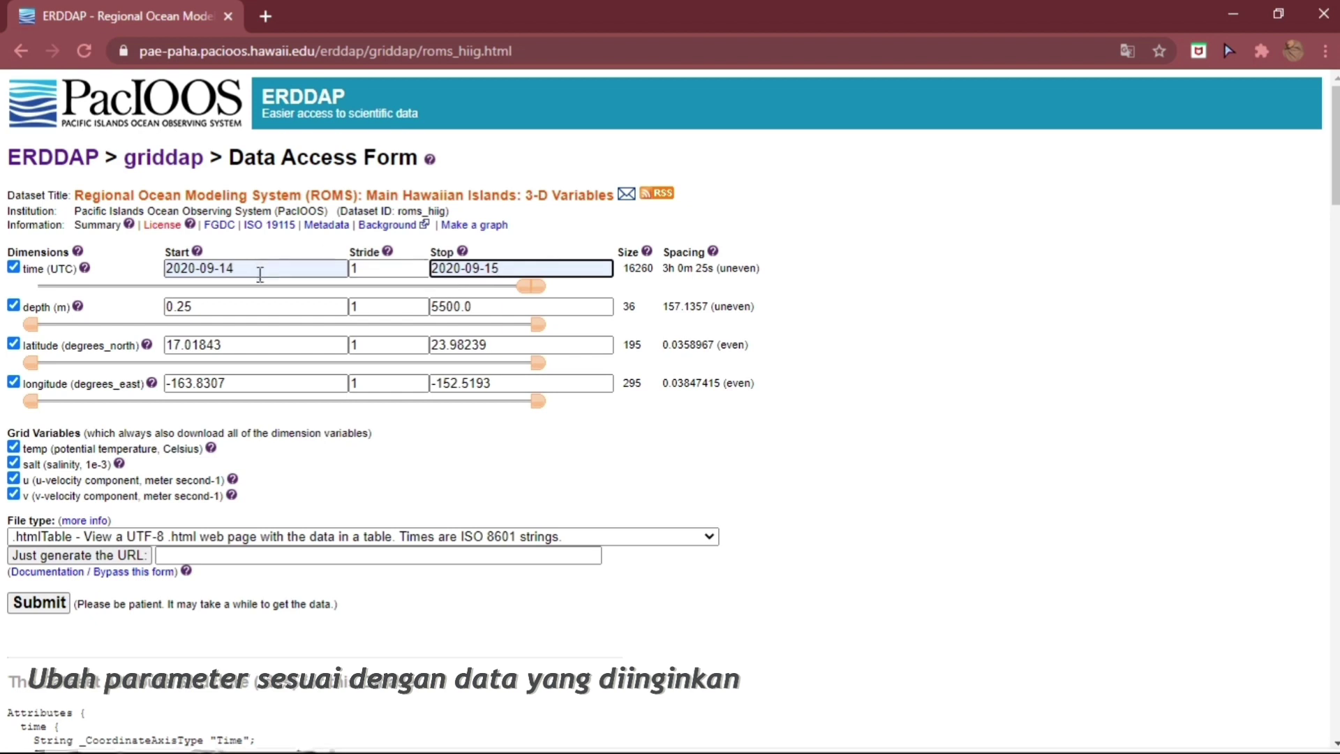
Step: Set the stop value of the depth dimension to 100 m
left_click(489, 307)
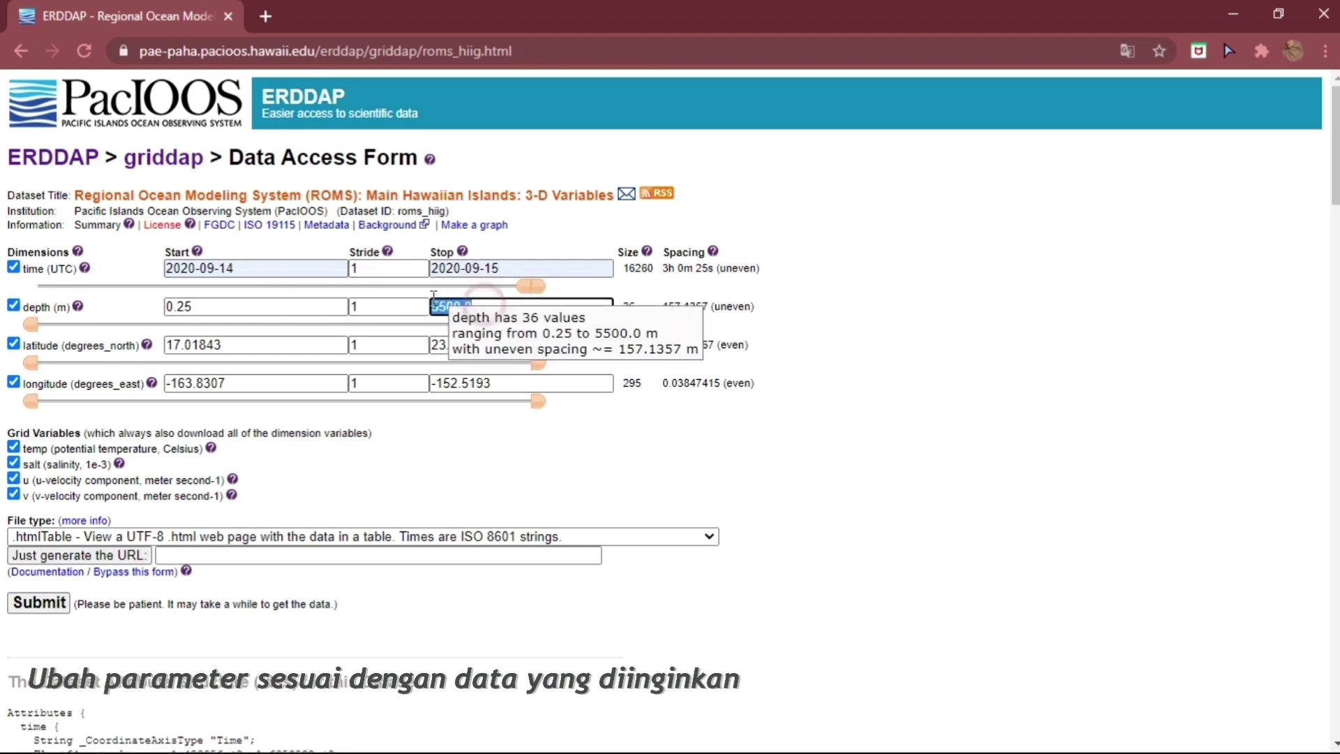
left_click_drag(489, 307, 433, 302)
type("100")
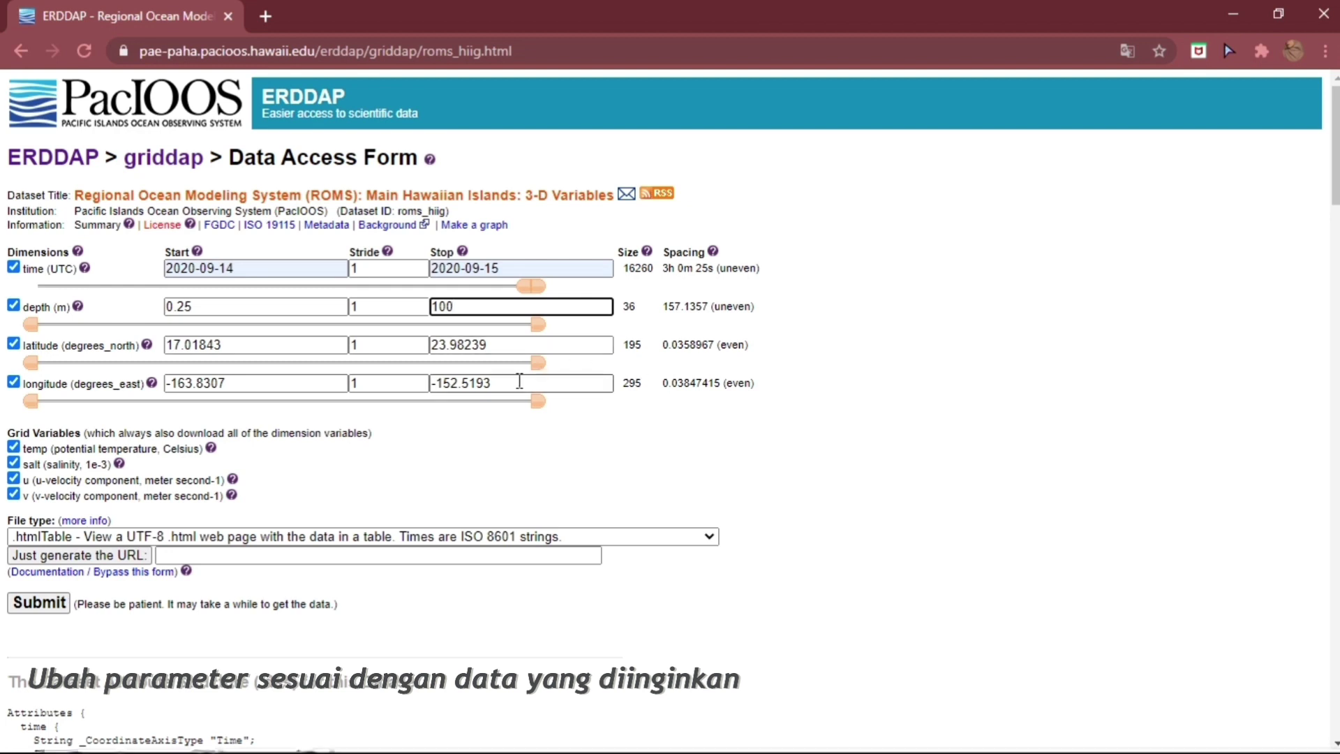
left_click(511, 438)
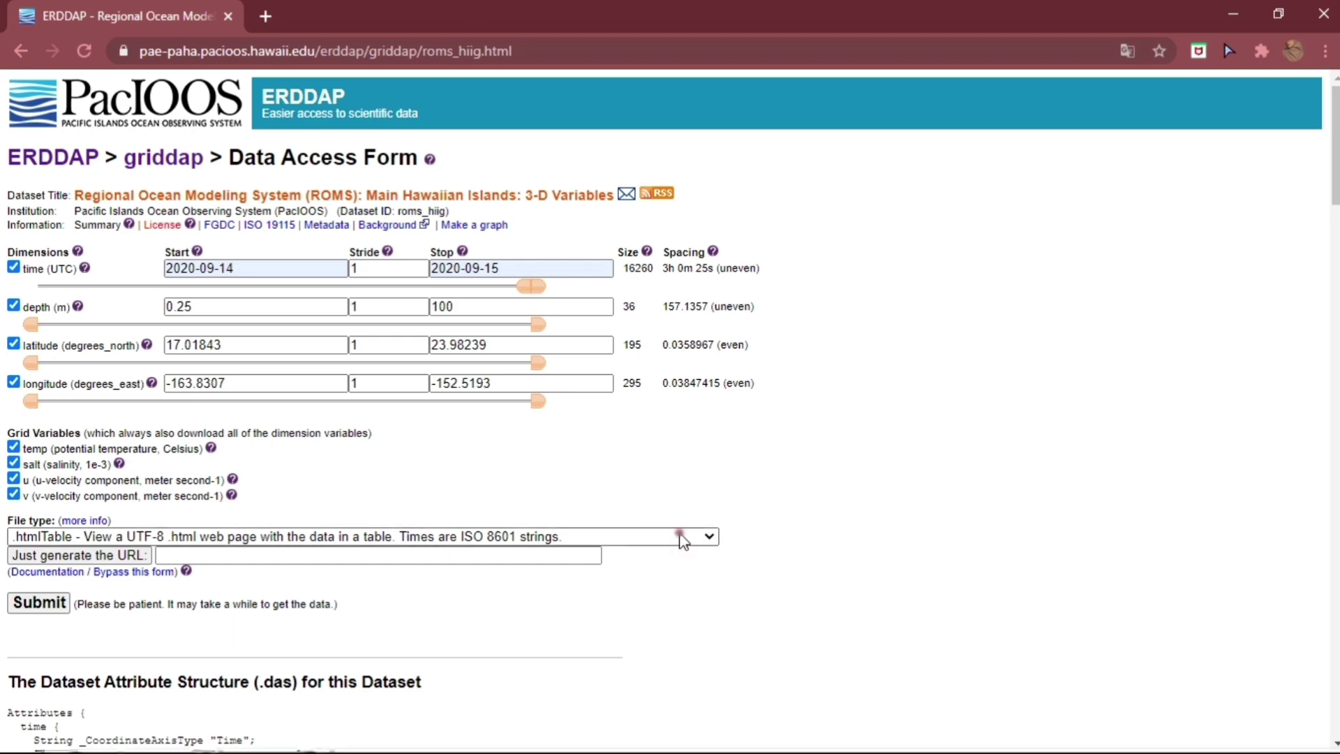
Step: Choose the .nc NetCDF-3 file type, generate the request URL and submit the form to download the data
left_click(682, 537)
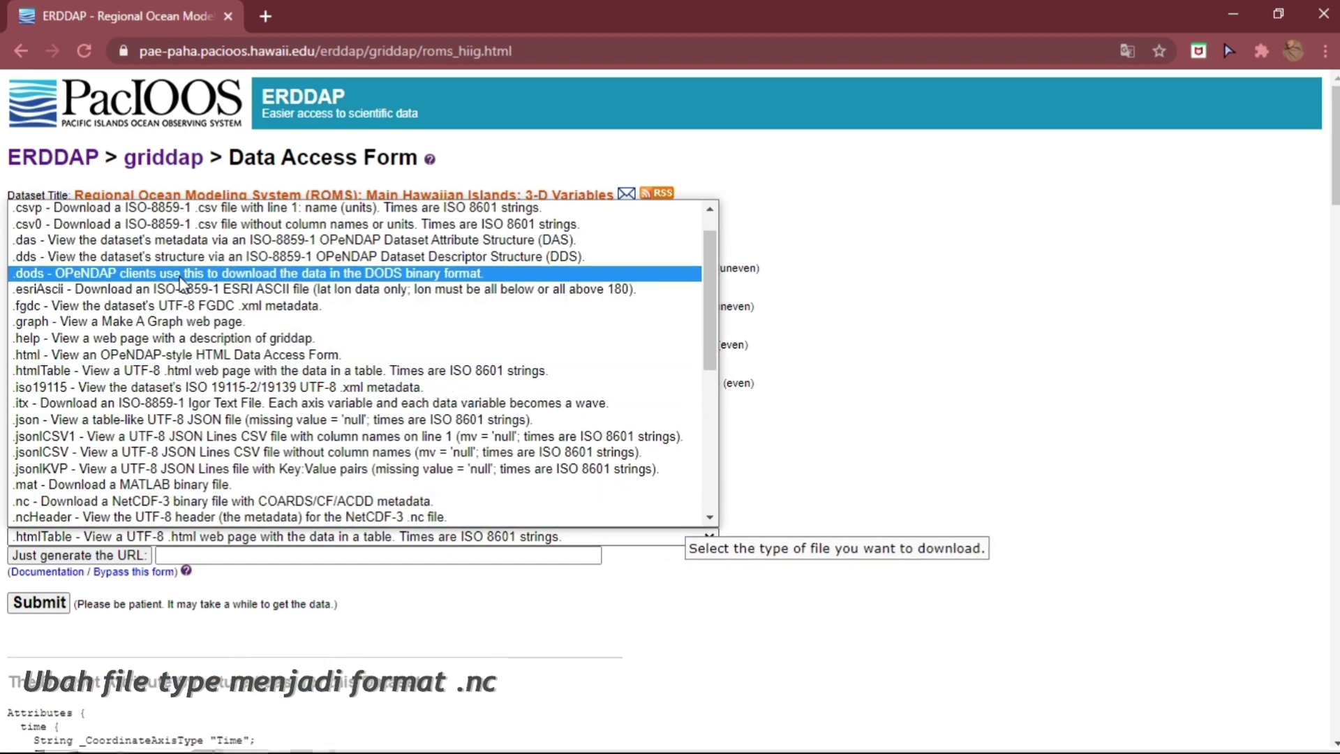
scroll(136, 300, "down", 4)
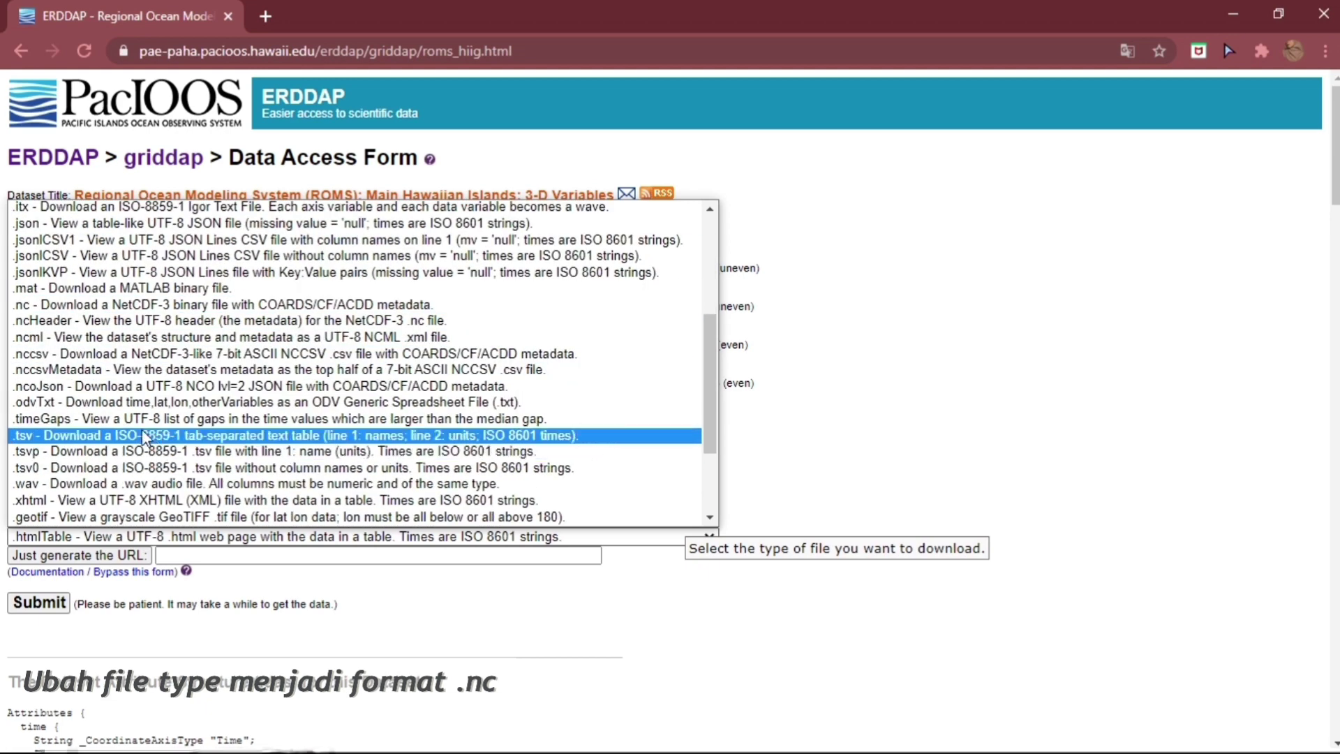
left_click(87, 311)
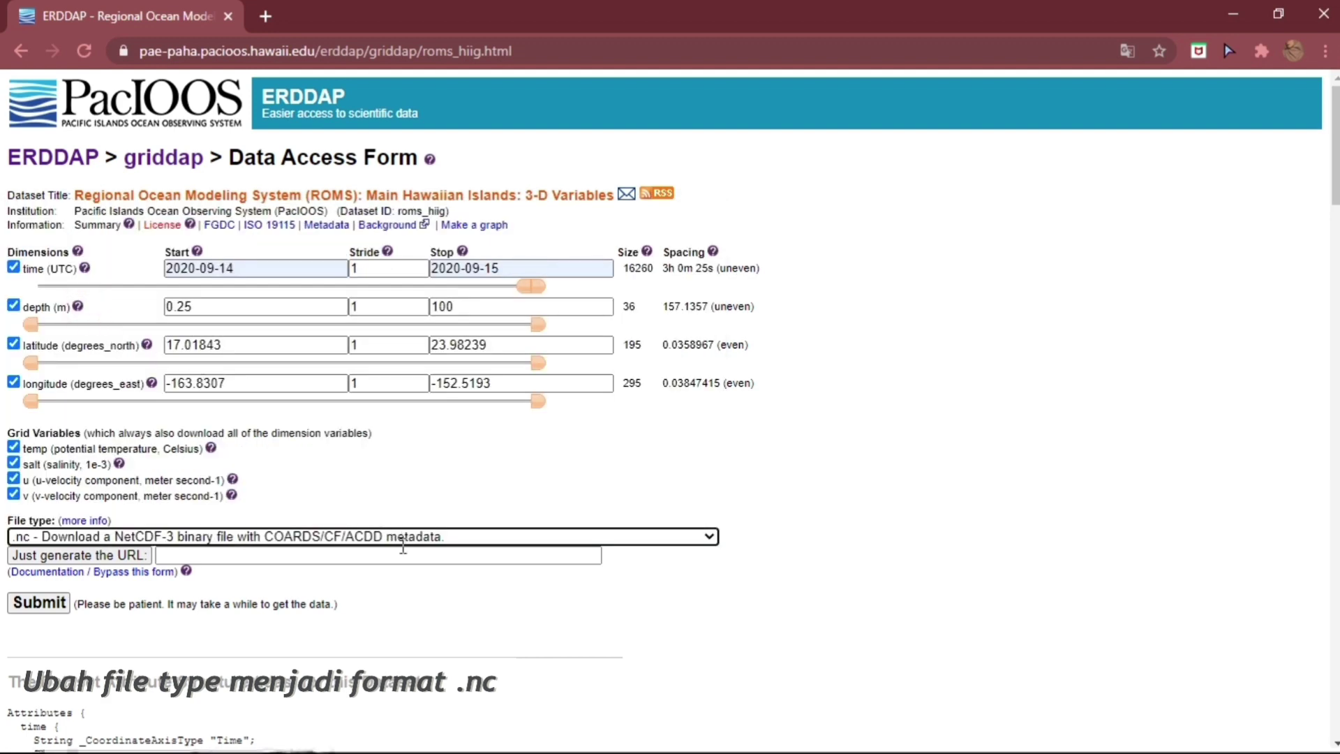
left_click(136, 556)
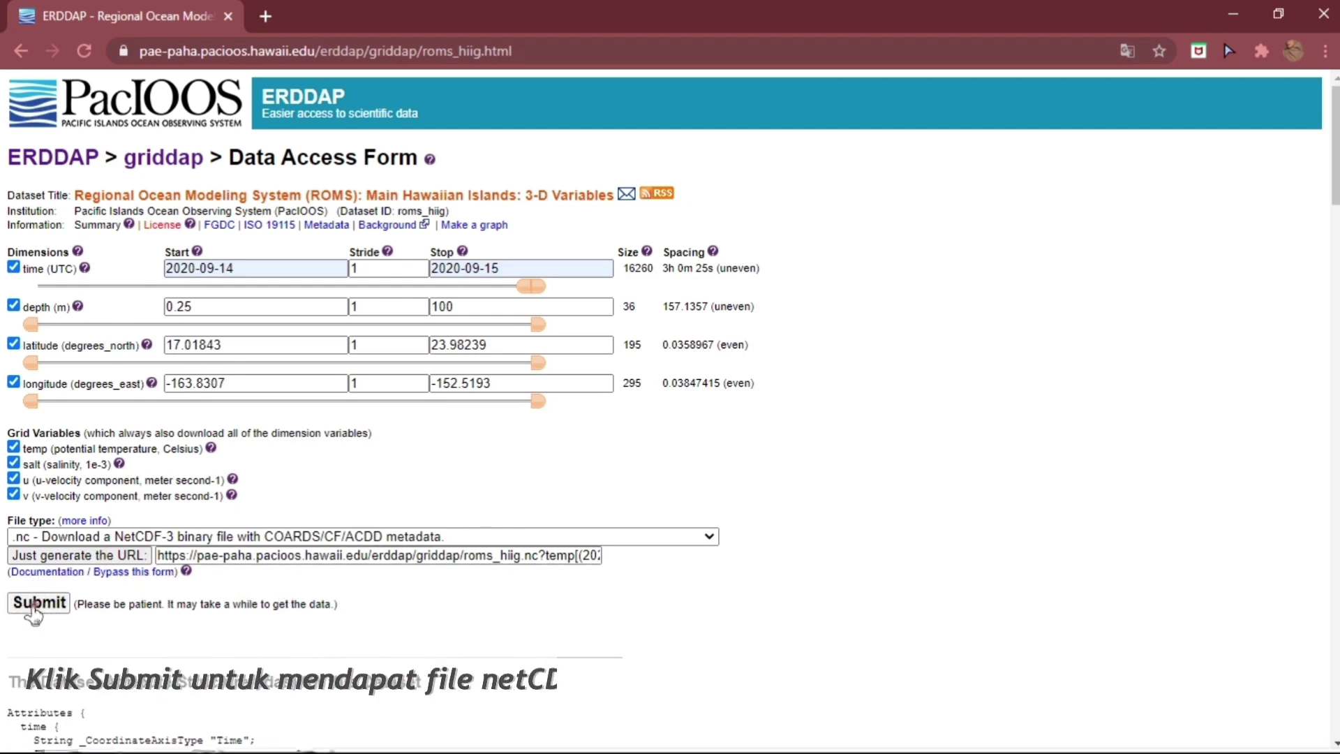
left_click(35, 611)
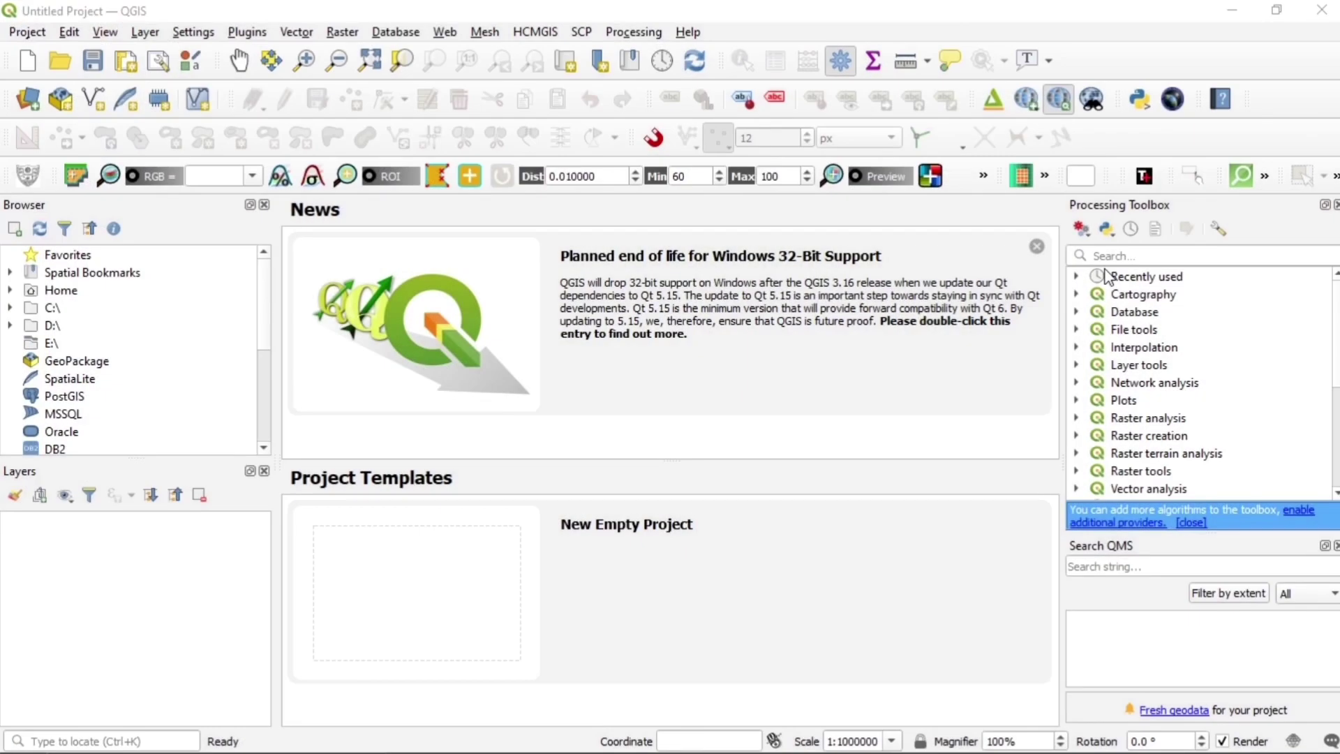
Step: In QGIS, browse drive D: to the DATA/WIND folder and load the mesh dataset roms_hiig_e366_7434_fd44.nc.nc into the project
scroll(15, 295, "down", 1)
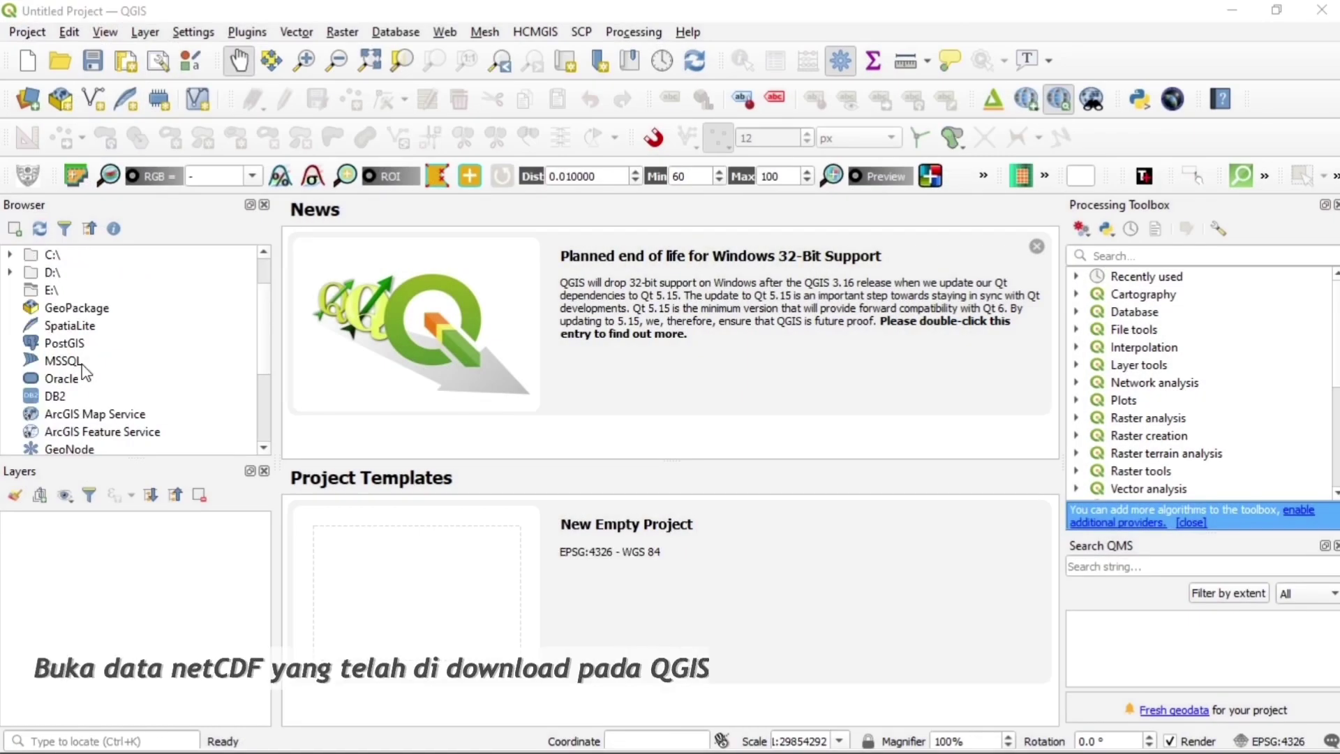
left_click(10, 290)
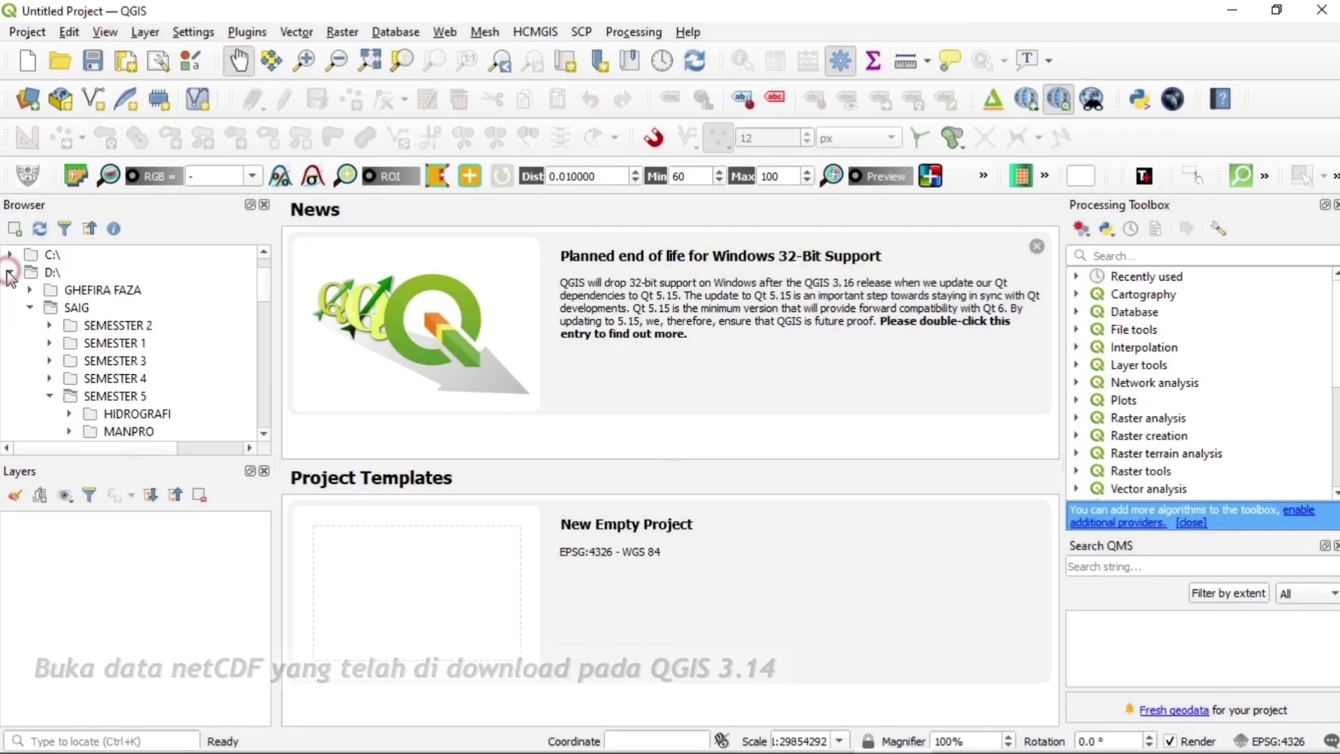
scroll(115, 349, "down", 1)
scroll(116, 349, "down", 5)
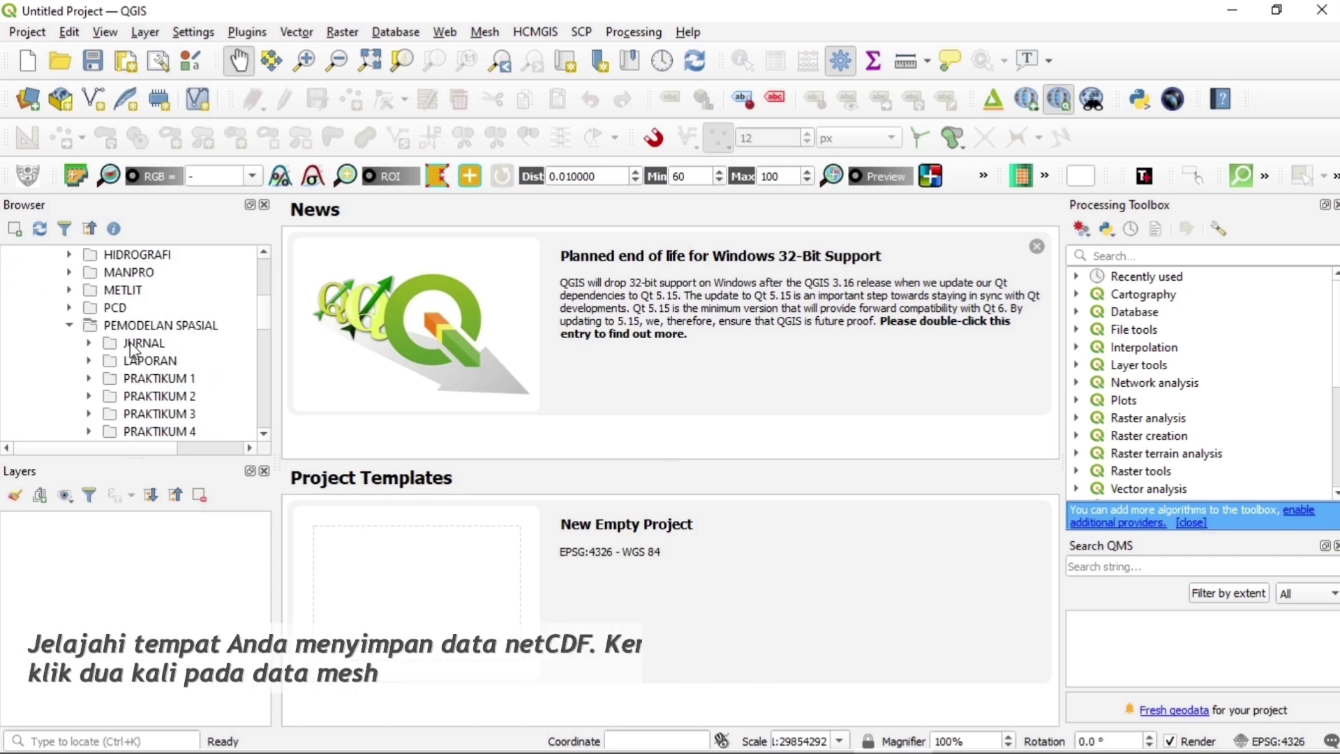
scroll(151, 358, "down", 1)
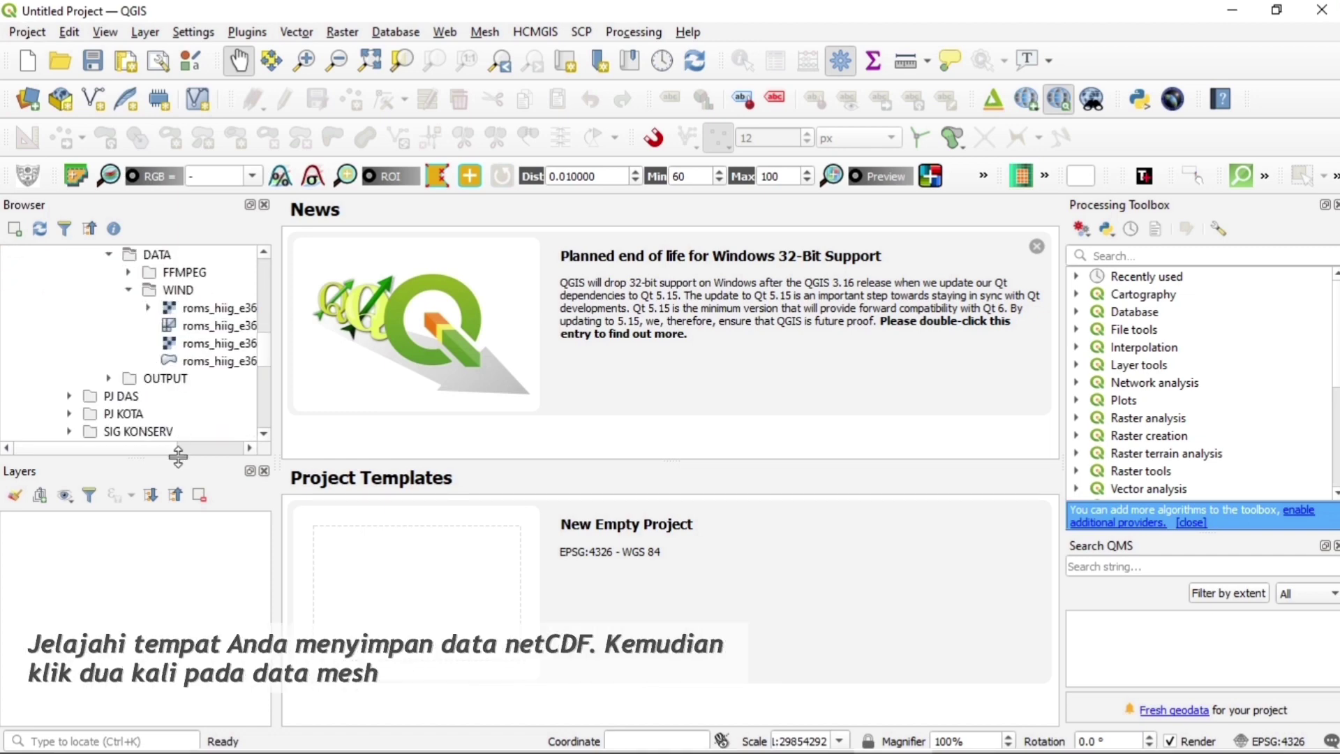
left_click_drag(169, 449, 234, 459)
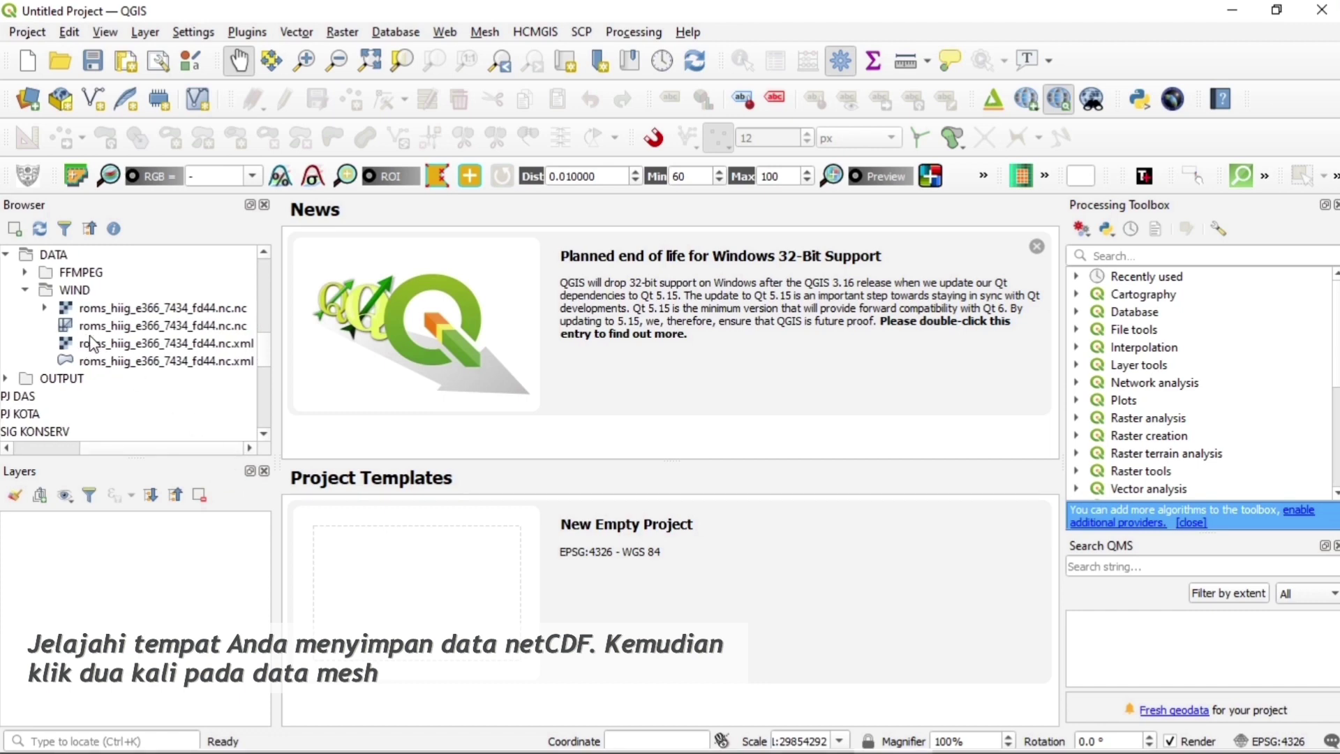
left_click(120, 333)
double_click(118, 334)
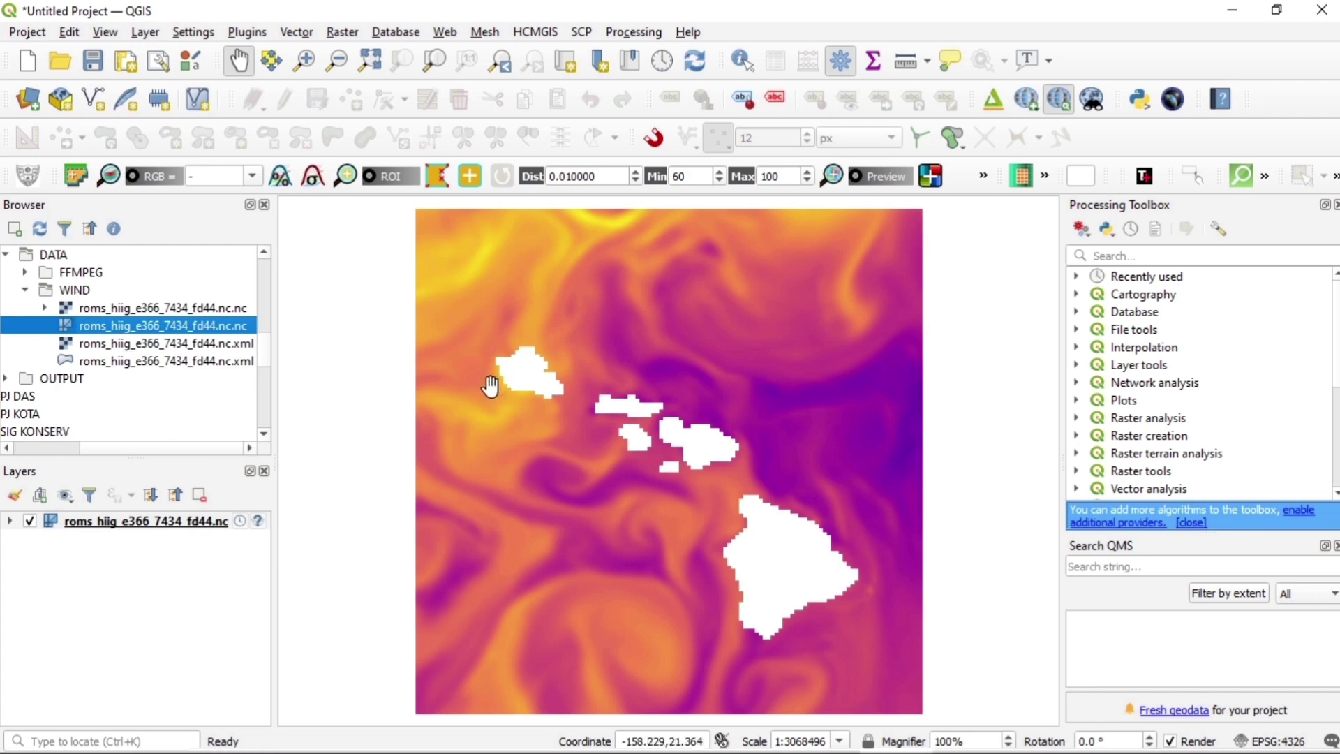
Step: Assign the WGS 84 (EPSG:4326) coordinate reference system to the mesh layer
left_click(259, 521)
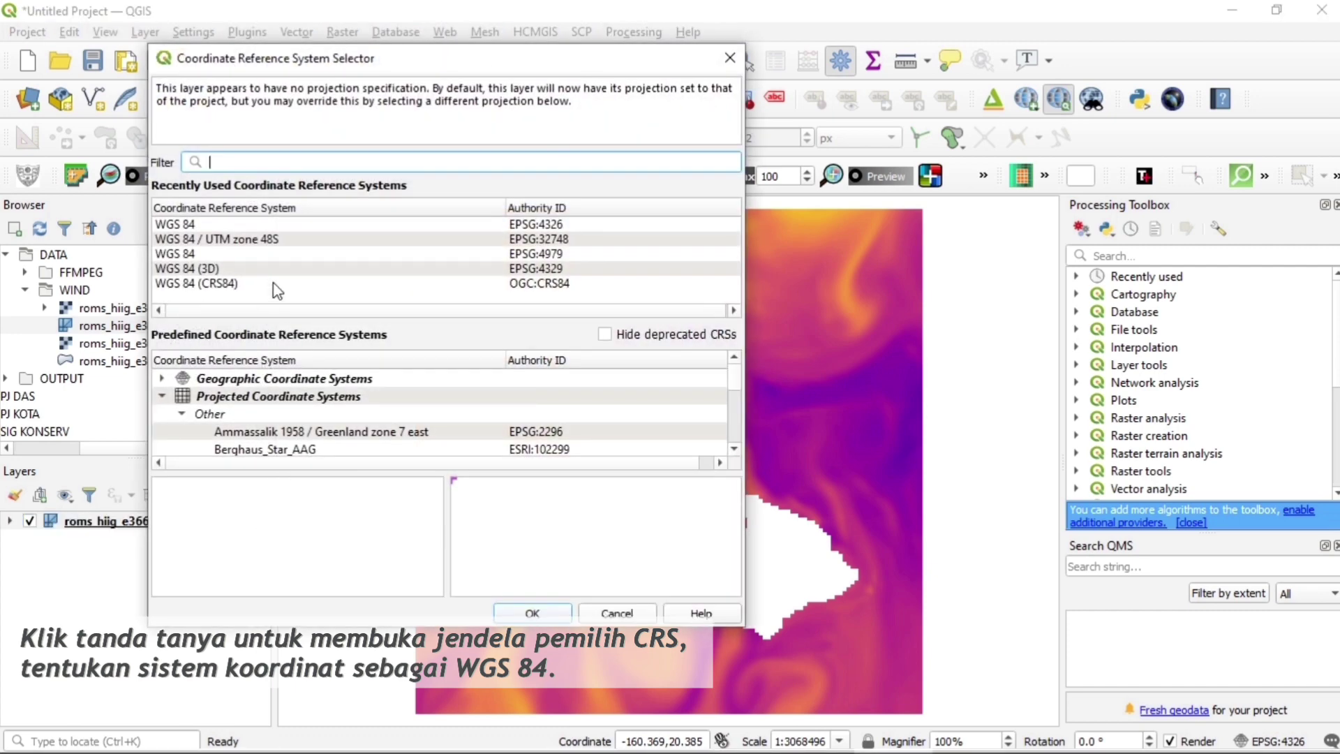
left_click(520, 224)
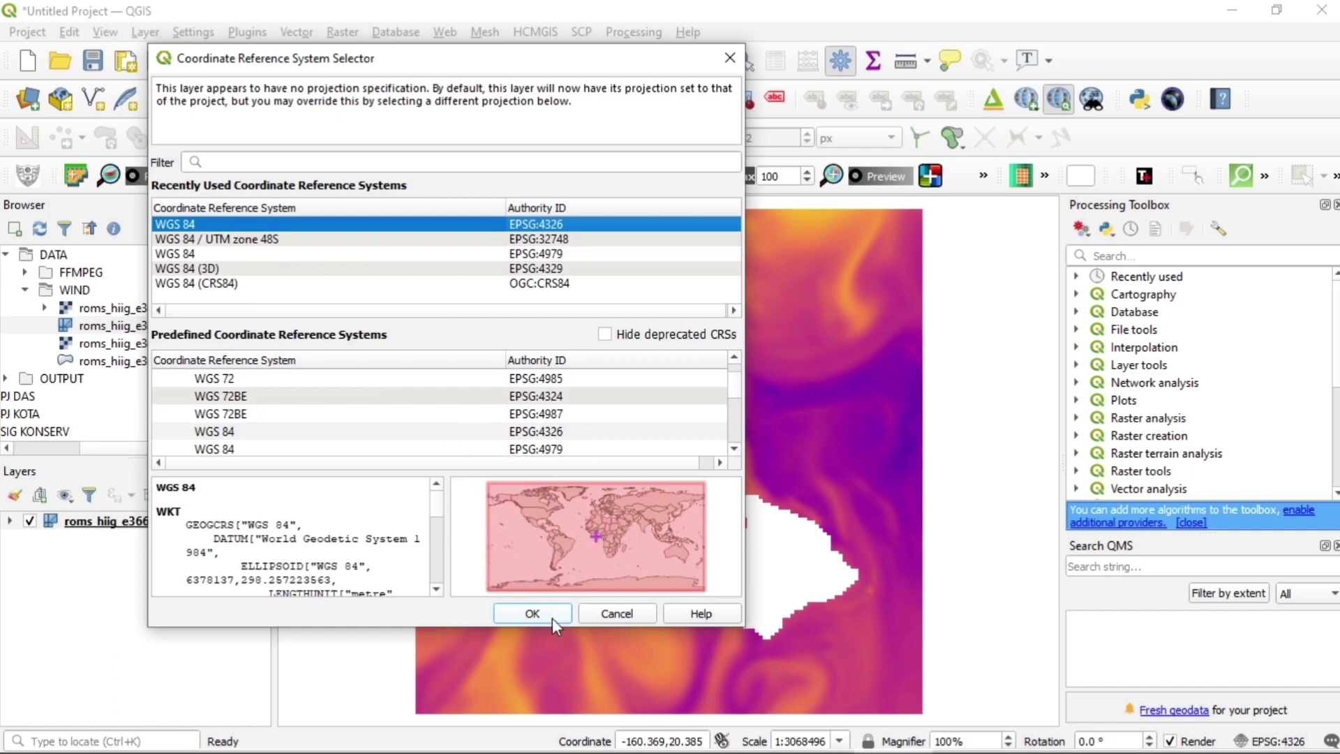
left_click(532, 614)
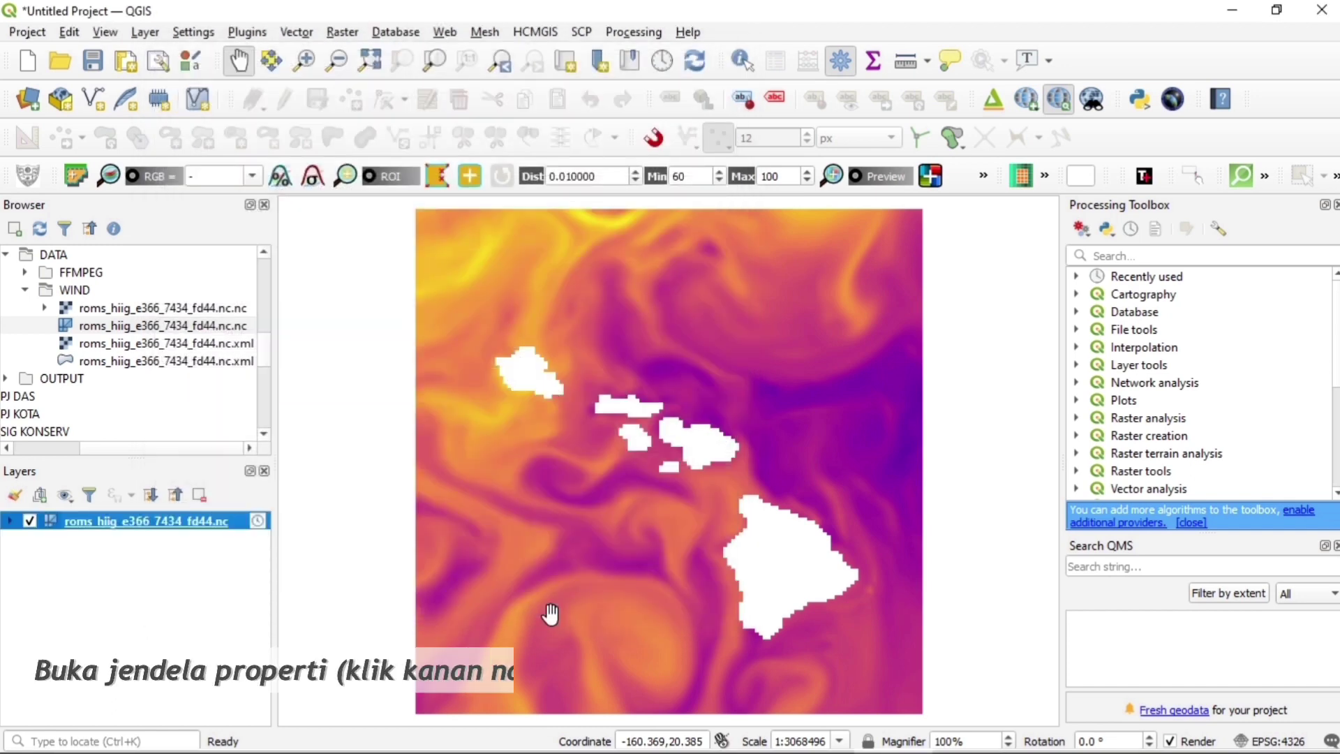
Step: Open the mesh layer's properties and activate contours and vectors for the velocit_depth:10 dataset group in its symbology
right_click(201, 525)
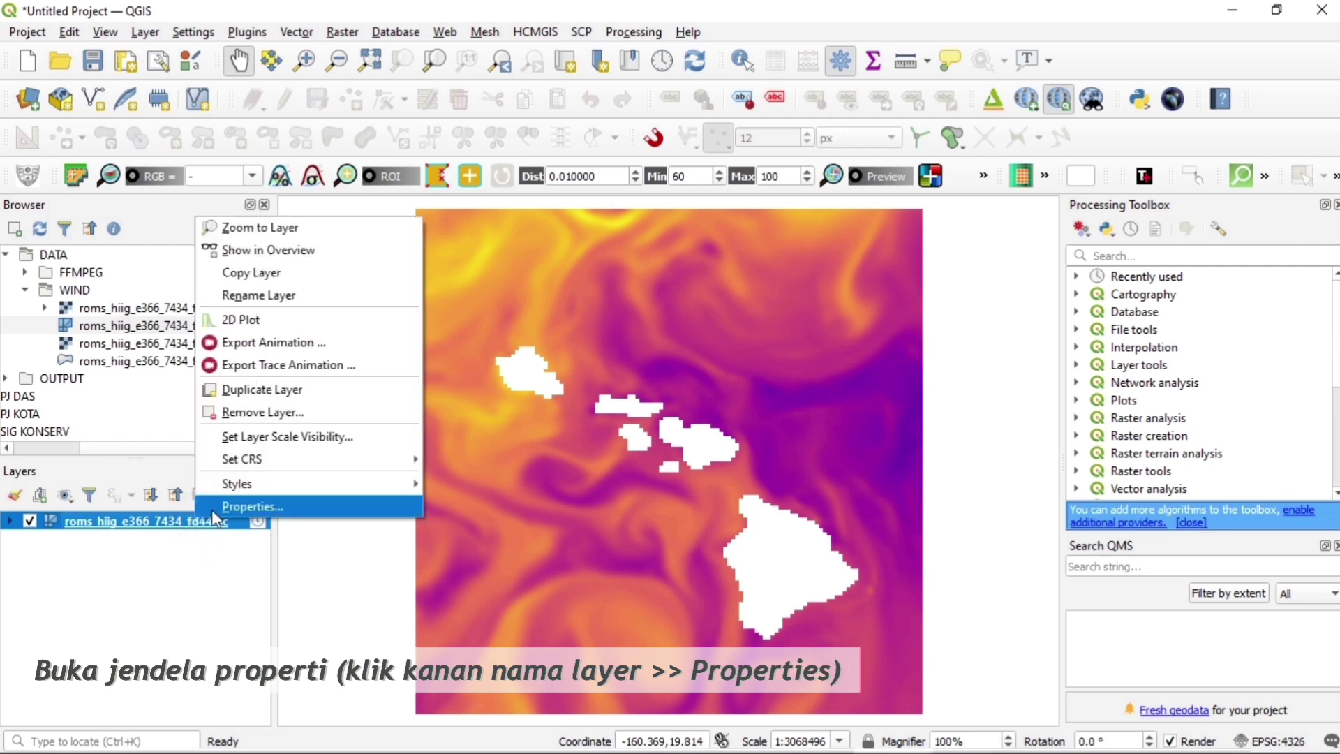
left_click(211, 509)
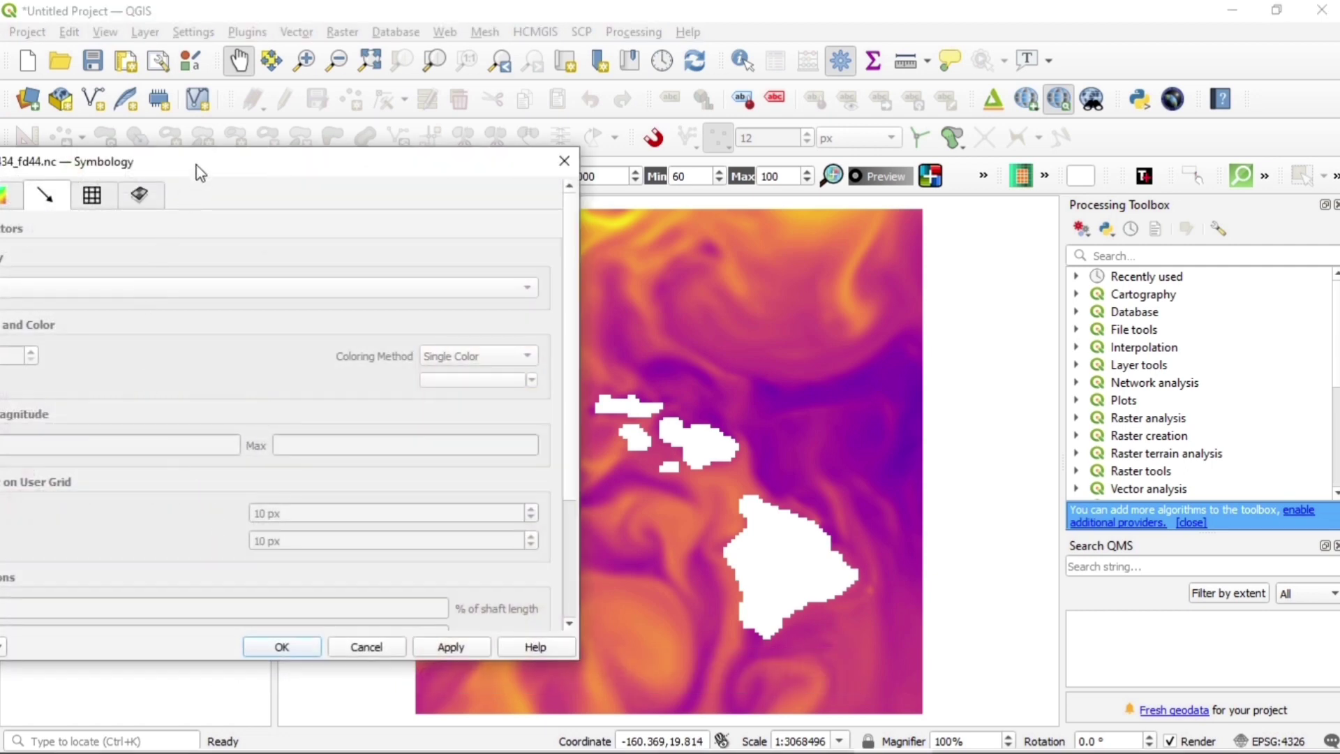
left_click_drag(198, 167, 631, 112)
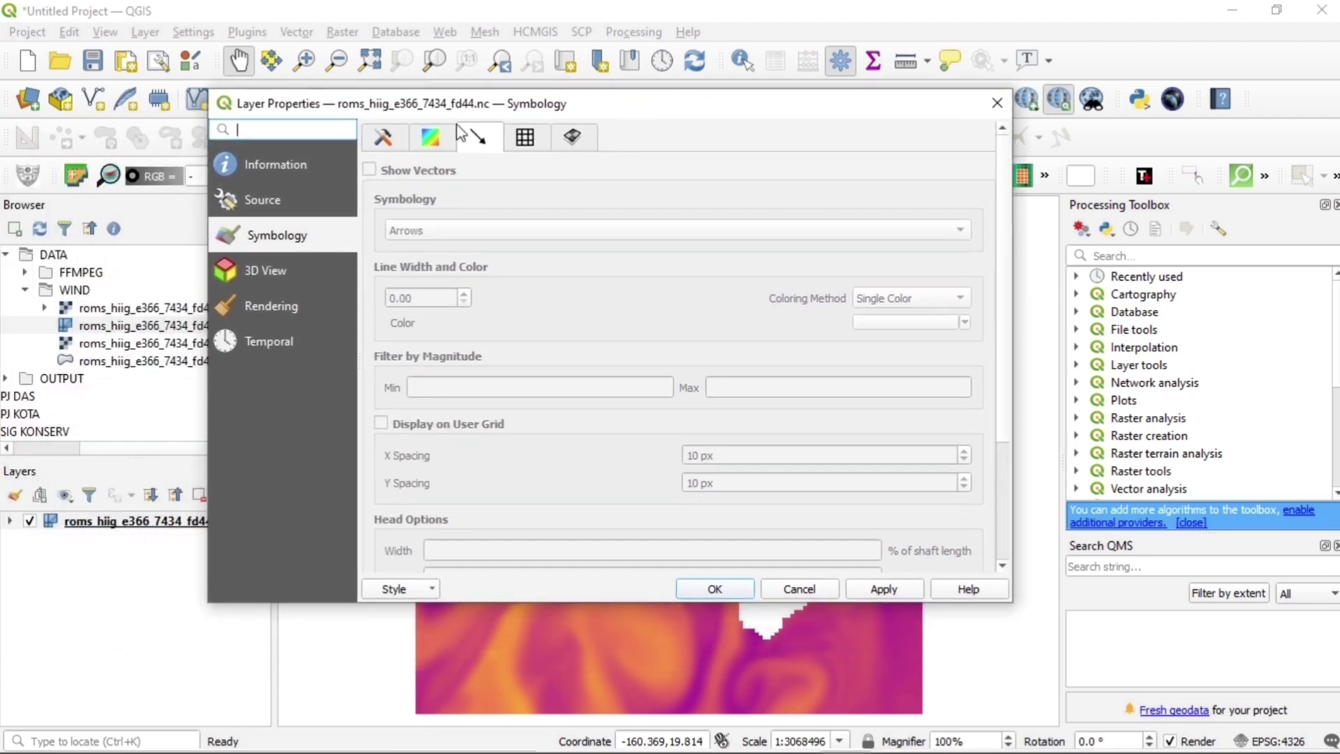
left_click(277, 203)
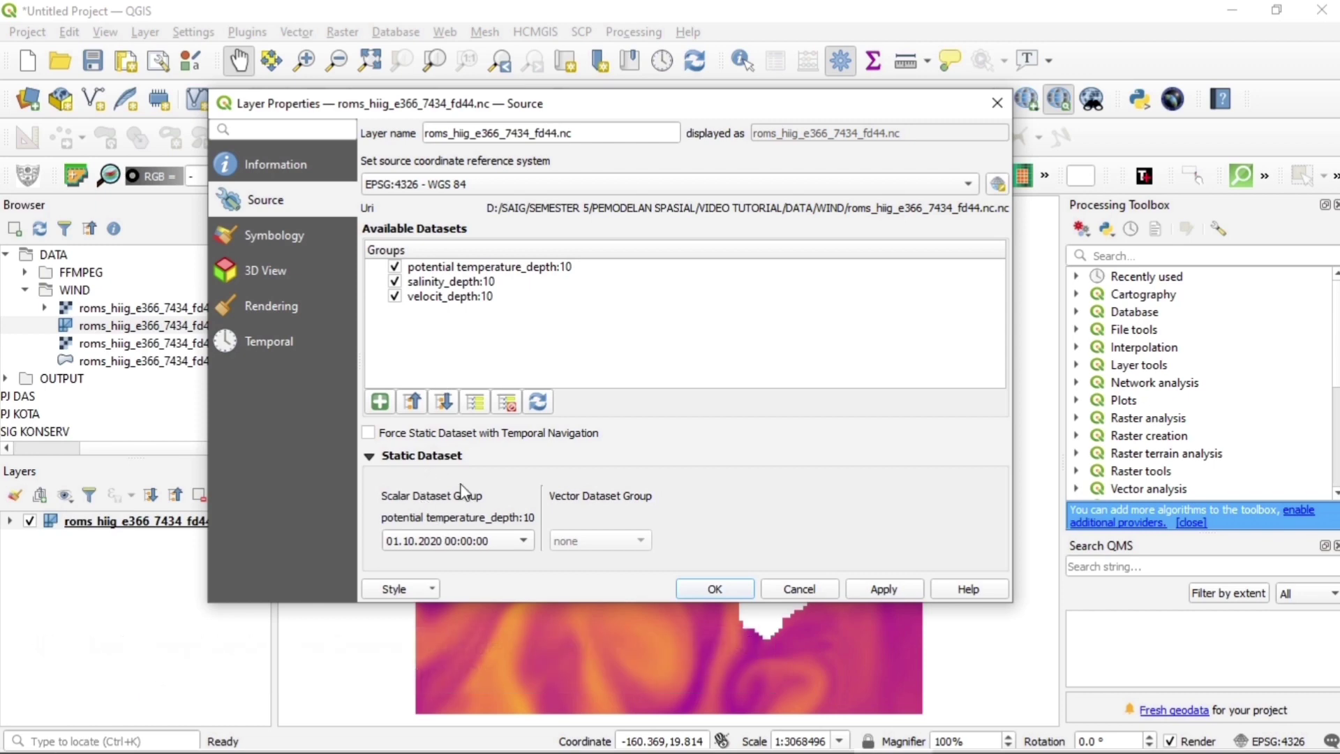
left_click(271, 238)
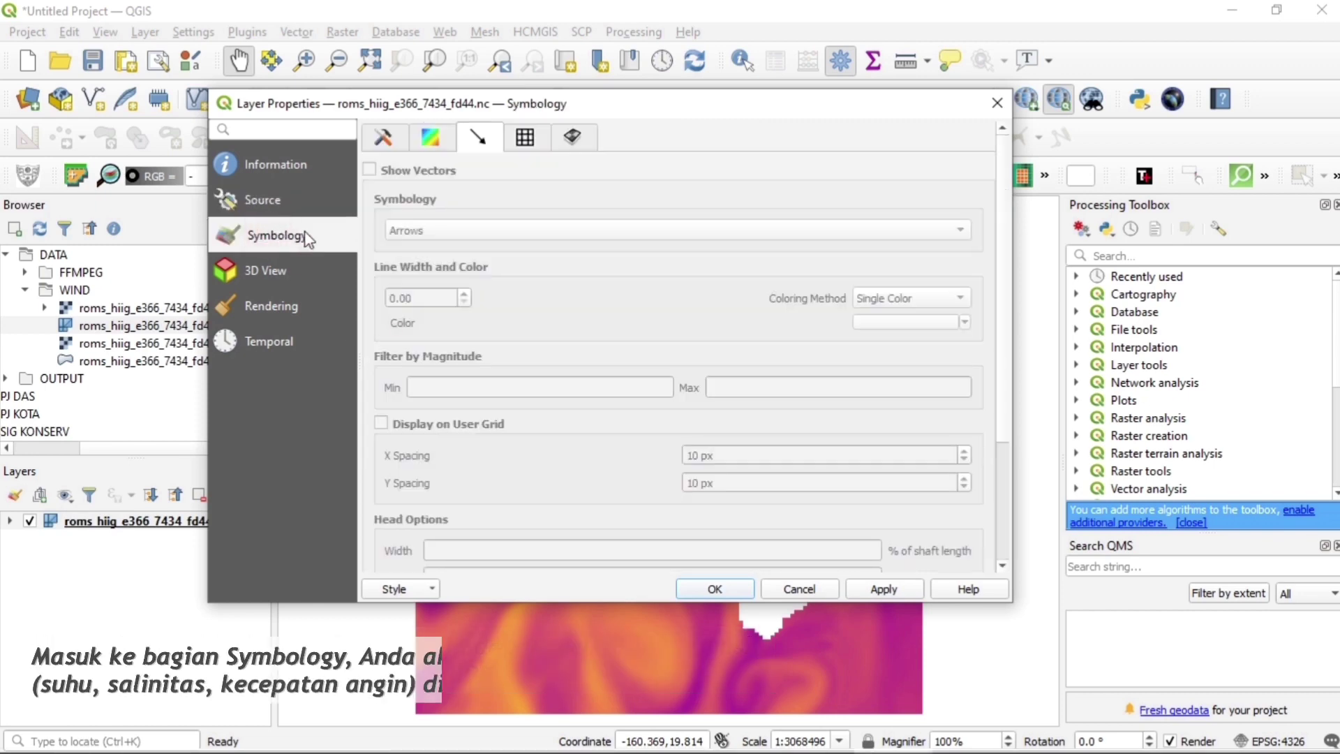
left_click(384, 146)
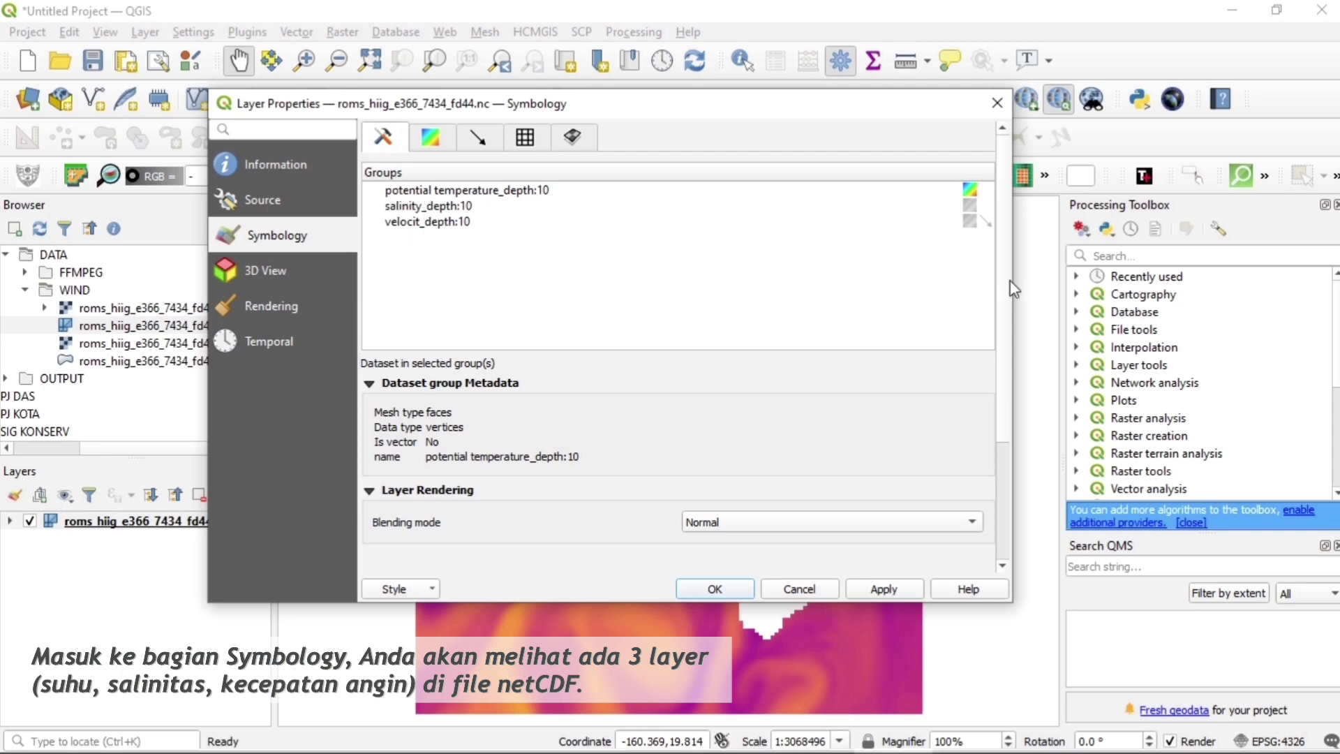
left_click(971, 222)
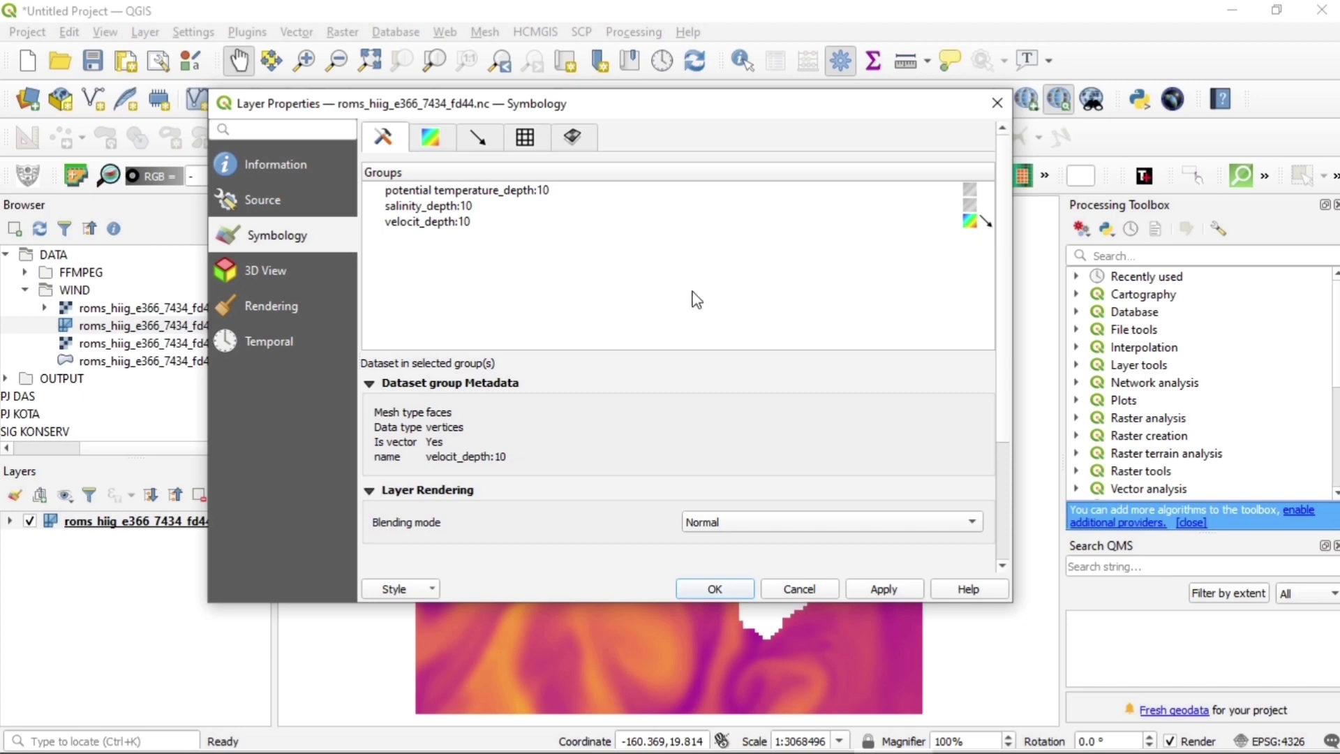
Step: Set the velocity contours' color ramp to Viridis and apply it to the mesh layer
left_click(433, 140)
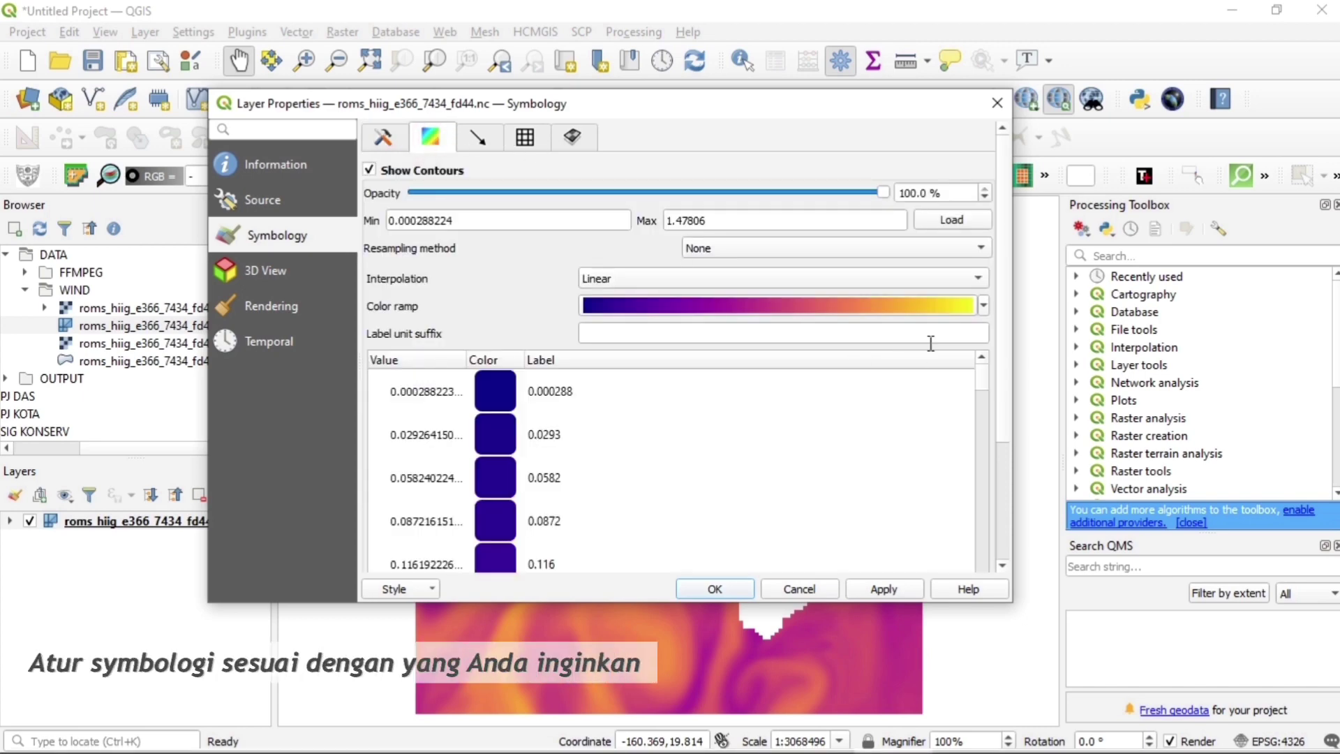
left_click(984, 307)
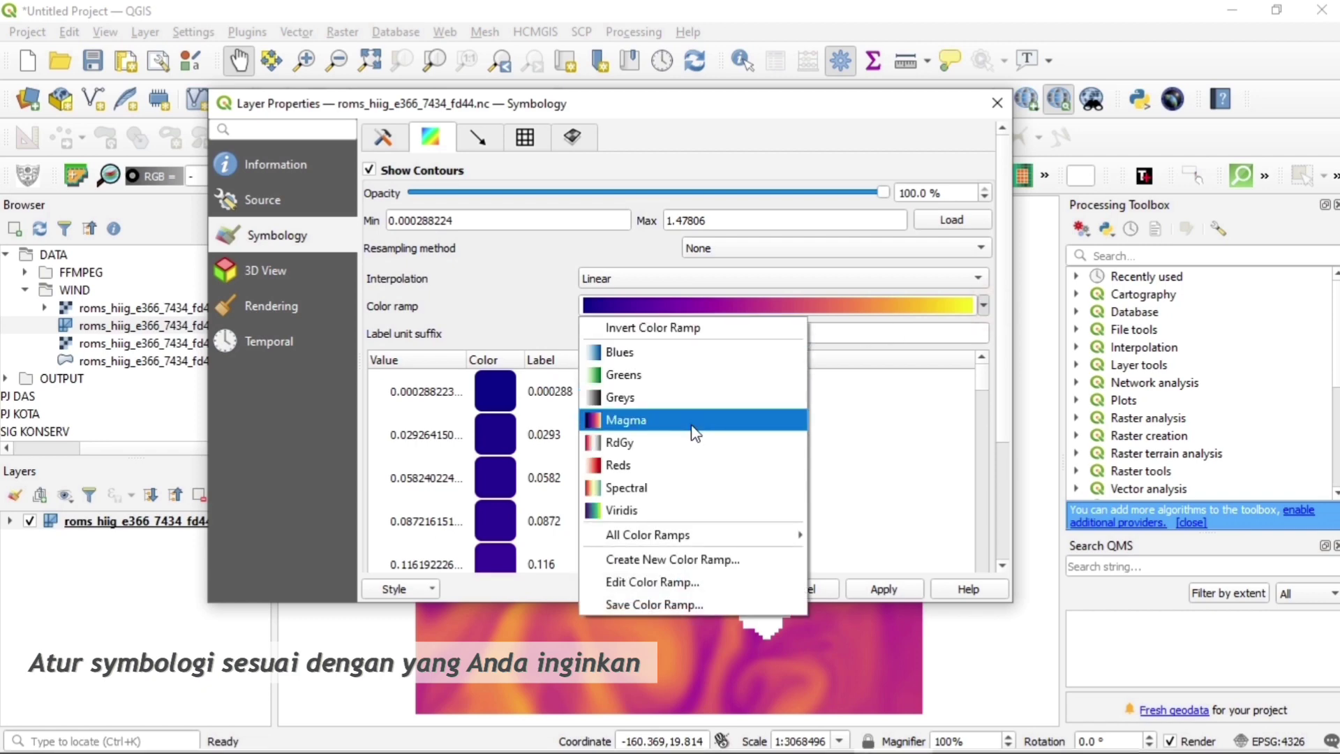
left_click(692, 515)
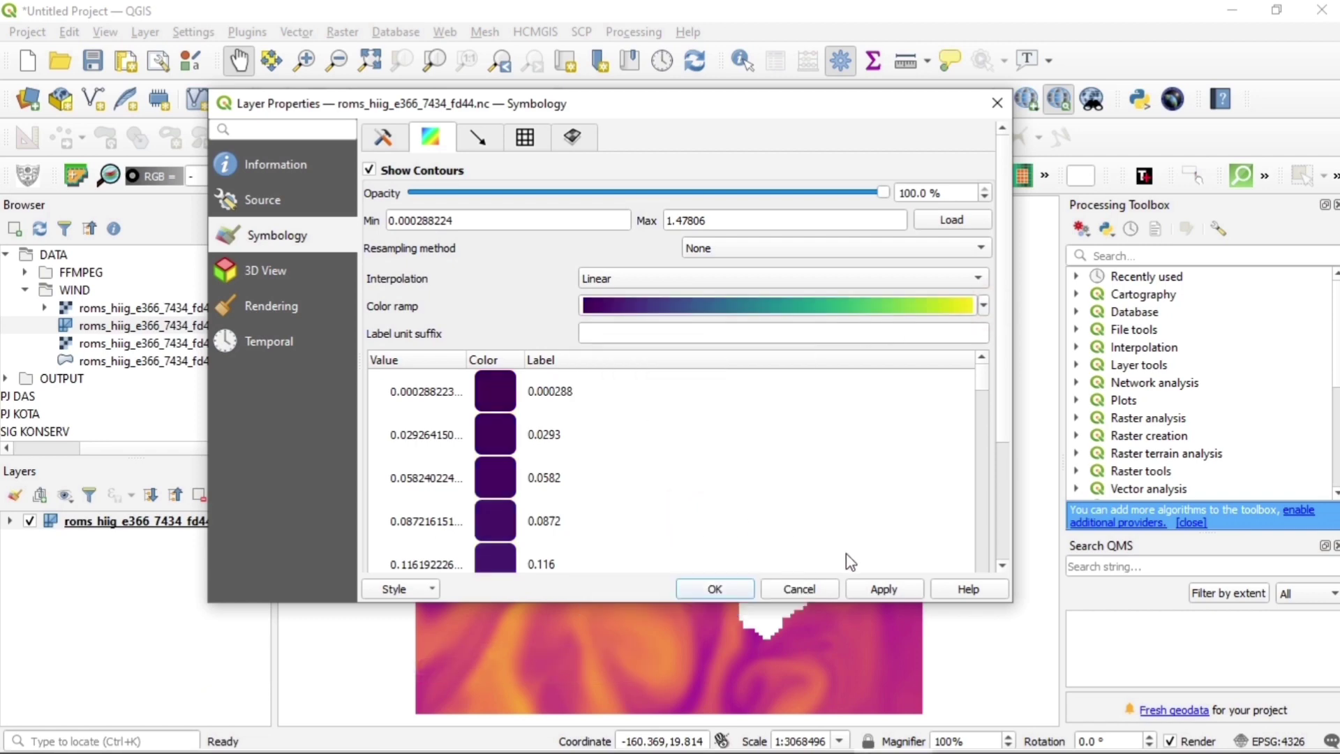
left_click(878, 590)
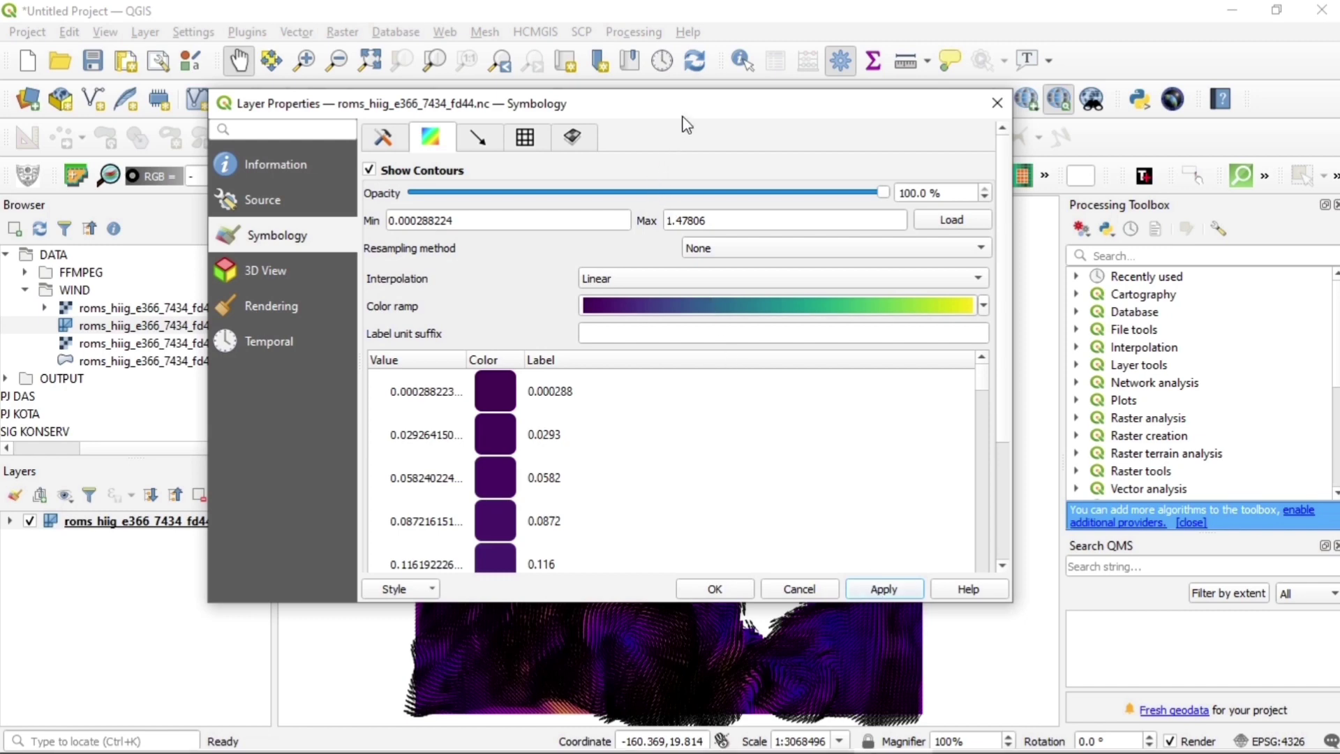
left_click_drag(685, 109, 683, 85)
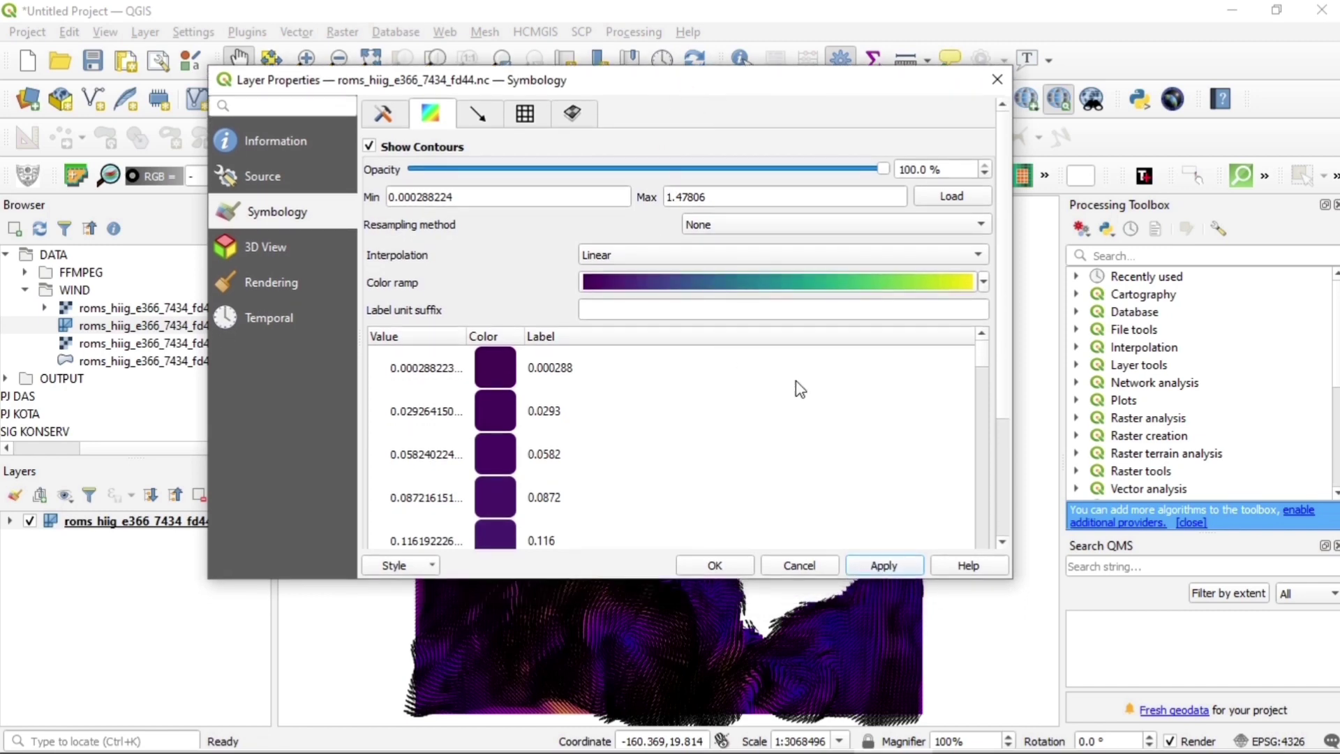
Step: Examine the contour color classes from lowest to highest value and the classification settings below them
scroll(855, 433, "down", 8)
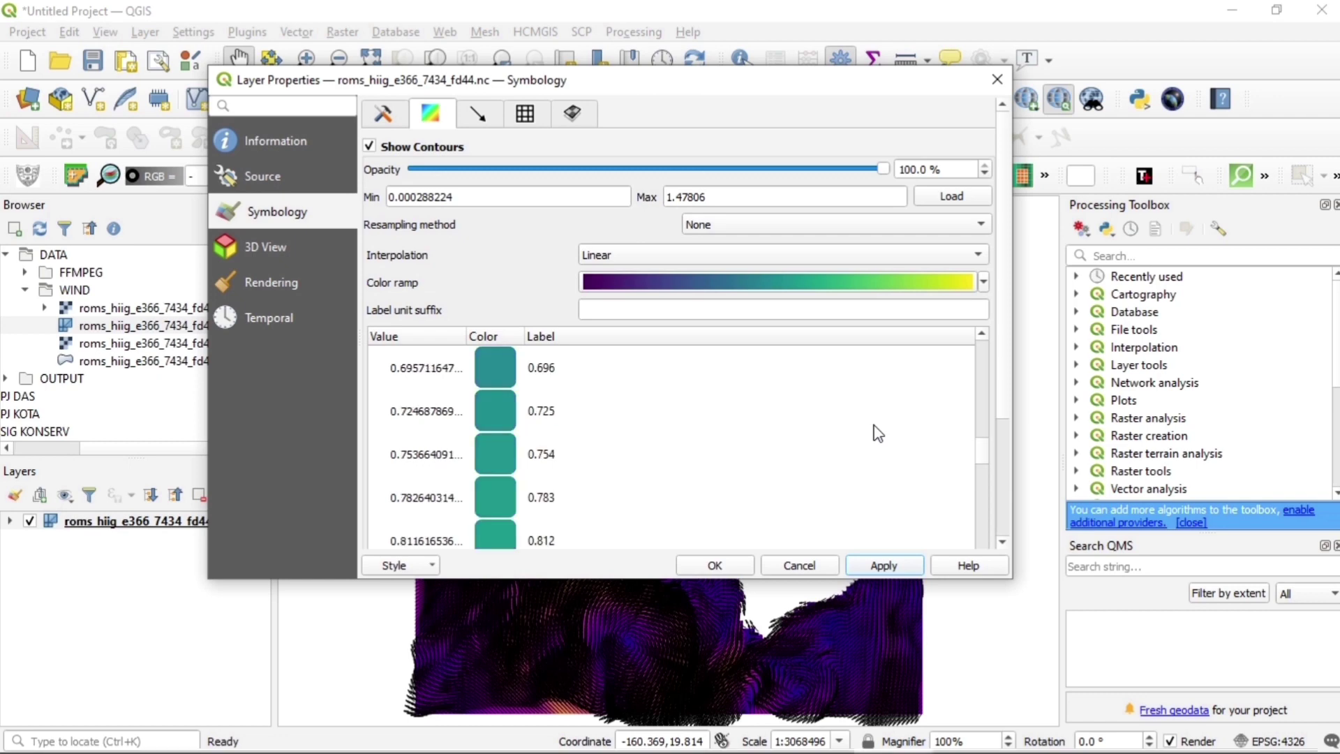
scroll(878, 434, "down", 8)
scroll(878, 436, "down", 3)
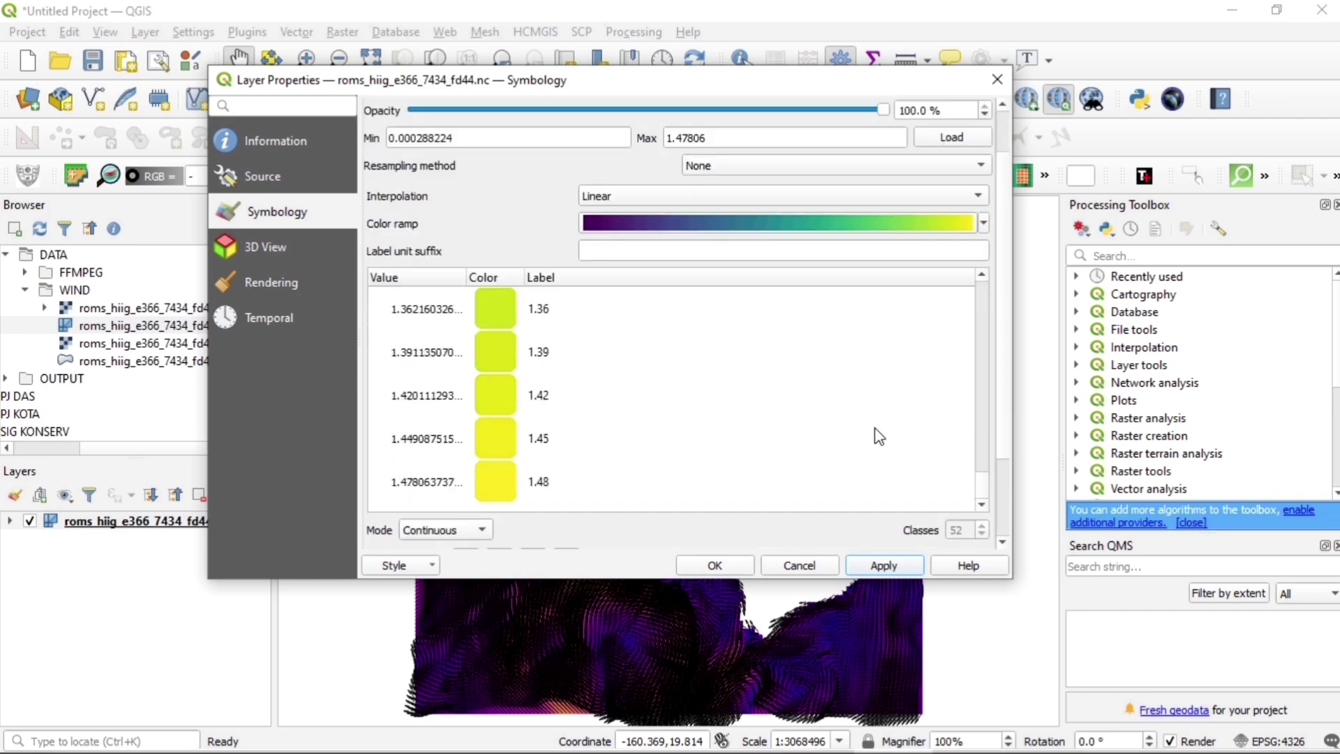
scroll(980, 506, "down", 1)
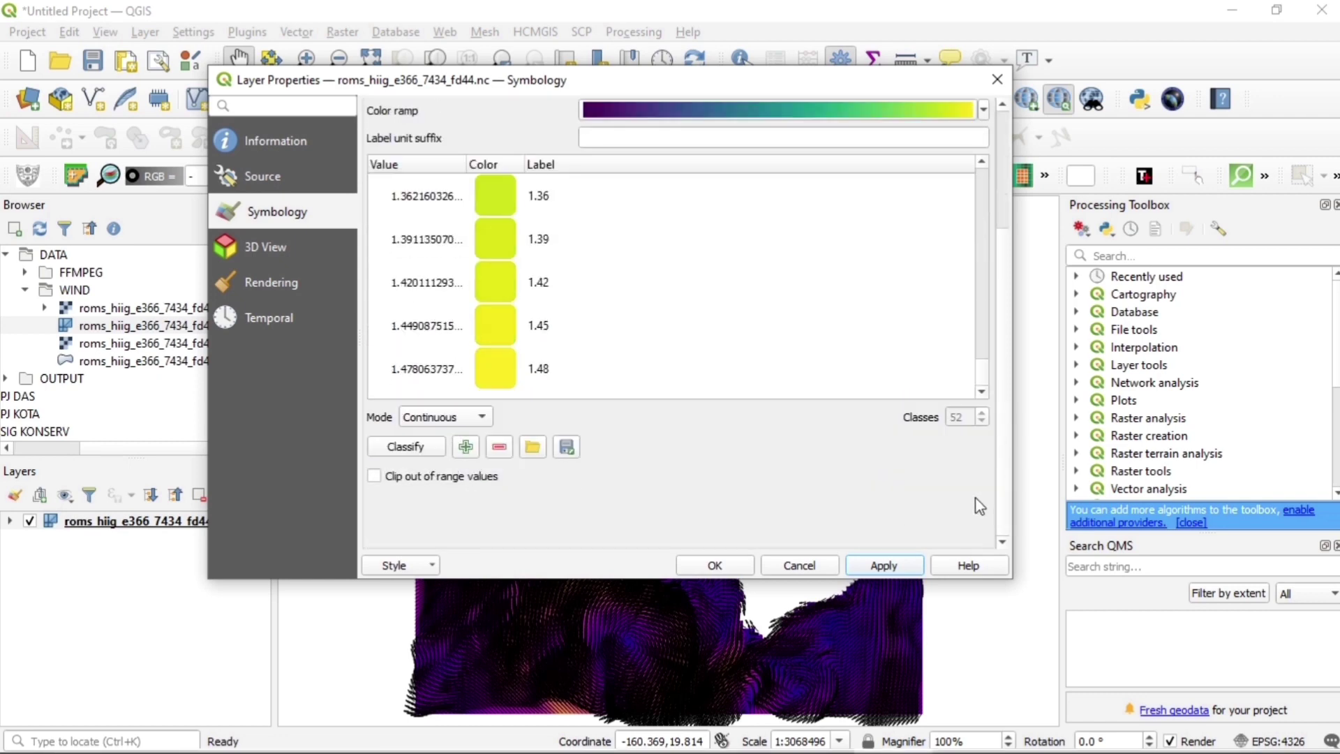
left_click_drag(990, 382, 992, 188)
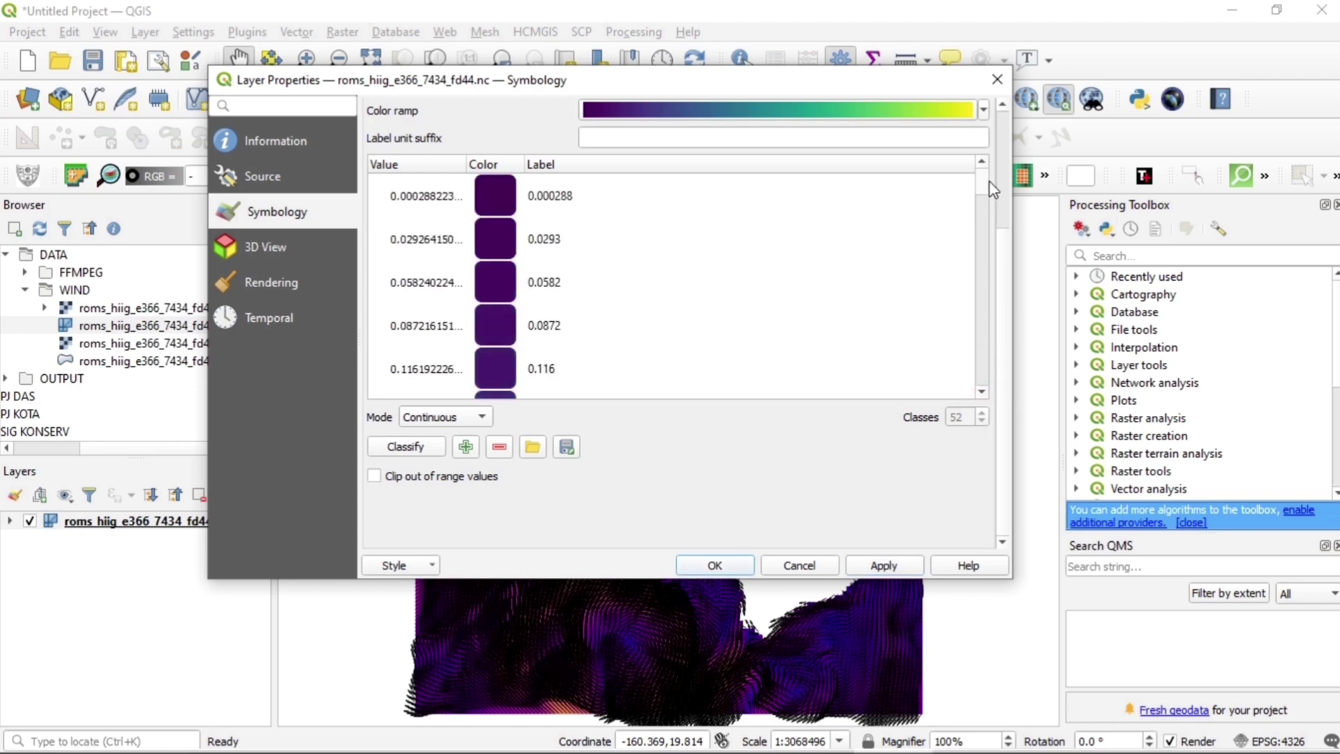
scroll(943, 534, "up", 3)
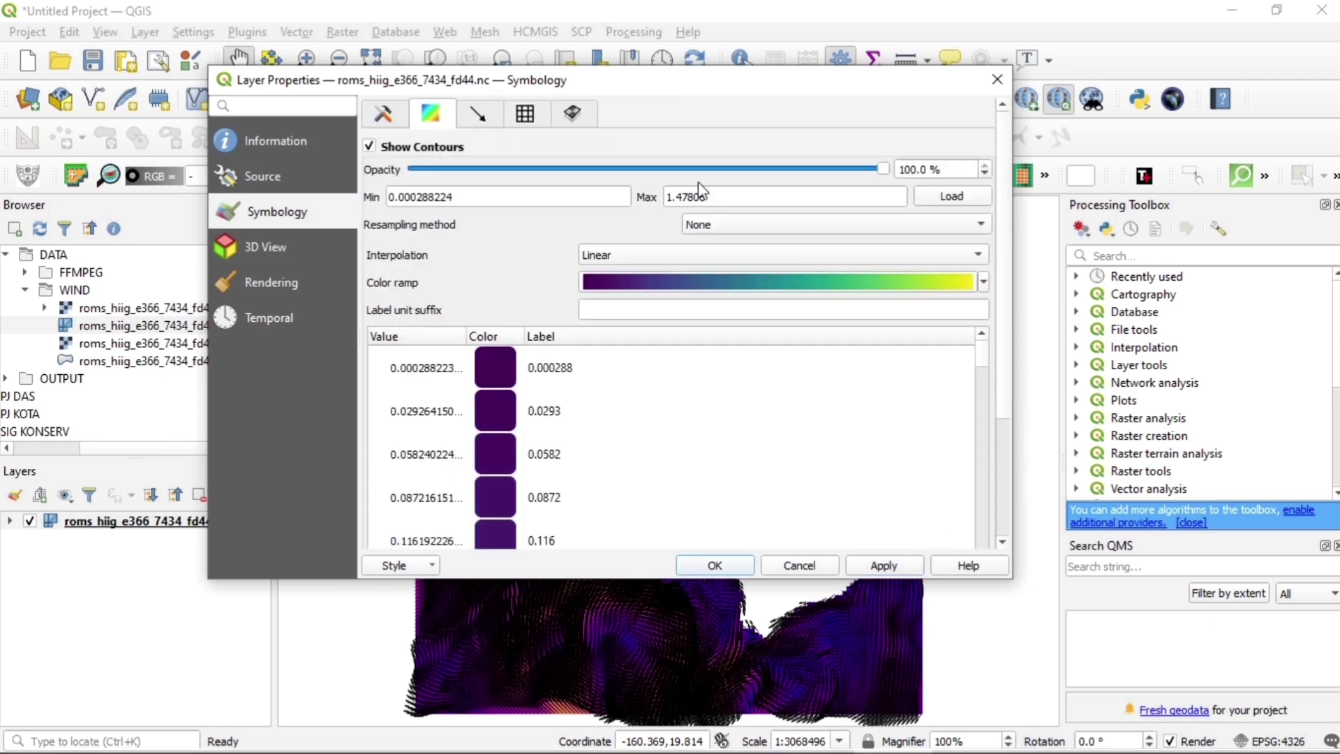
Step: Color the mesh layer's vector arrows with the Color Ramp Shader method, using the dataset's reloaded minimum and maximum values
left_click(467, 115)
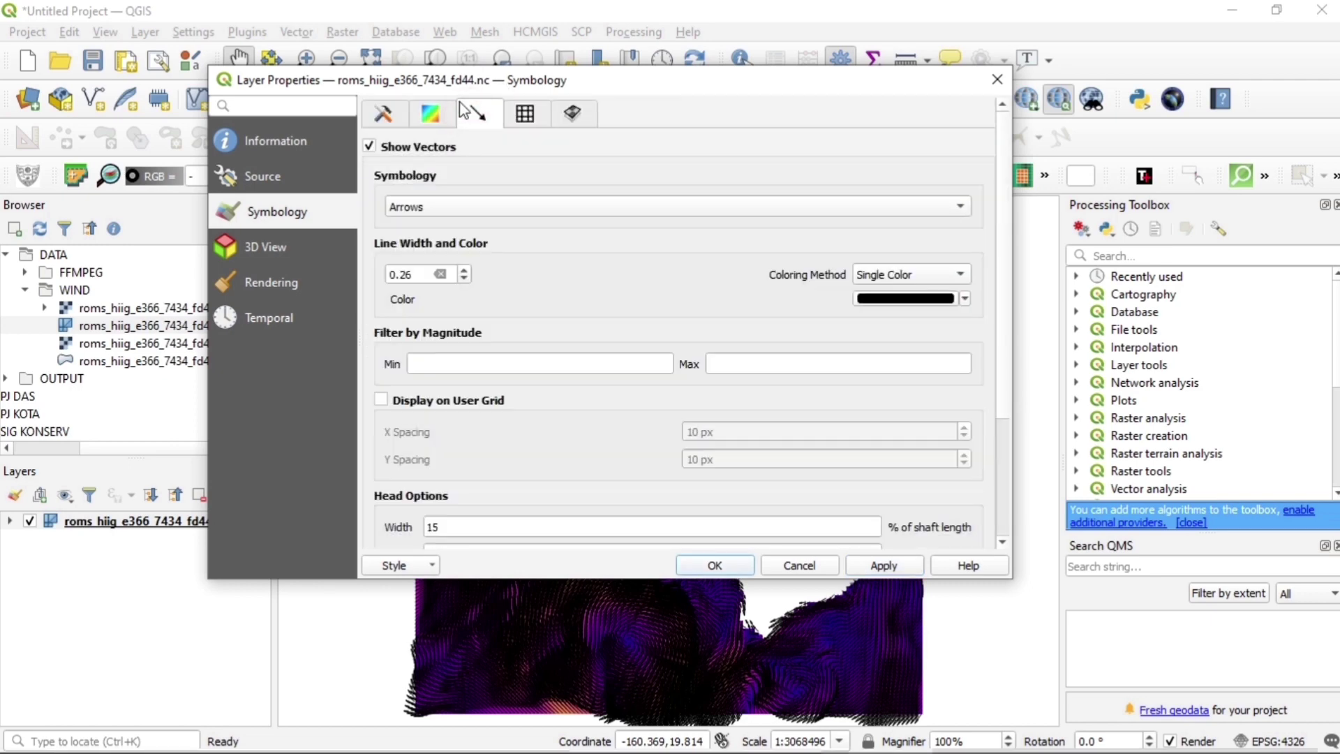
left_click(910, 276)
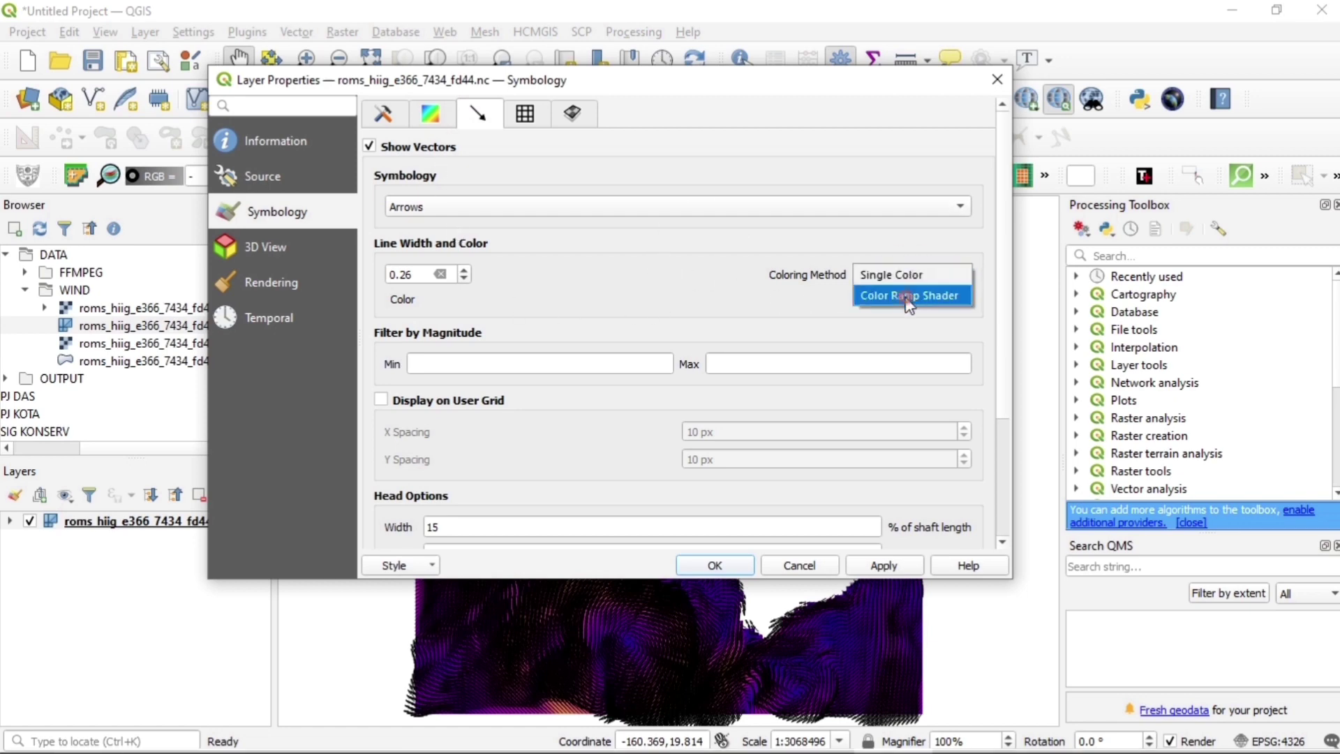
left_click(909, 296)
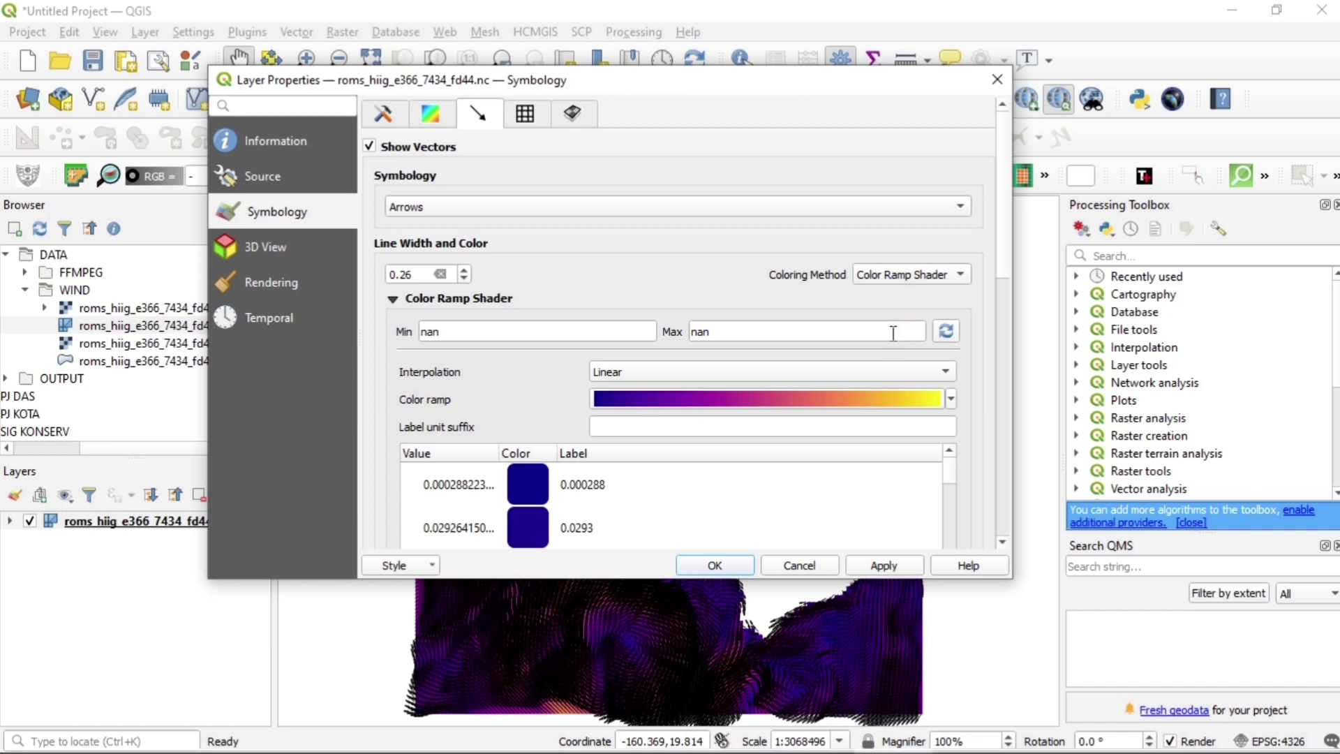
left_click(946, 334)
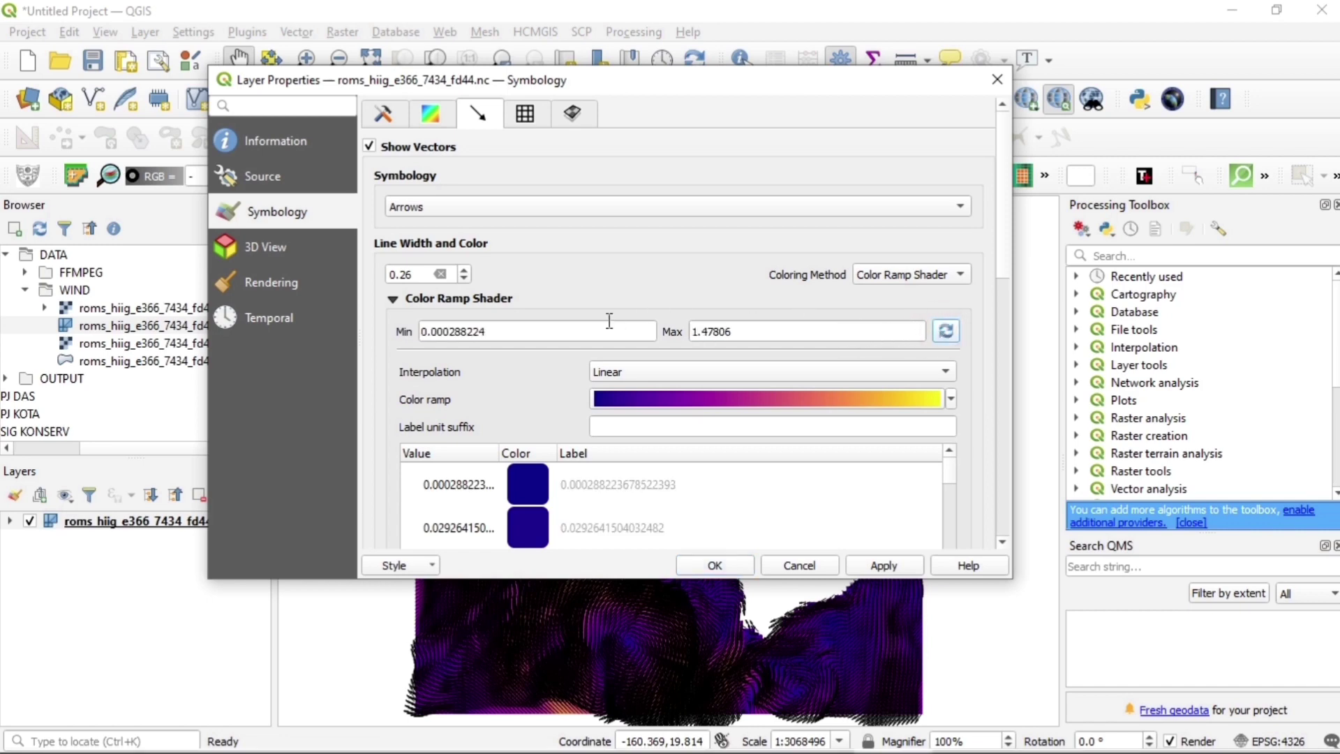
left_click(885, 567)
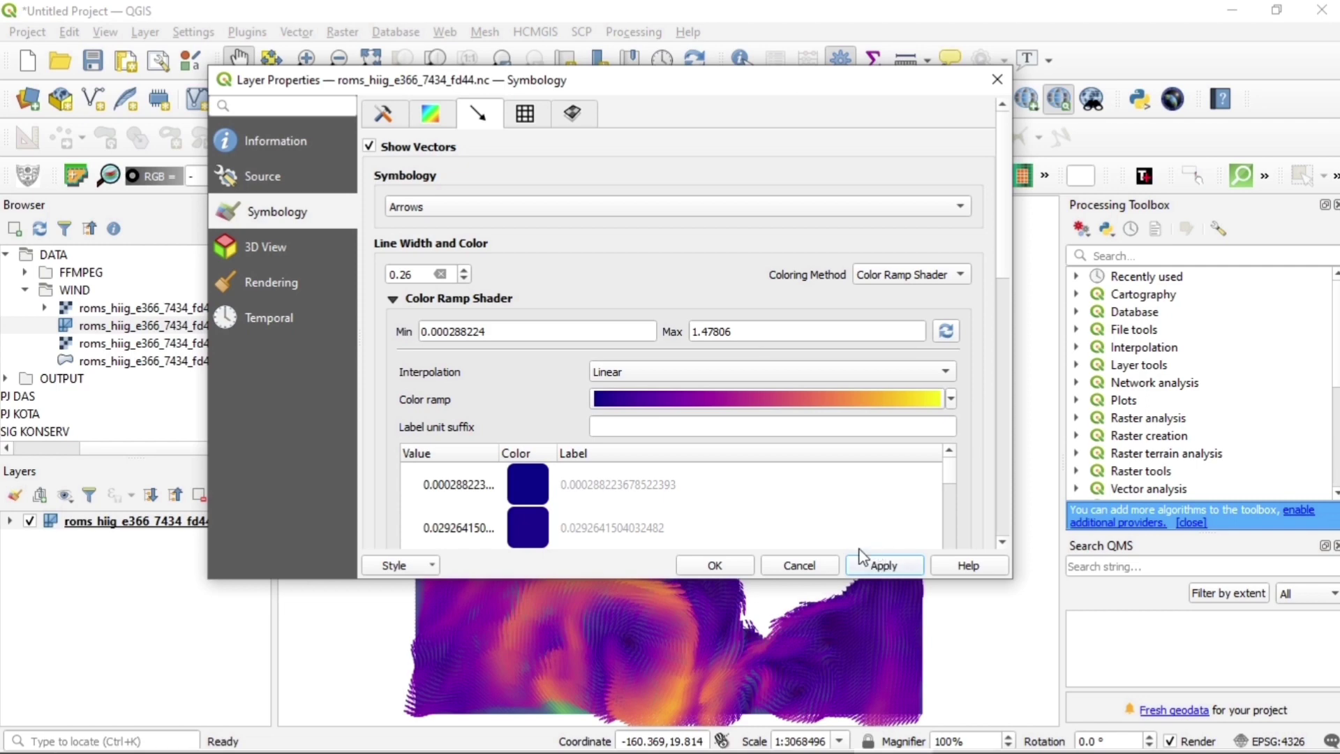
Step: Set the vector arrows' color ramp to Viridis and apply it to the mesh layer
left_click_drag(868, 89, 788, 90)
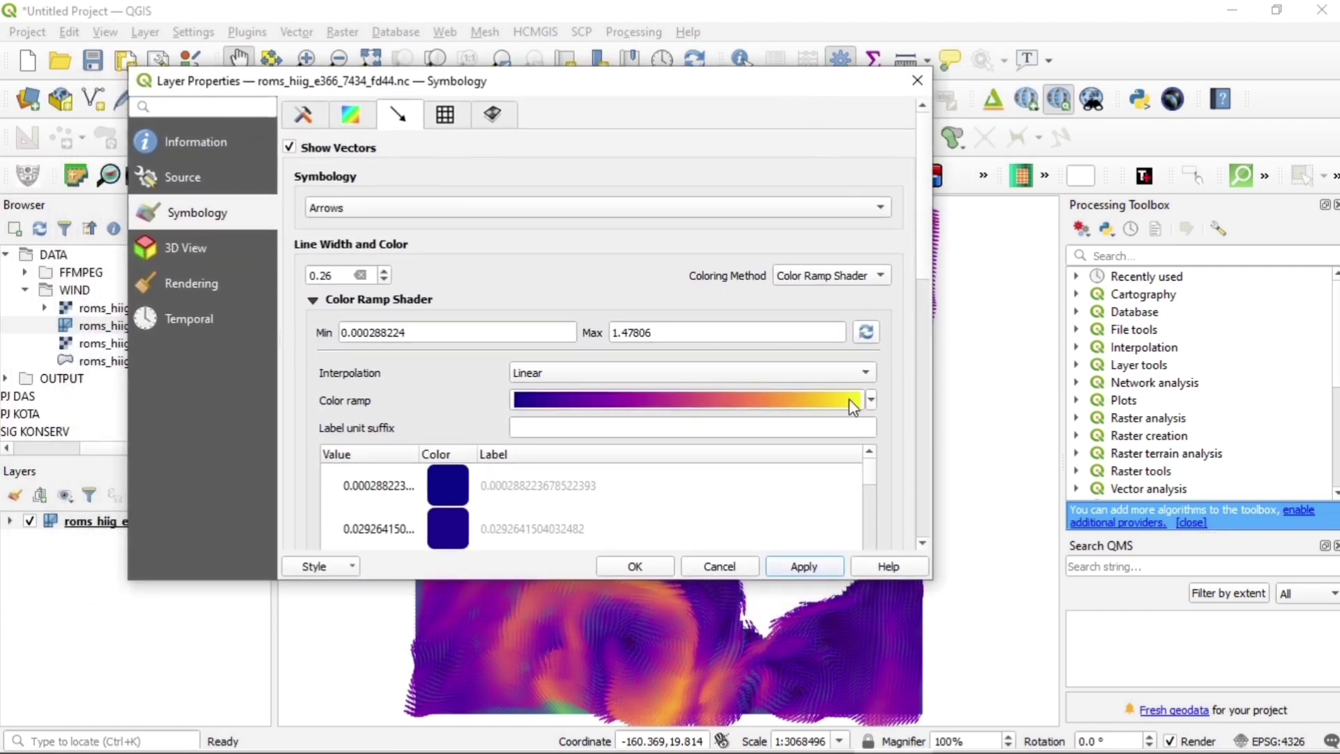
left_click(870, 401)
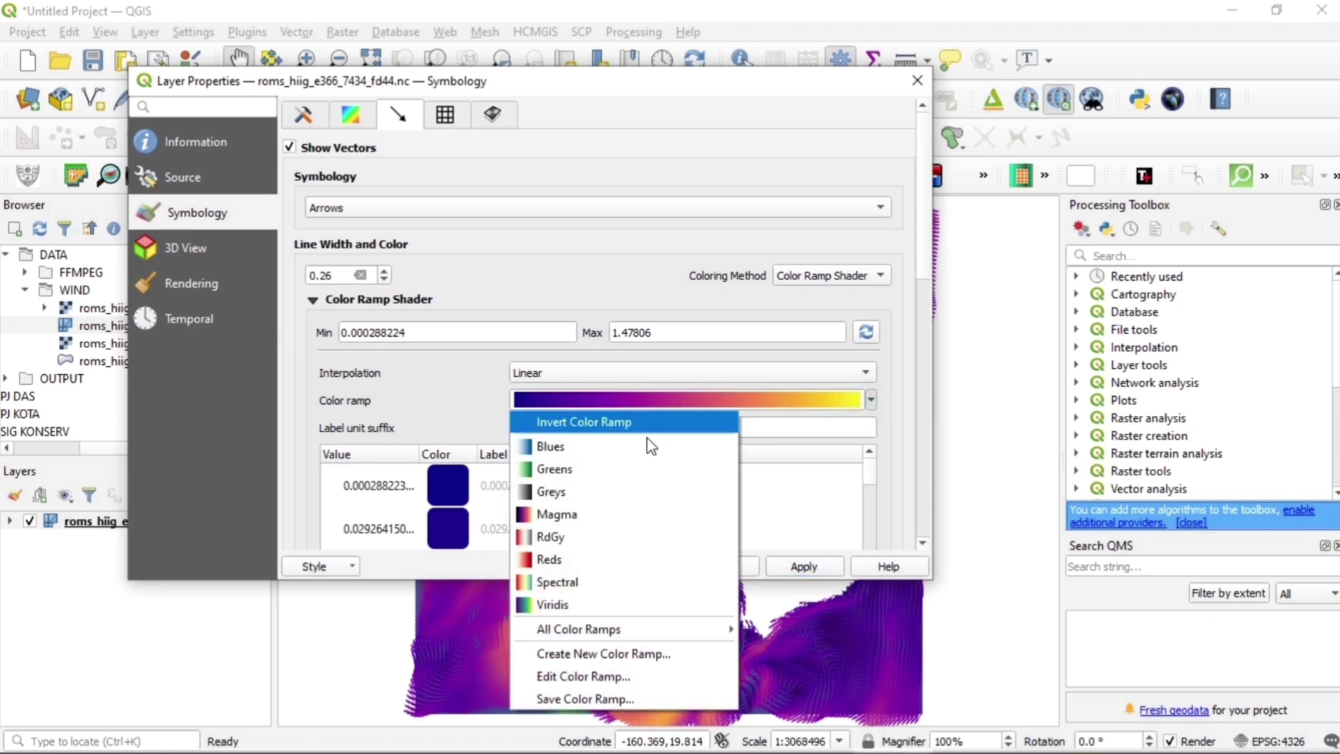
left_click(611, 607)
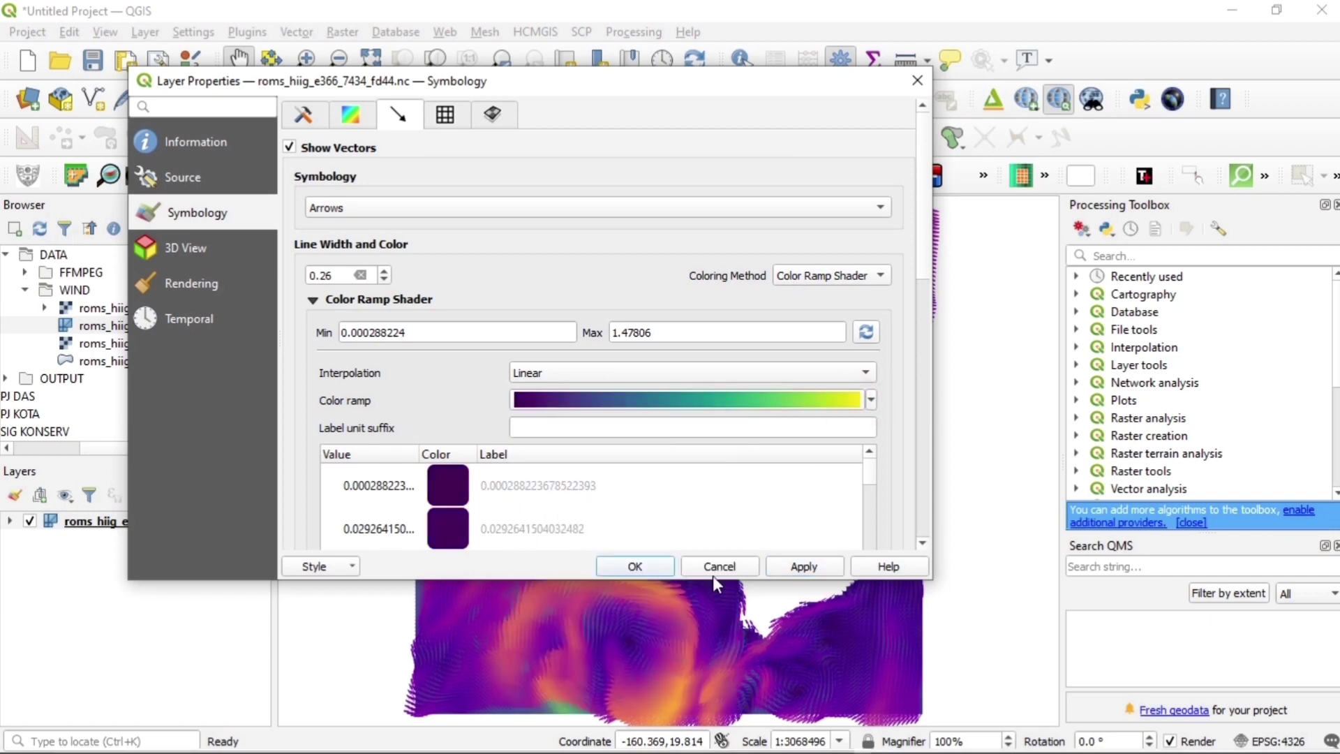
left_click(788, 567)
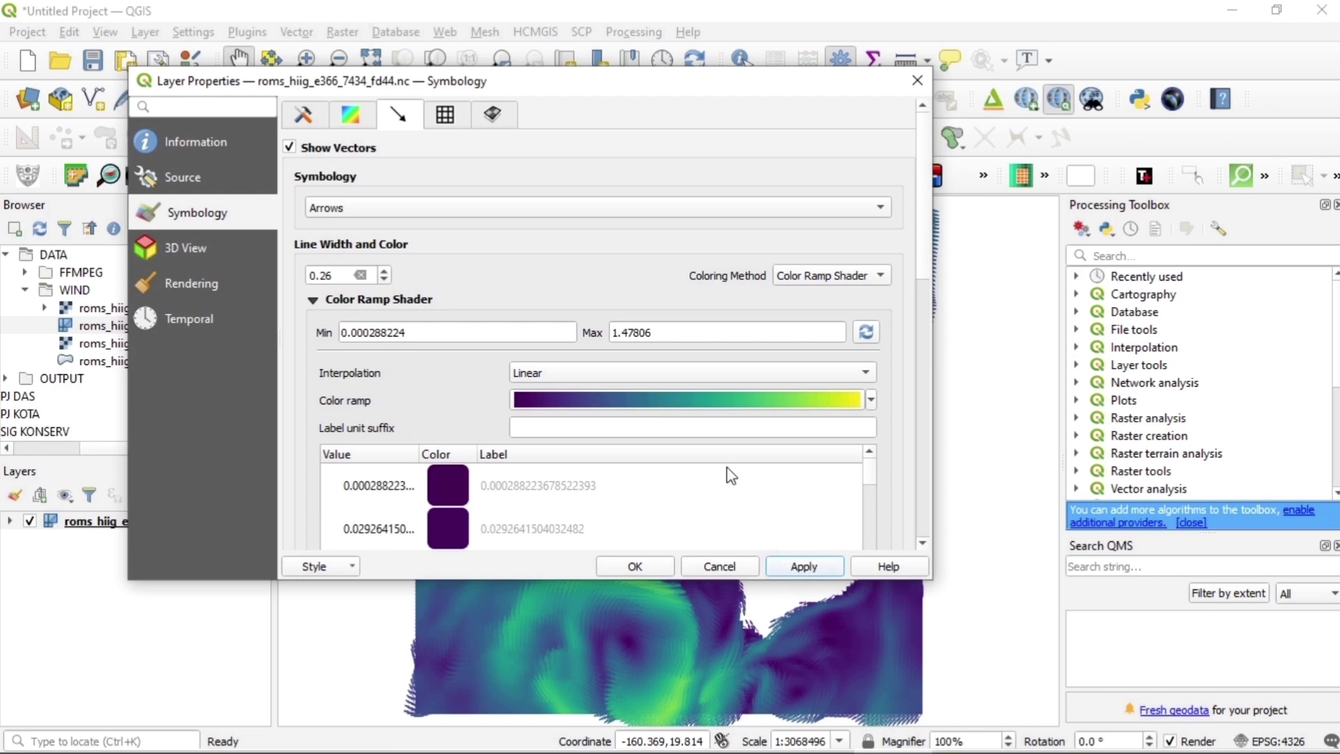
mouse_move(858, 90)
left_mouse_down()
mouse_move(353, 132)
mouse_move(663, 125)
mouse_move(835, 78)
left_mouse_up()
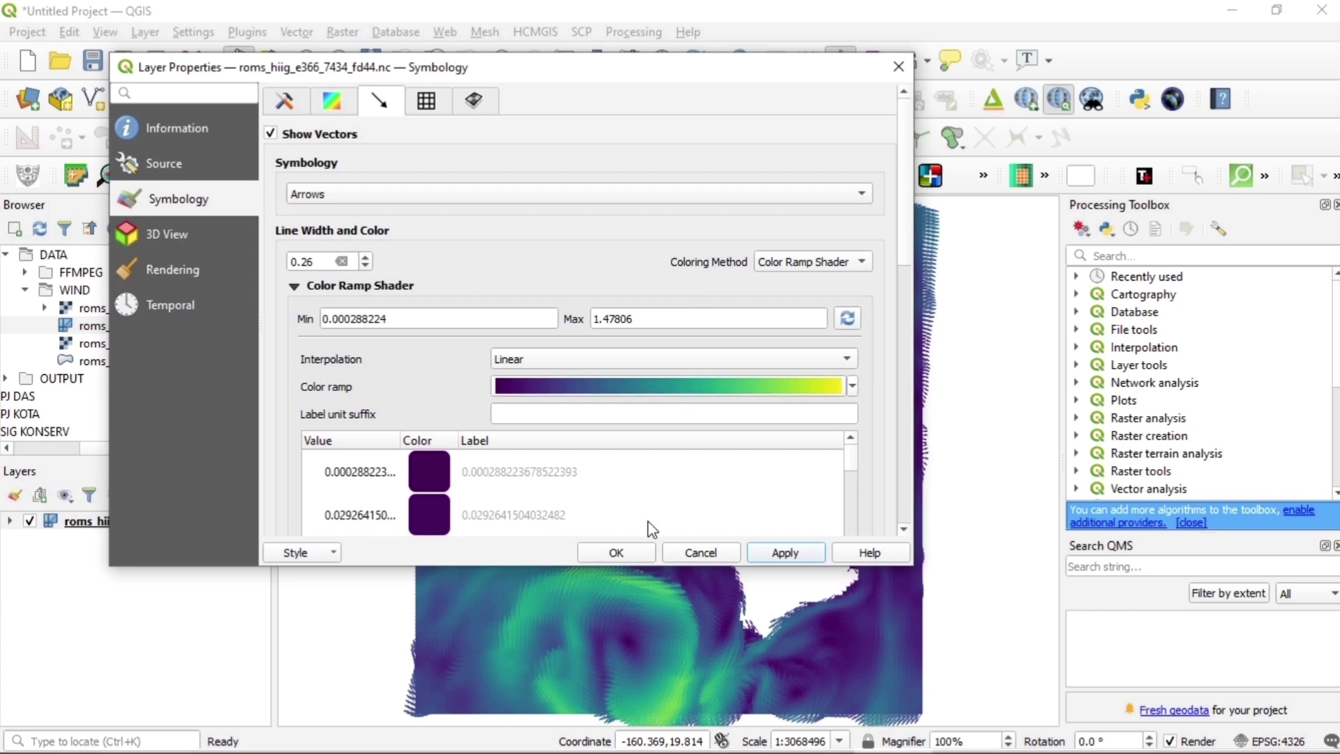
Step: Enable the mesh layer's 3D renderer with smooth triangles and apply the 3D settings
left_click(212, 242)
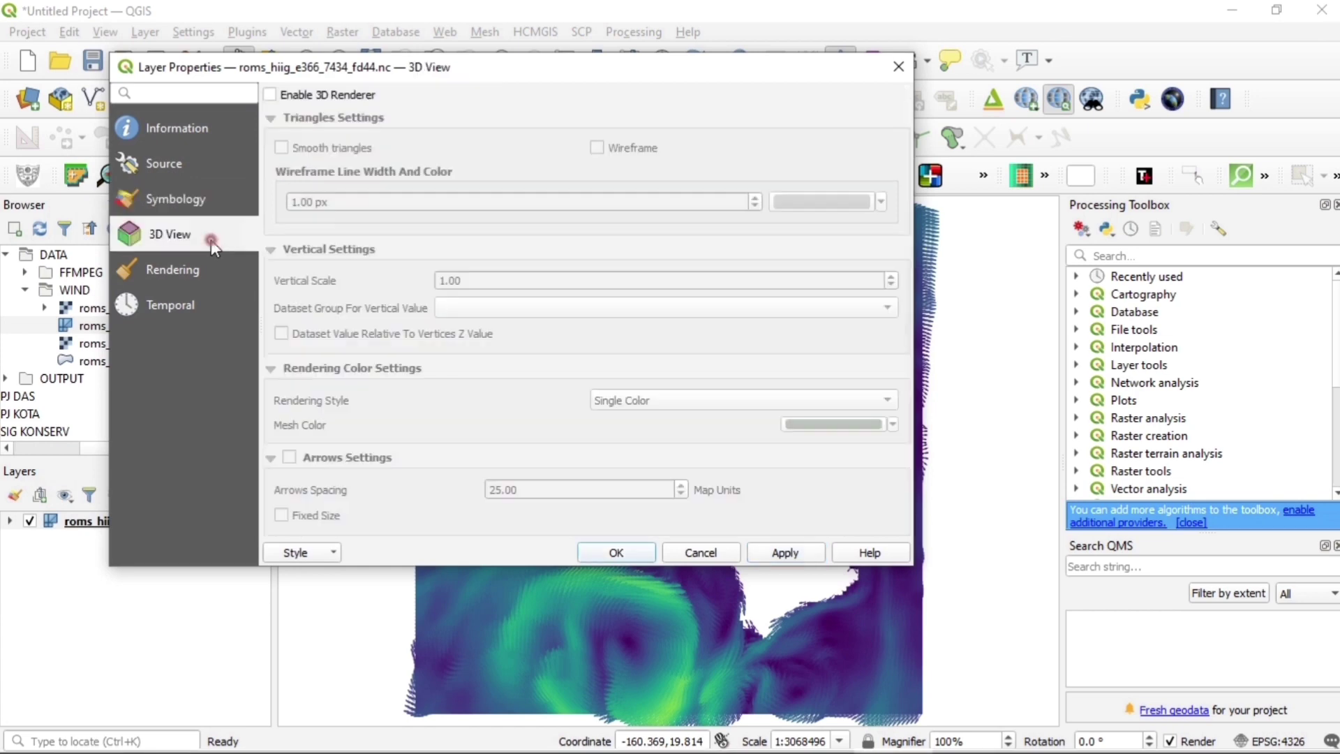
left_click(269, 95)
left_click(281, 148)
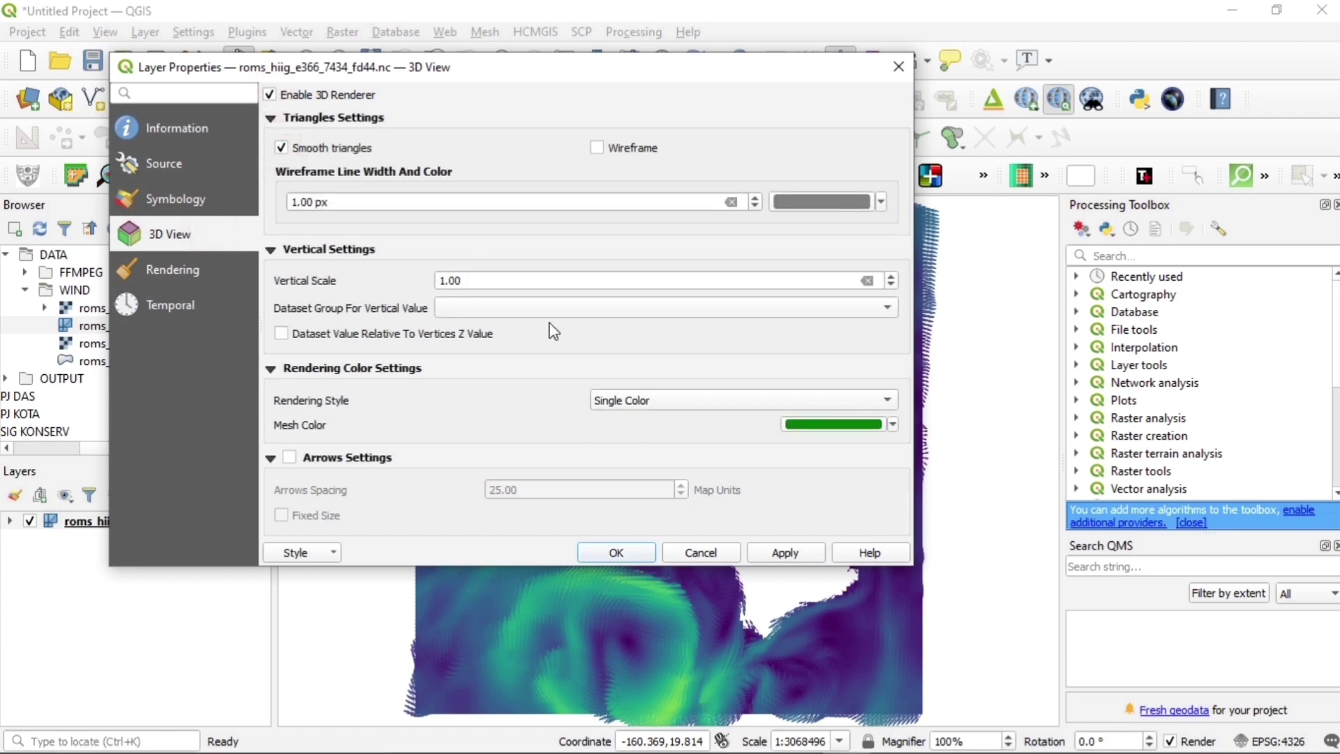
left_click(761, 552)
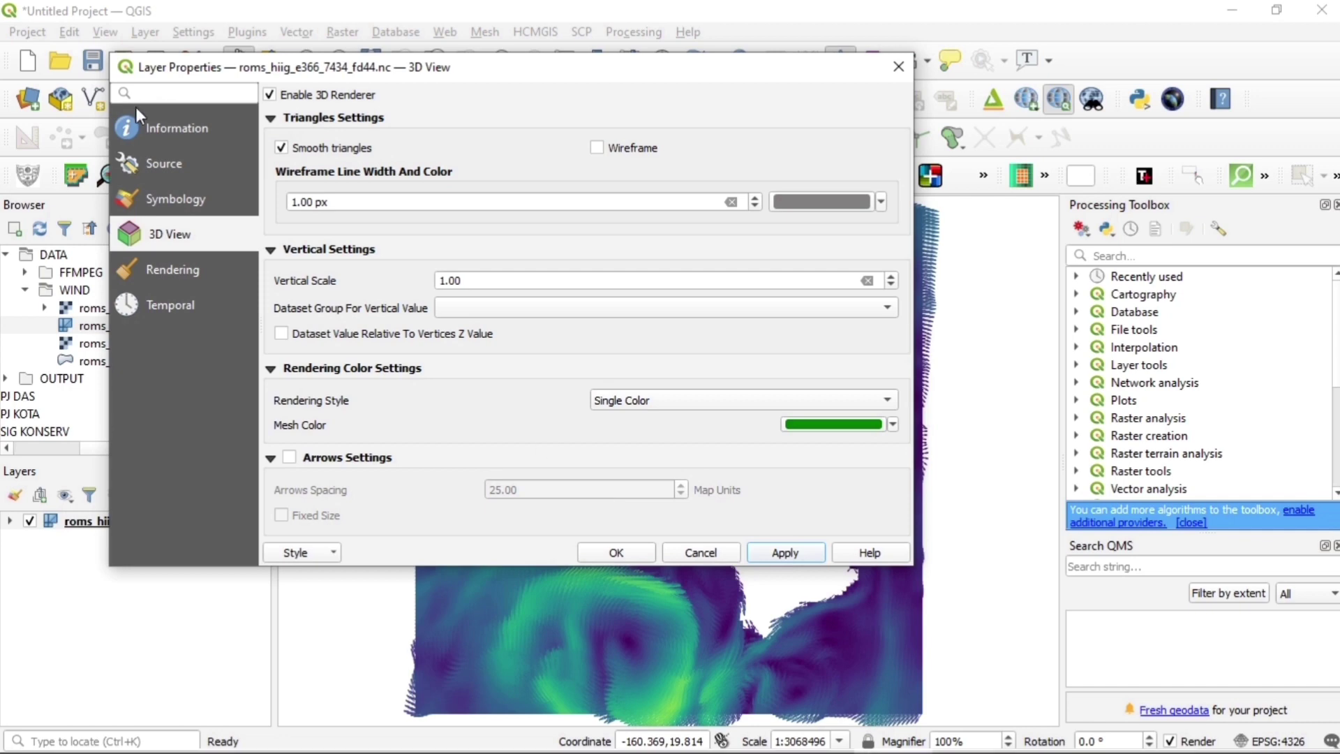
Step: Reduce the opacity of the mesh layer's contours to 30% and accept the layer properties
left_click(183, 202)
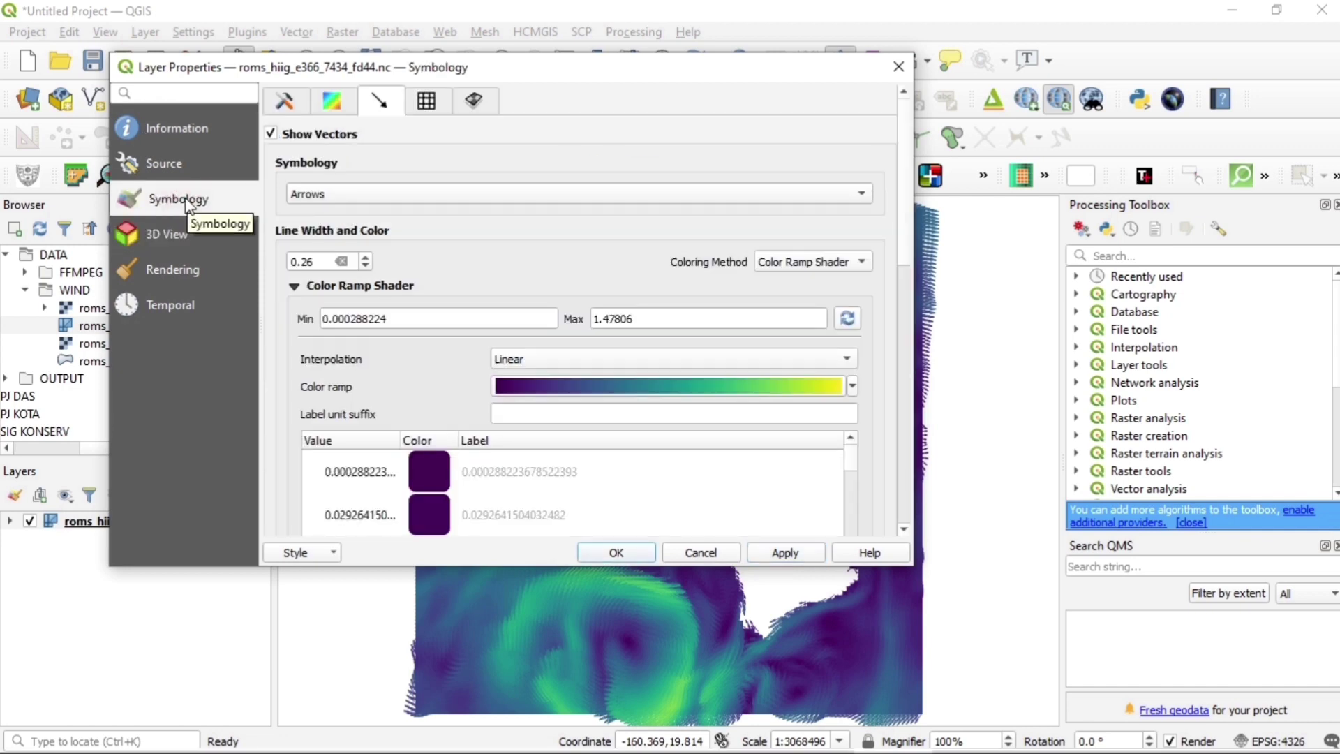
left_click(331, 102)
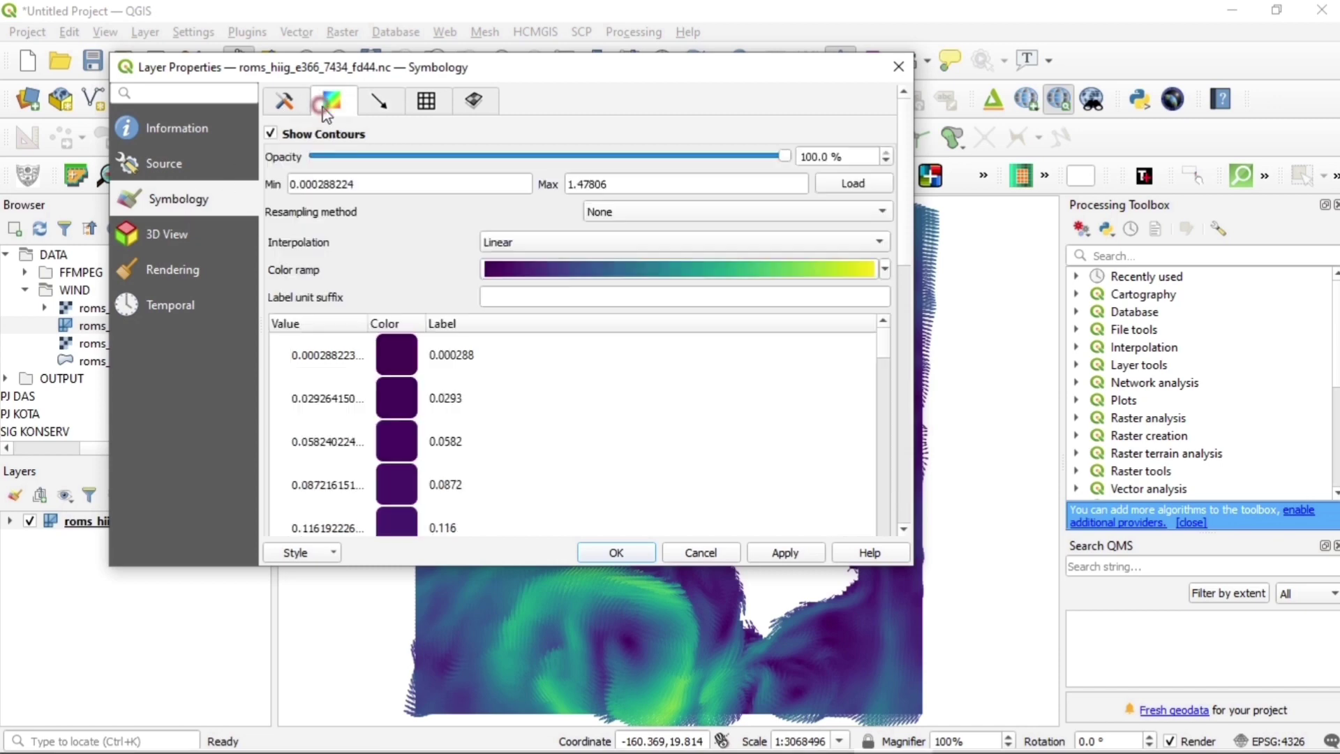
left_click_drag(782, 158, 458, 154)
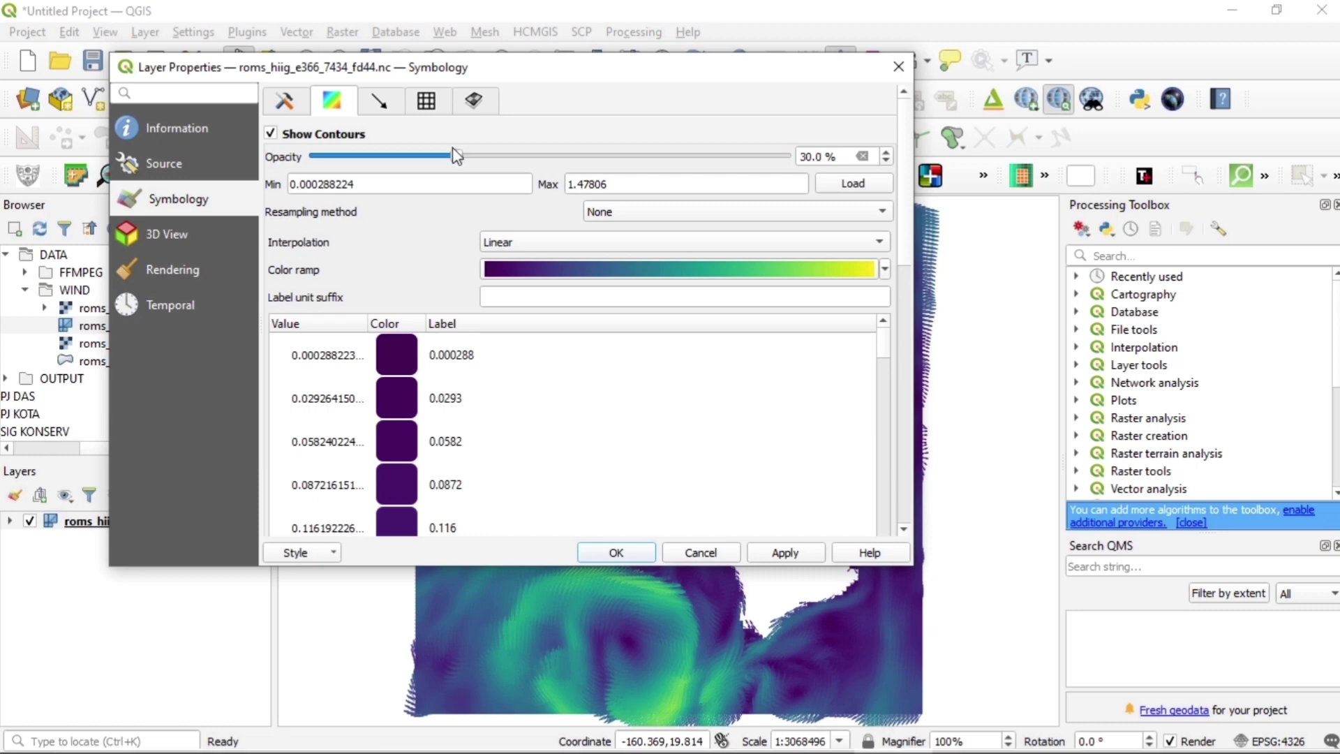
left_click(773, 549)
left_click(616, 553)
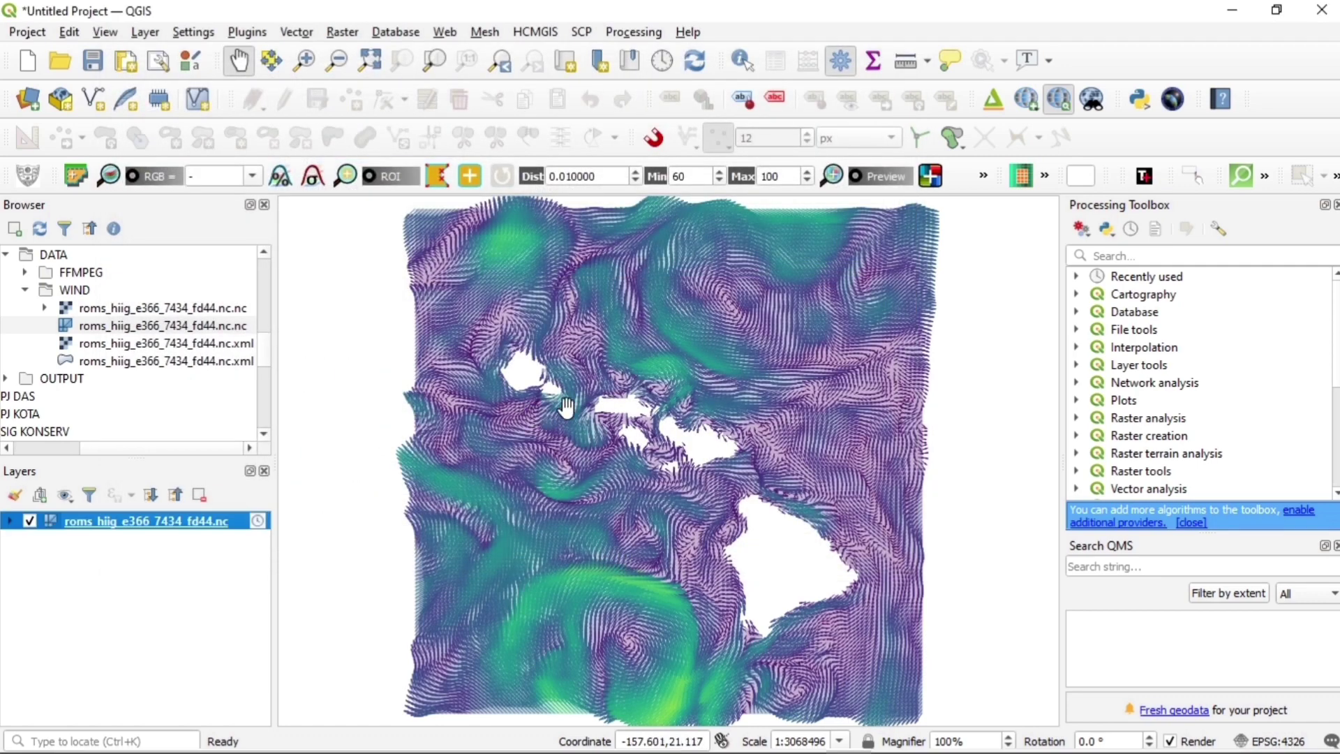
Step: Search the plugin manager for "til" and check that the Tile+ plugin is installed and enabled
left_click(256, 35)
left_click(277, 56)
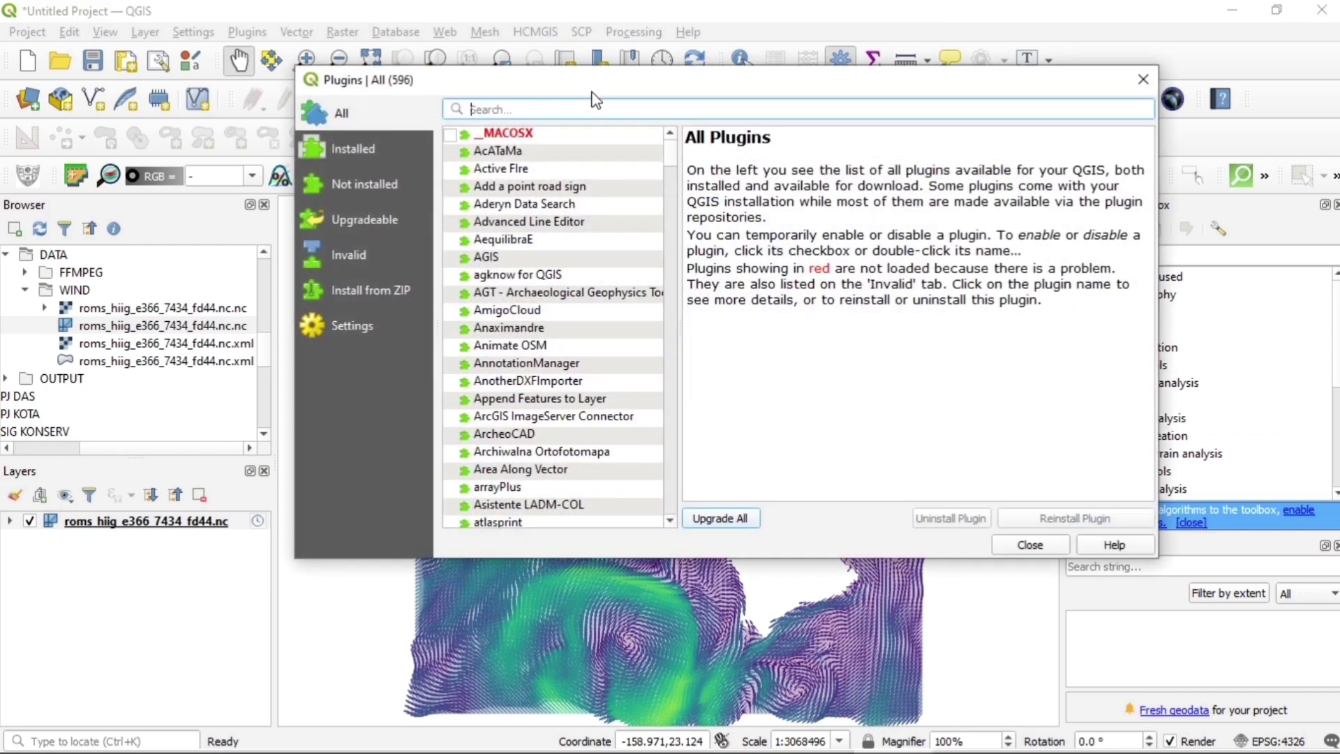
type("til")
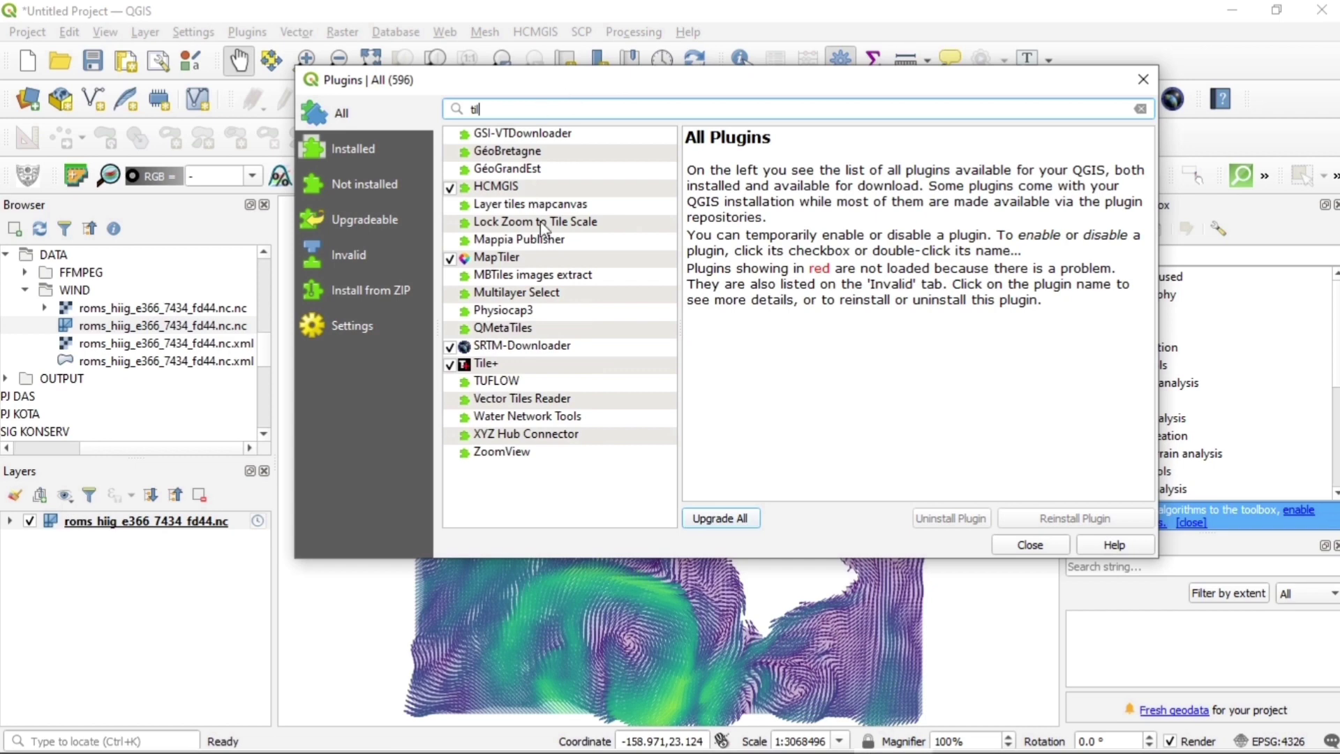
left_click(503, 365)
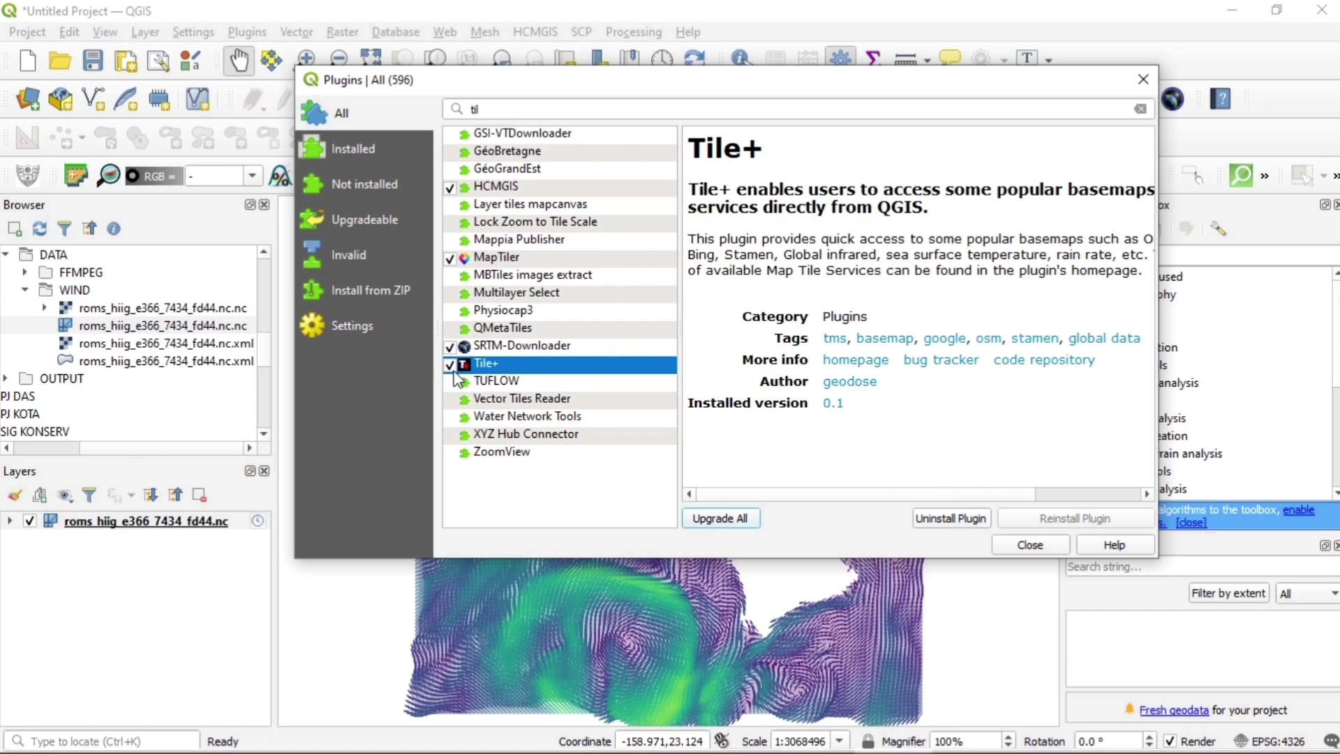
left_click(1027, 545)
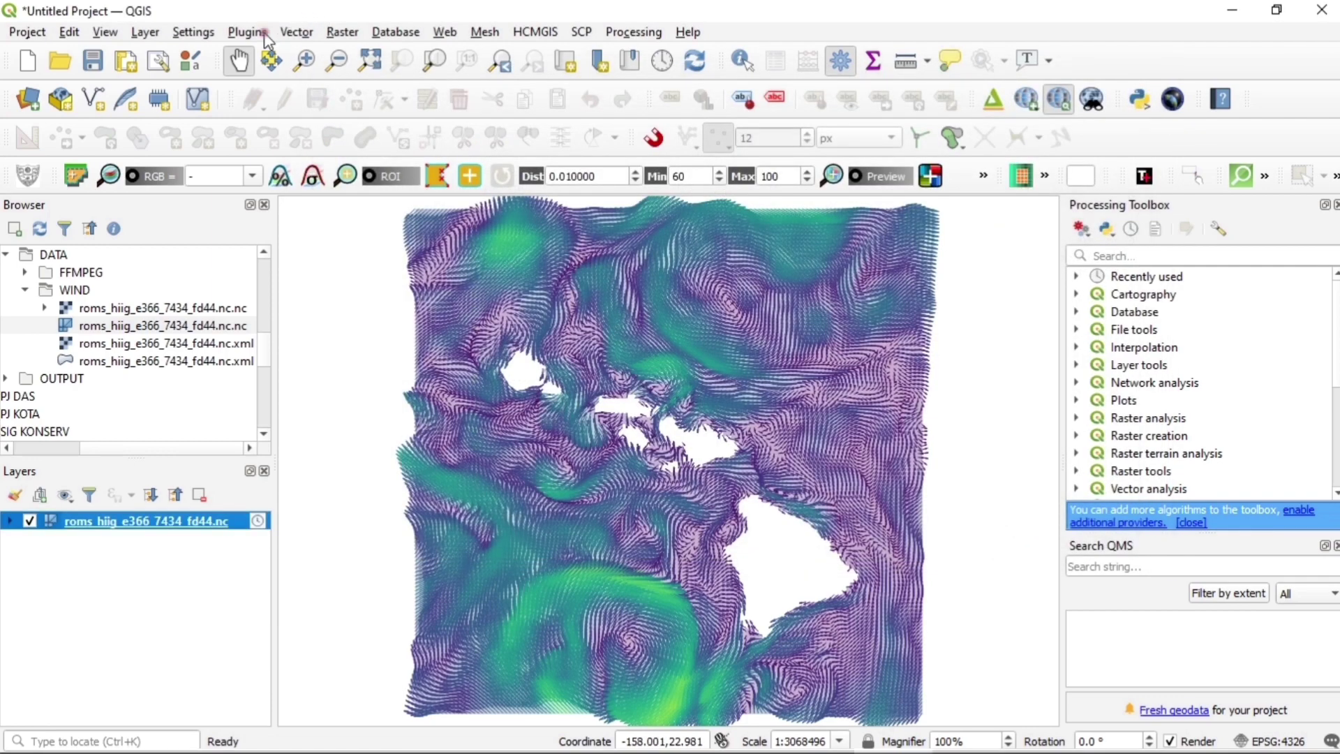
Step: Add the Bing Virtual Earth basemap with the Tile+ plugin and move it beneath the mesh layer
left_click(265, 33)
mouse_move(373, 156)
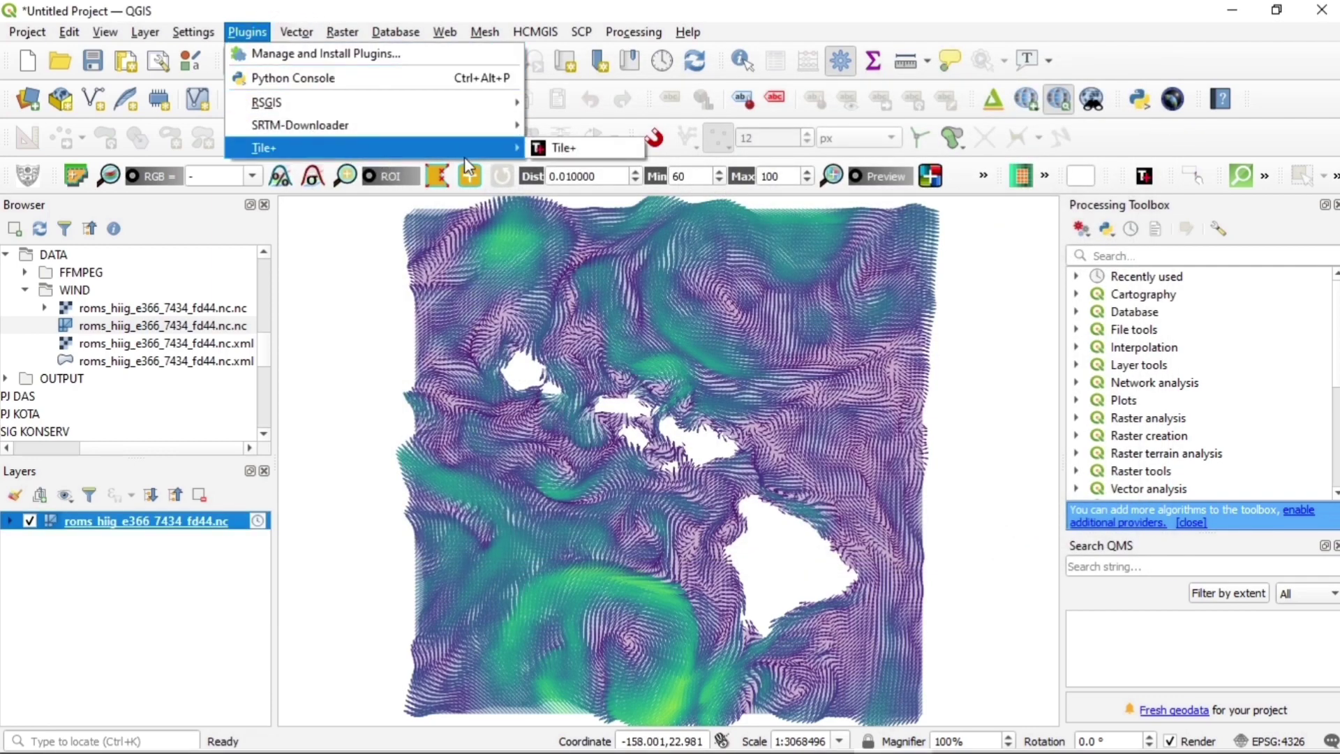
left_click(541, 149)
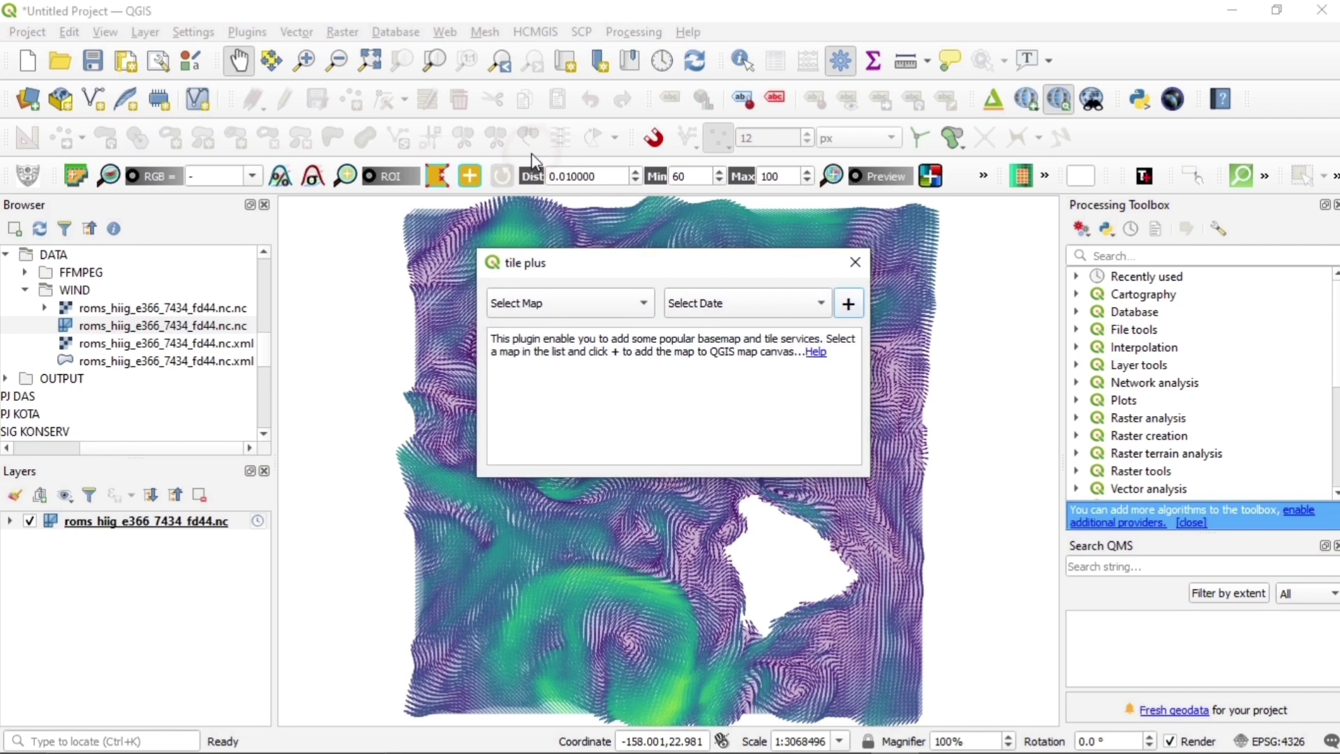
left_click(582, 307)
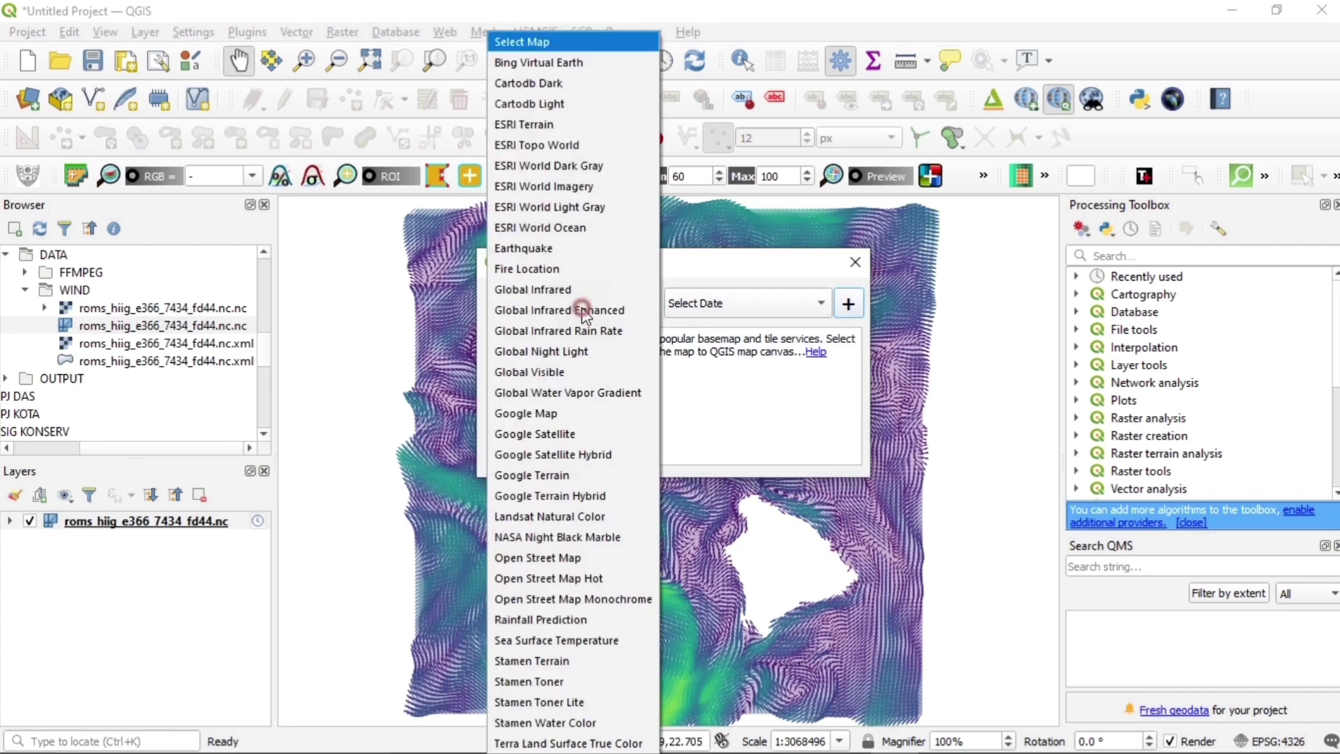
left_click(533, 64)
left_click(846, 311)
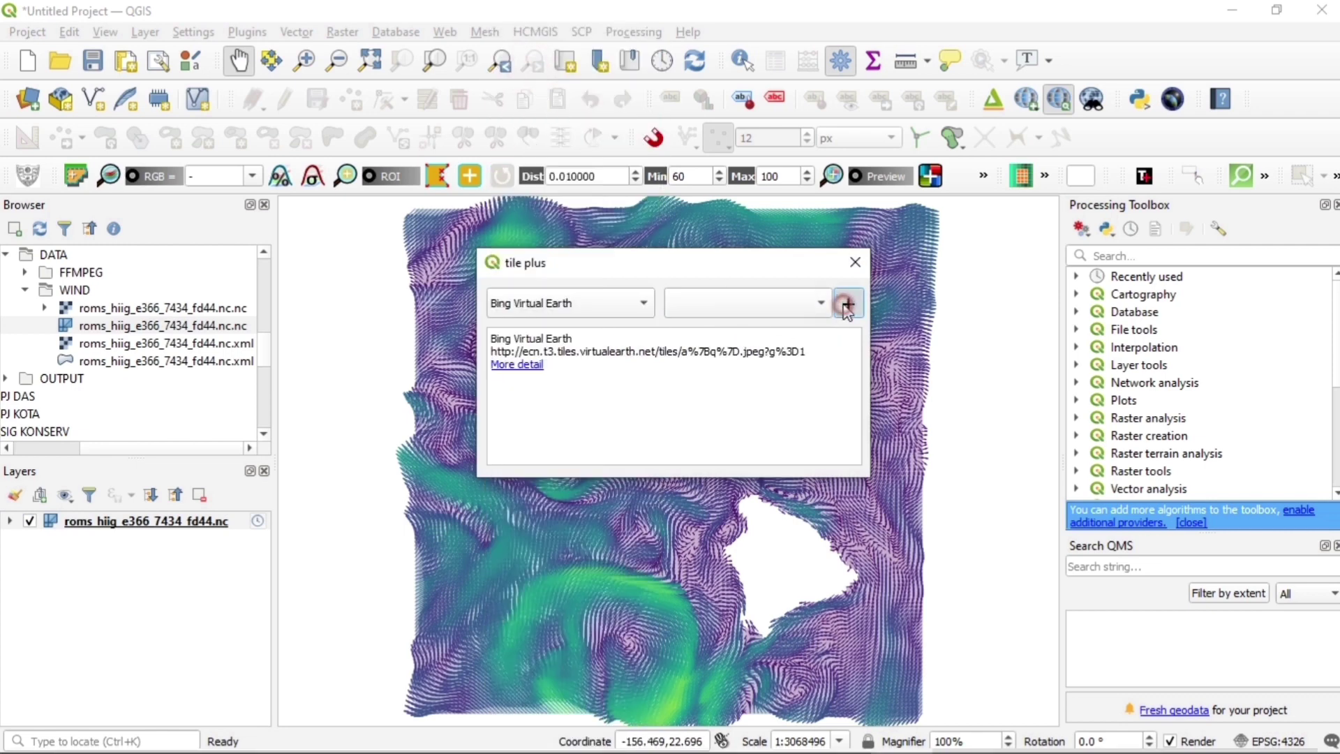
left_click(855, 263)
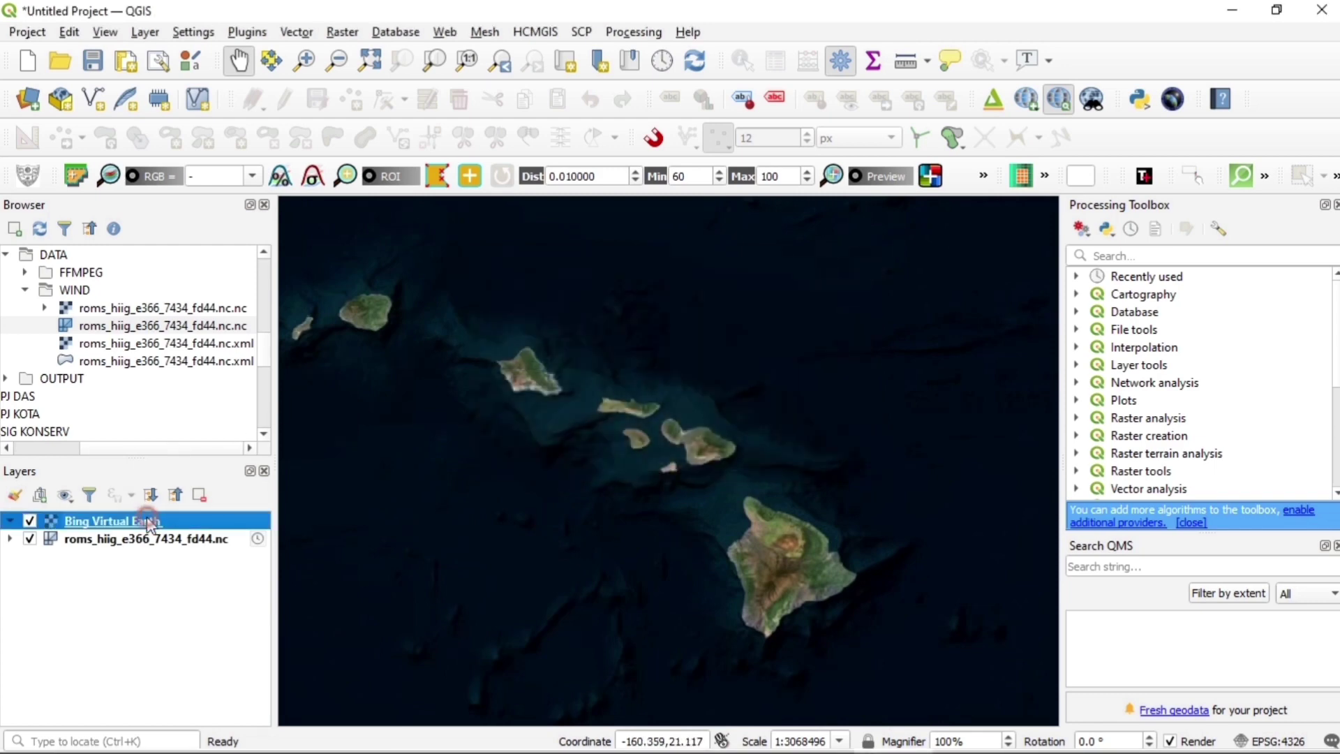
left_click_drag(149, 524, 152, 565)
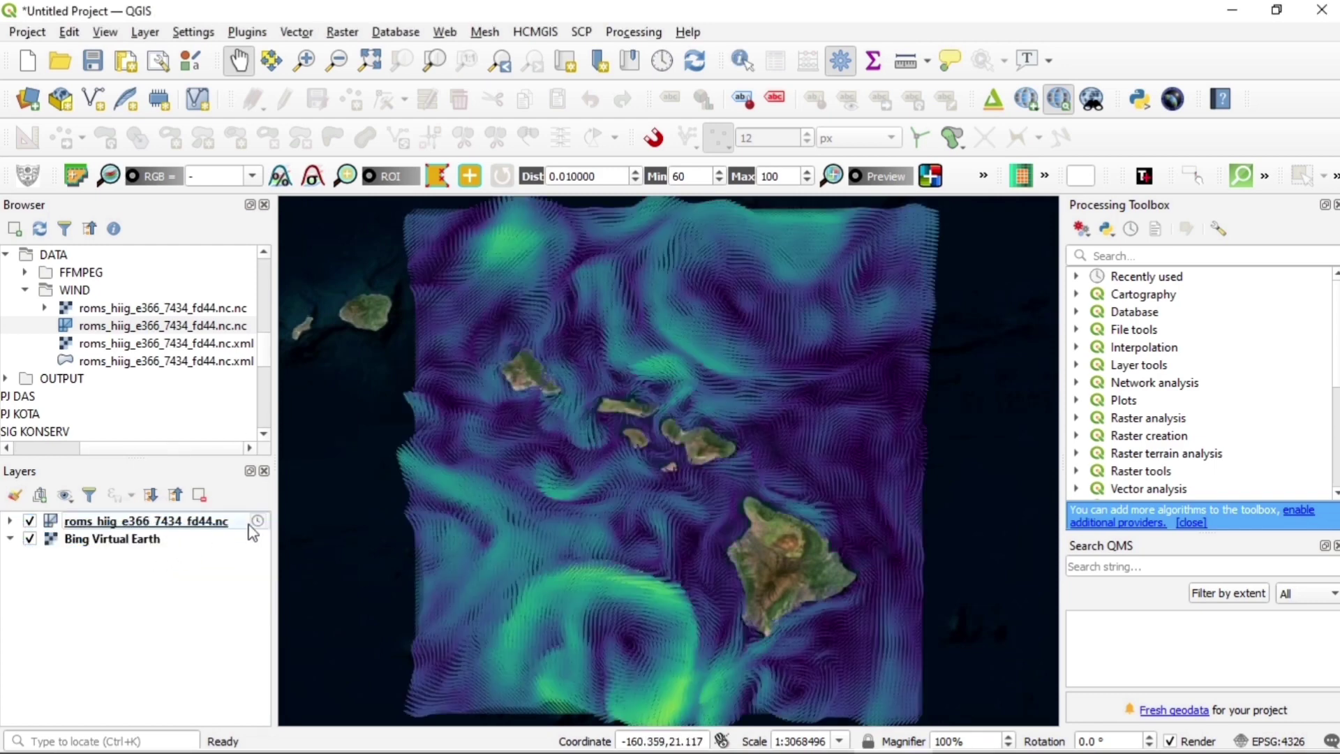
Step: Search the plugin manager for "cra" and check the Crayfish plugin's installation and details
left_click(249, 32)
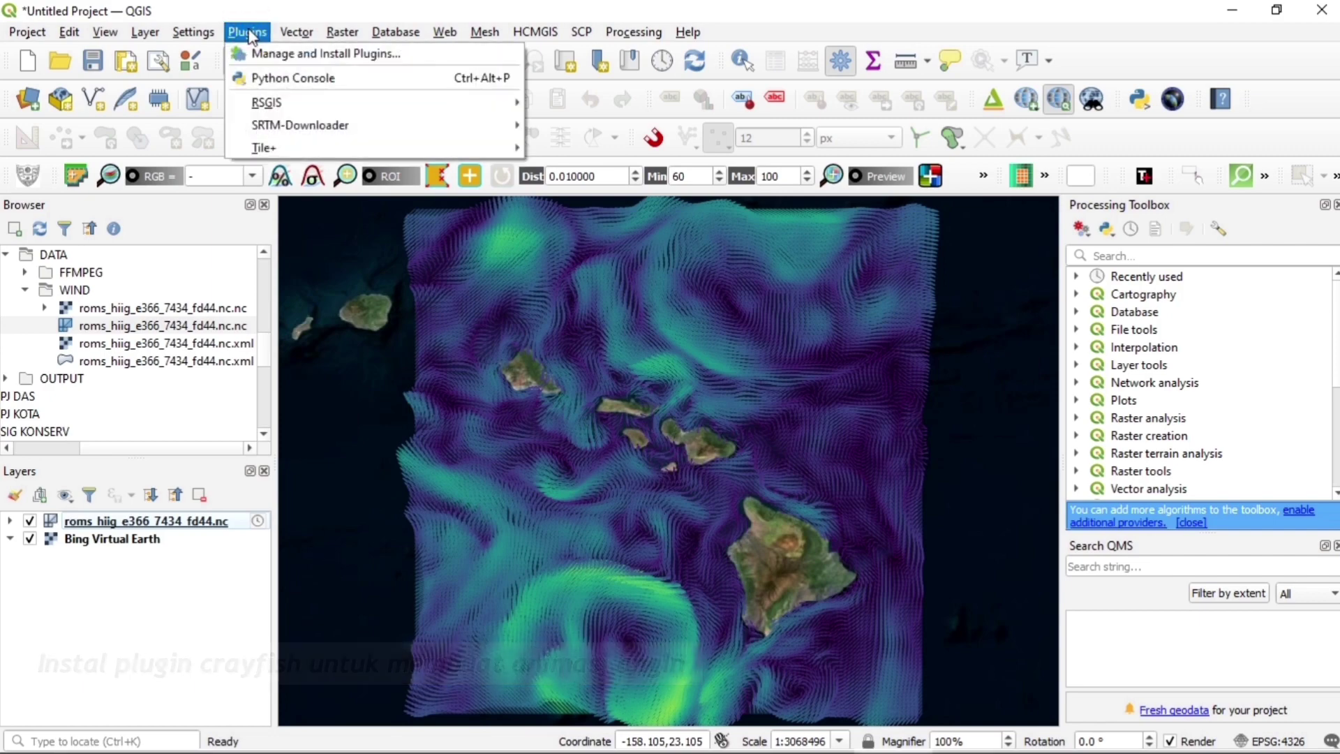
left_click(257, 56)
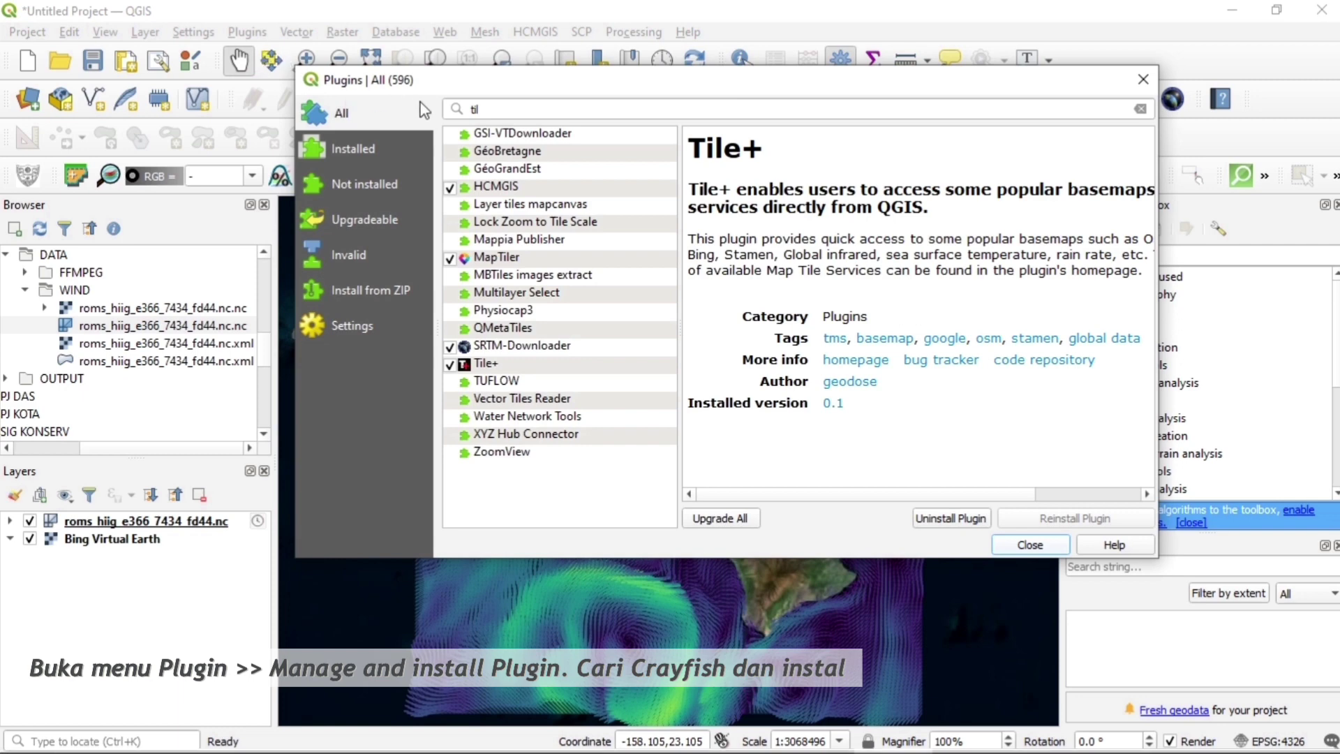
double_click(469, 112)
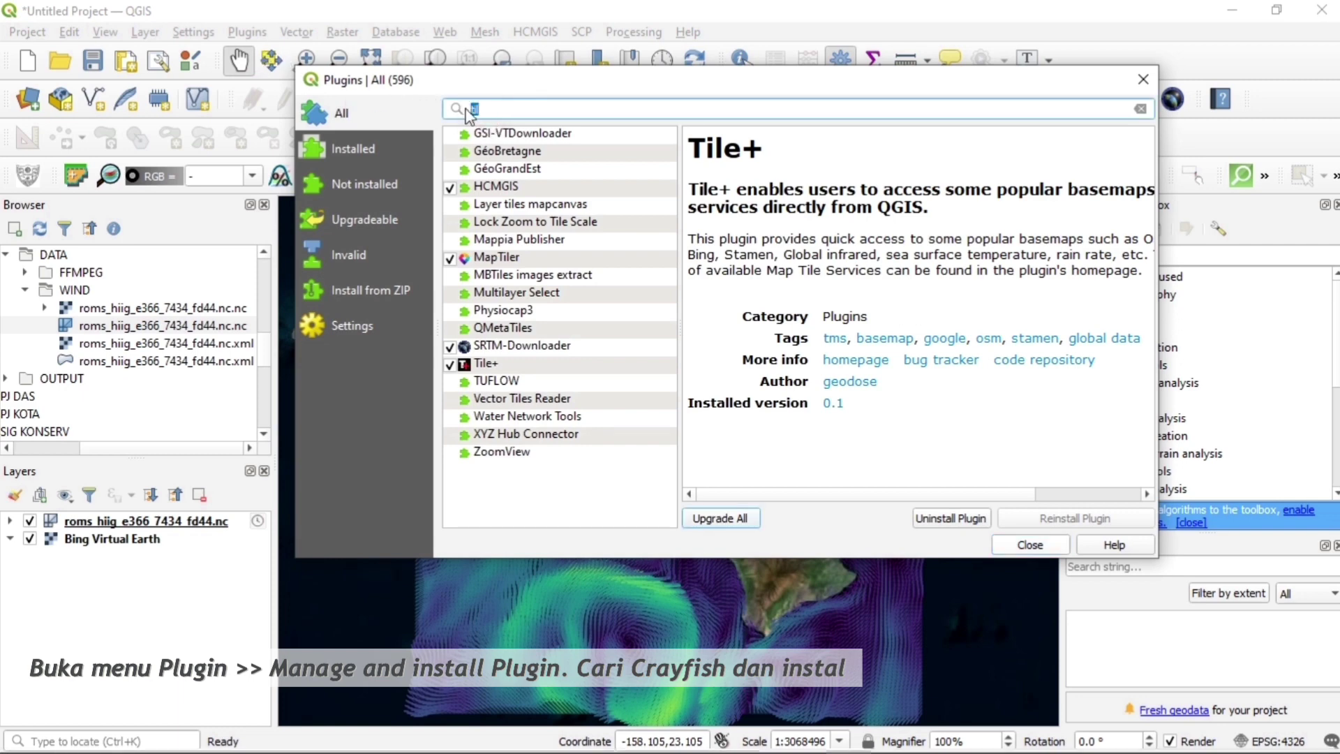
type("cra")
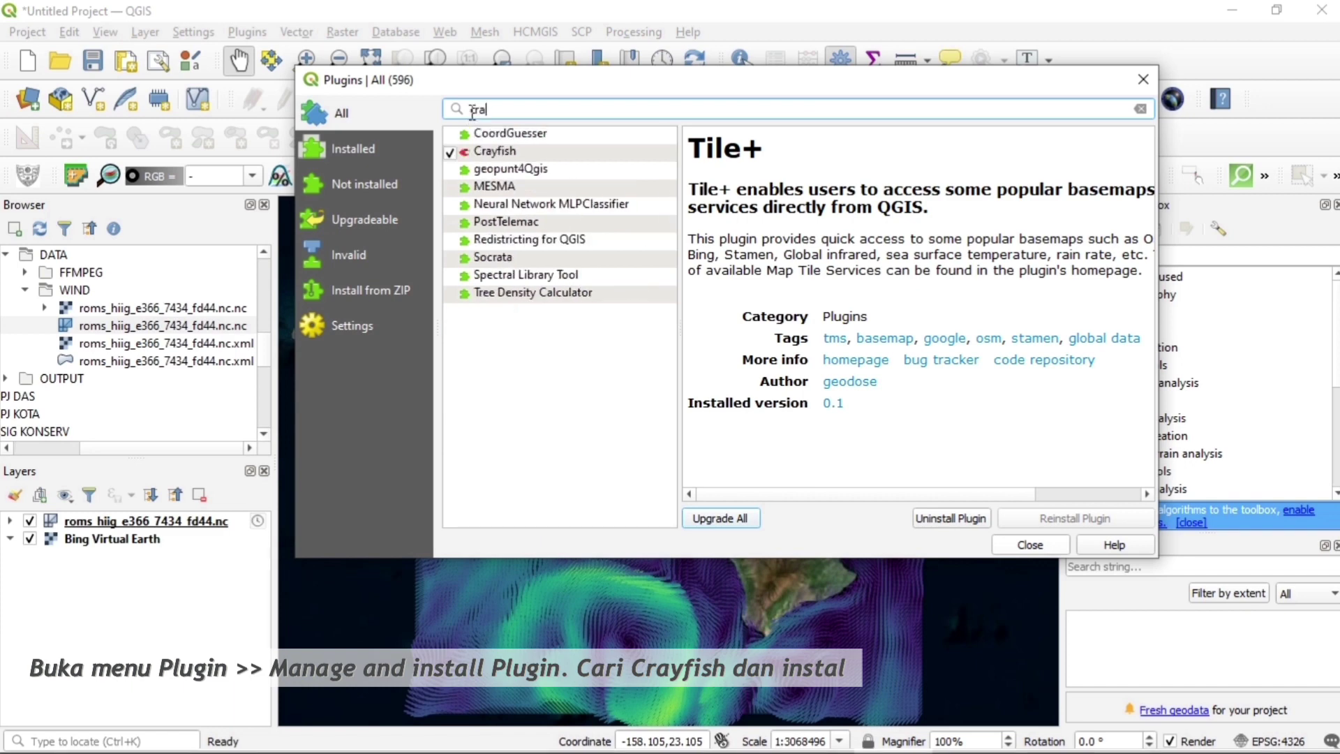
left_click(496, 152)
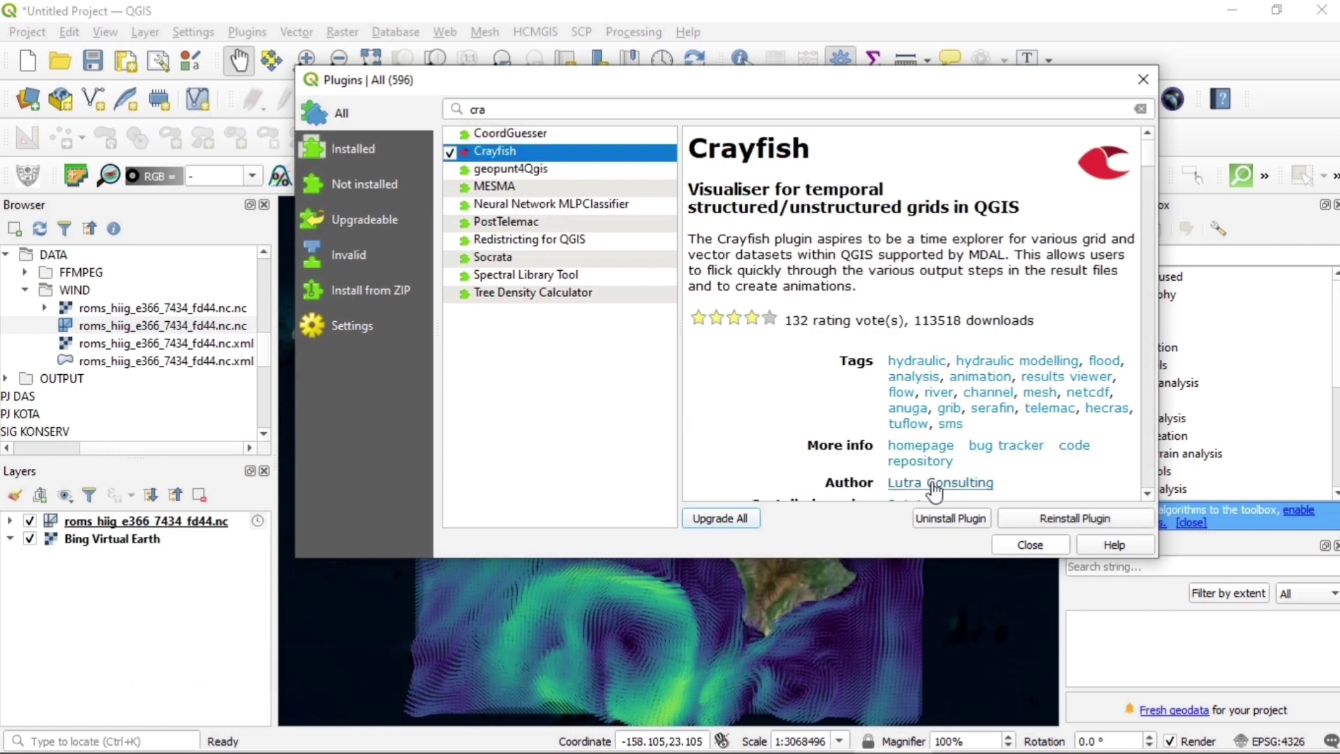
scroll(794, 410, "down", 1)
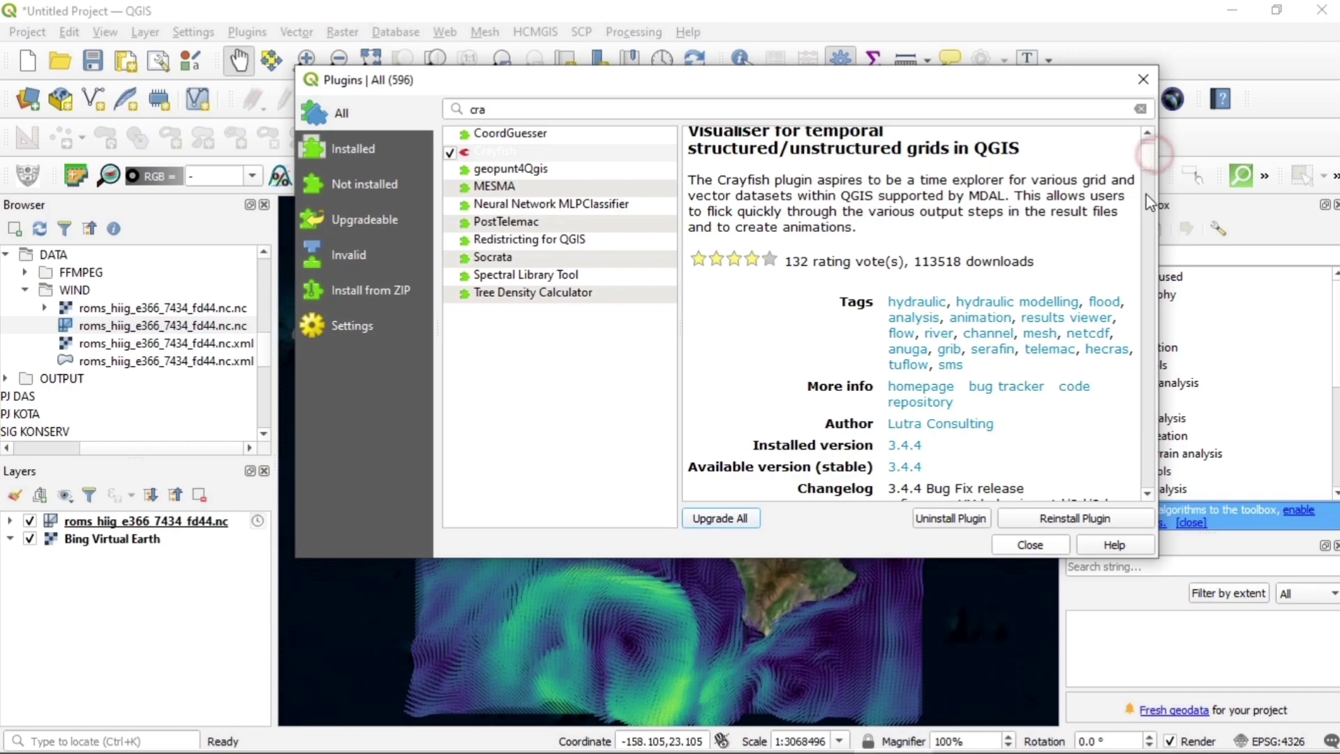
scroll(1047, 292, "down", 5)
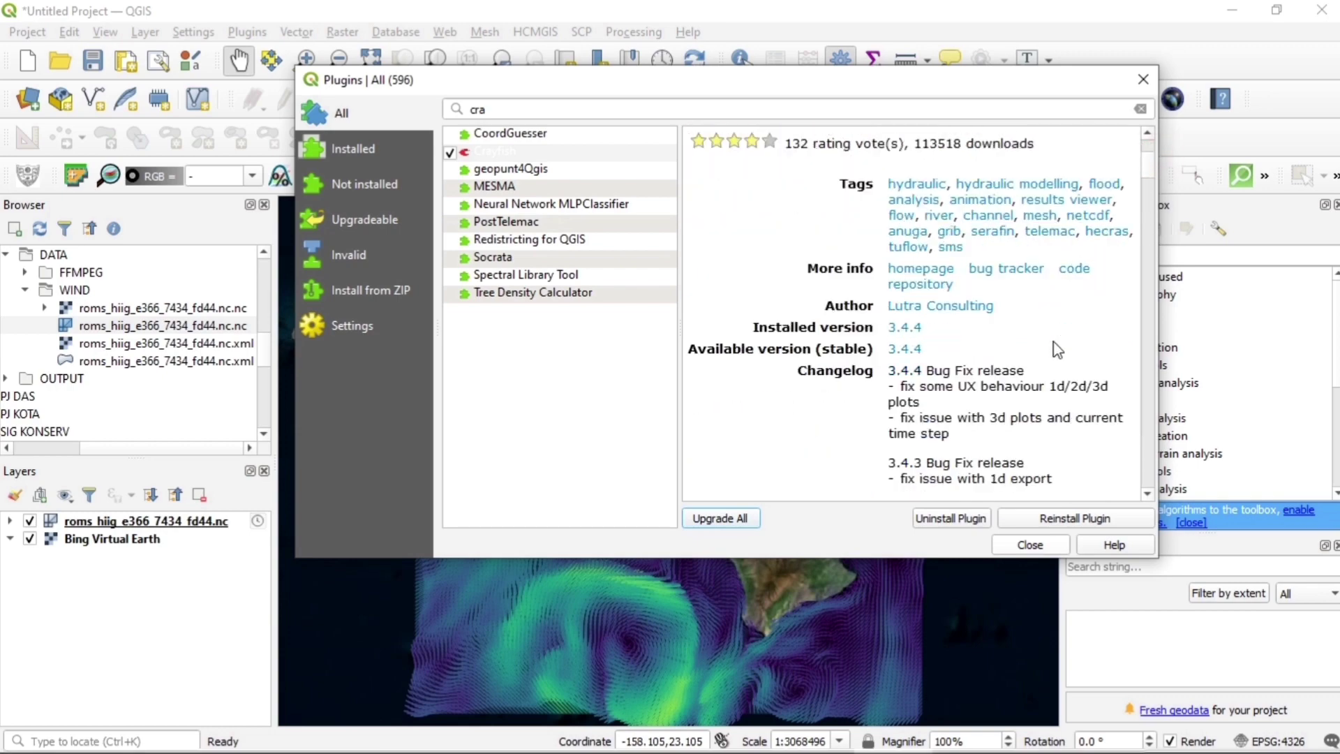
scroll(1059, 358, "down", 4)
scroll(1059, 358, "up", 10)
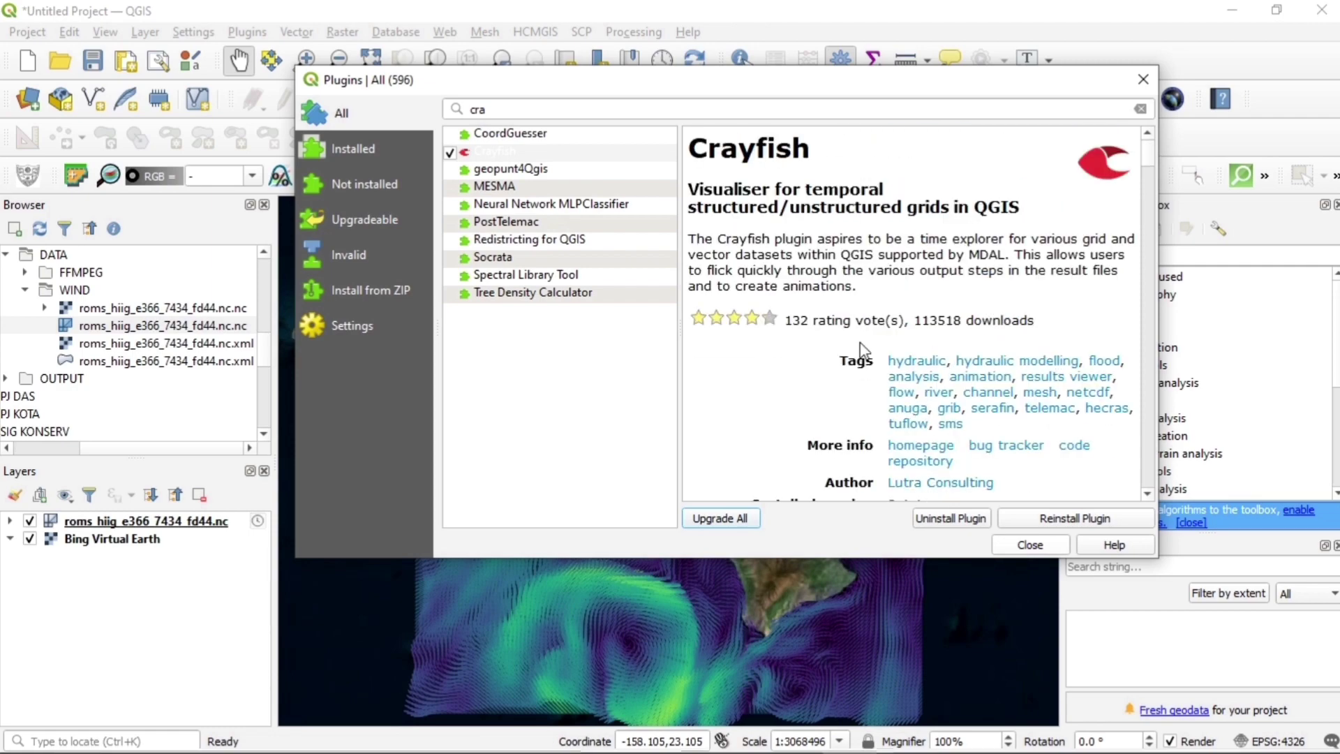
left_click(1026, 547)
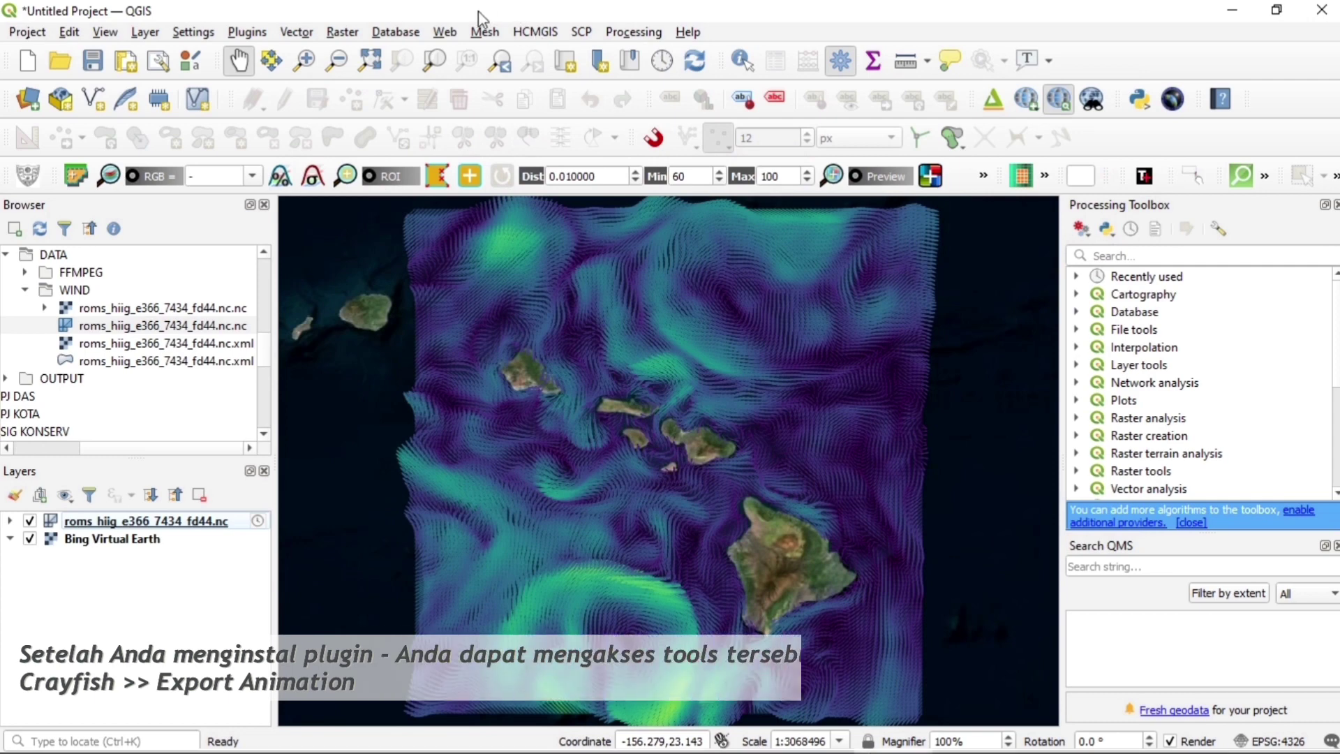
Step: Open Crayfish's animation export and set the FFmpeg video encoding utility to the default from the system path
left_click(489, 33)
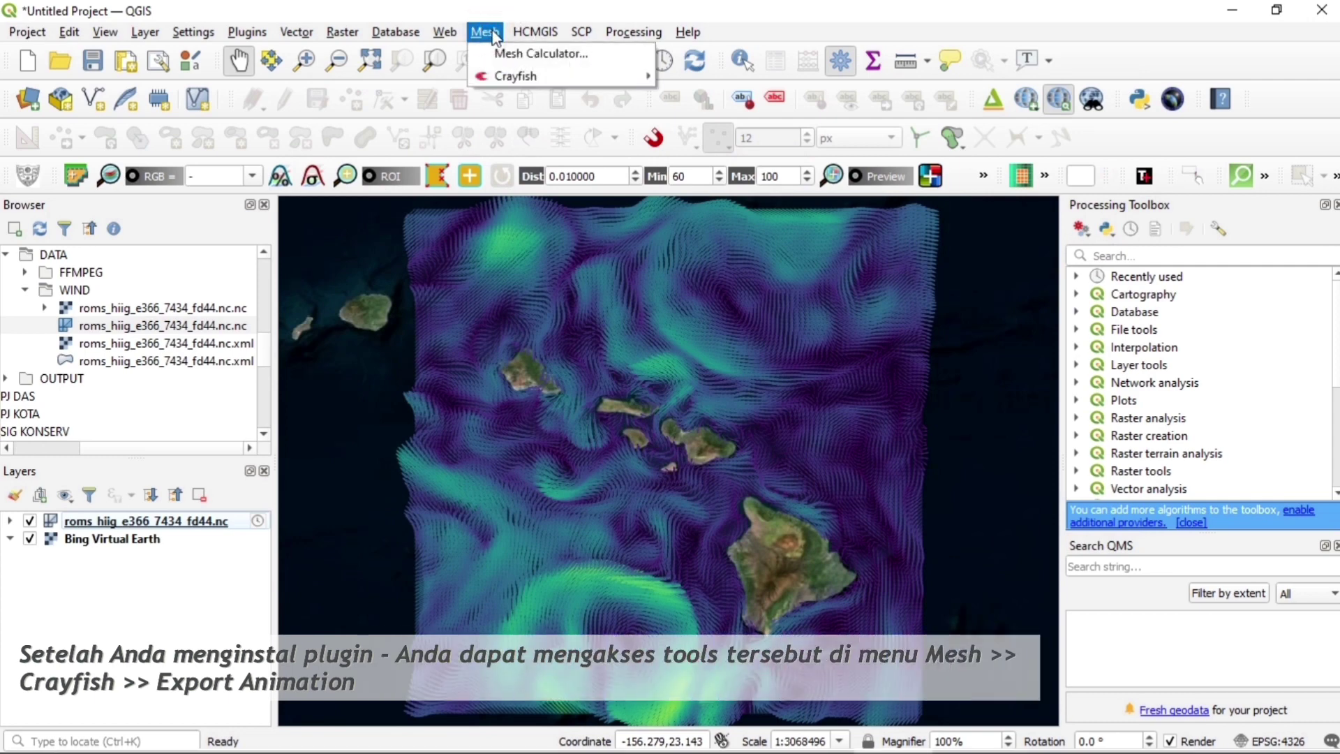
mouse_move(558, 88)
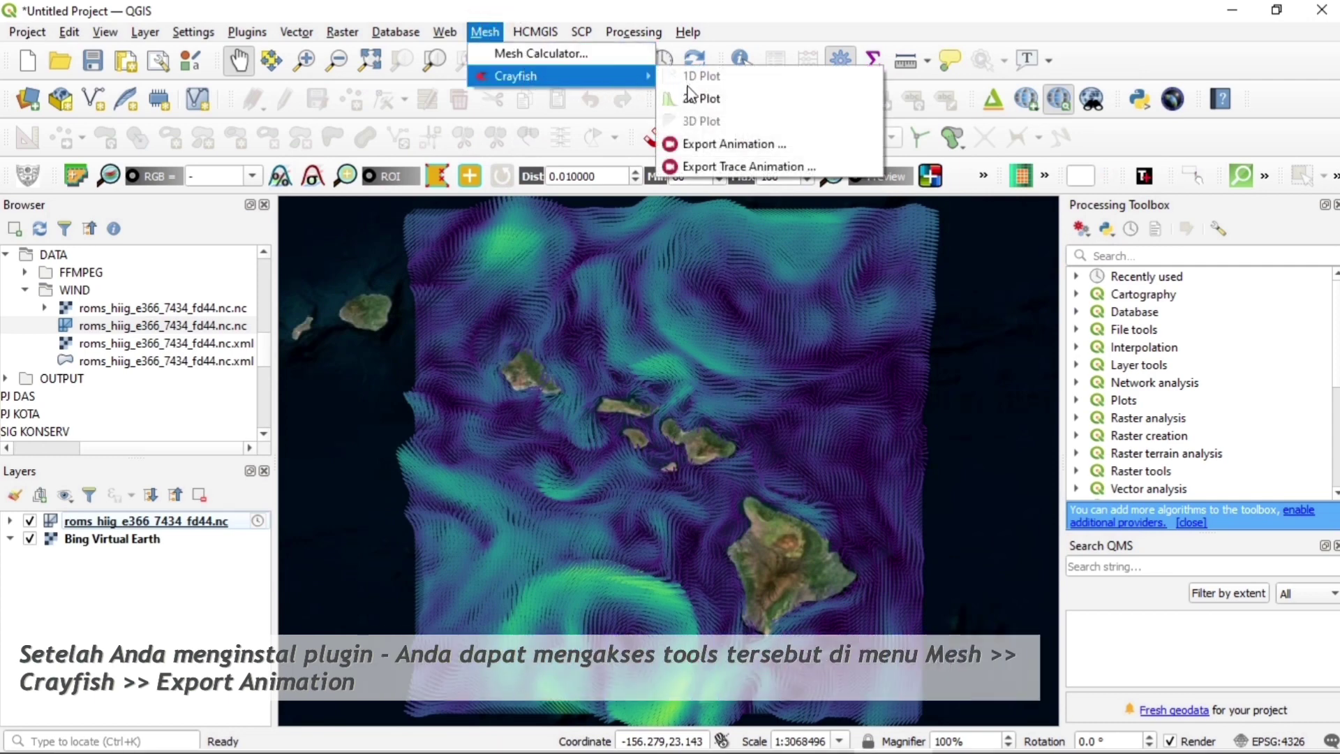
left_click(701, 142)
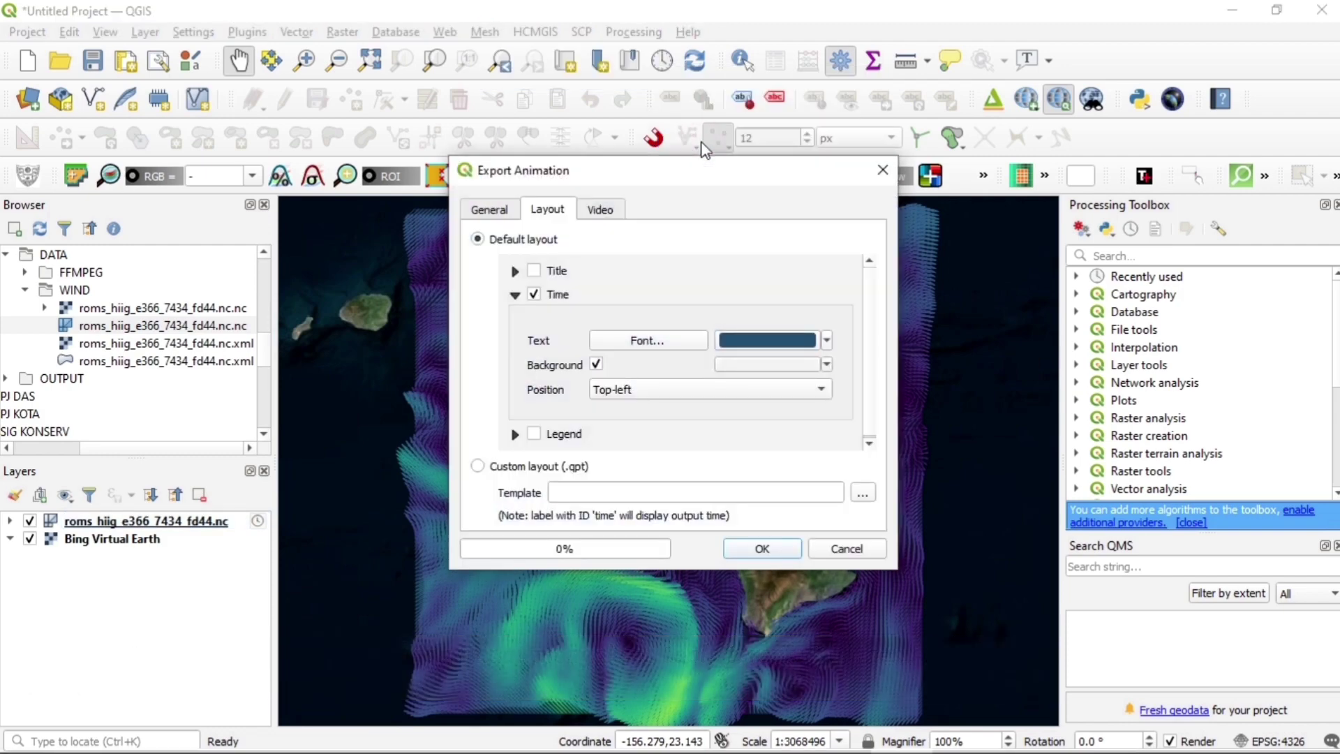
left_click(503, 211)
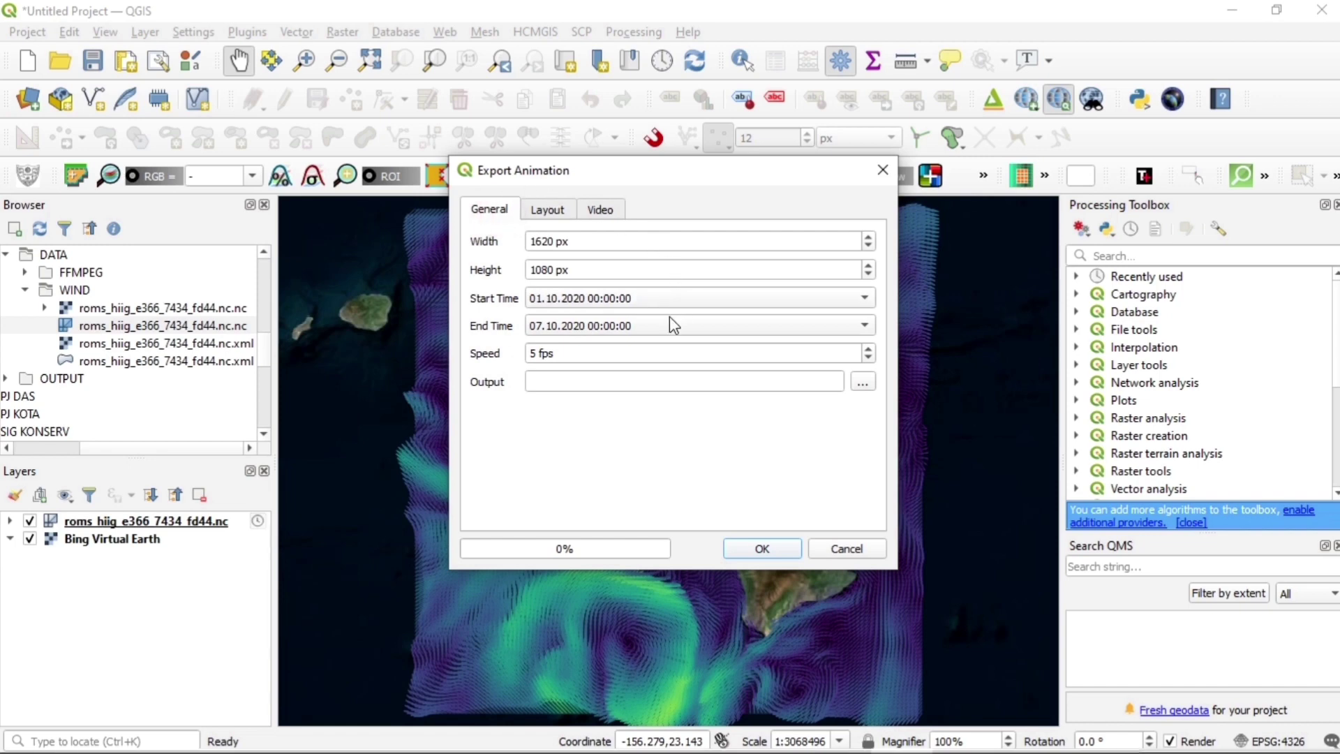
left_click(600, 209)
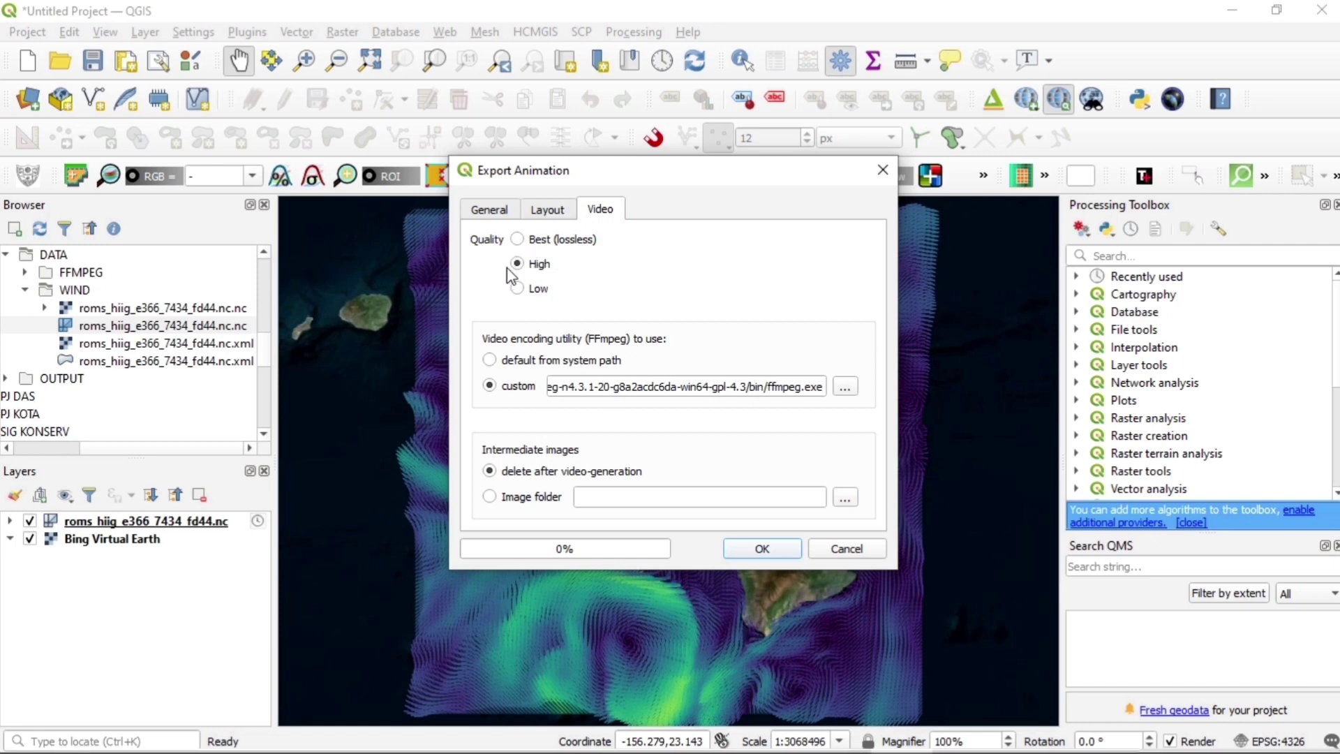
left_click(491, 360)
Step: Keep the animation's intermediate images in the OUTPUT folder inside VIDEO TUTORIAL
left_click(490, 496)
left_click(842, 498)
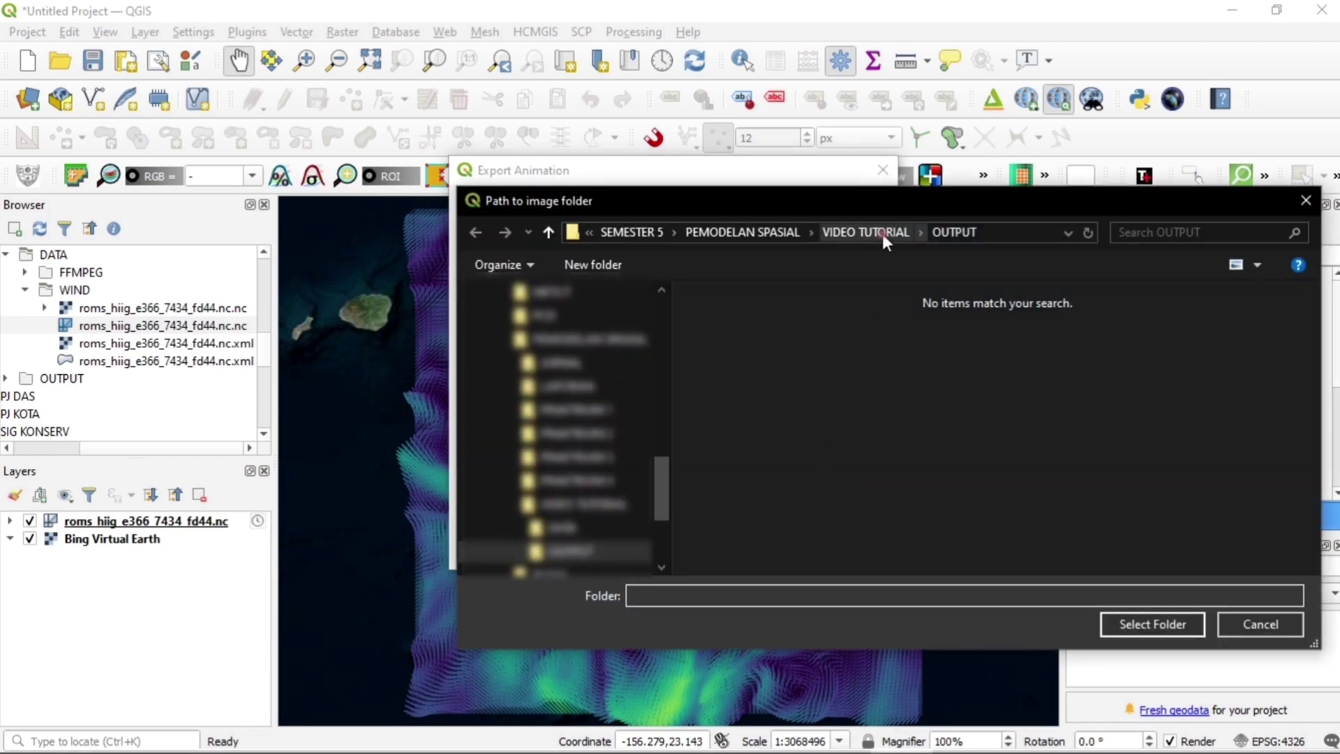
left_click(882, 233)
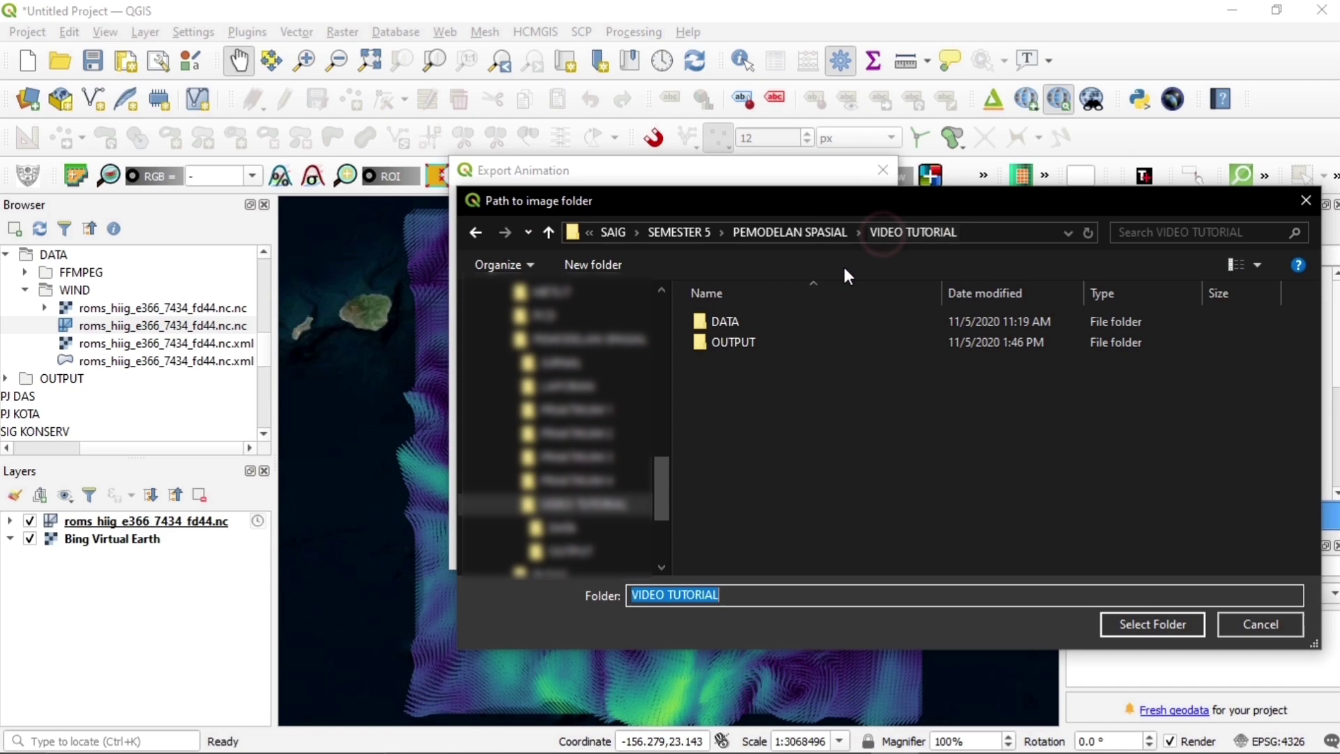
left_click(809, 342)
left_click(1123, 623)
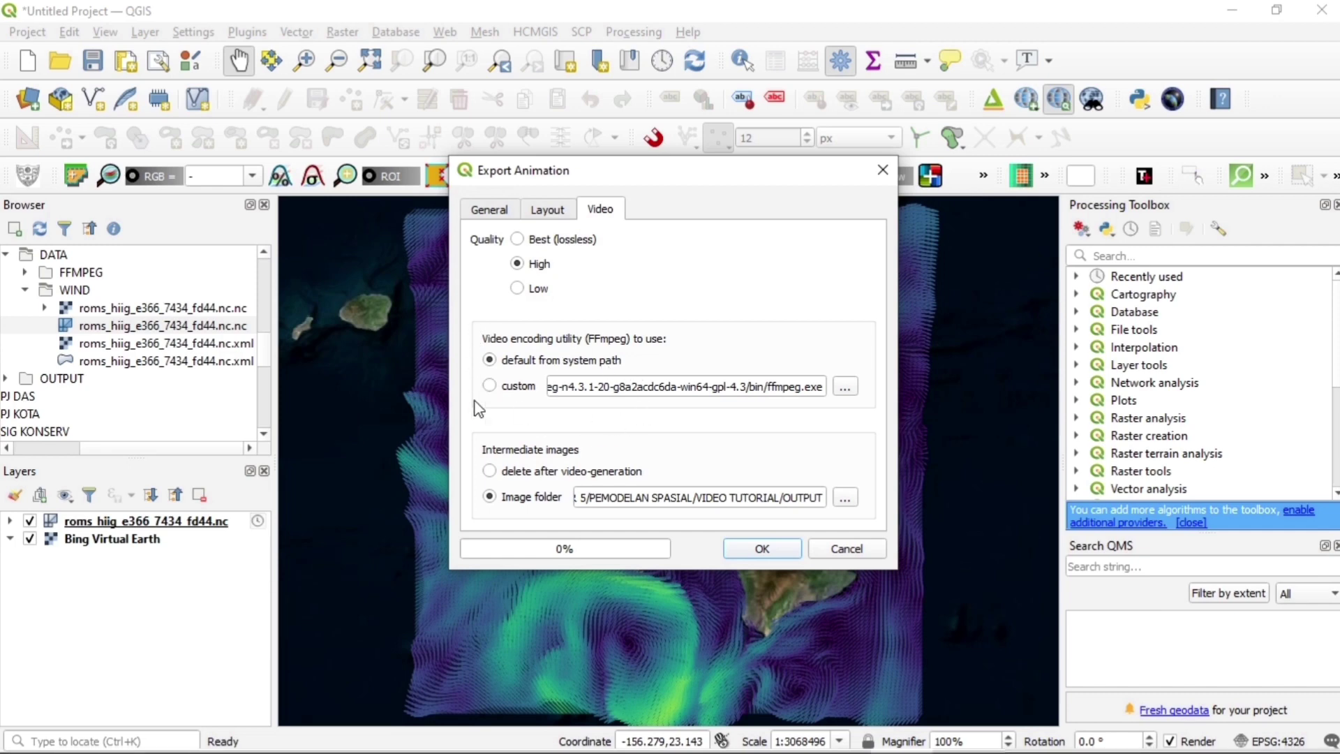
Step: Try to export the animation, dismissing the FFmpeg notice and the automatic download offer
left_click(774, 555)
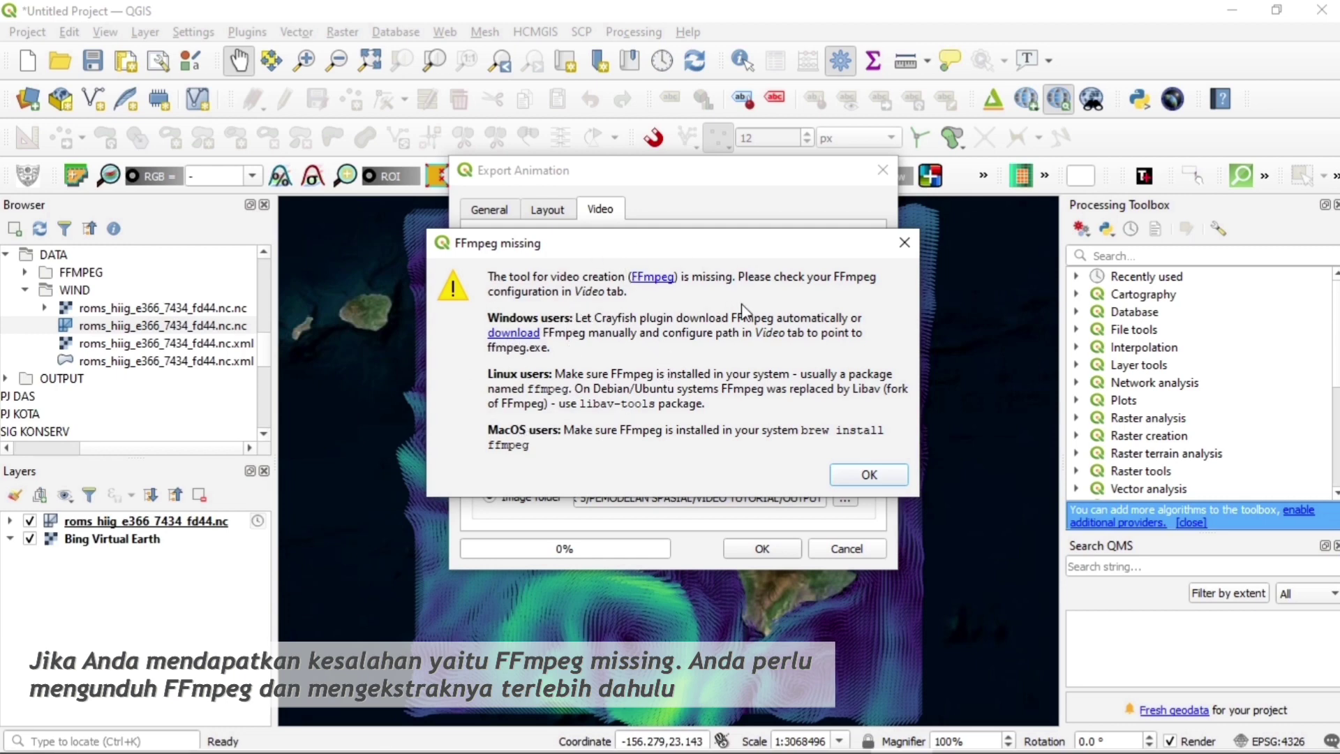
left_click(907, 246)
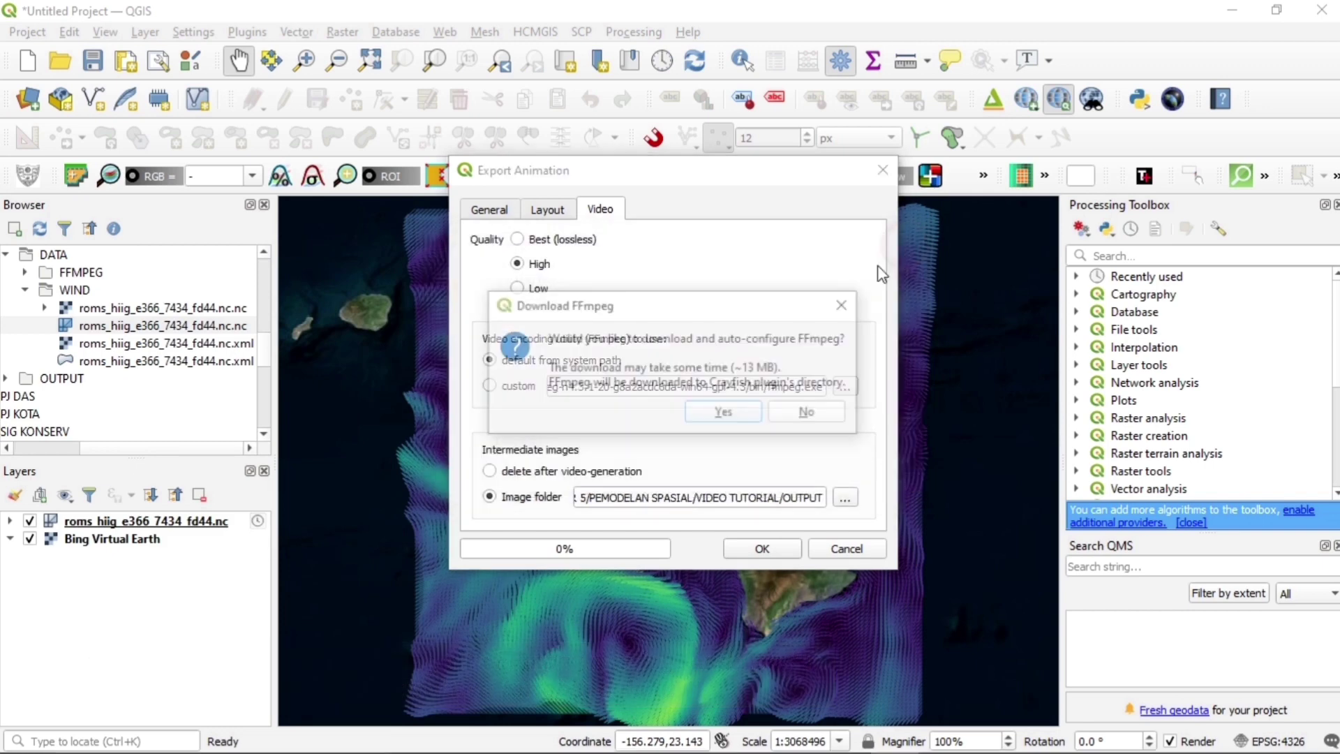
left_click(844, 309)
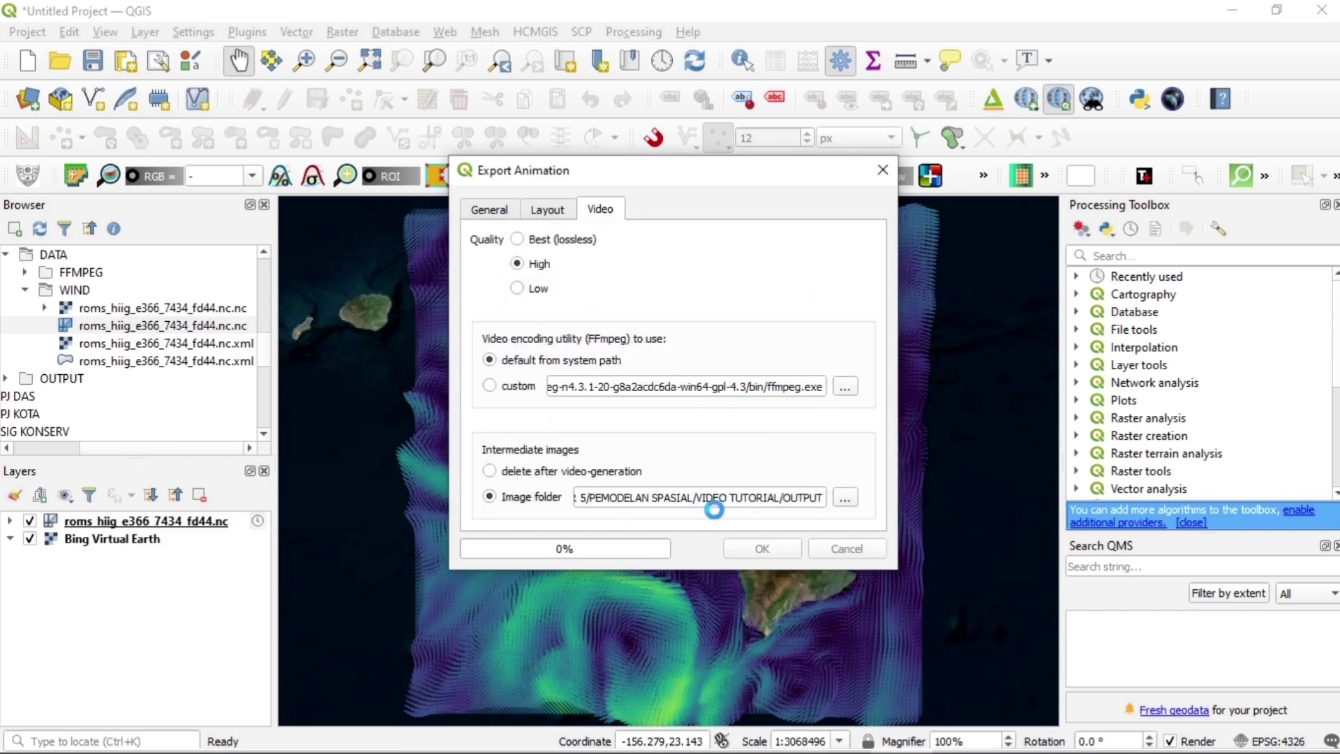
Step: Switch to Chrome and search the web for "ffmpeg download" in a new tab
mouse_move(754, 747)
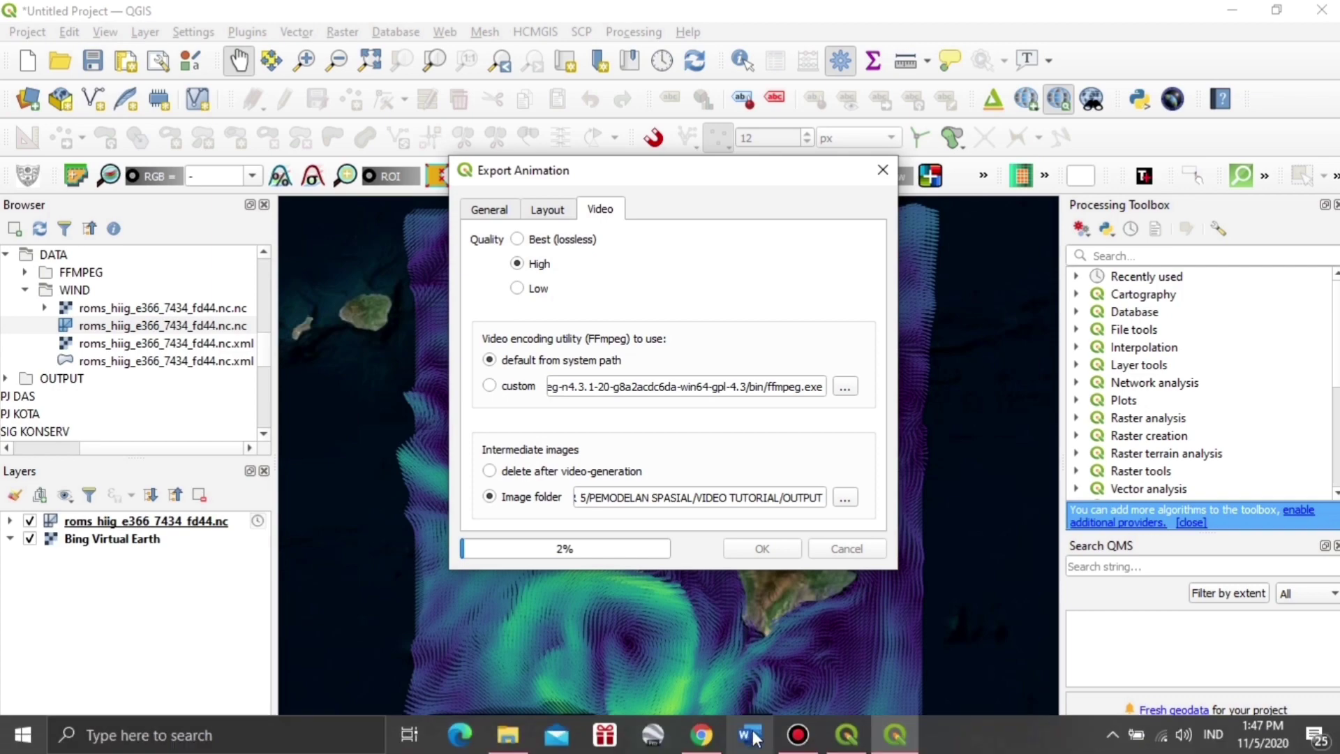
left_click(700, 738)
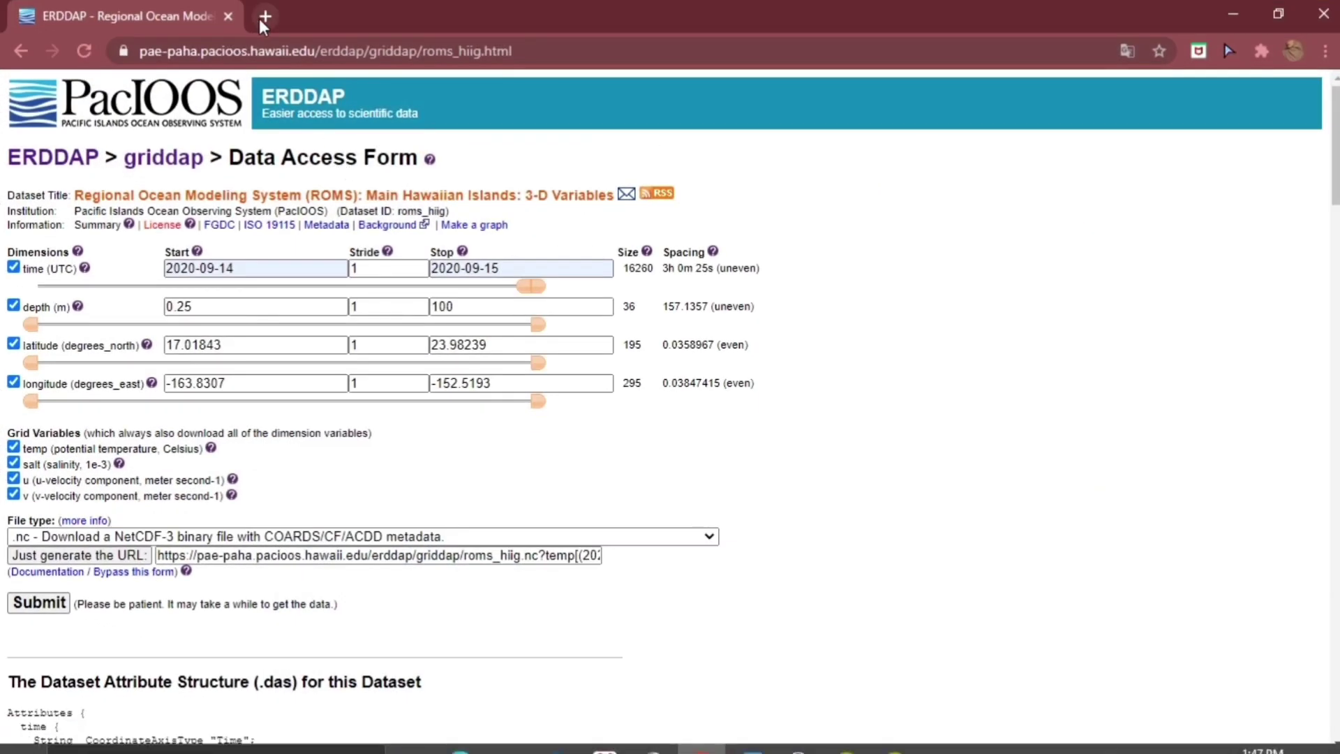
left_click(265, 19)
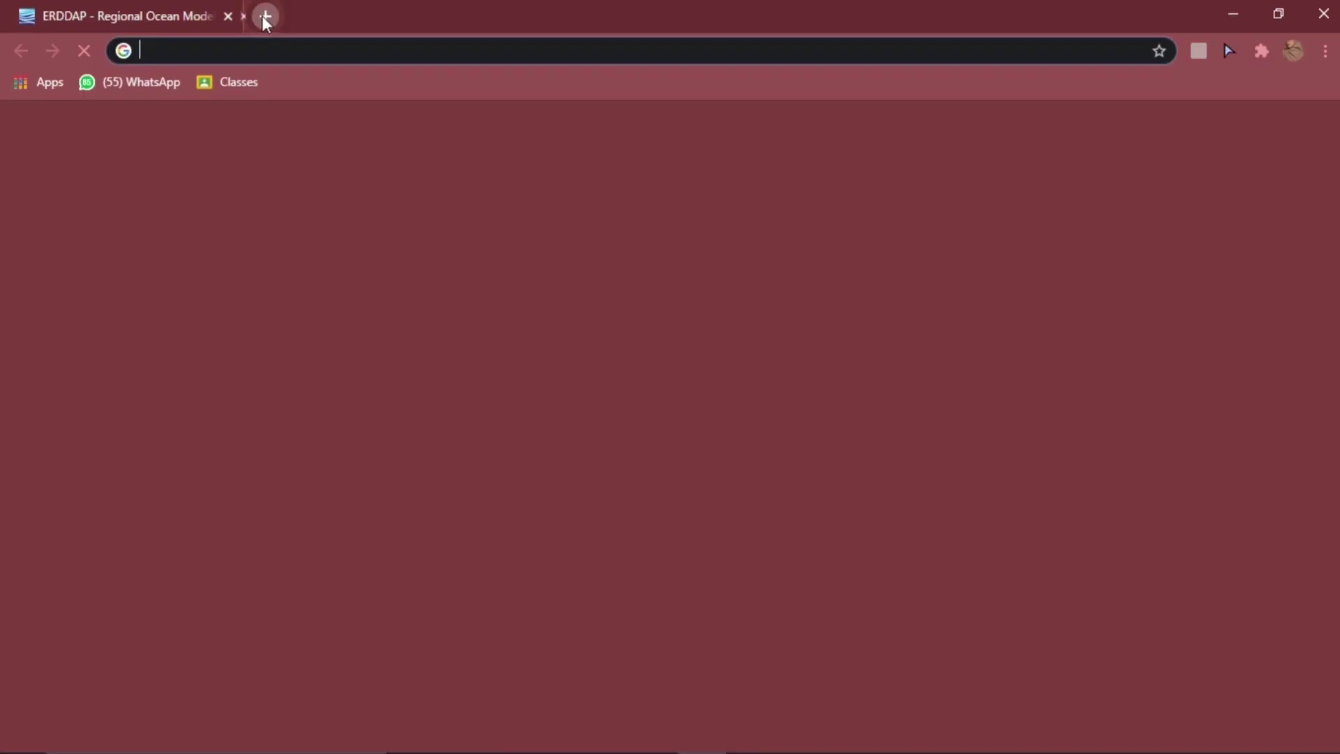
type("ffp")
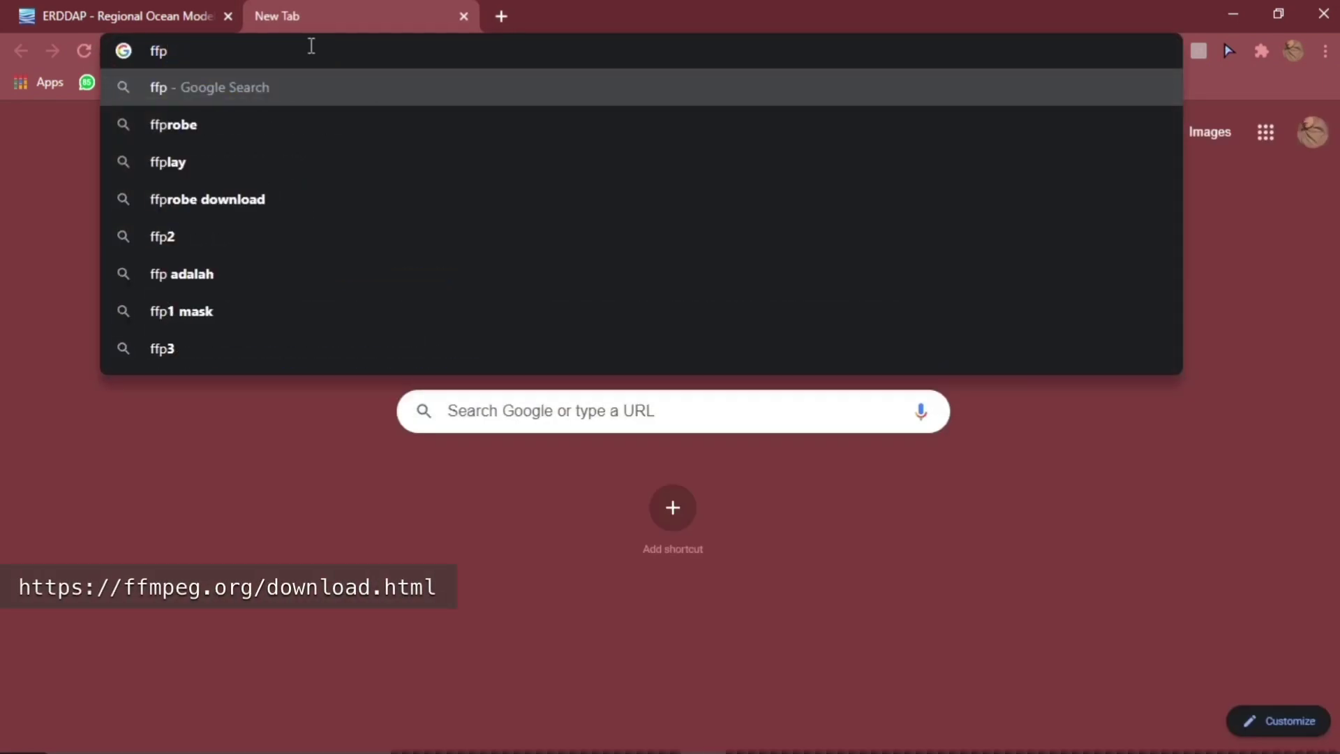
key("BackSpace")
type("m")
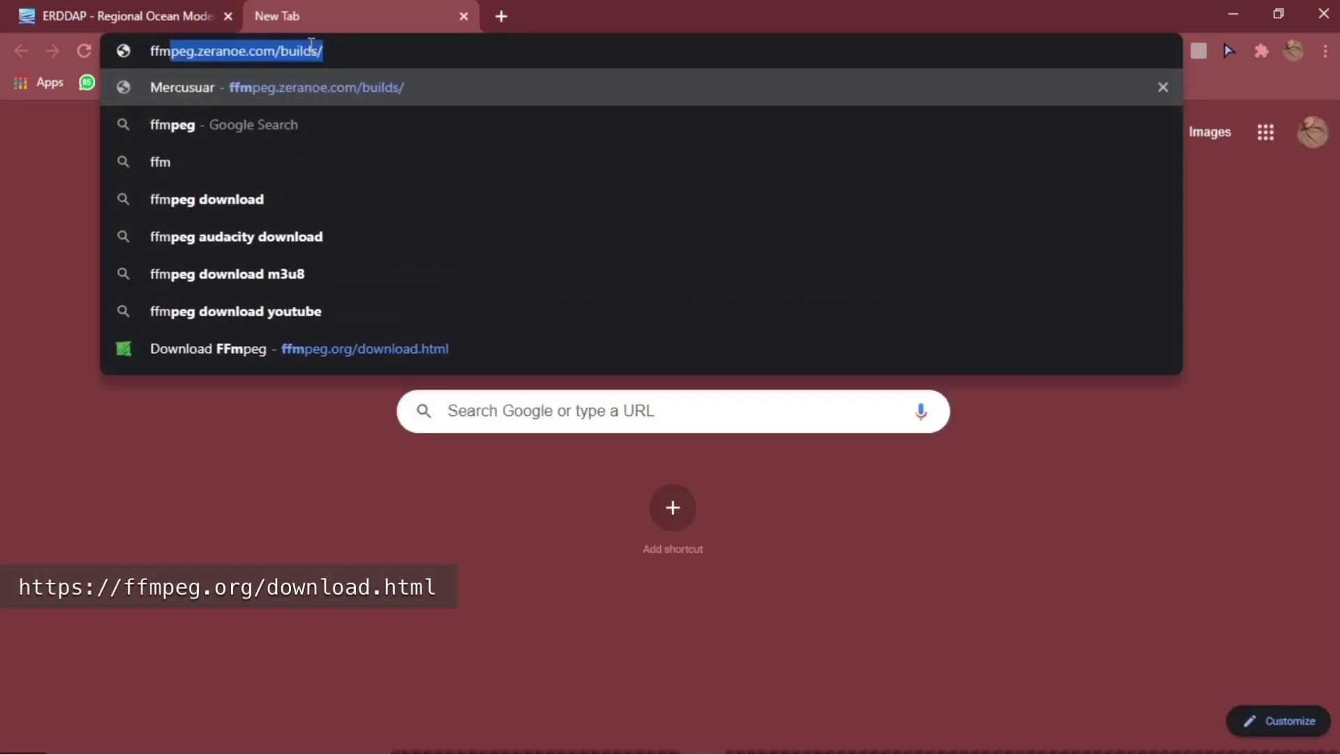
type("peg")
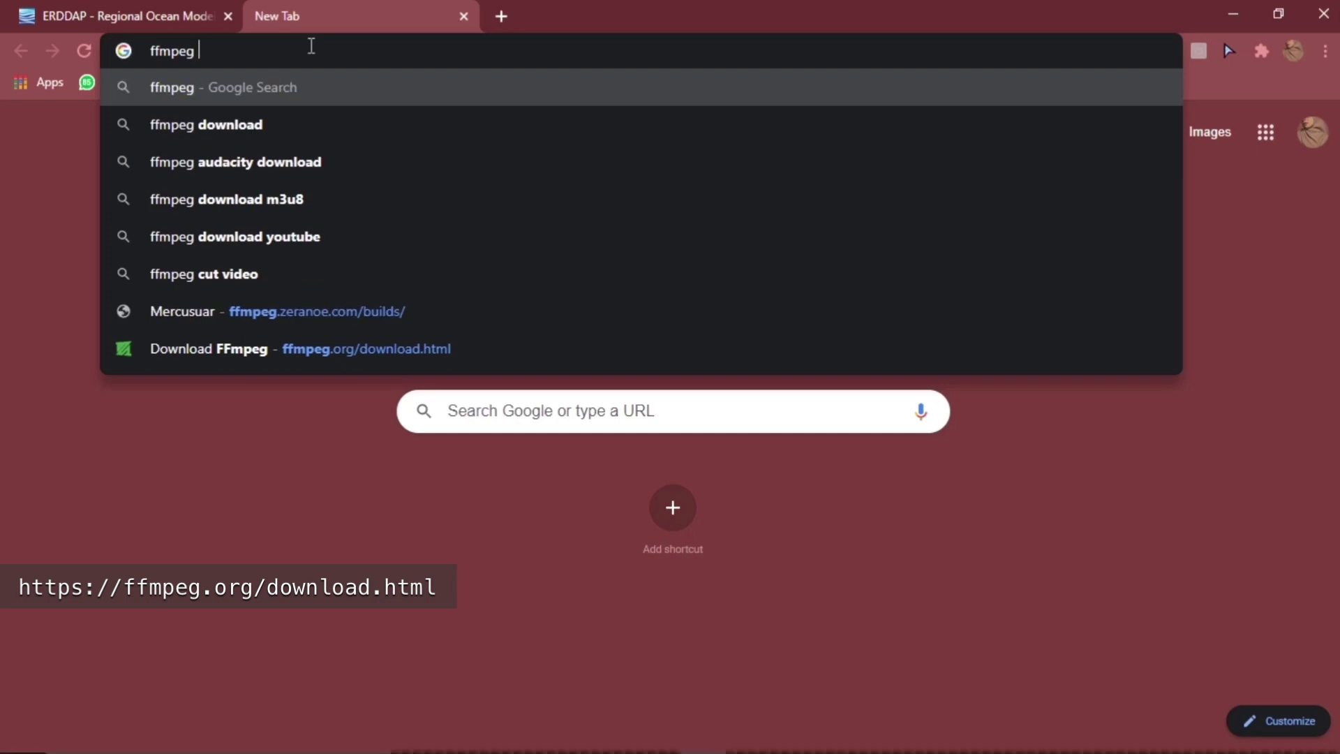
key("Down")
key("Return")
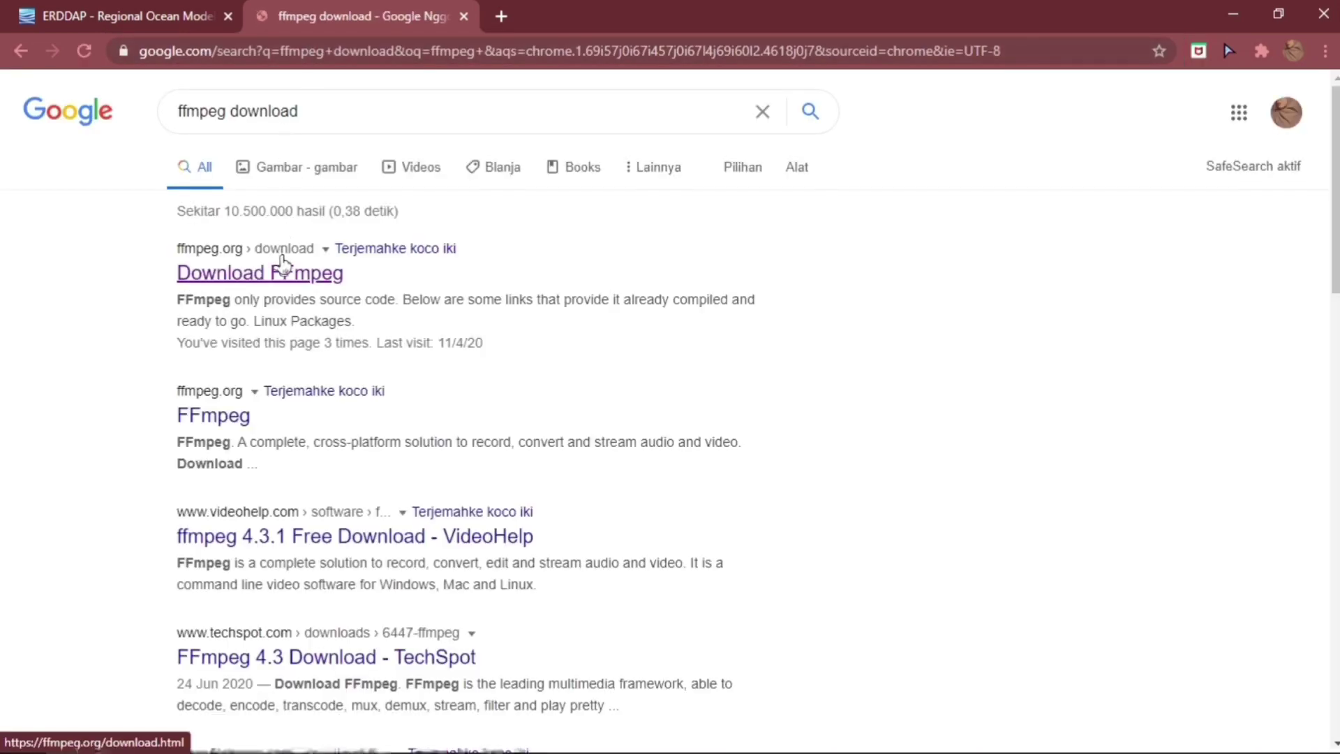
Step: Open the official FFmpeg download page and go to the Windows builds from gyan.dev
left_click(300, 274)
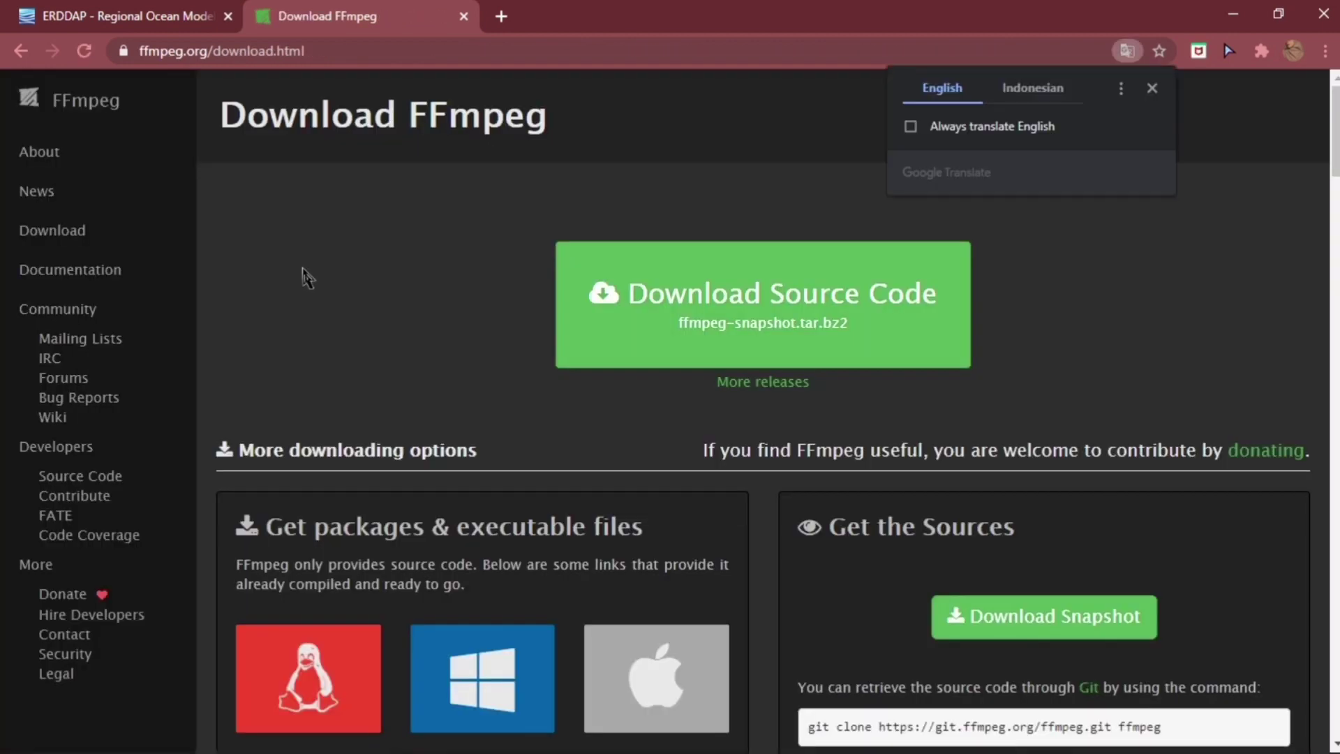
scroll(386, 337, "down", 3)
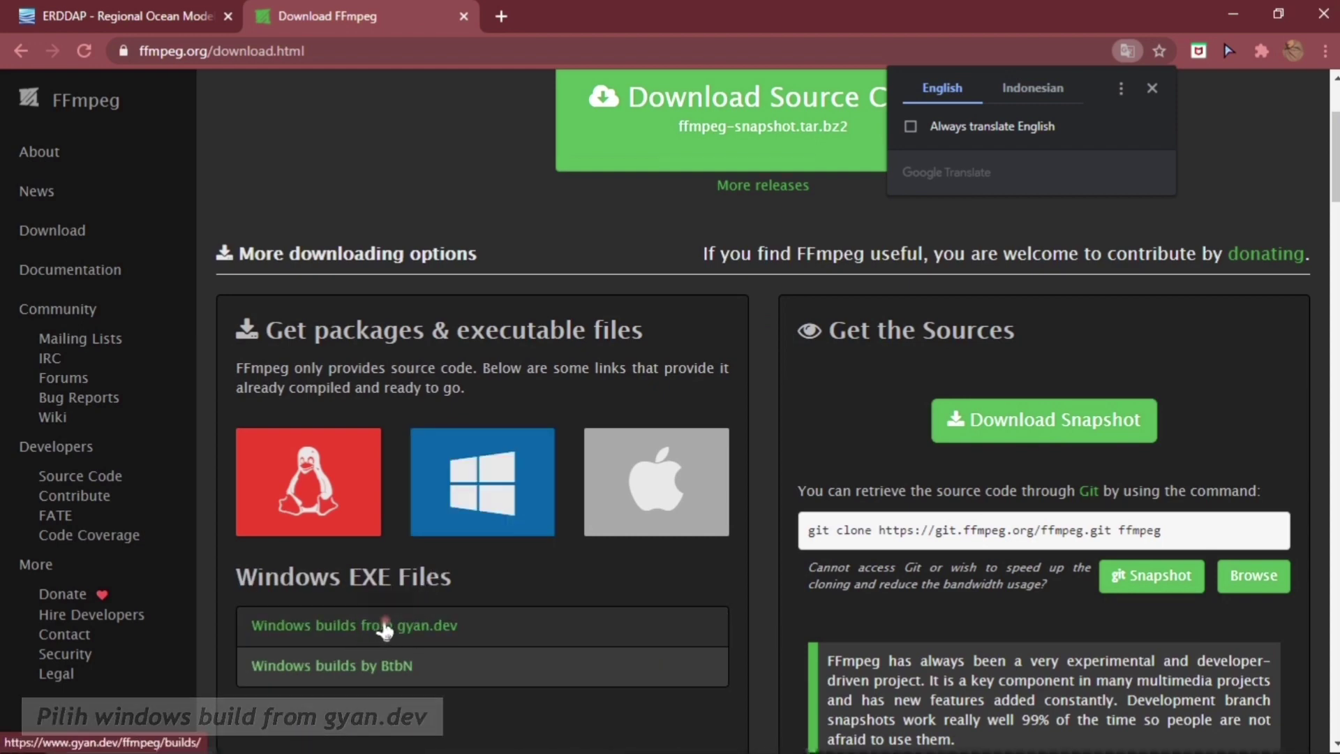
left_click(384, 624)
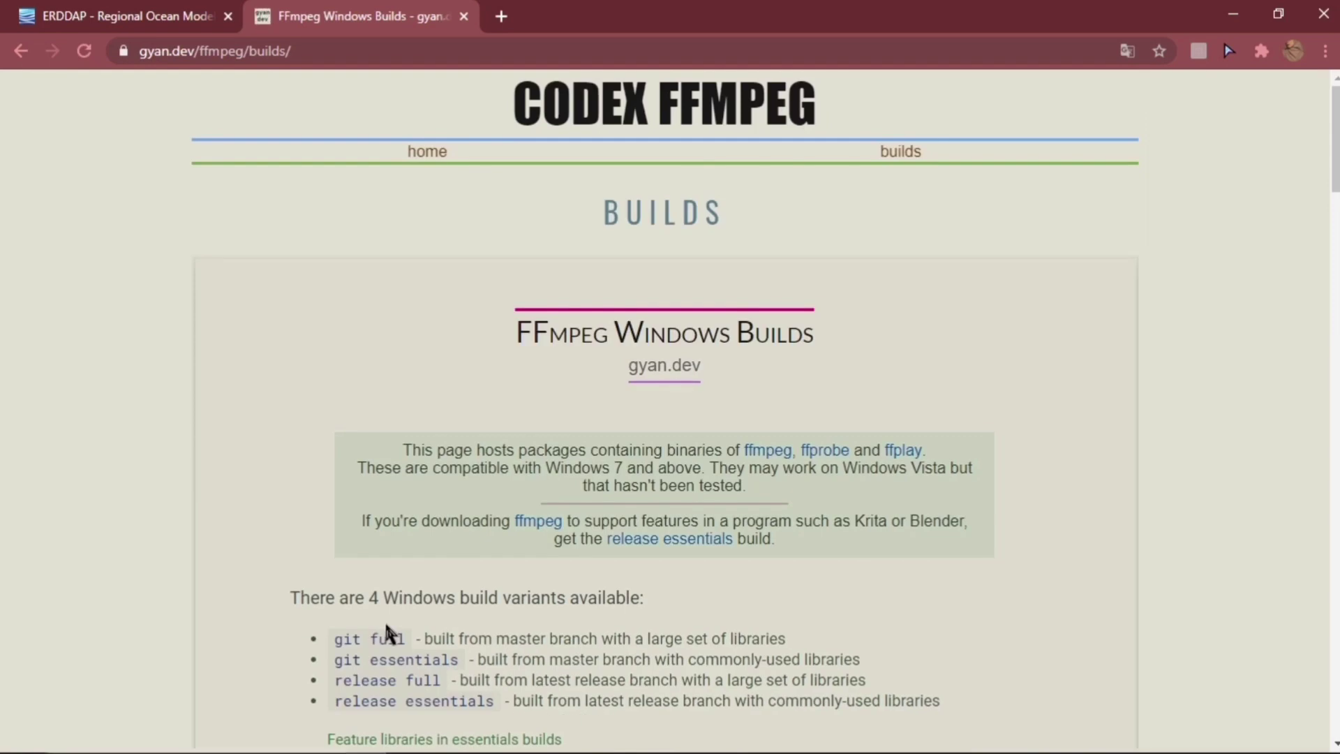
Step: Download the ffmpeg-release-full.7z archive from the release links on the gyan.dev builds page
scroll(351, 497, "down", 3)
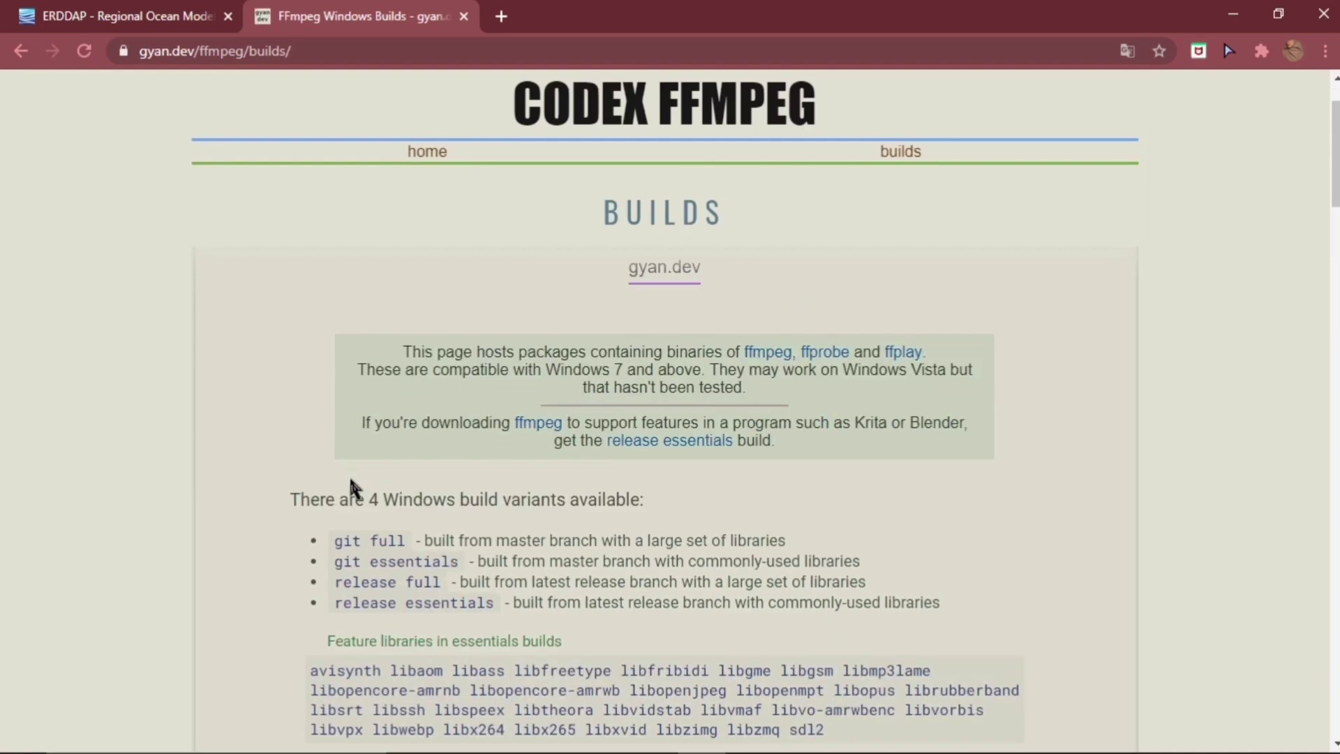
scroll(347, 487, "down", 7)
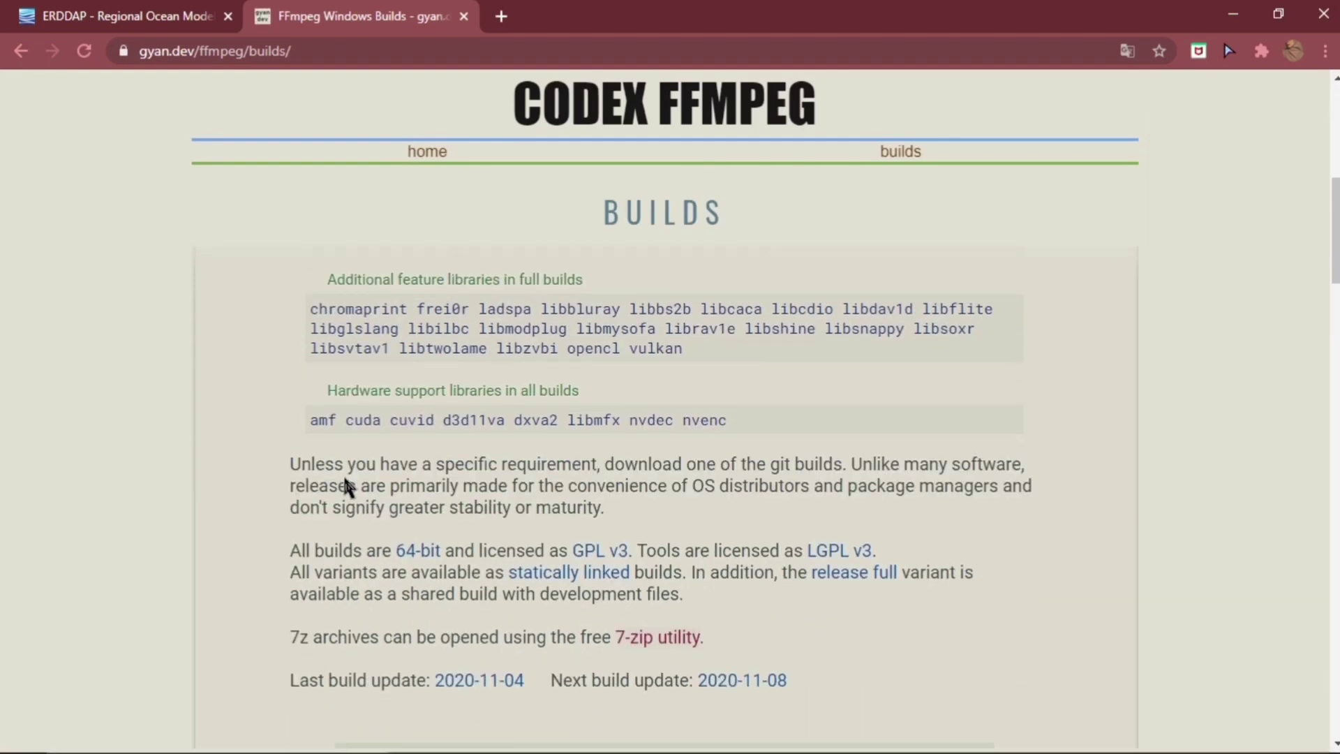
scroll(347, 487, "down", 4)
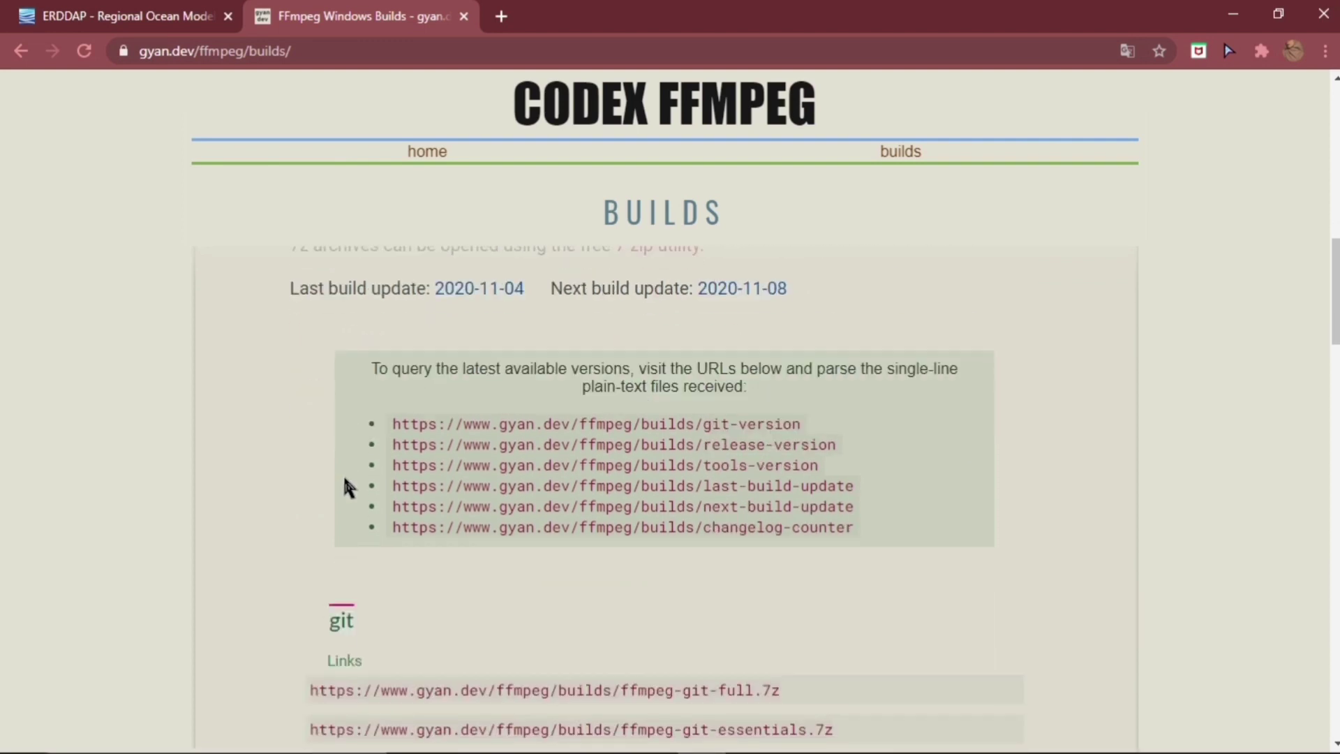
scroll(347, 487, "down", 3)
scroll(347, 487, "down", 2)
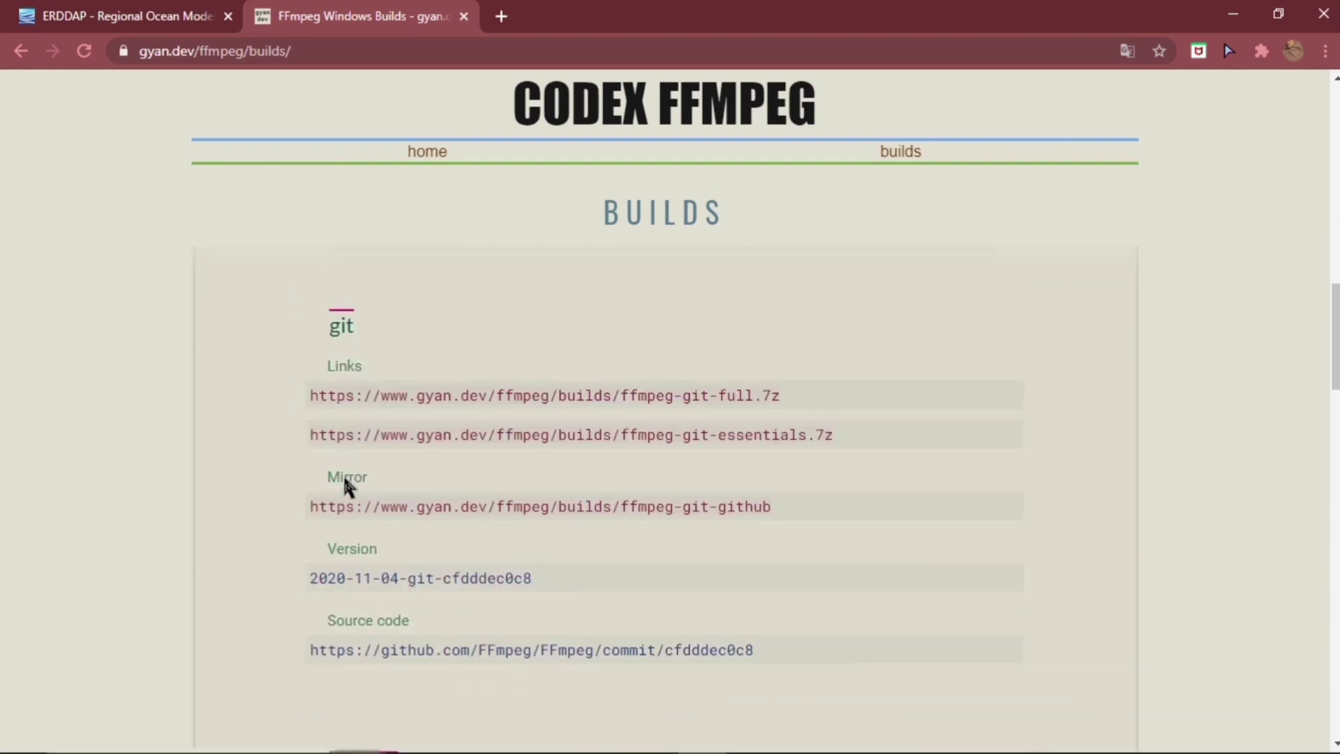
scroll(347, 487, "down", 4)
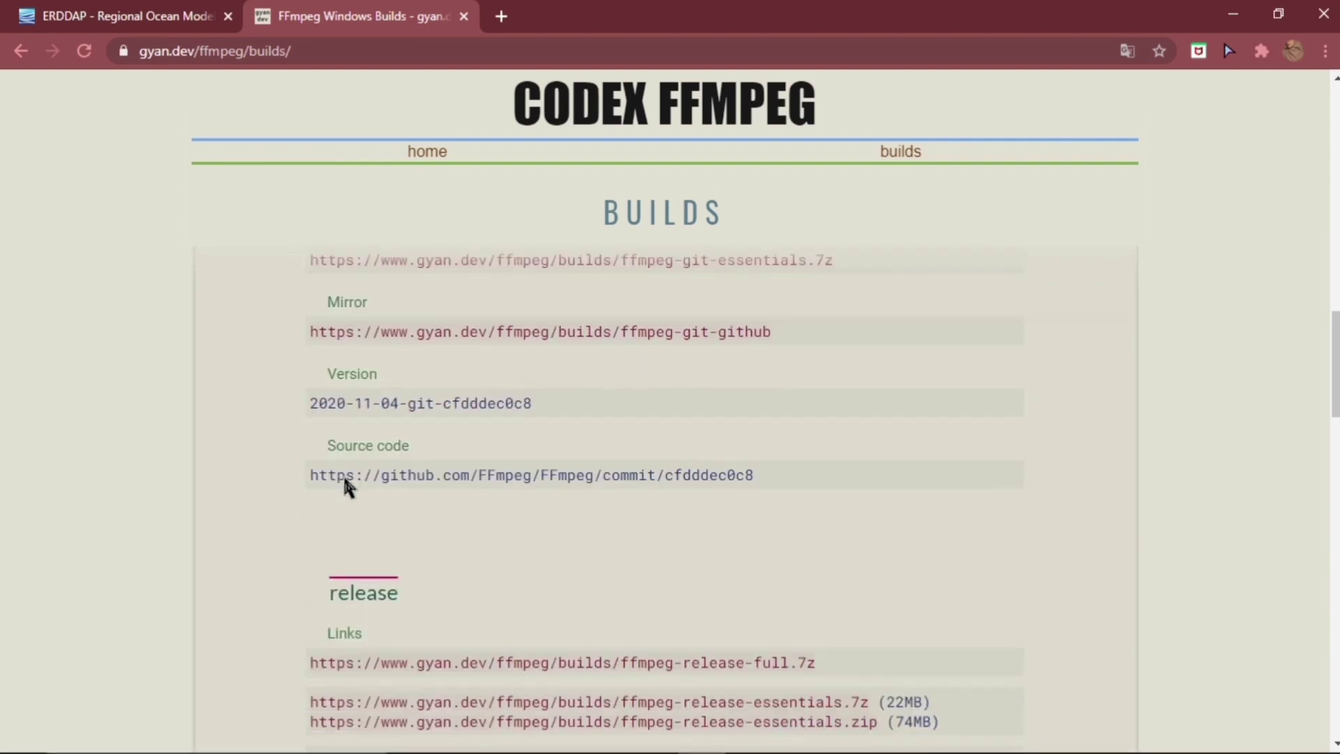
scroll(347, 487, "down", 3)
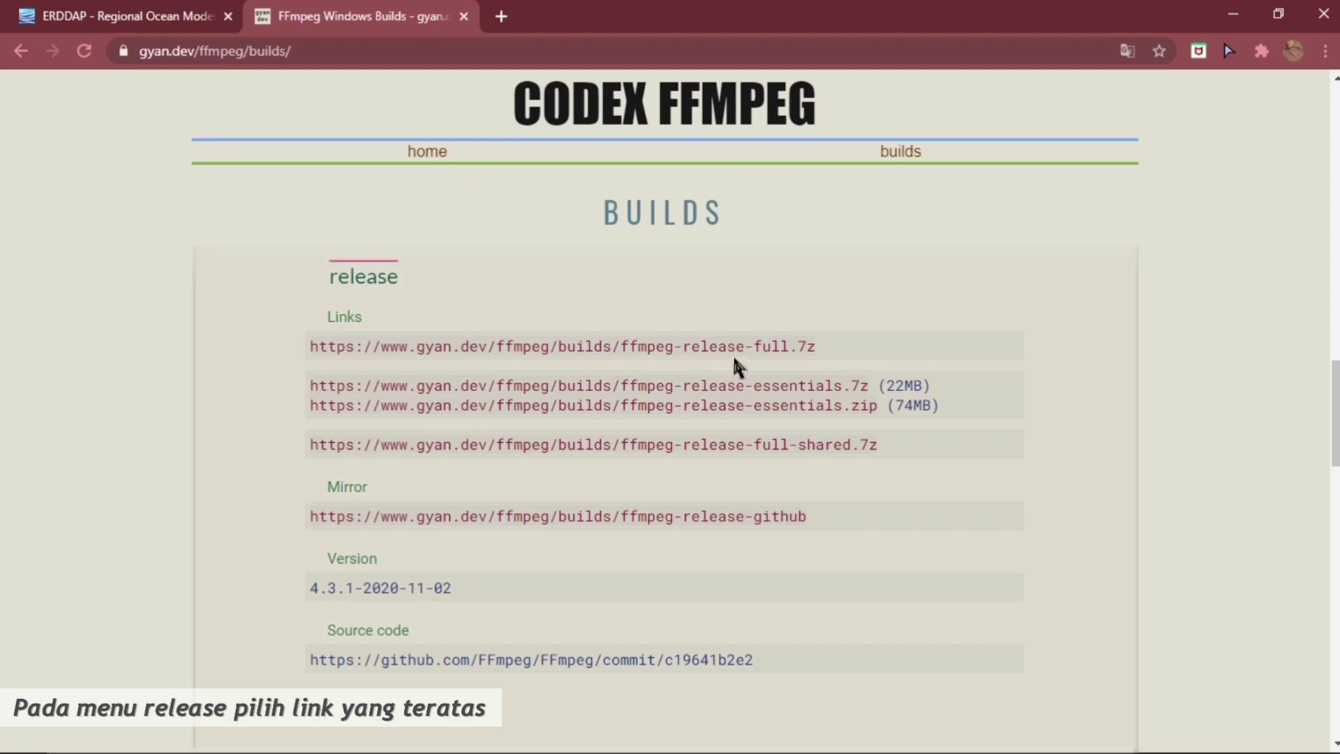
left_click(792, 346)
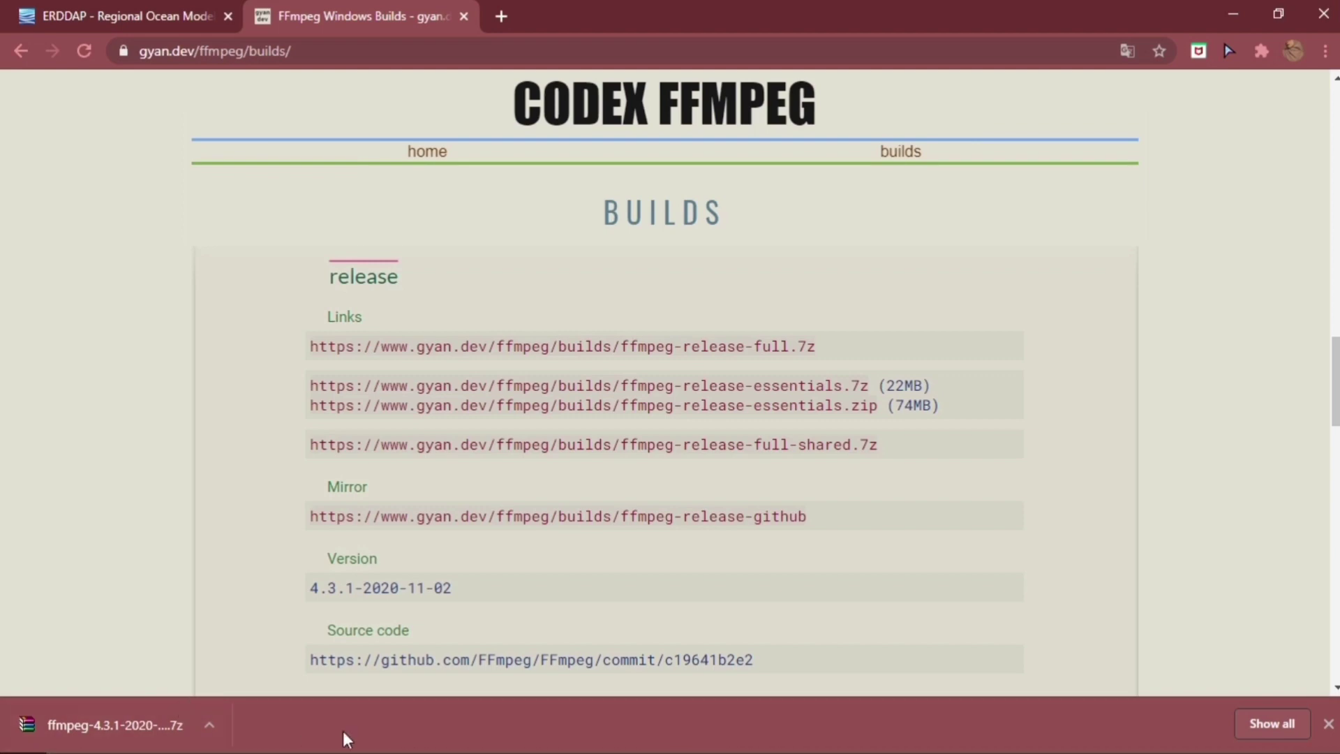
Step: Switch to File Explorer, extract the ffmpeg-4.3.1-2020-11-02-full_build archive within the FFMPEG folder, and open the extracted bin folder
mouse_move(344, 740)
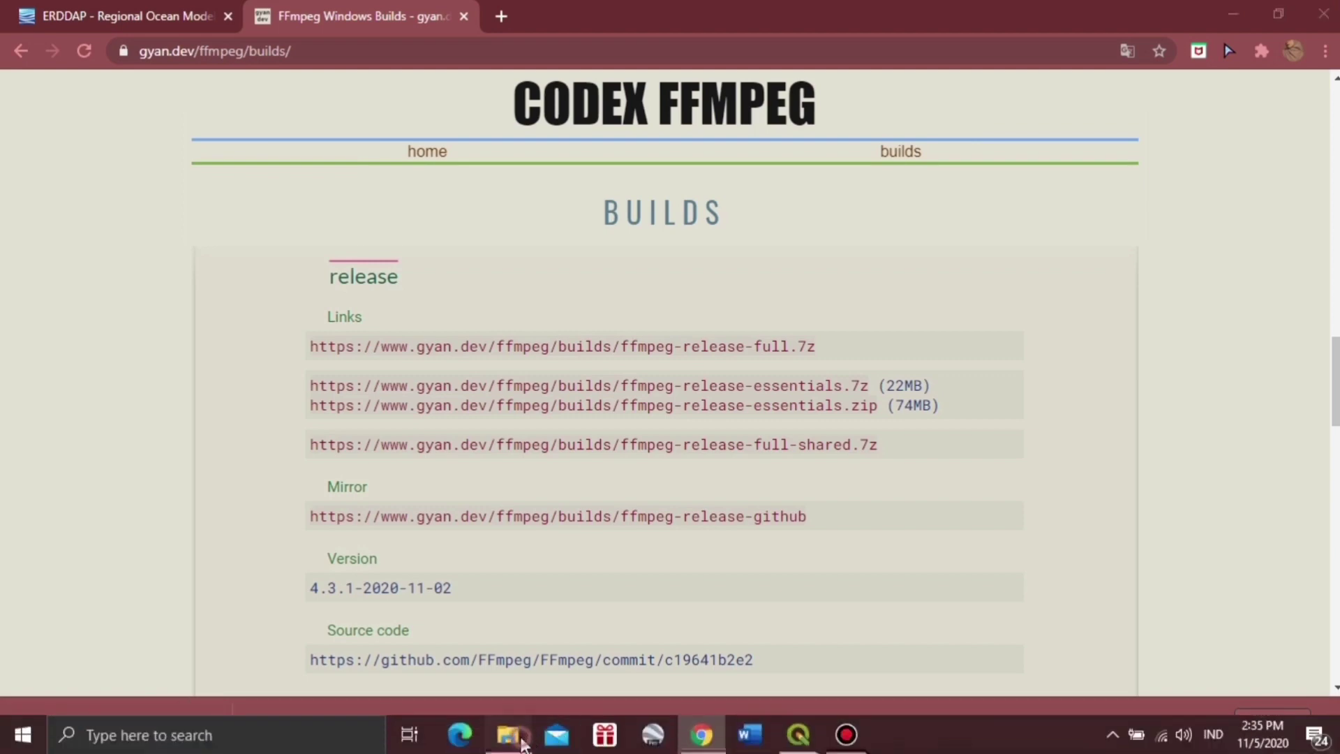
left_click(510, 734)
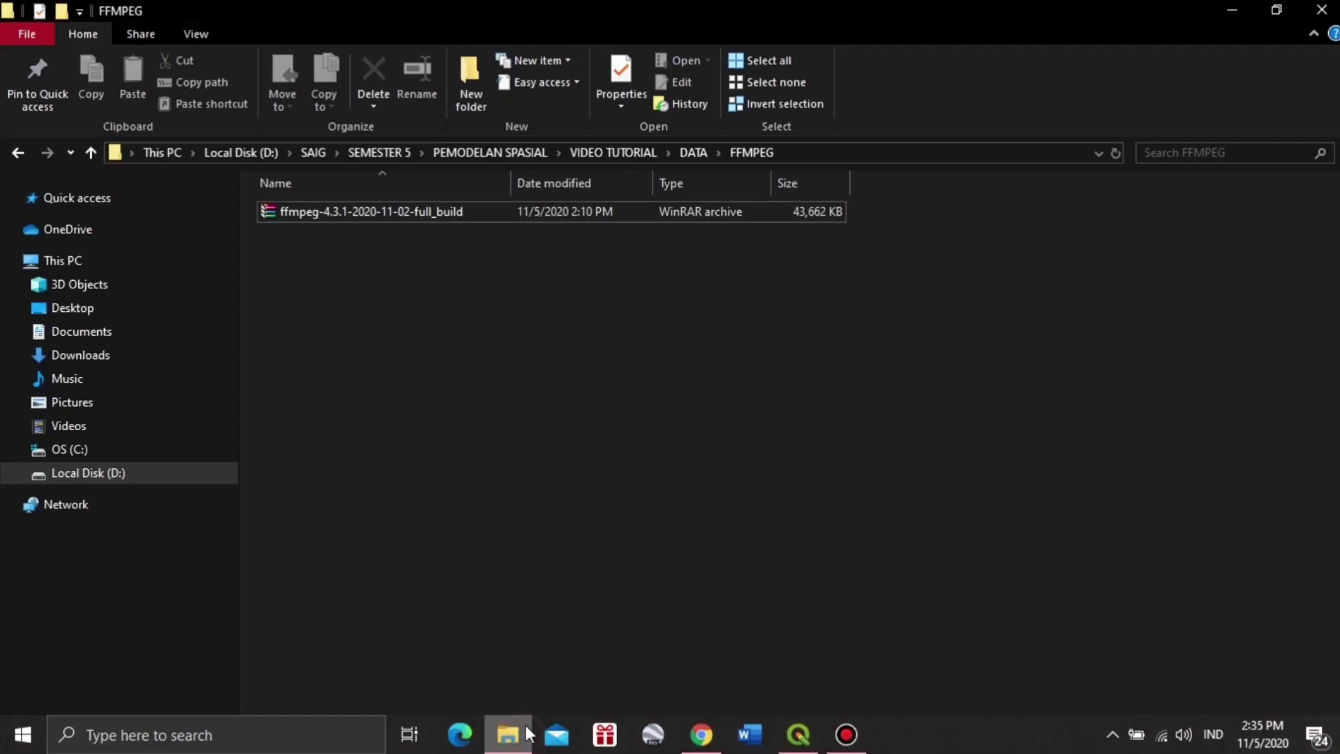
right_click(469, 214)
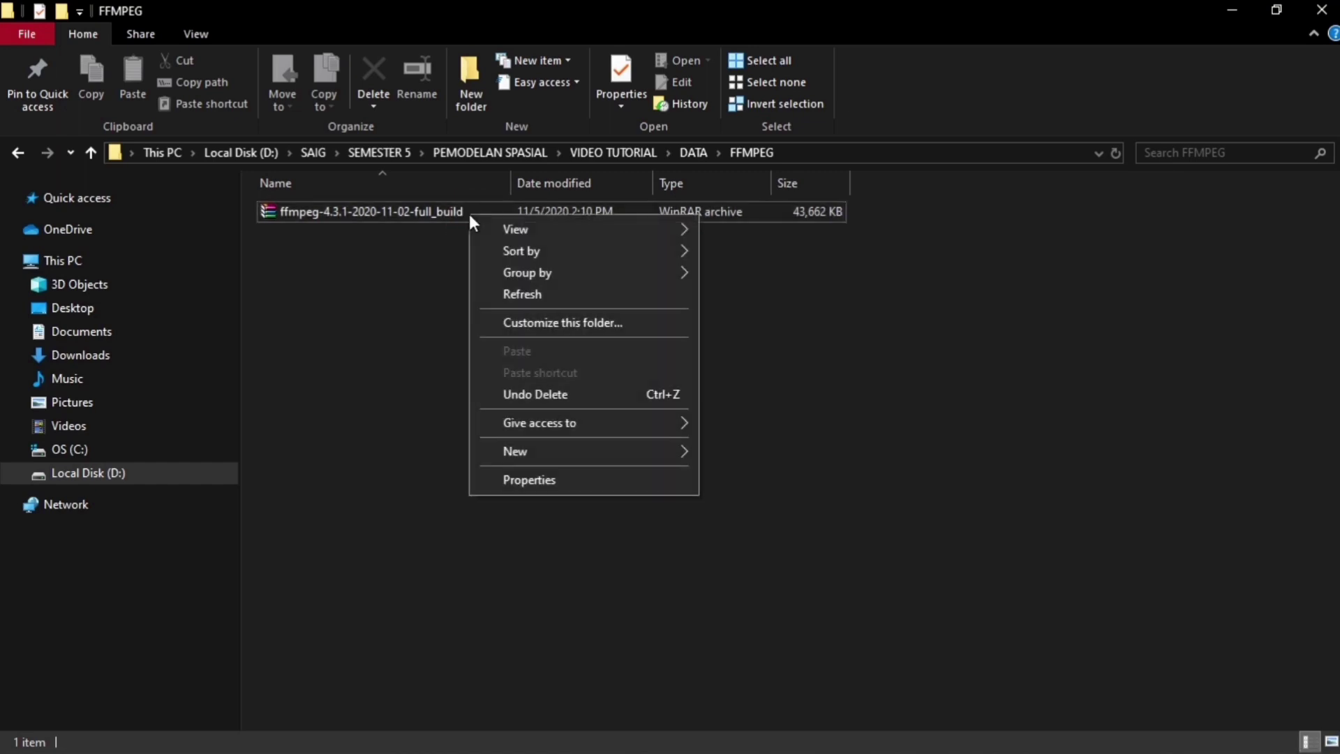
left_click(431, 211)
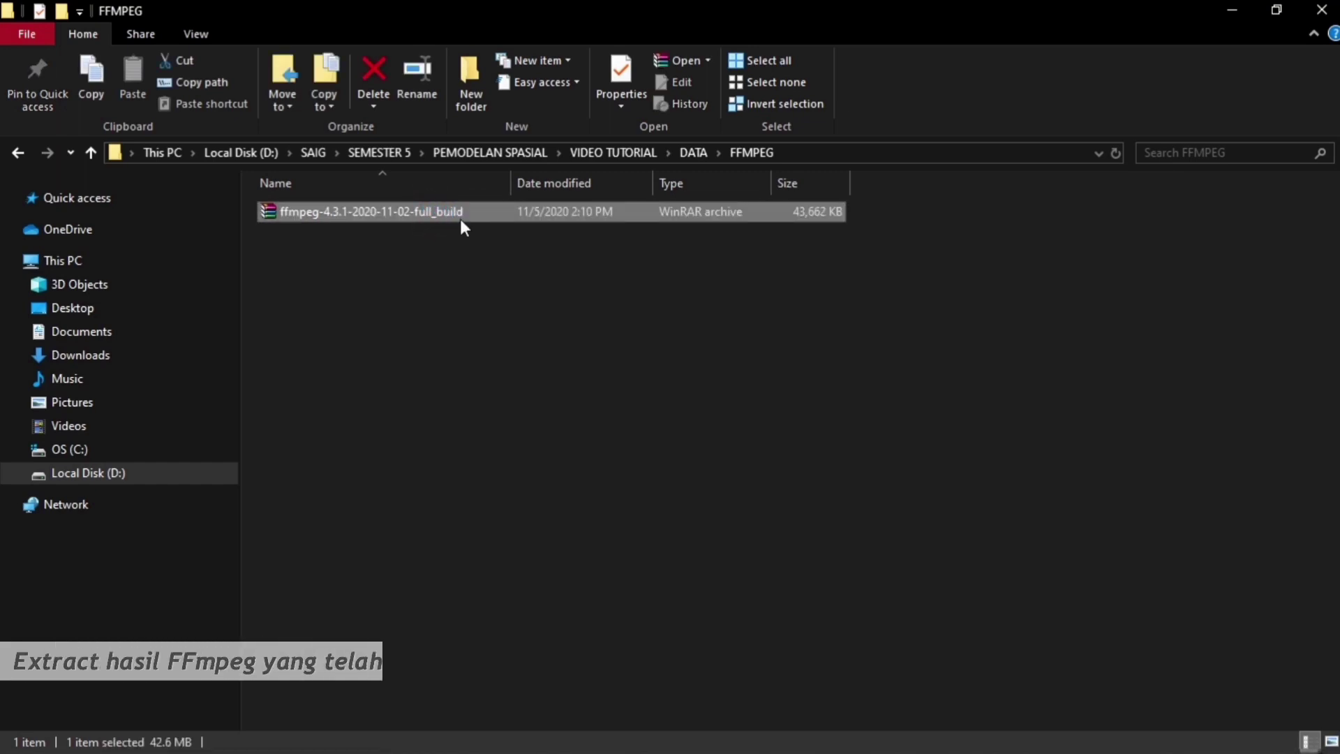
right_click(435, 211)
left_click(518, 291)
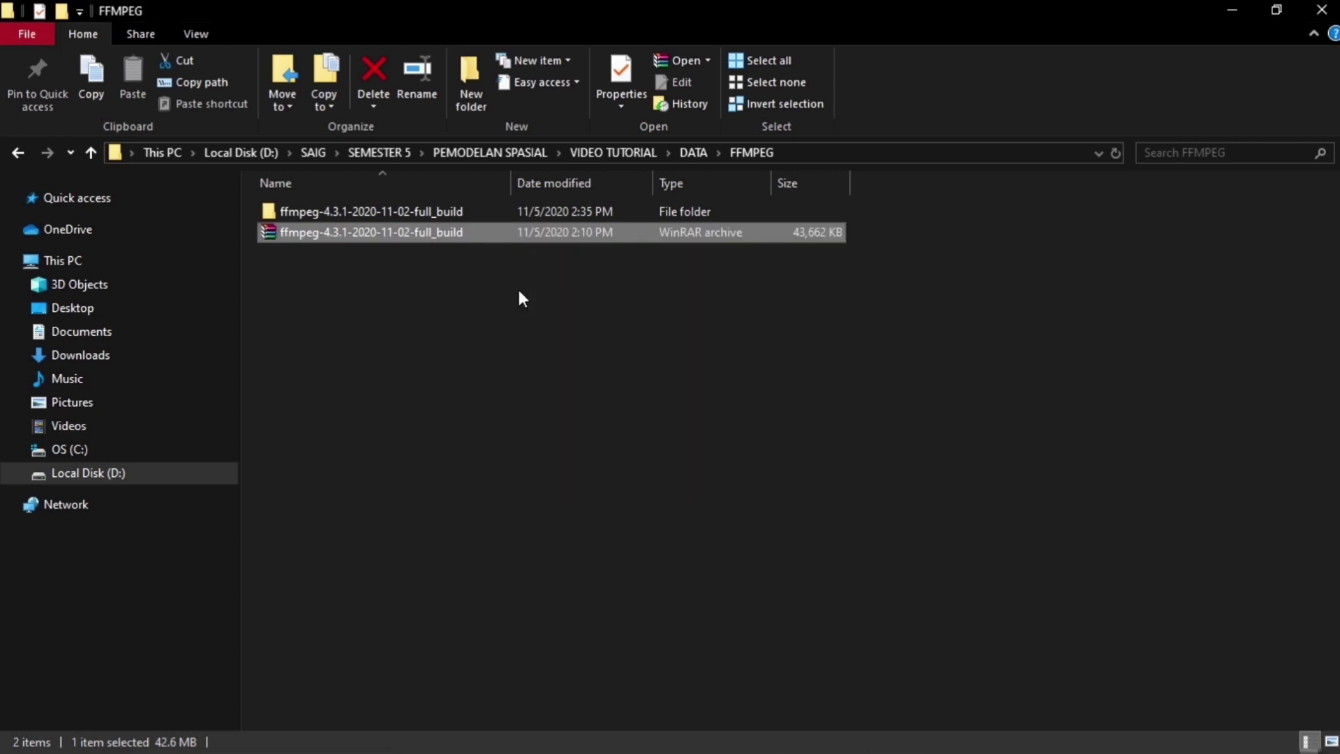
double_click(544, 213)
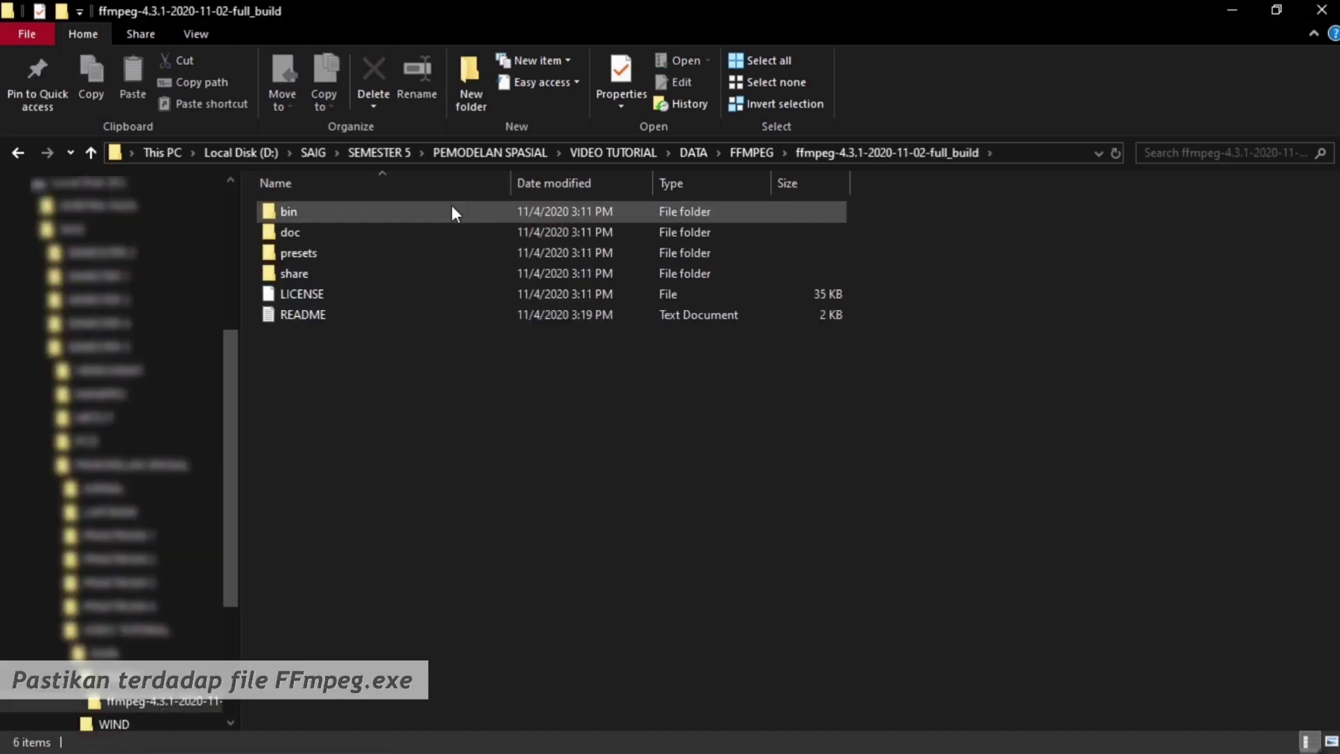
double_click(450, 206)
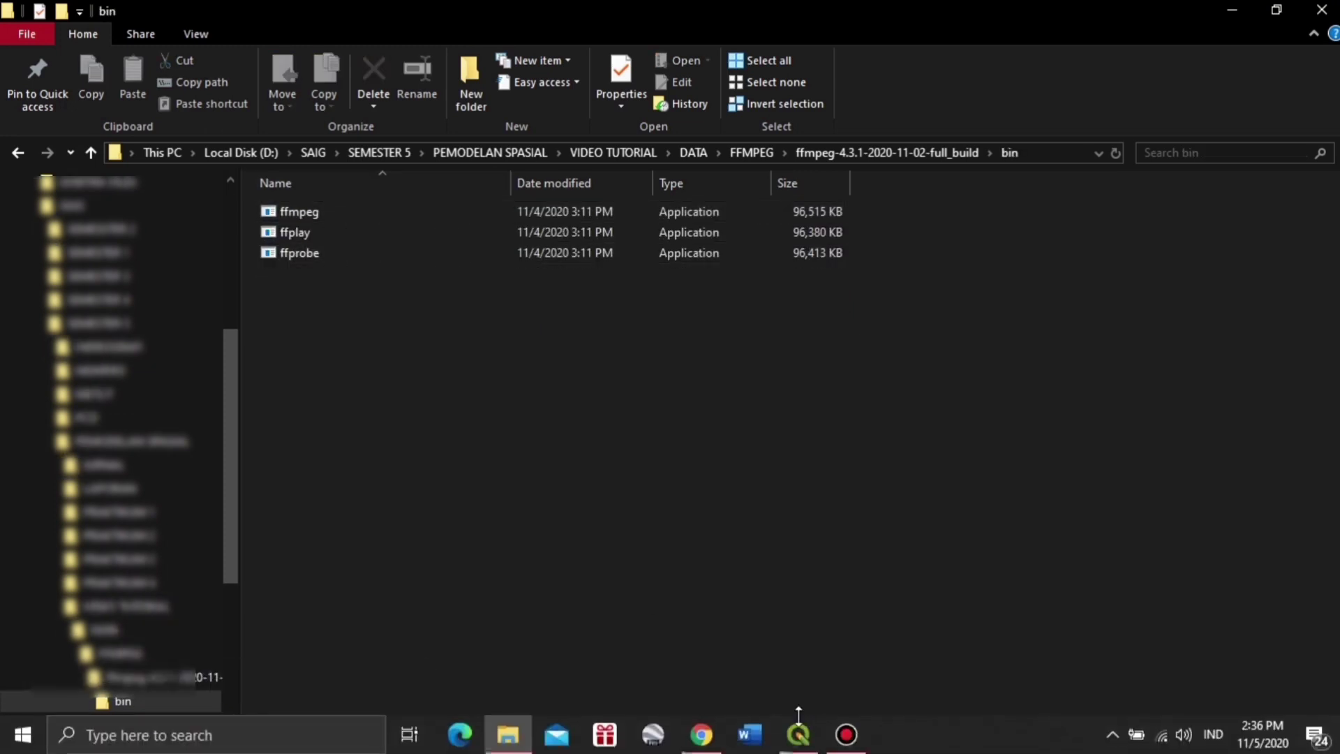
Step: Switch to QGIS and open Crayfish's Export Animation dialog for the ROMS mesh layer
left_click(799, 733)
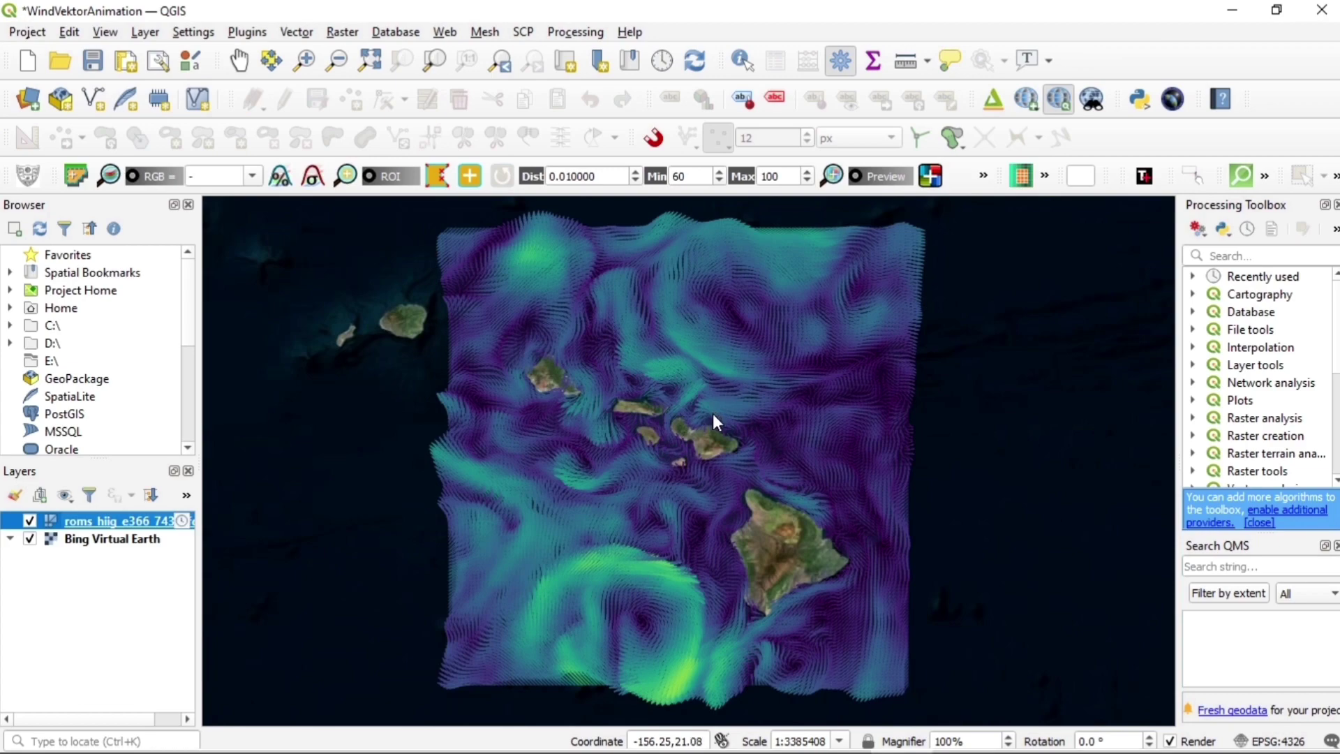
left_click_drag(713, 414, 713, 416)
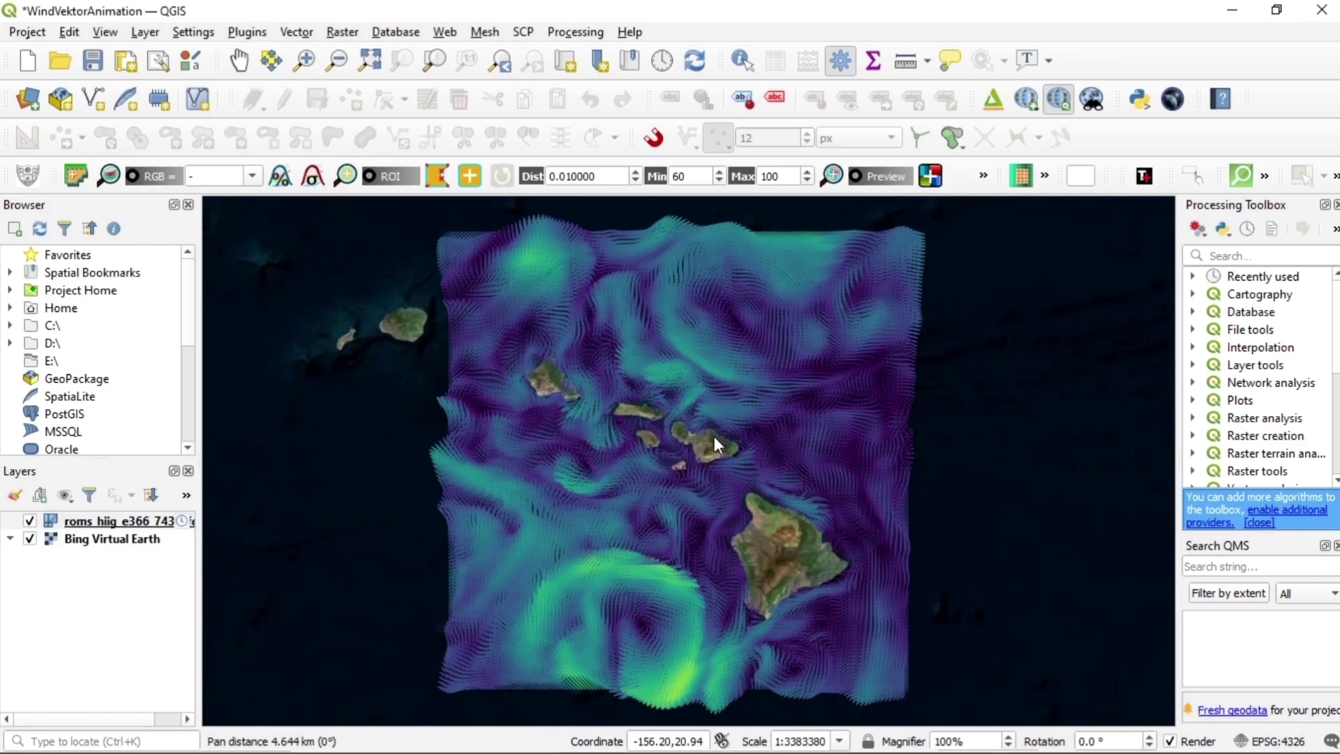
left_click(485, 33)
mouse_move(534, 77)
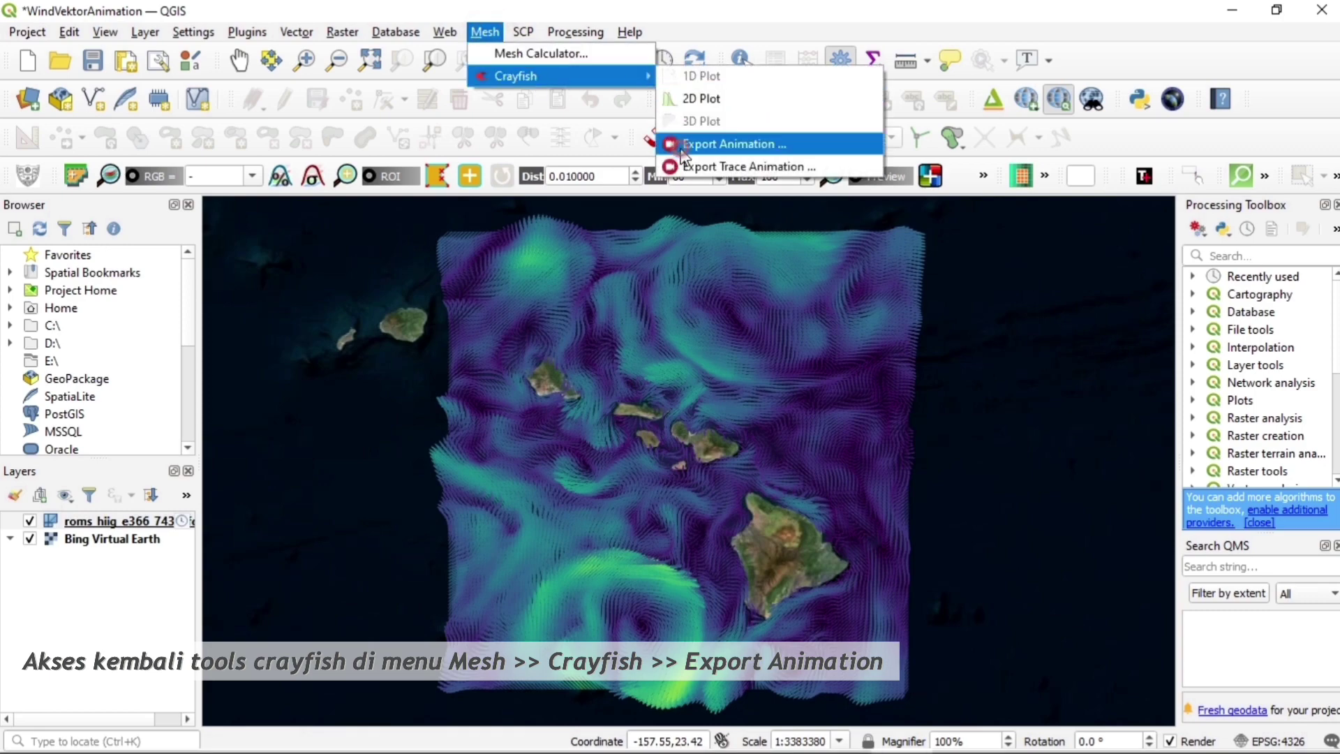
left_click(730, 144)
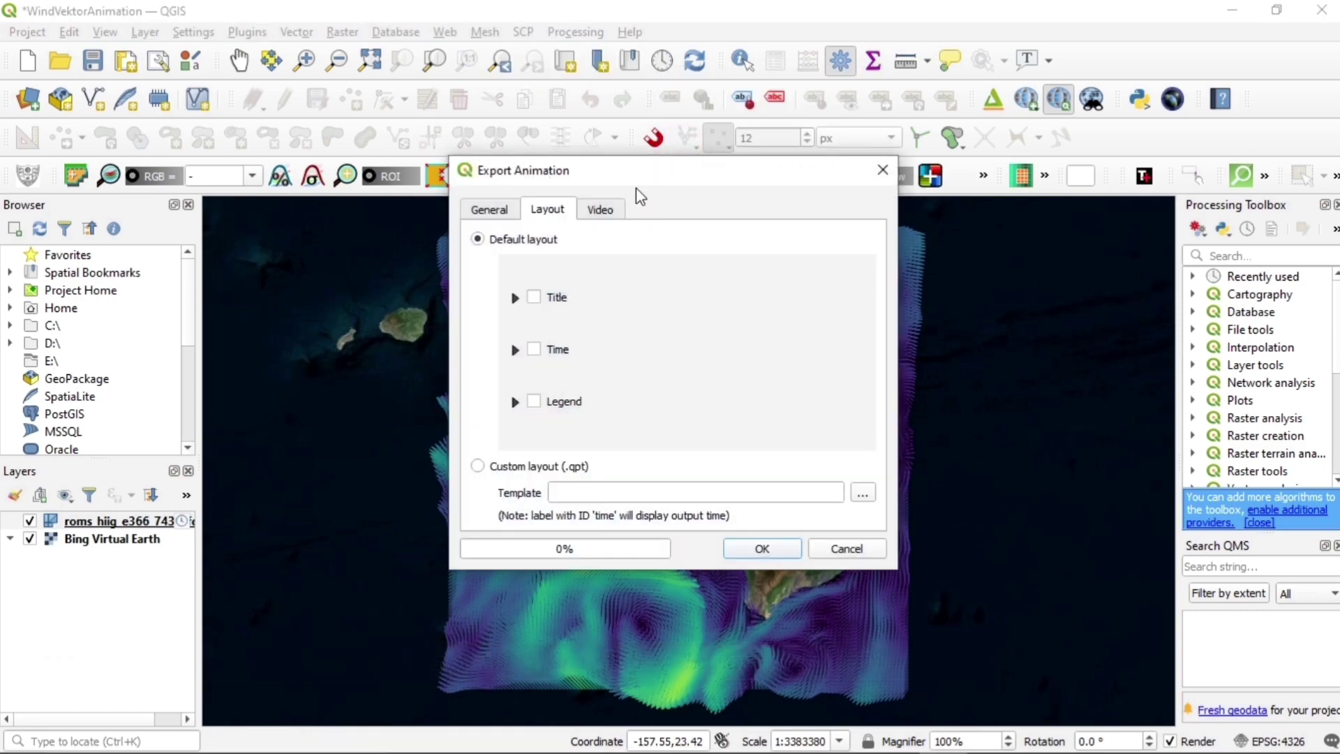
Step: Set the animation's start time to 01.10.2020 00:00:00 and its end time to 07.10.2020 00:00:00
left_click(489, 210)
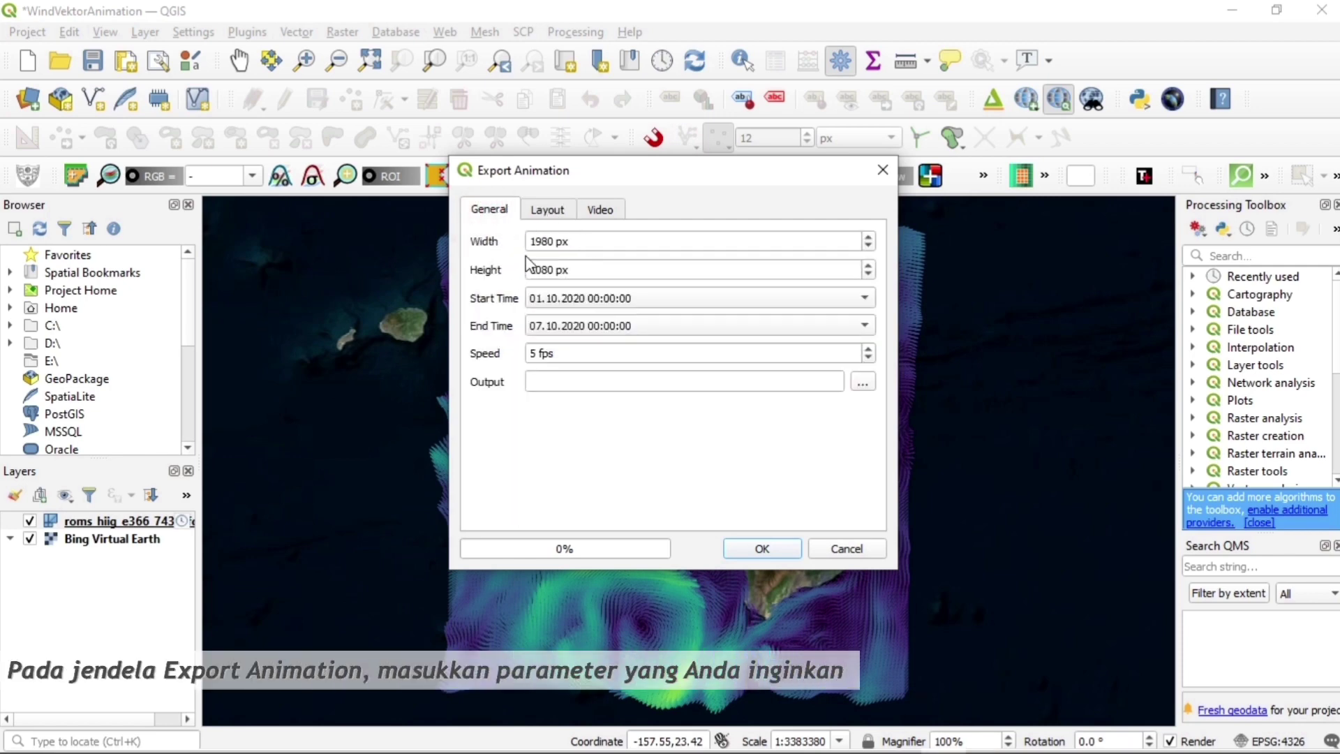
left_click(564, 299)
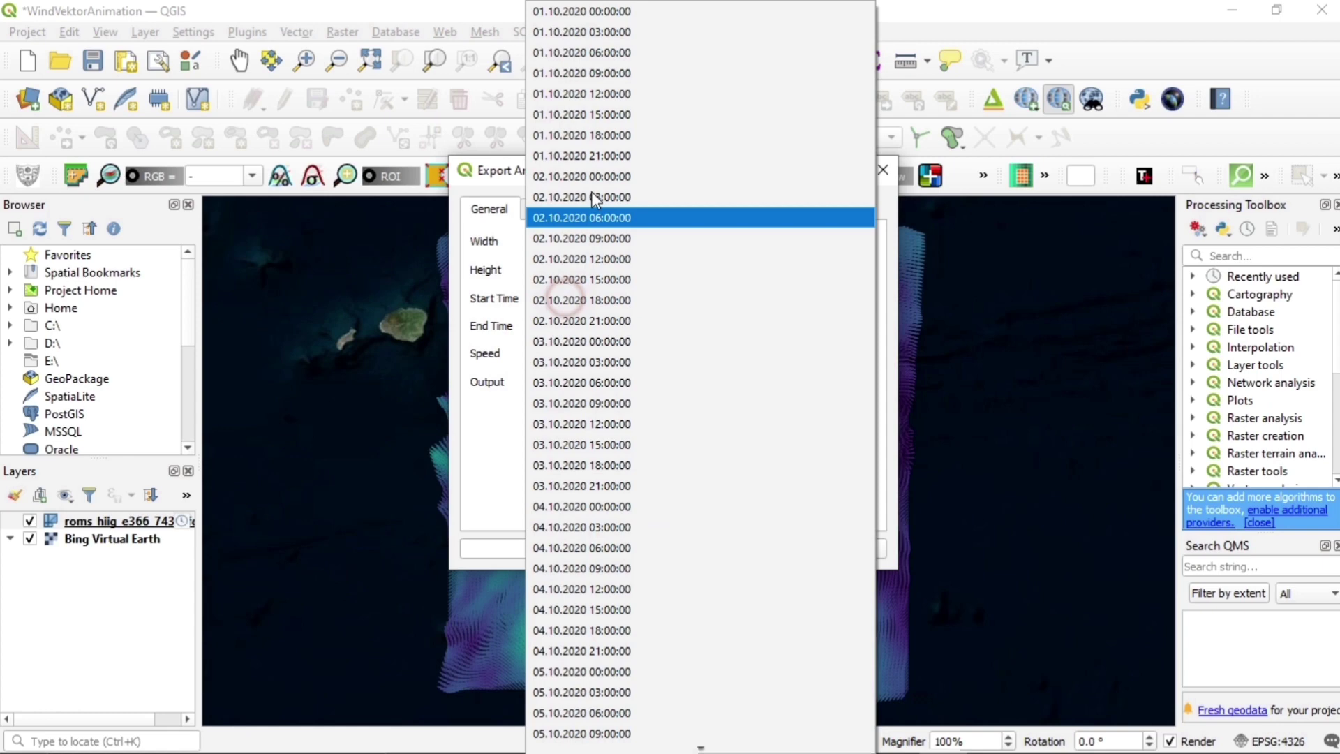
left_click(604, 13)
left_click(585, 326)
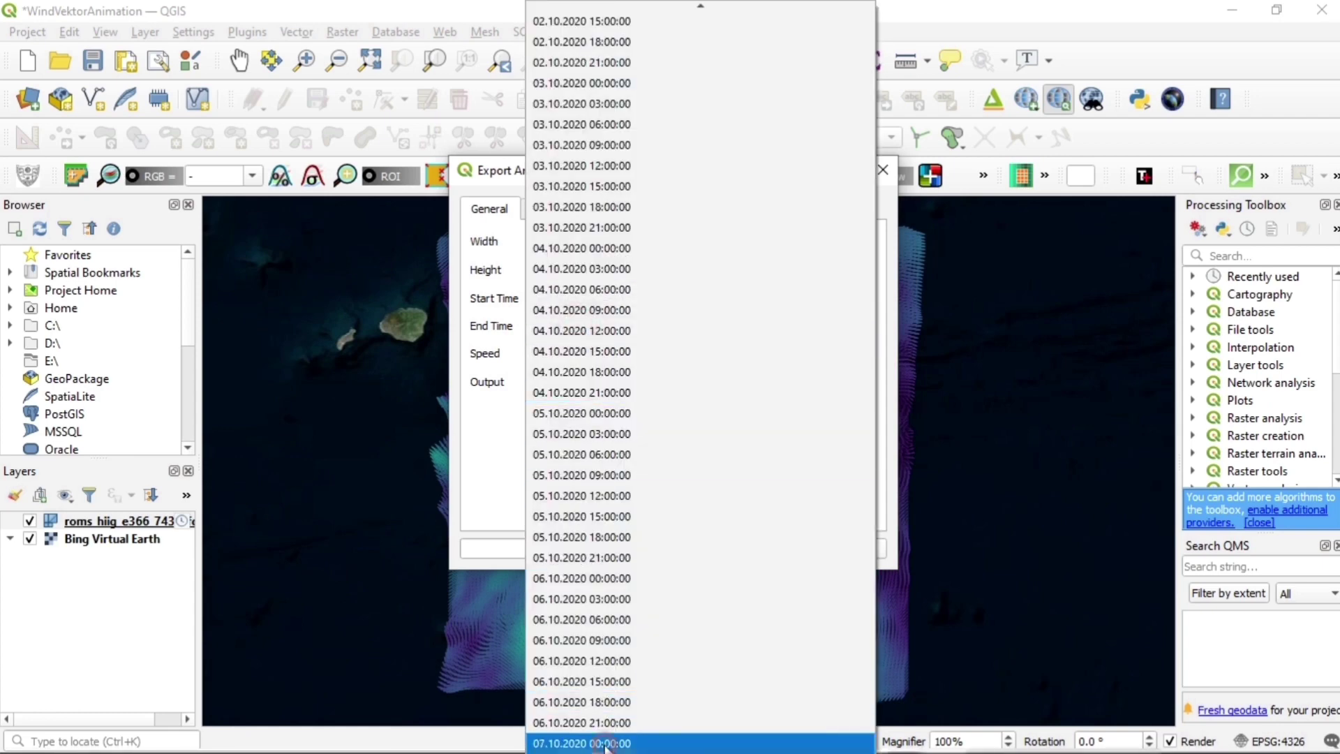
left_click(604, 743)
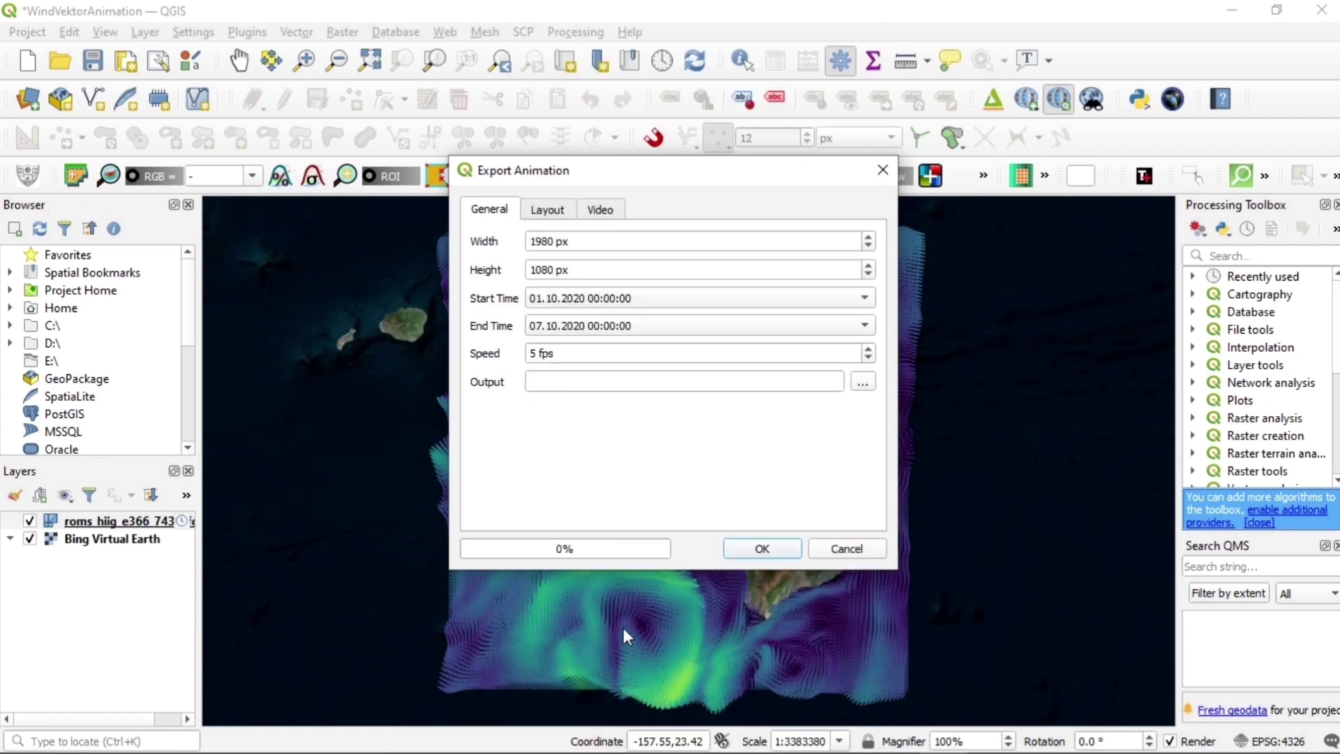
Step: Set the animation output to an AVI file named WindVektorAnimation in the OUTPUT folder
left_click(862, 384)
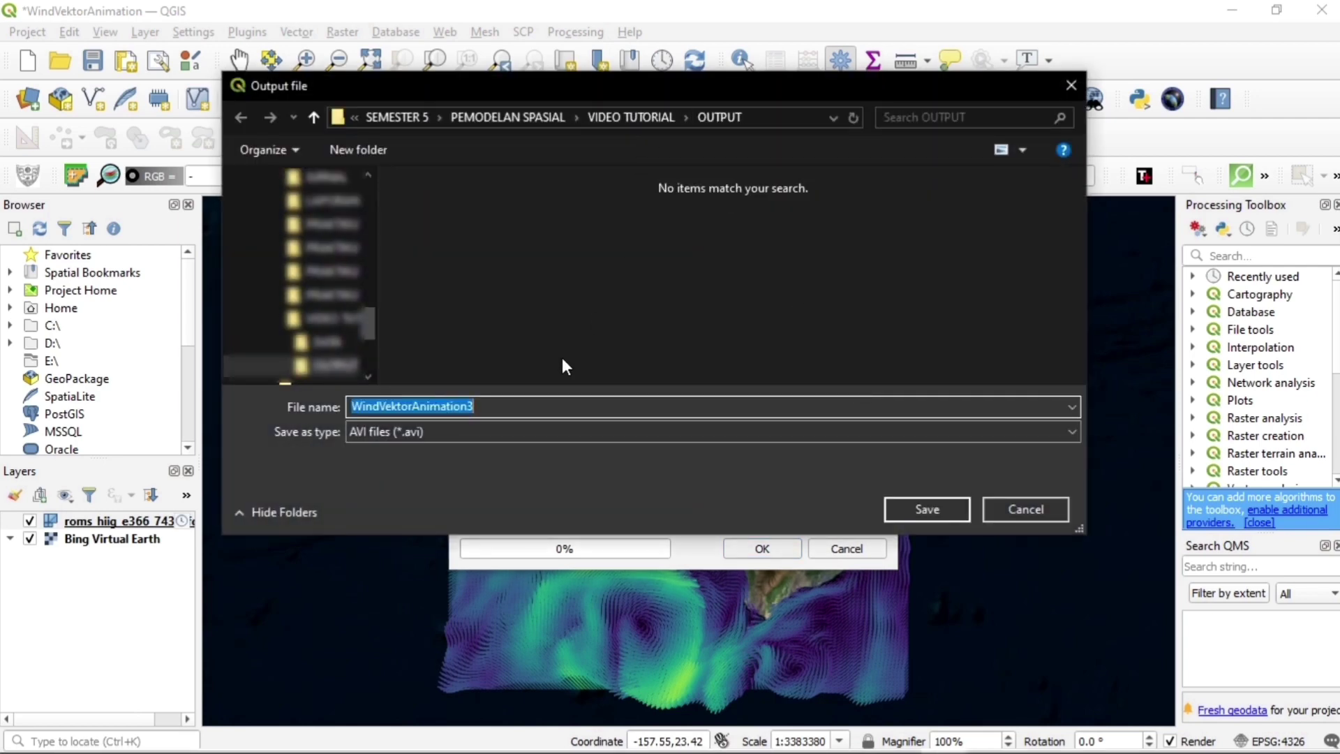
left_click(532, 407)
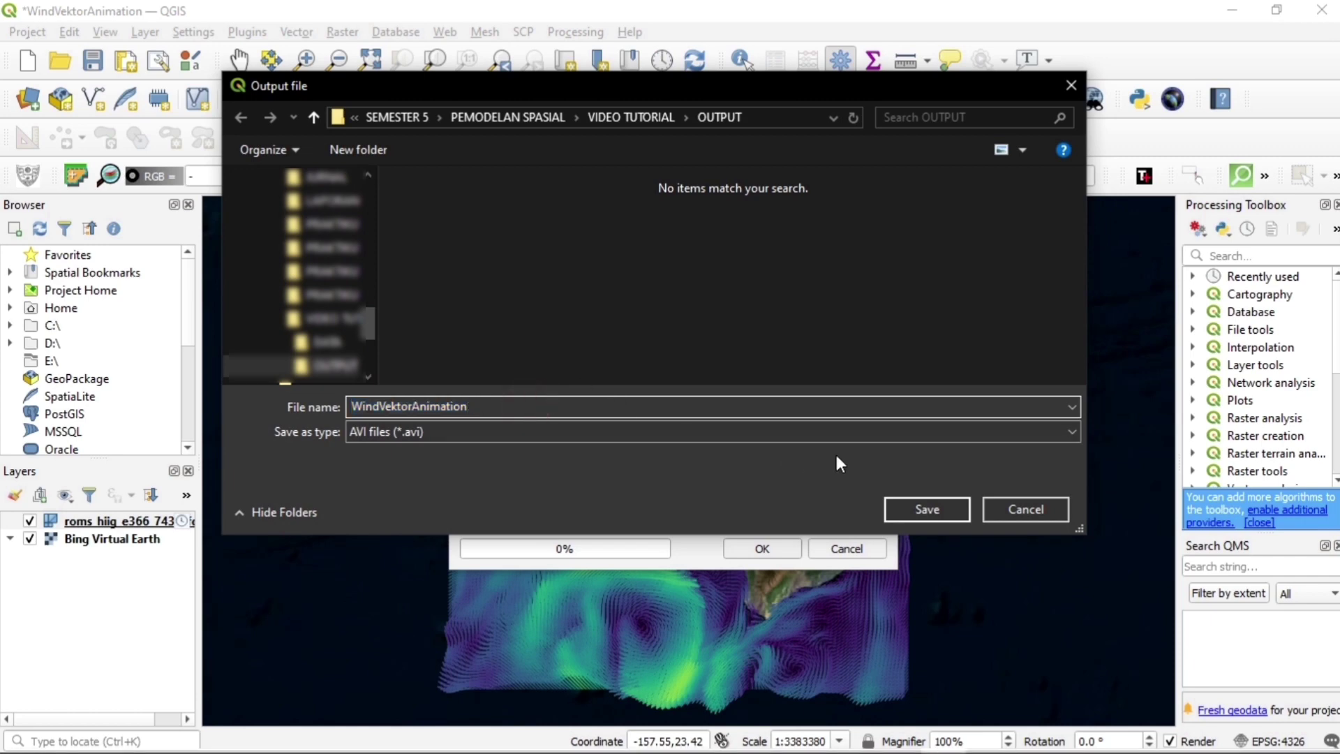
left_click(895, 508)
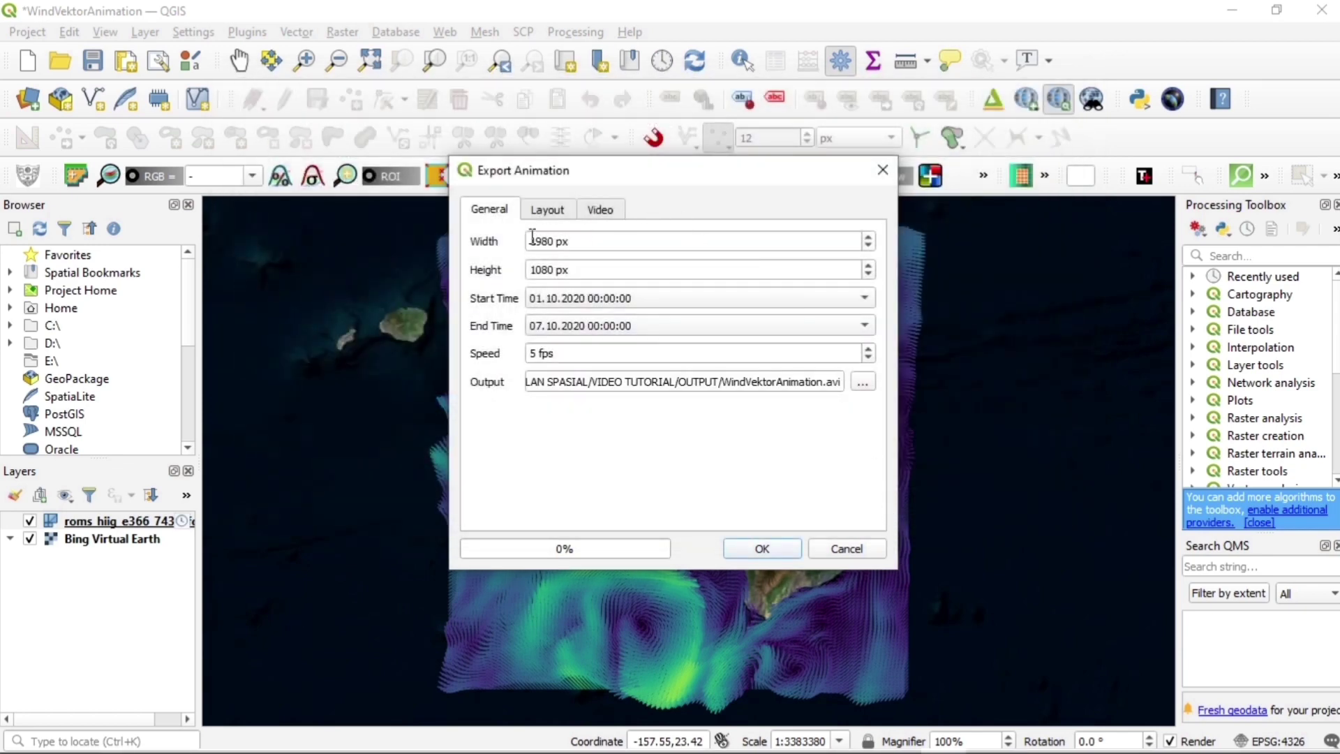
Step: Examine the title, time and legend options of the animation's default layout
left_click(547, 211)
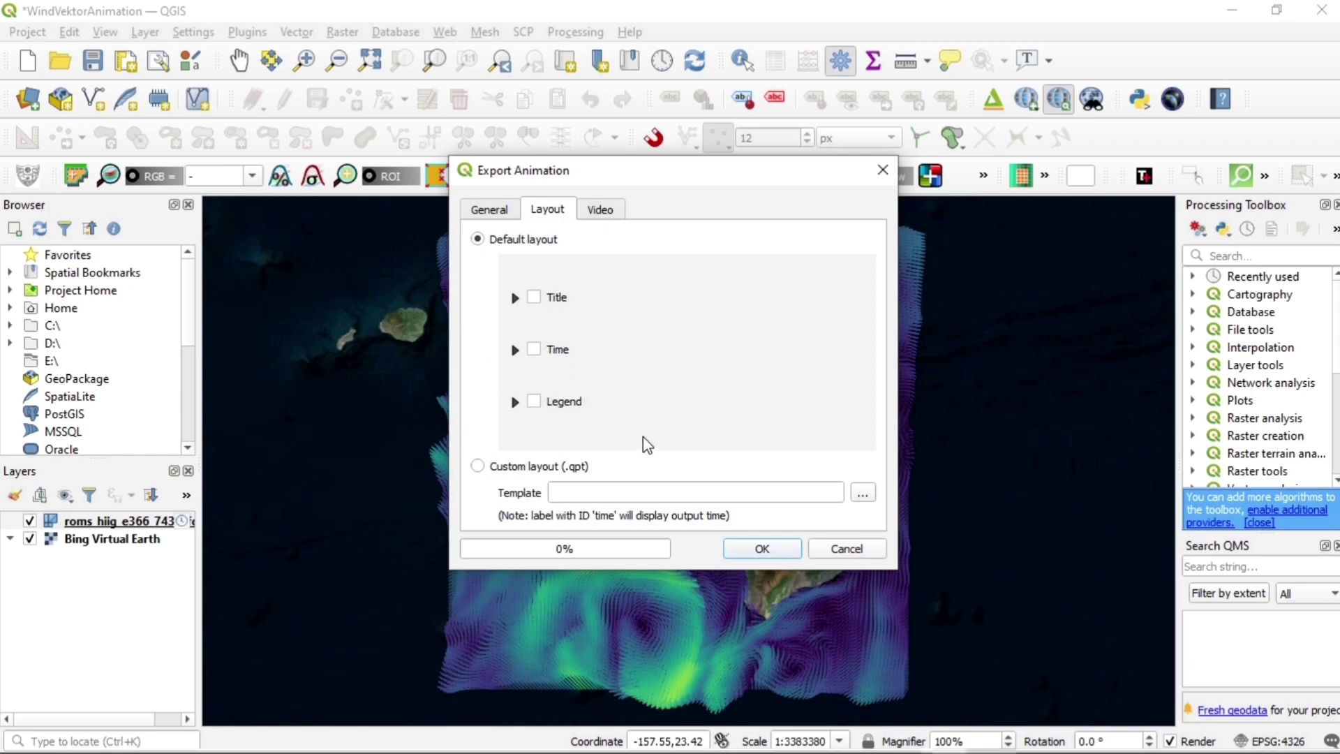
left_click(599, 210)
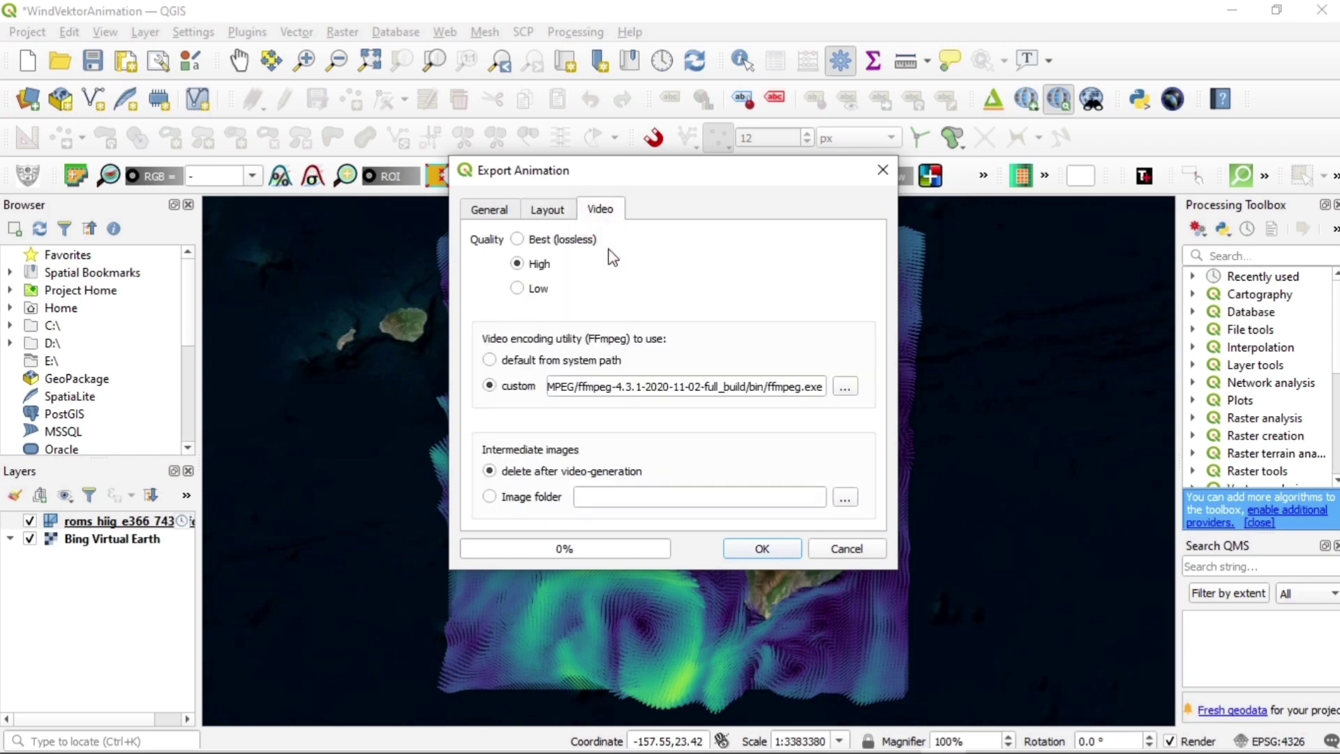
left_click(567, 211)
left_click(515, 298)
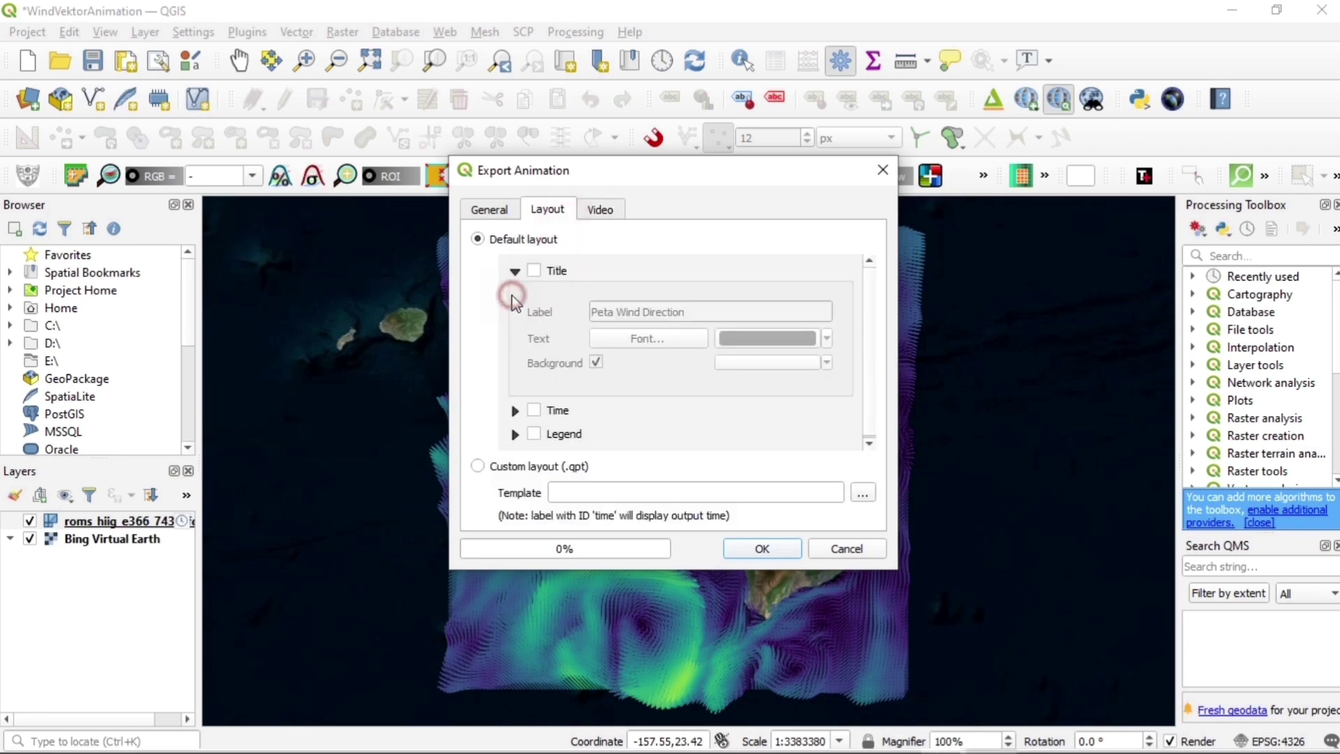
left_click(515, 410)
left_click(515, 434)
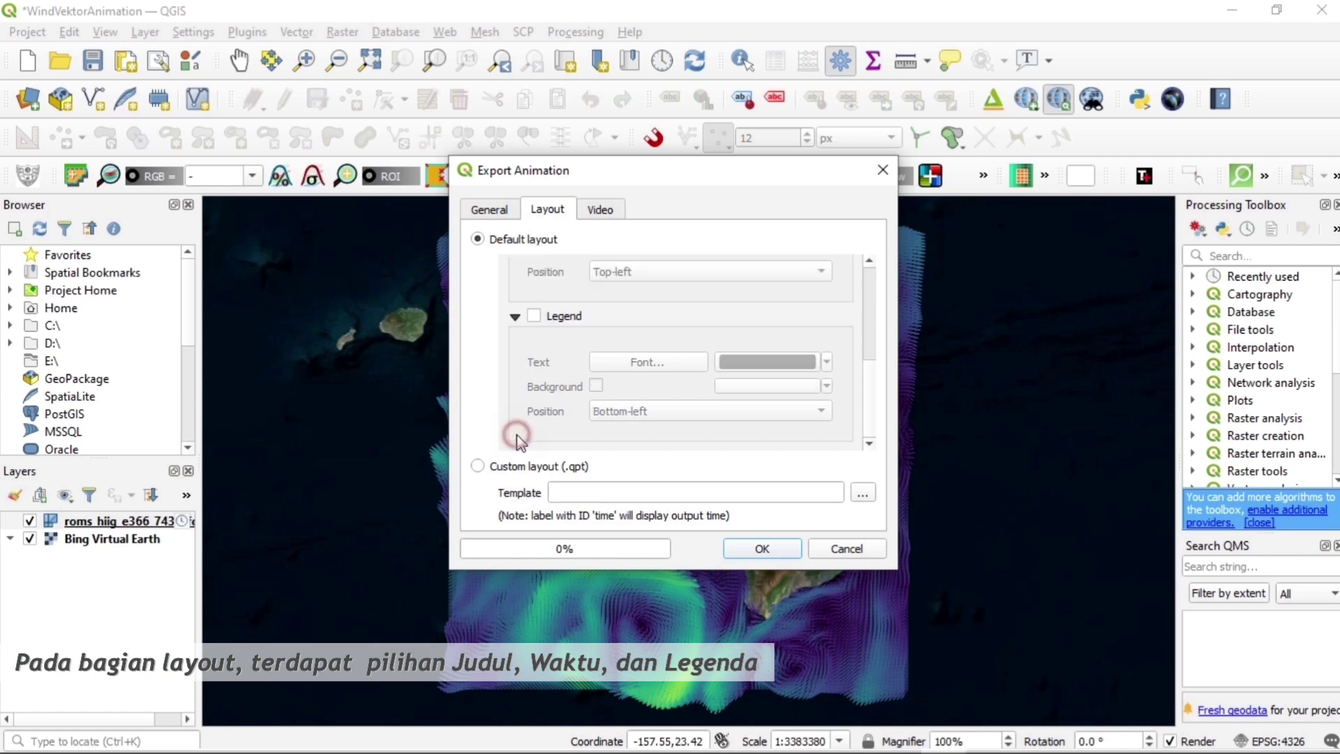
left_click(515, 316)
scroll(542, 339, "up", 3)
left_click(517, 412)
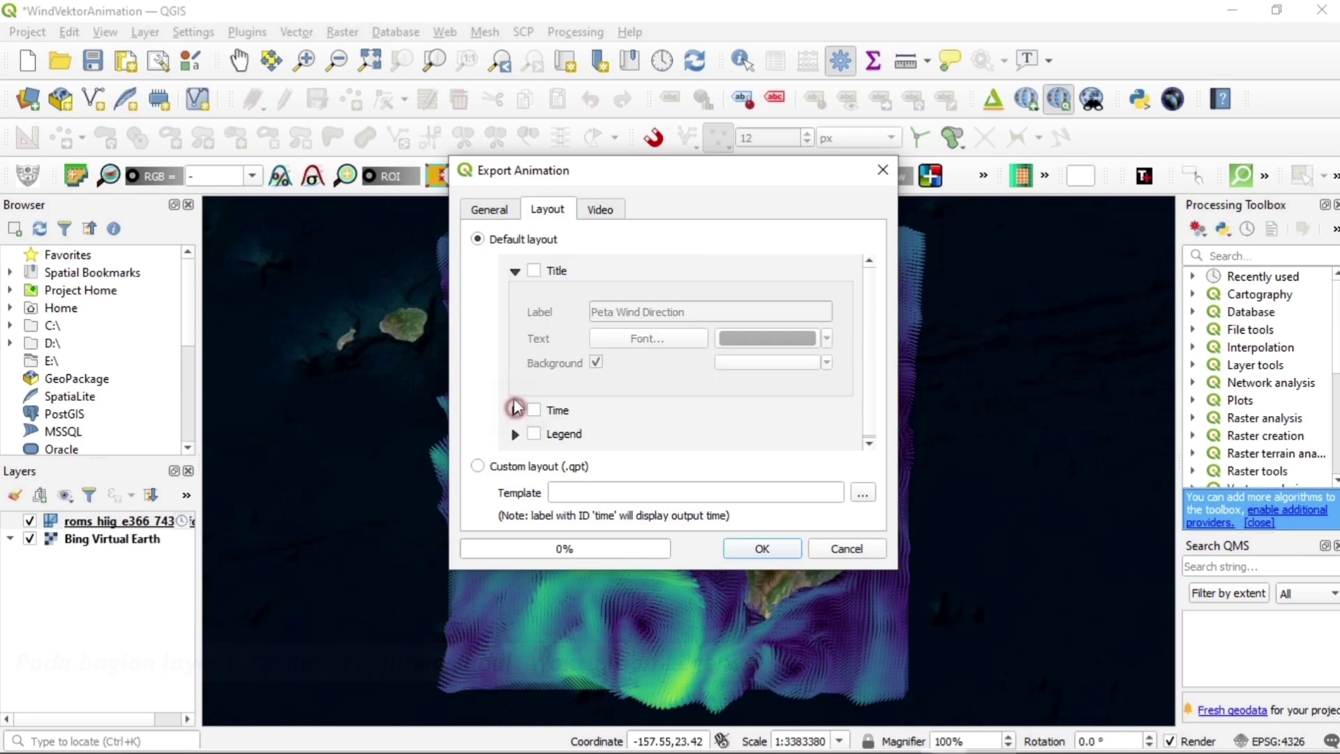
left_click(520, 276)
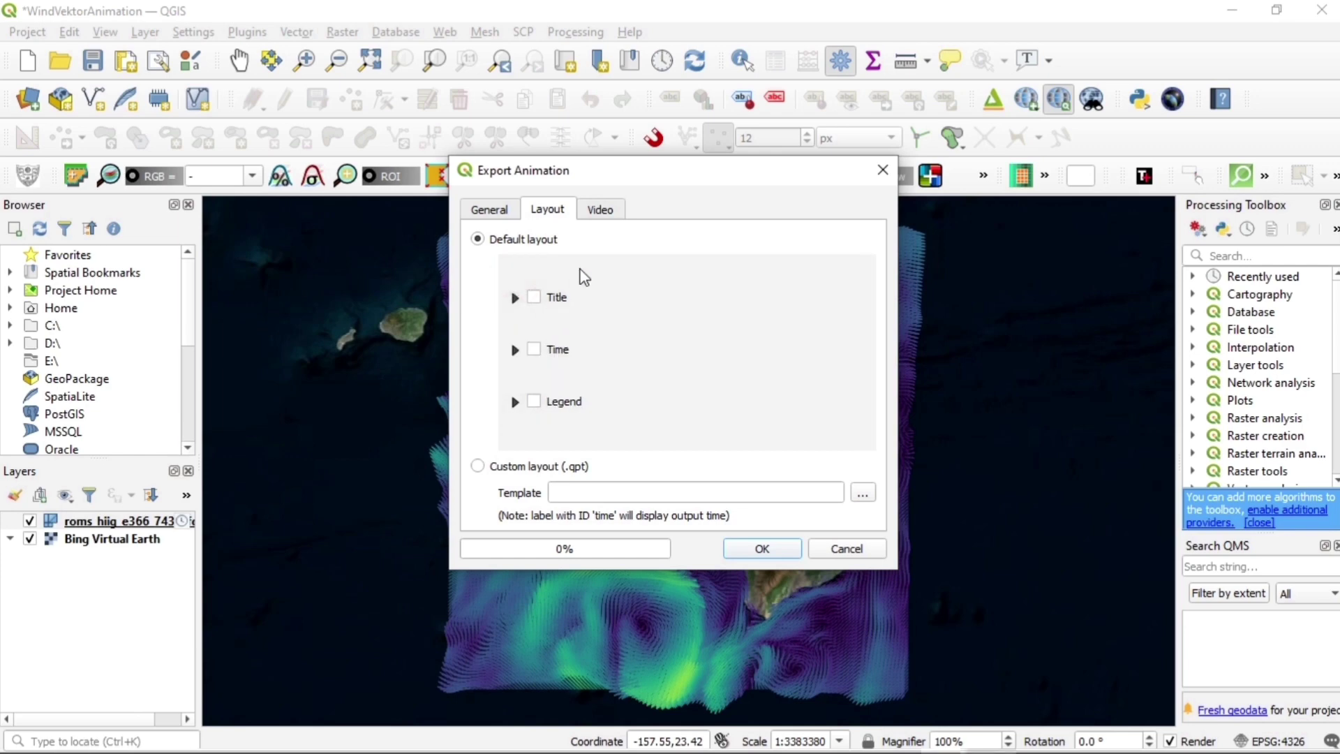
Step: Set the custom FFmpeg encoding utility to ffmpeg in DATA/FFMPEG/ffmpeg-4.3.1-2020-11-02-full_build/bin under VIDEO TUTORIAL
left_click(601, 210)
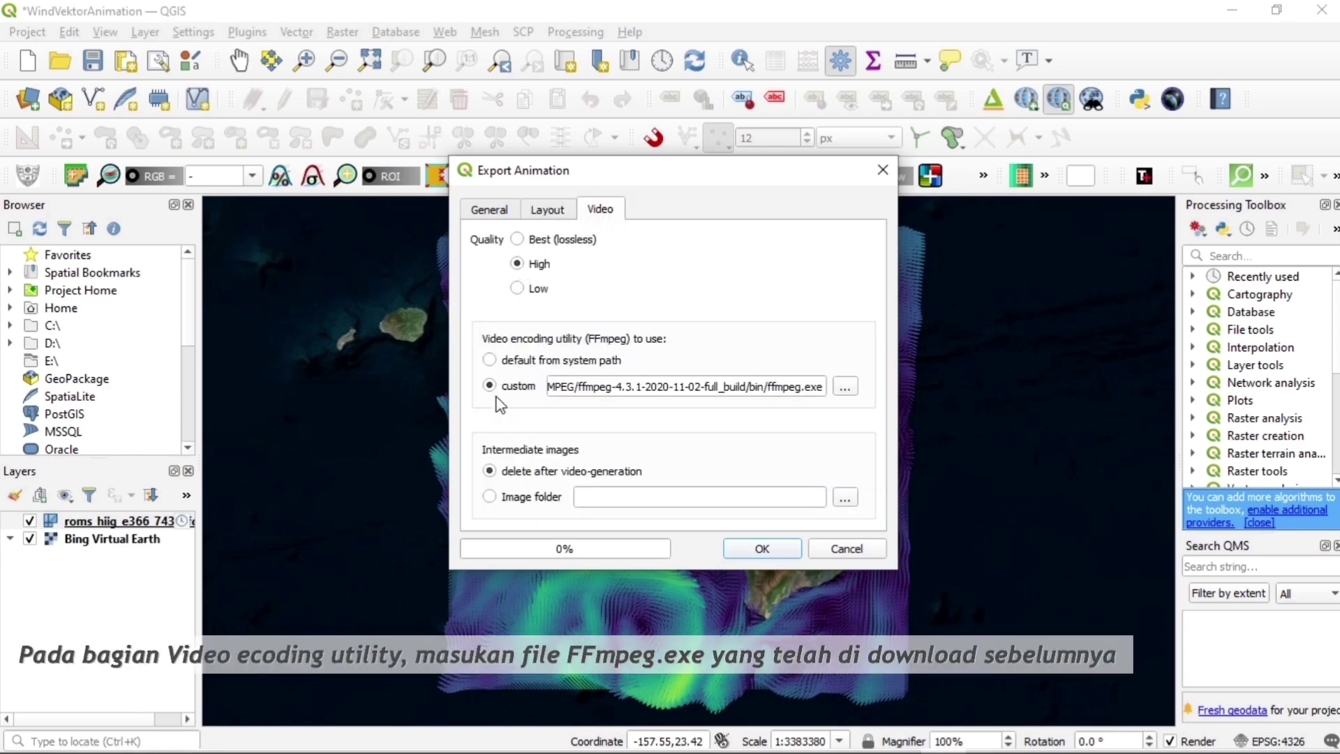
left_click(844, 388)
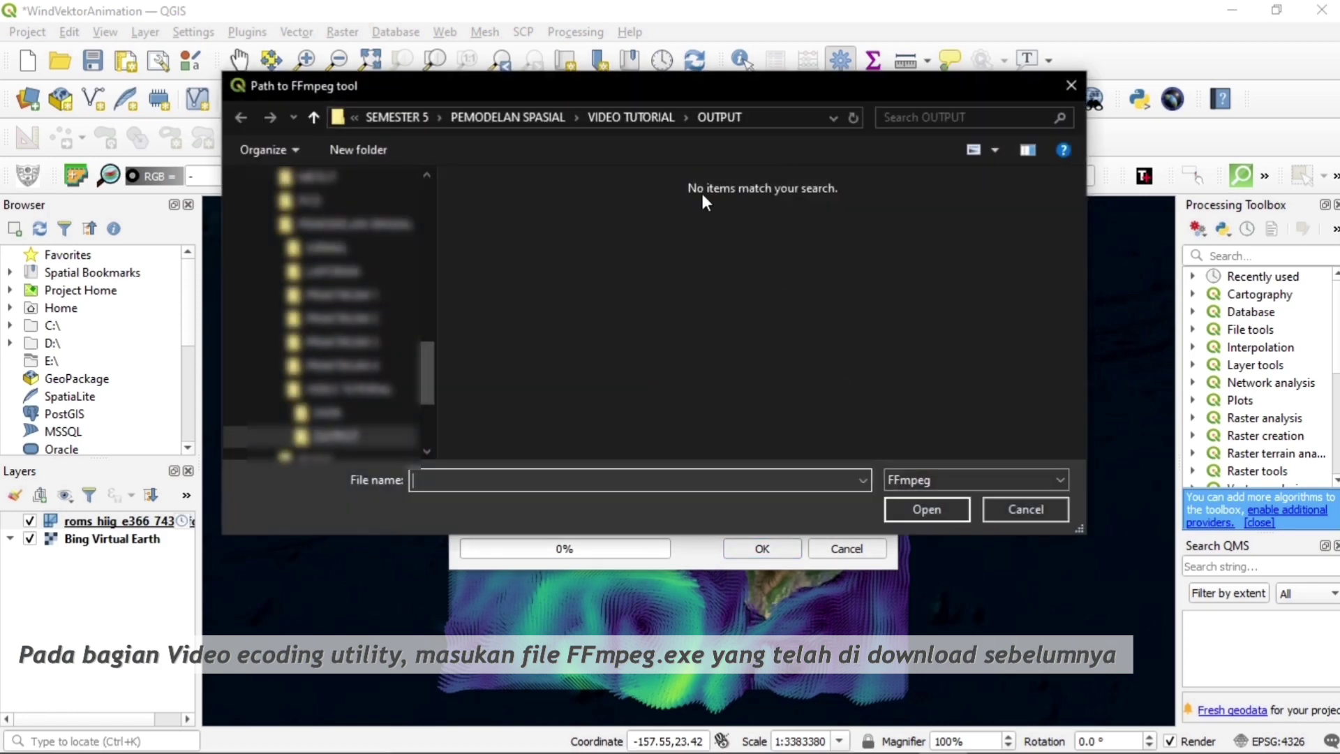
left_click(635, 114)
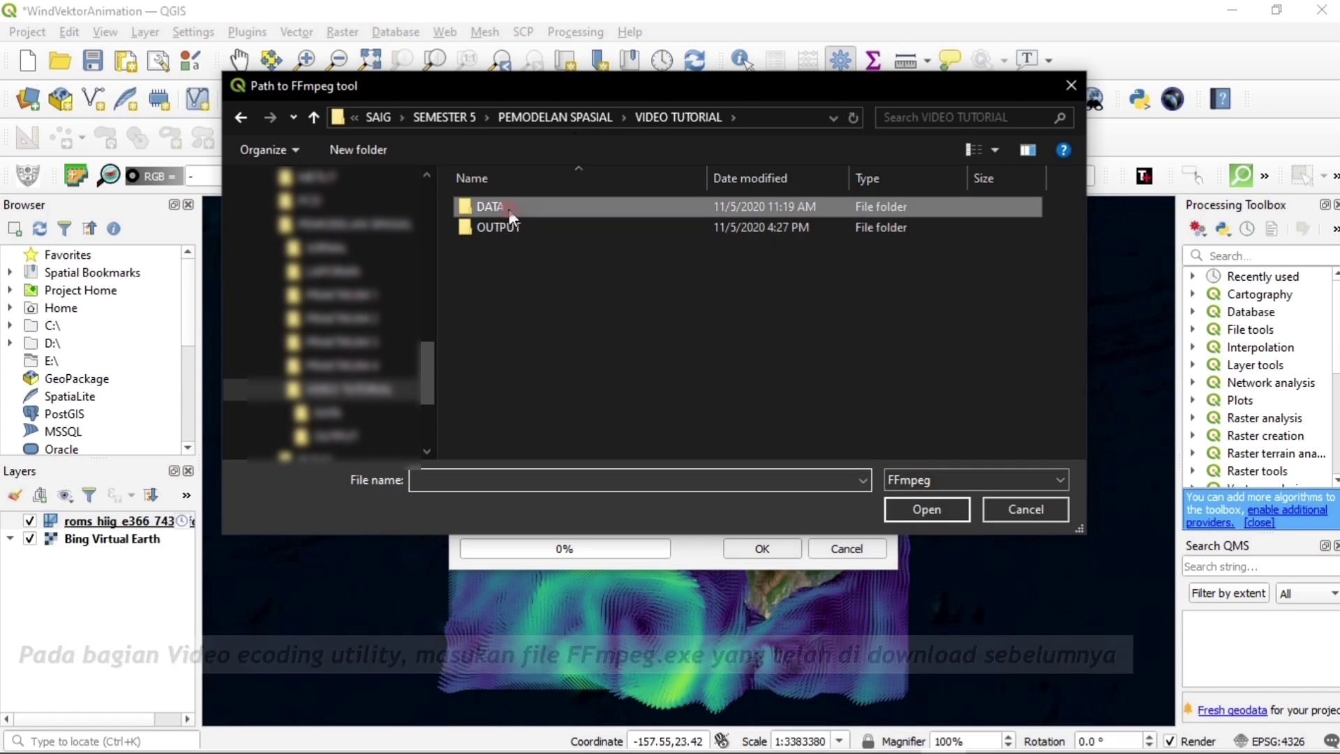
double_click(490, 207)
left_click(520, 238)
double_click(520, 238)
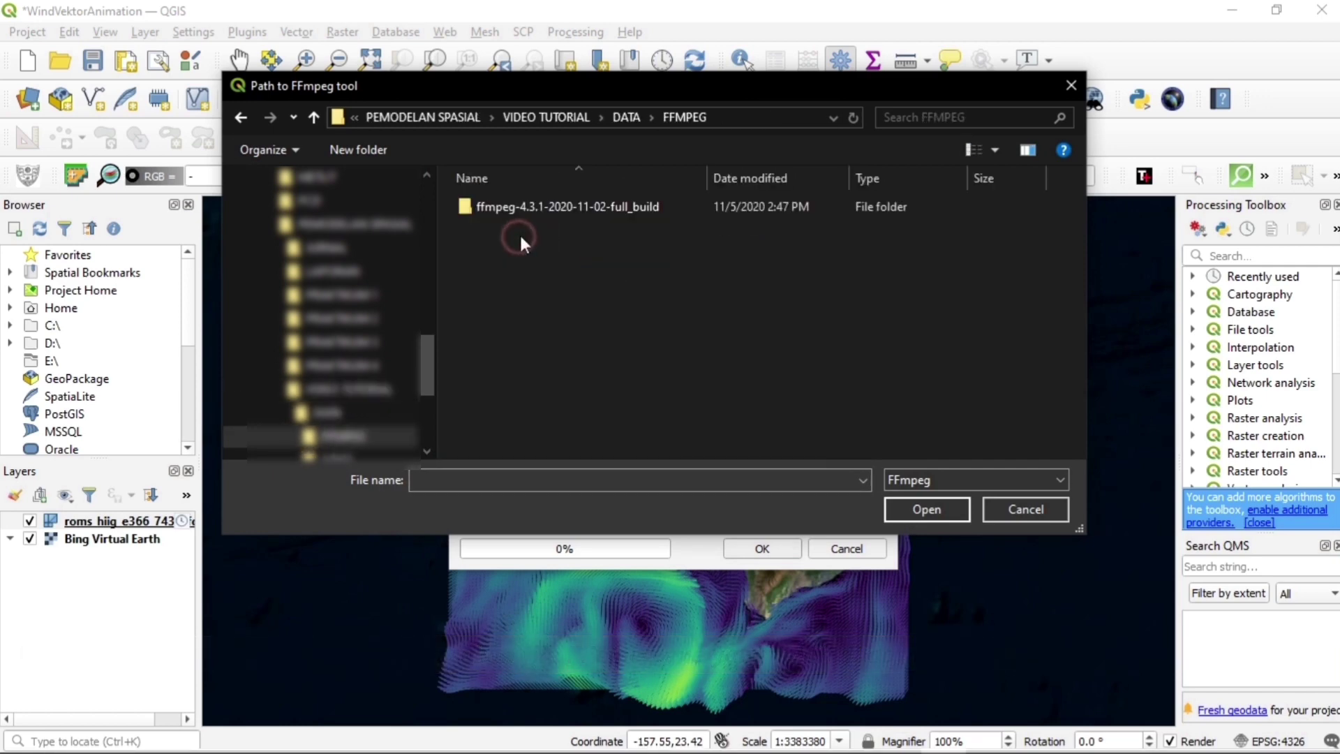
double_click(530, 210)
double_click(530, 208)
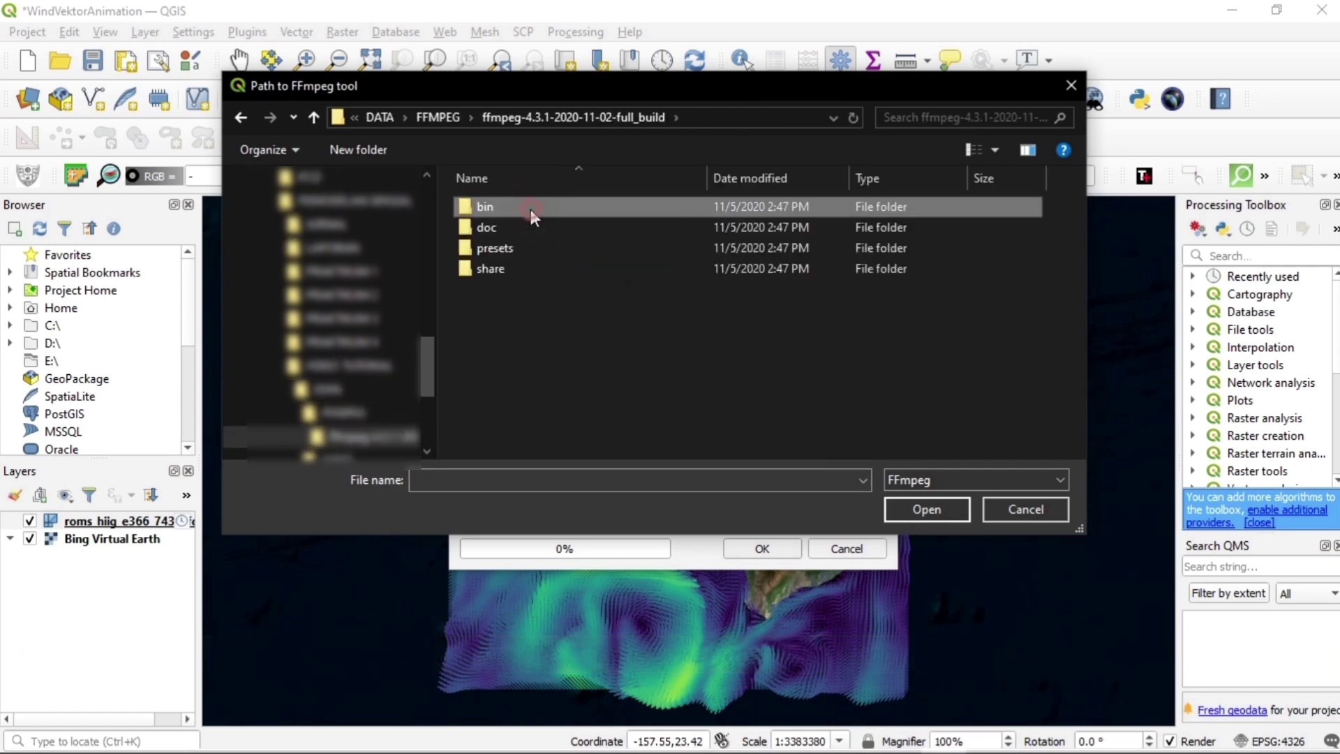
left_click(530, 208)
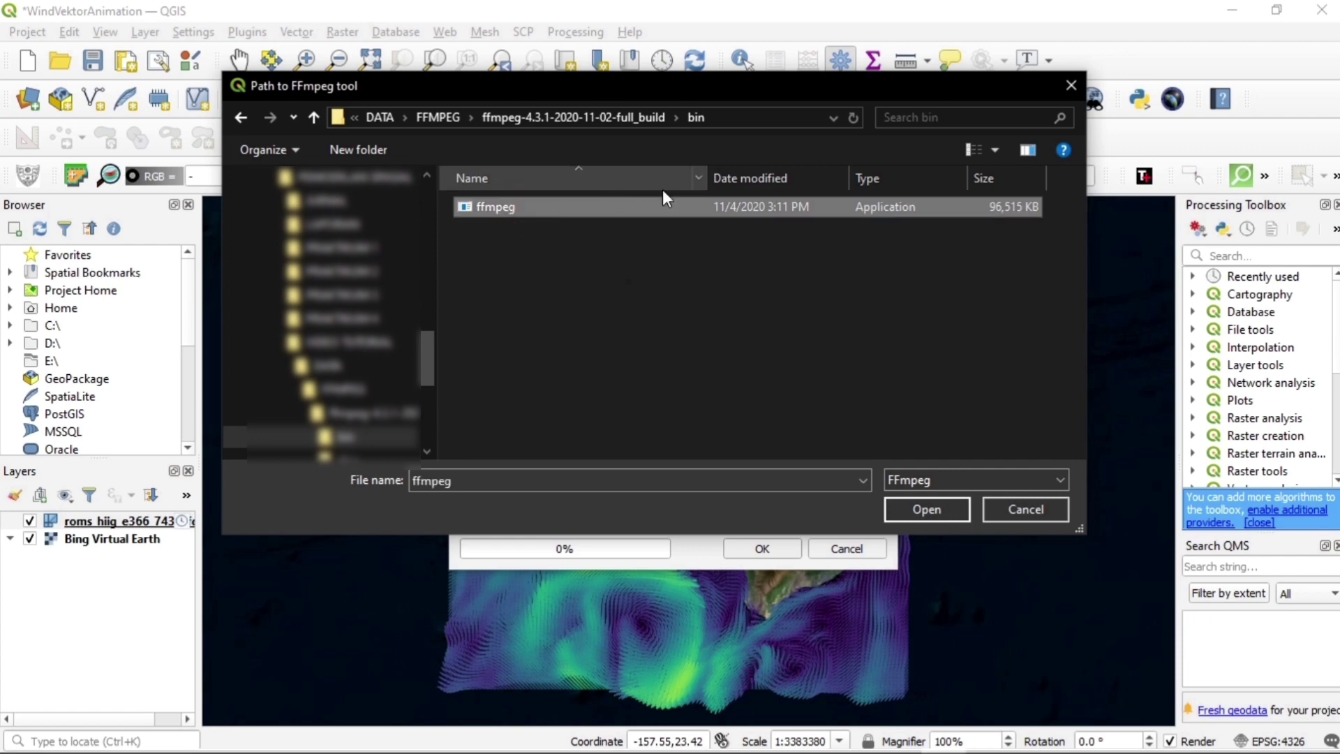
left_click(908, 501)
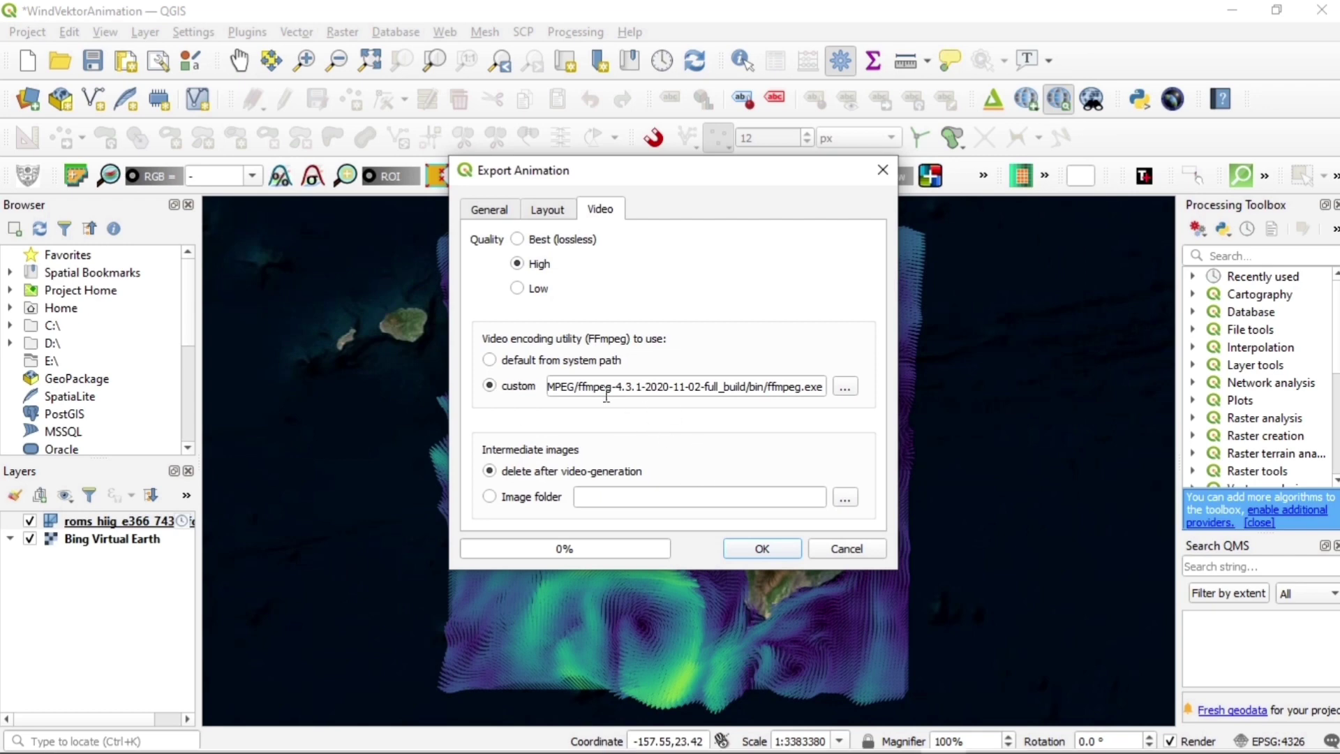
Step: Set the intermediate image folder path to VIDEO TUTORIAL/OUTPUT and export the animation with high quality
left_click(845, 501)
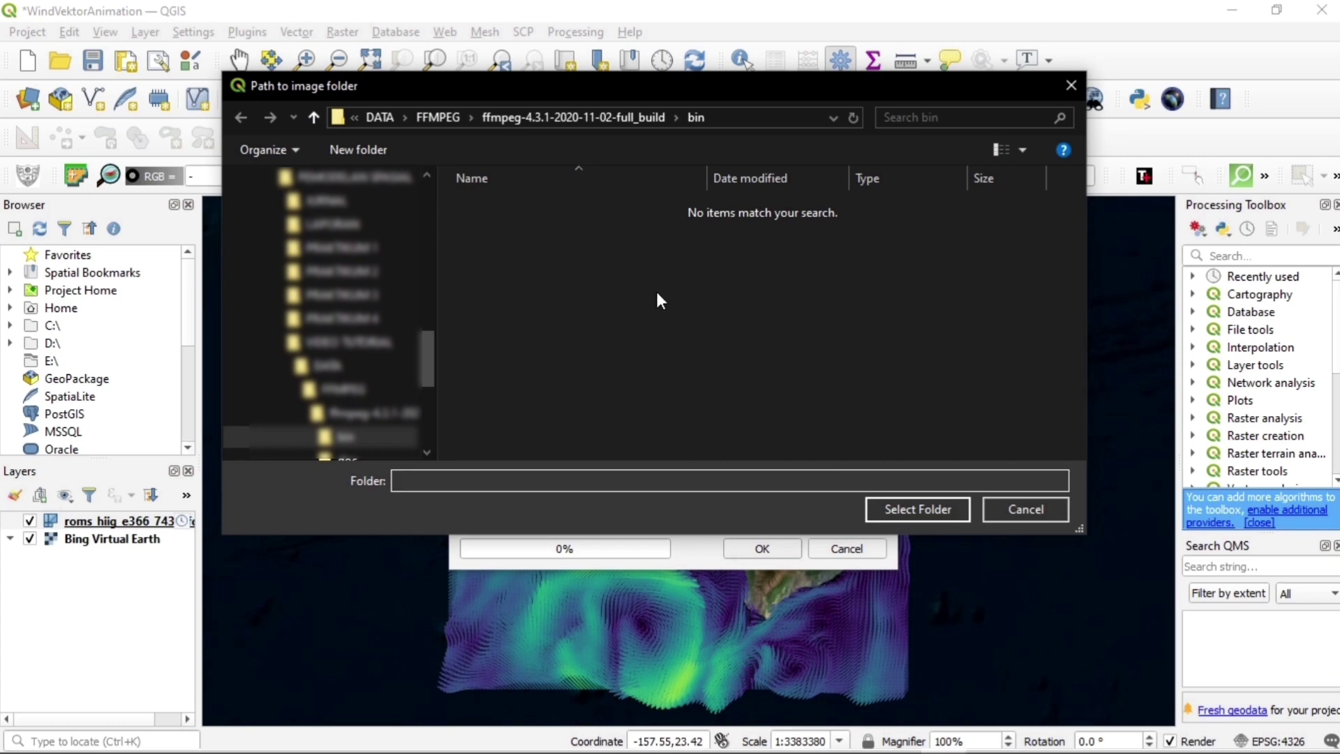
left_click(447, 117)
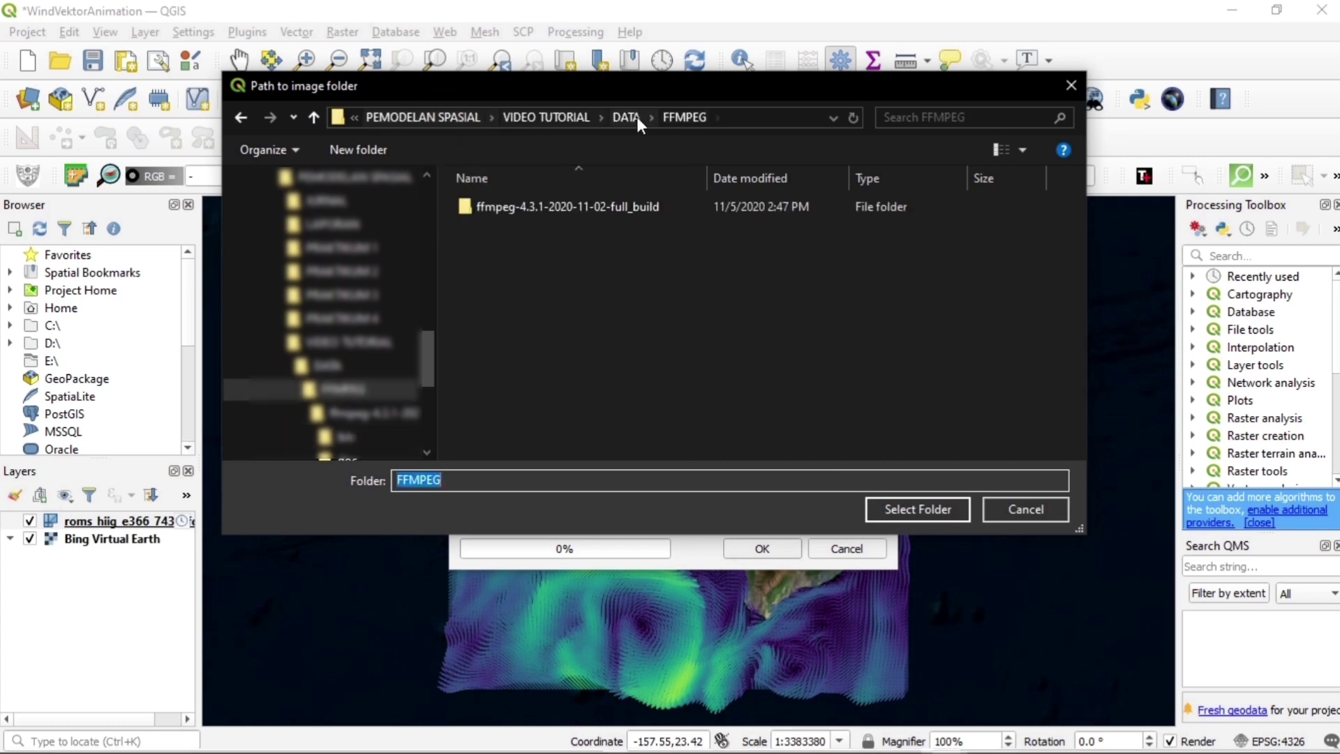
left_click(547, 117)
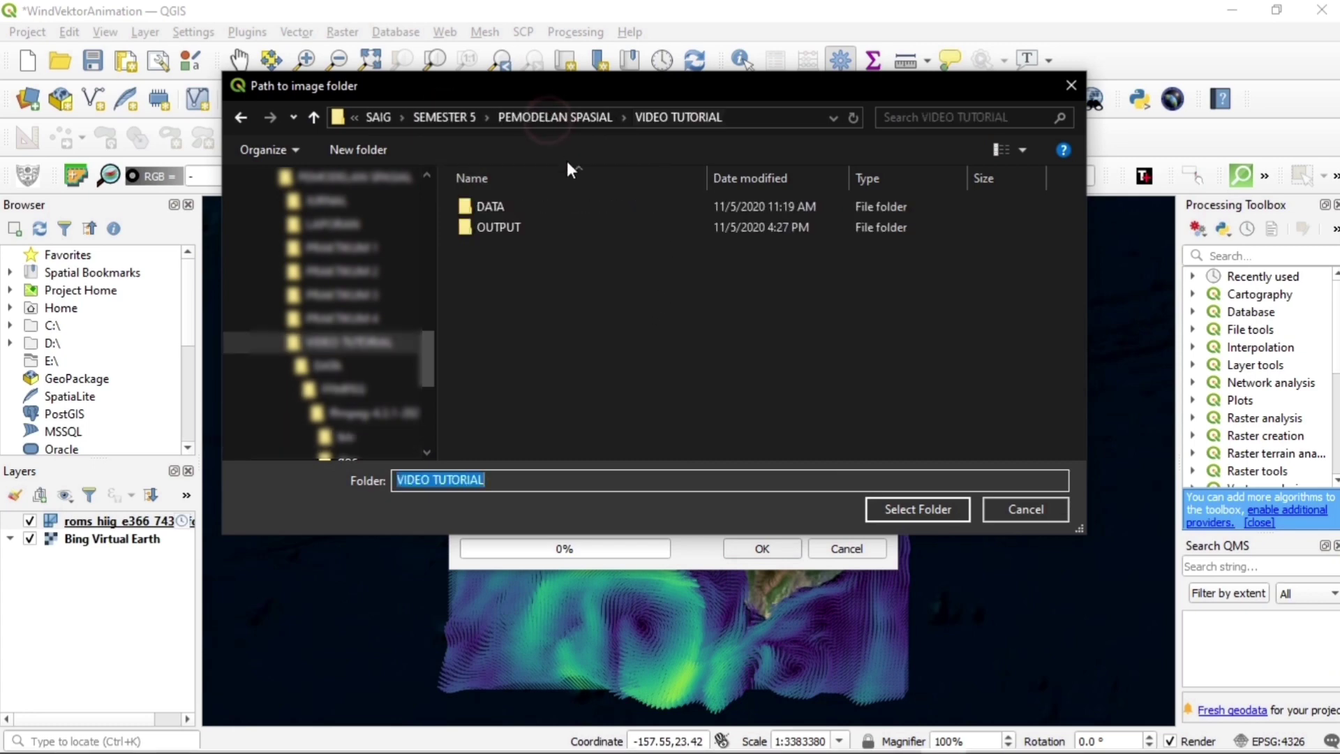
left_click(536, 224)
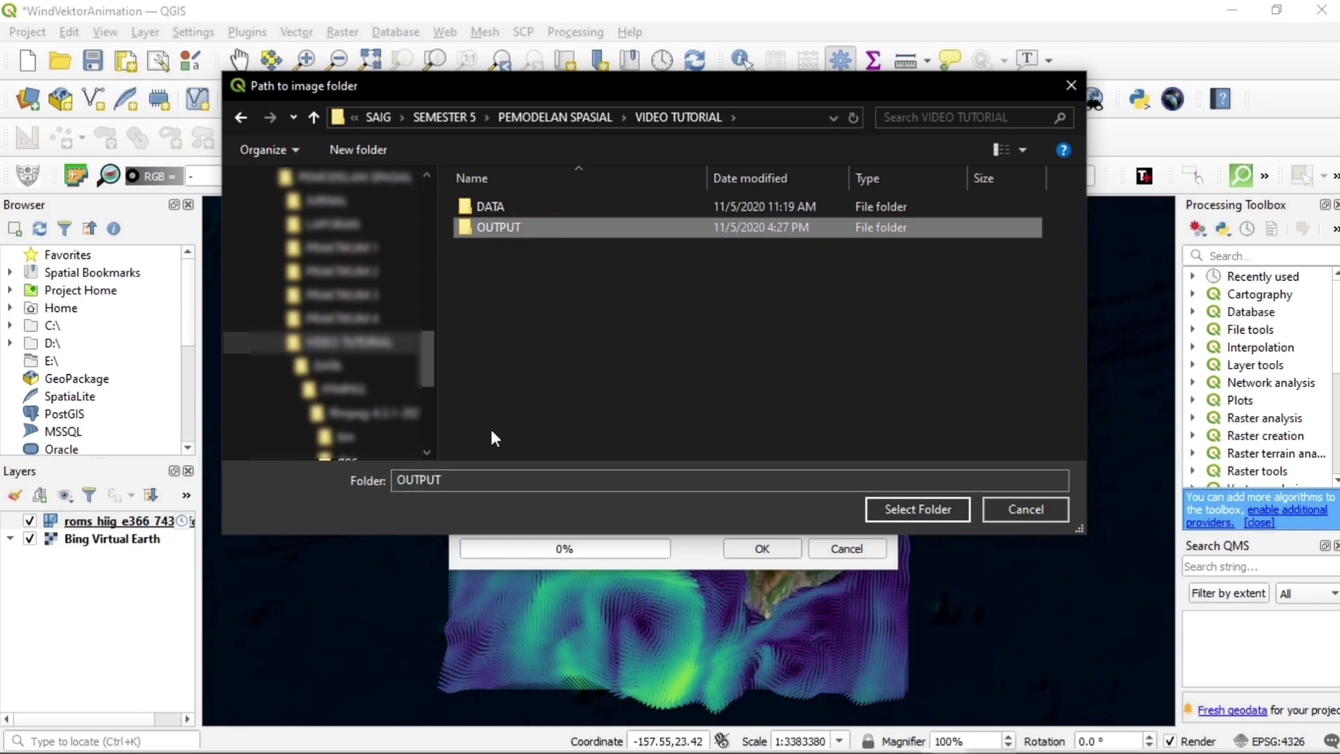
left_click(874, 508)
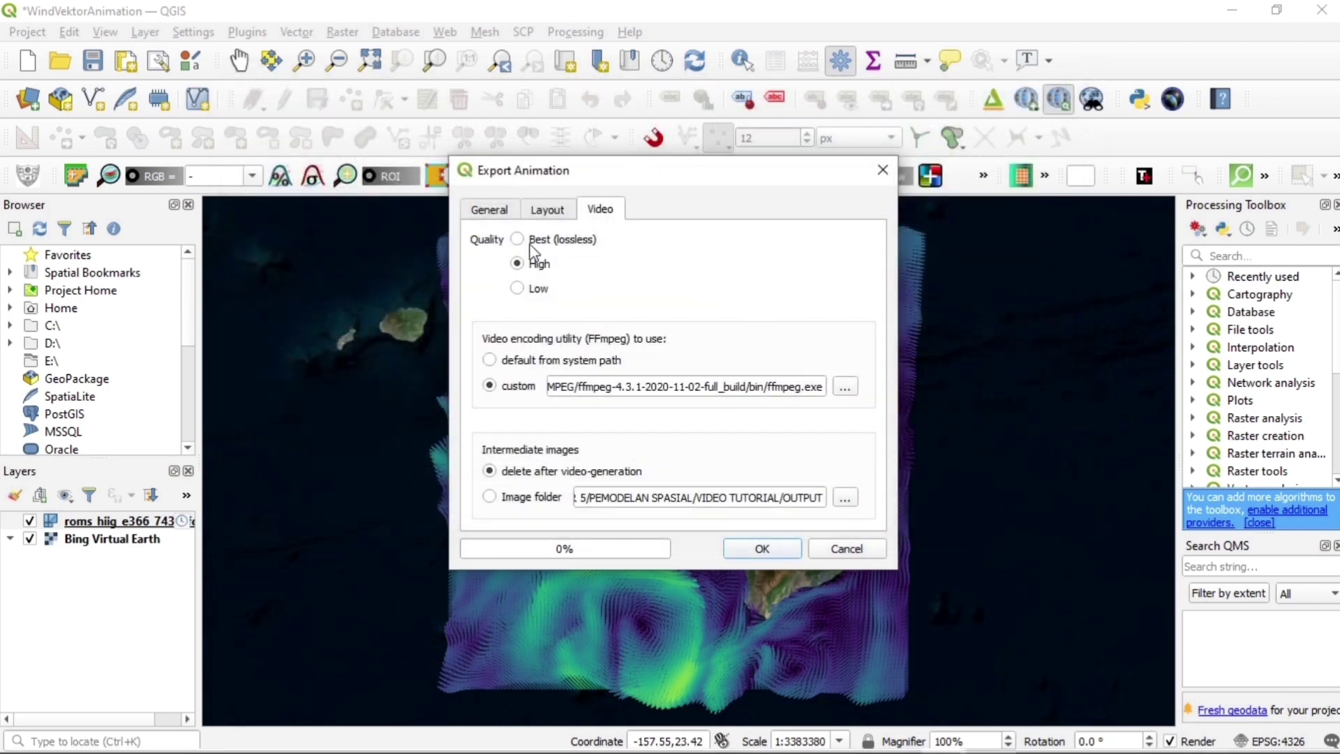
left_click(787, 551)
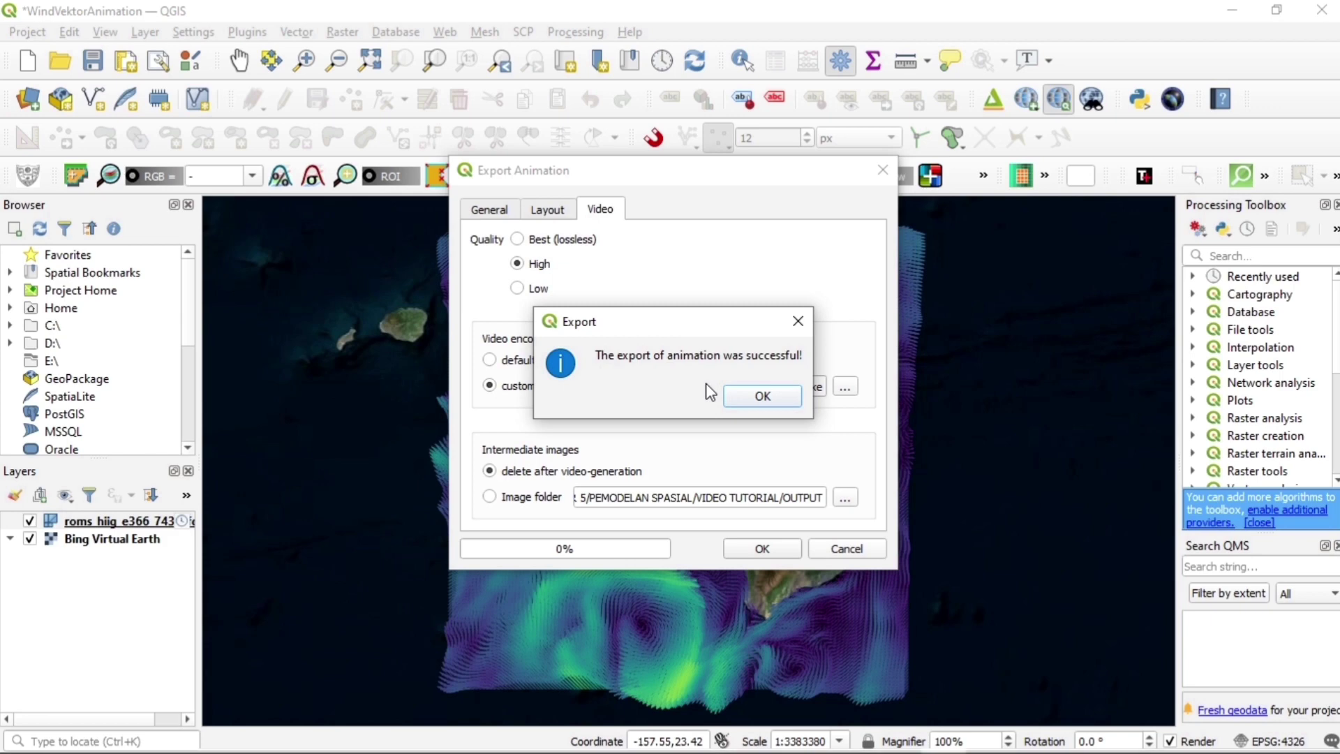
left_click(745, 395)
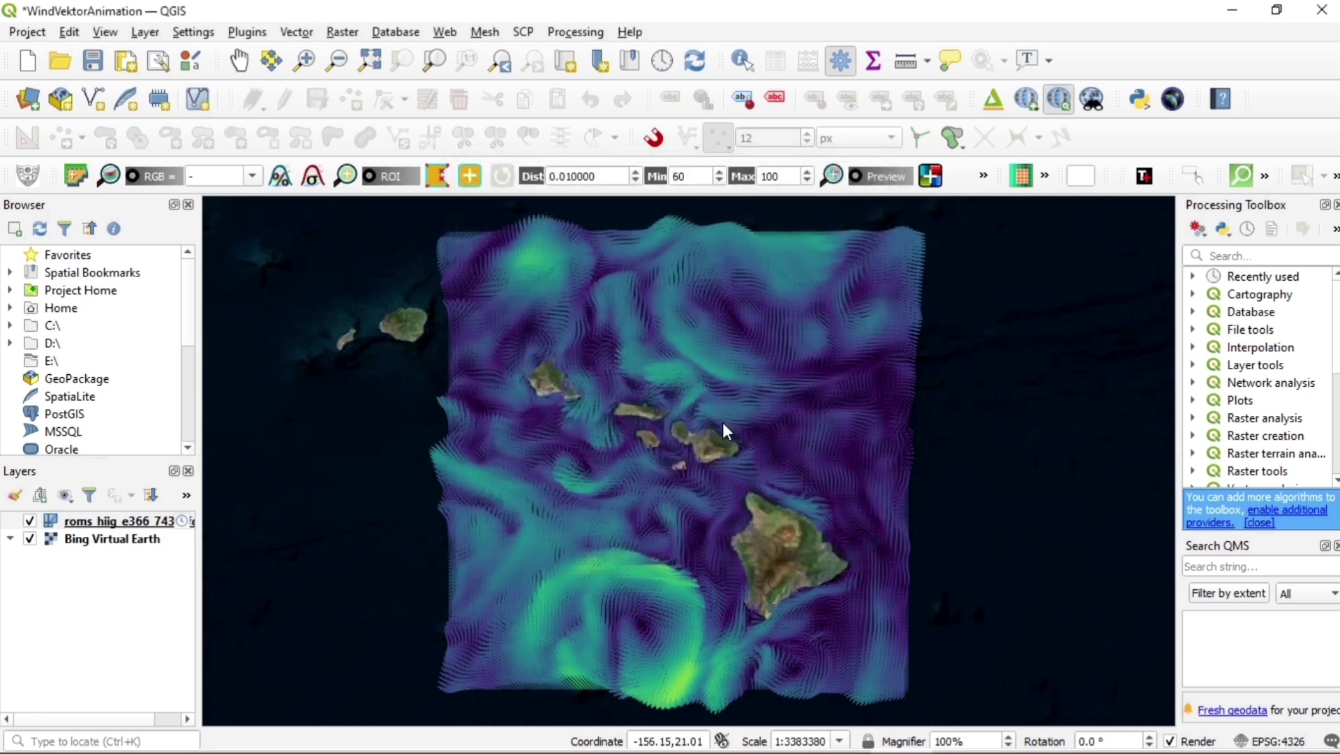
Step: Switch to File Explorer and play the exported WindVektorAnimation video from the OUTPUT folder
mouse_move(594, 751)
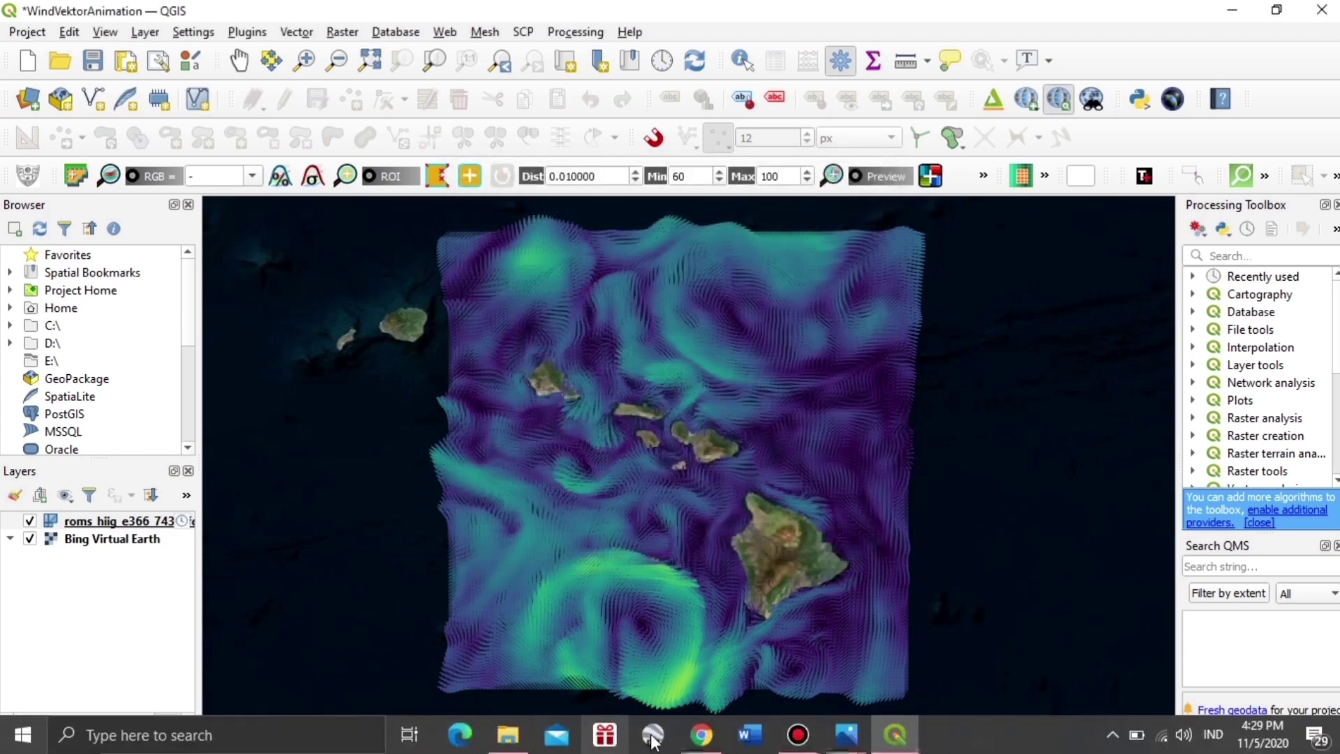
left_click(507, 736)
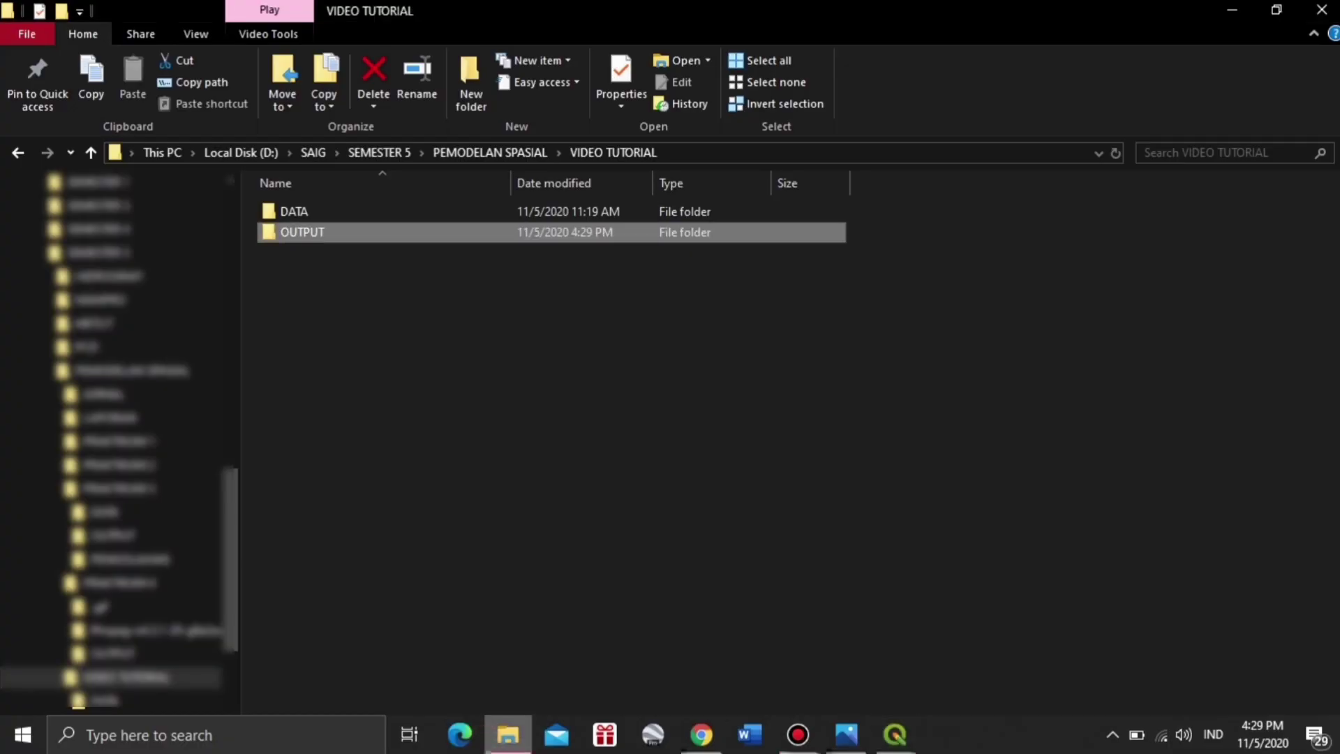
double_click(415, 238)
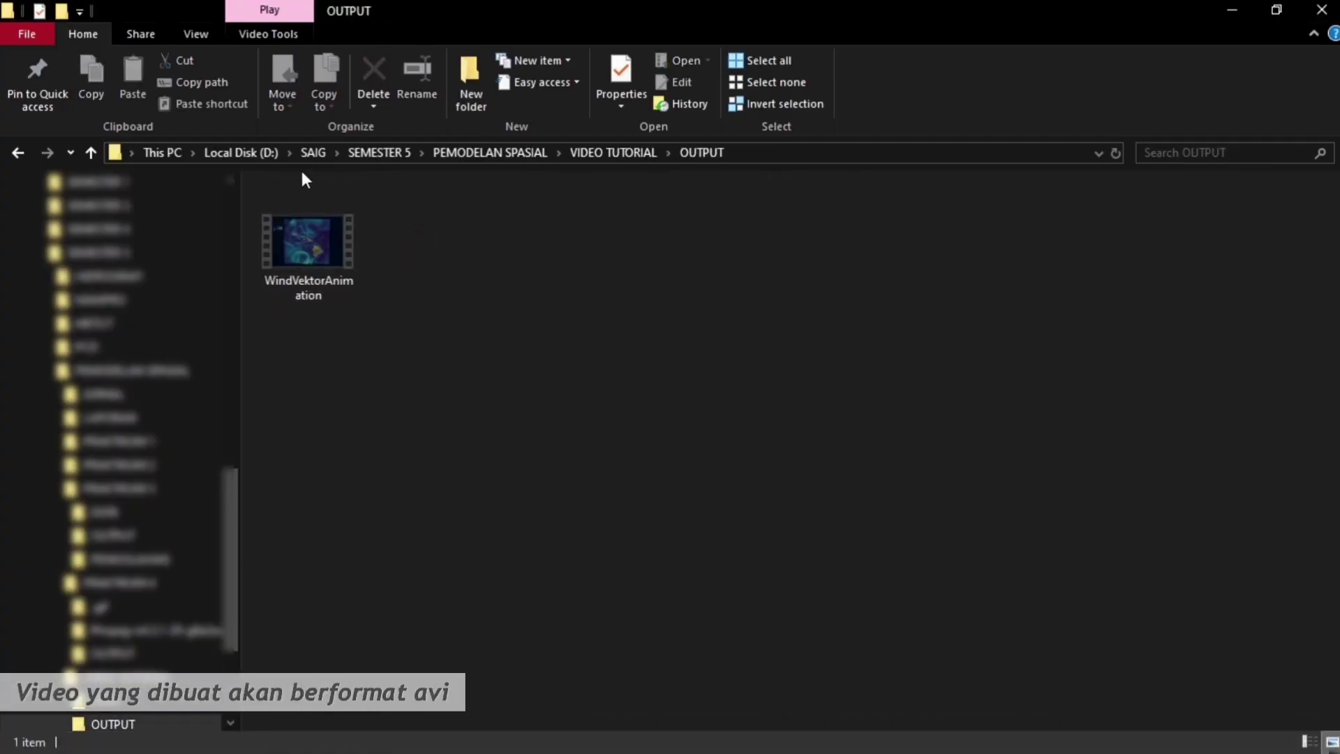
left_click(303, 233)
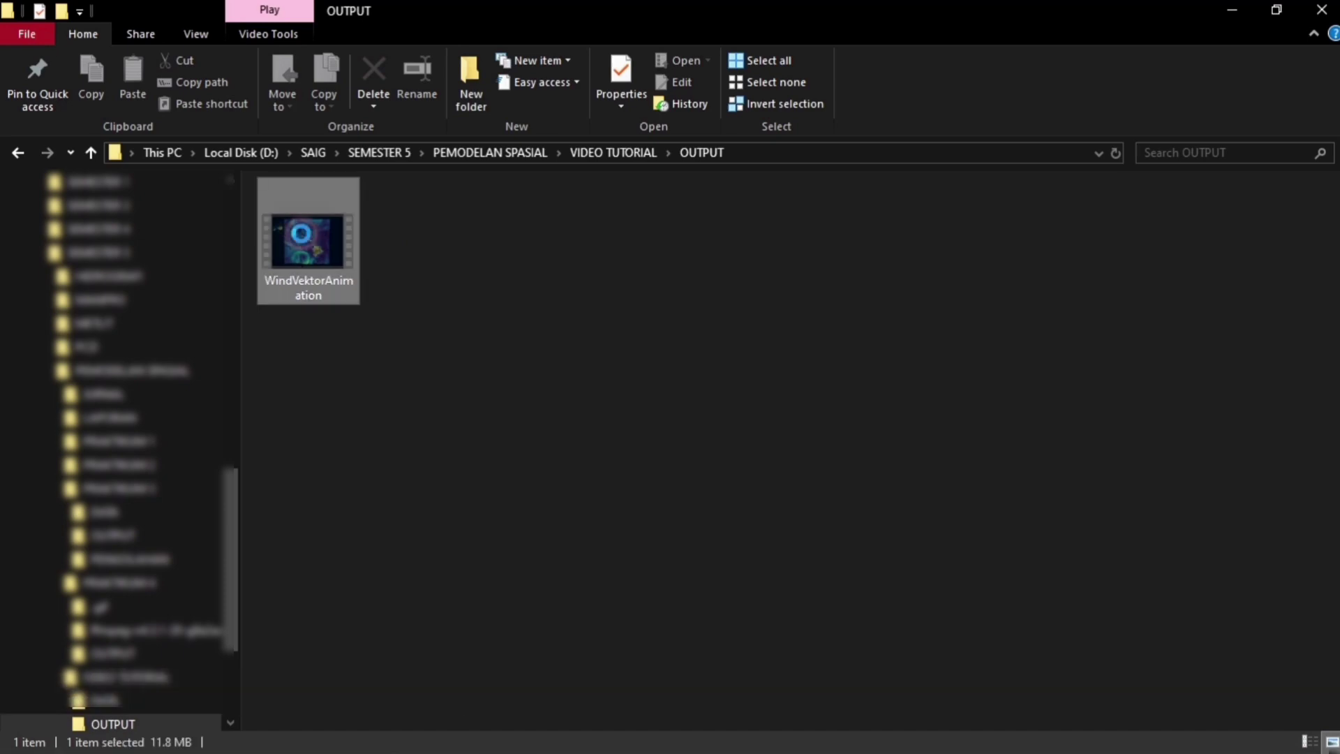
key("Return")
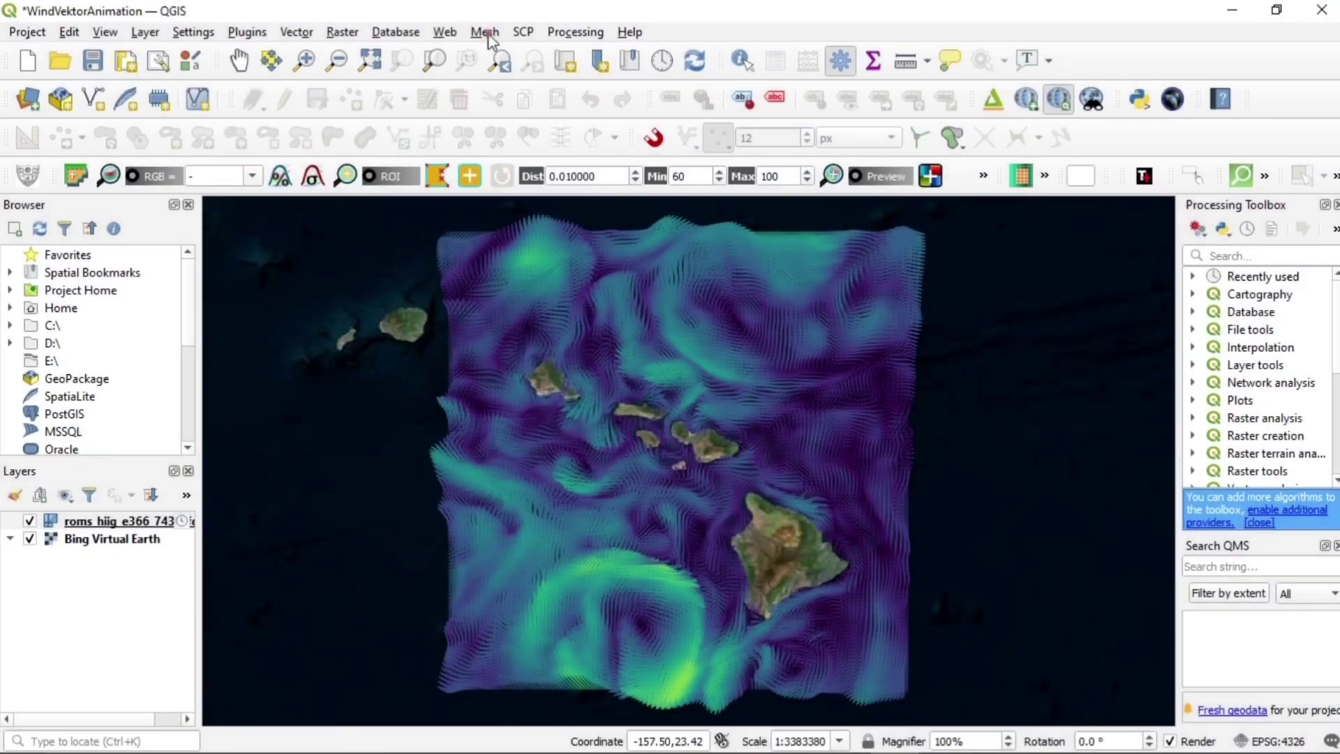
Step: Reopen Crayfish's Export Animation dialog in QGIS and keep the intermediate images in the VIDEO TUTORIAL/OUTPUT image folder
left_click(487, 32)
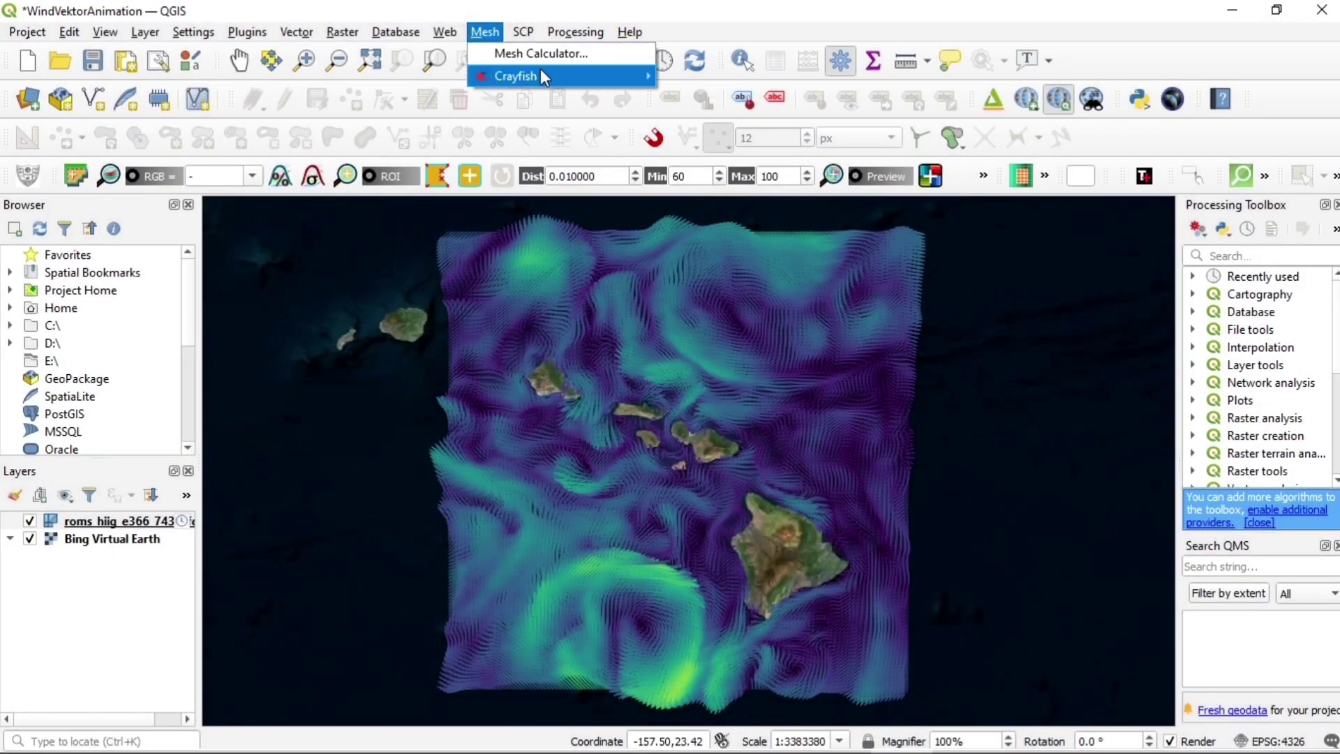
mouse_move(592, 76)
left_click(705, 143)
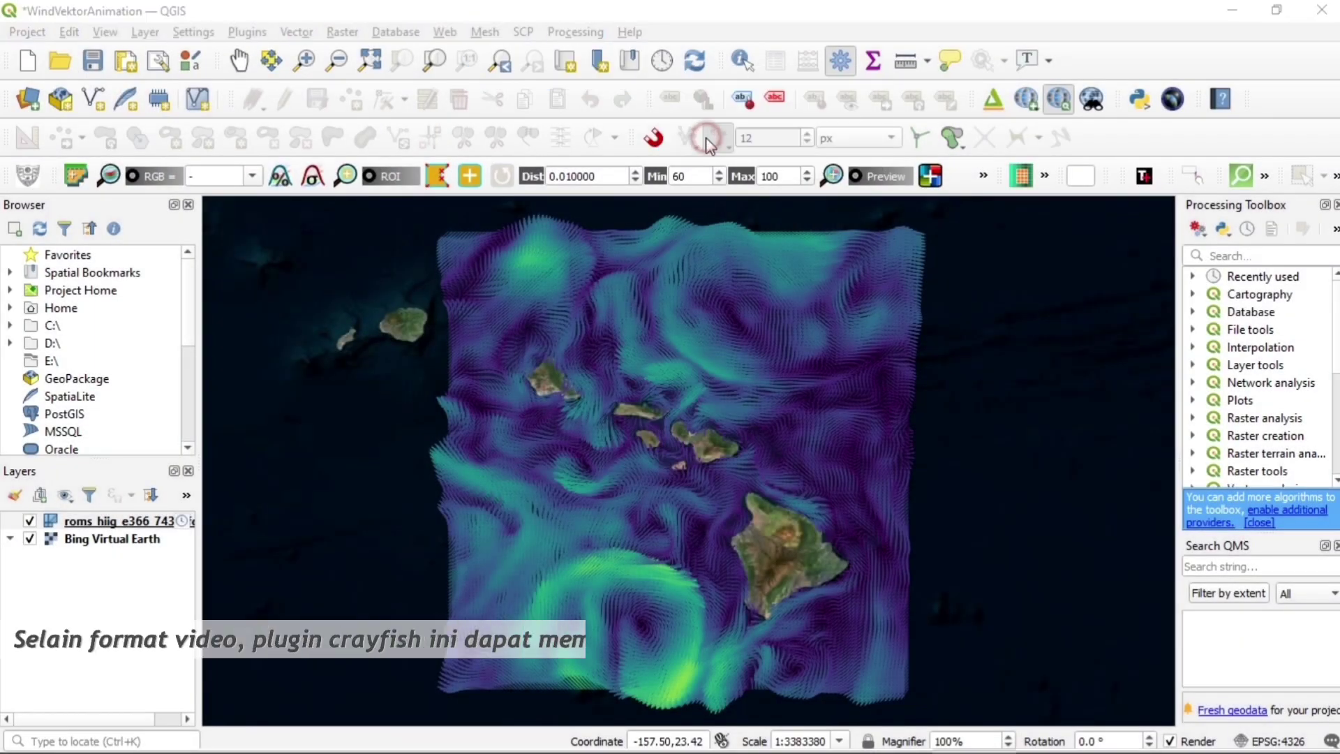
left_click(603, 213)
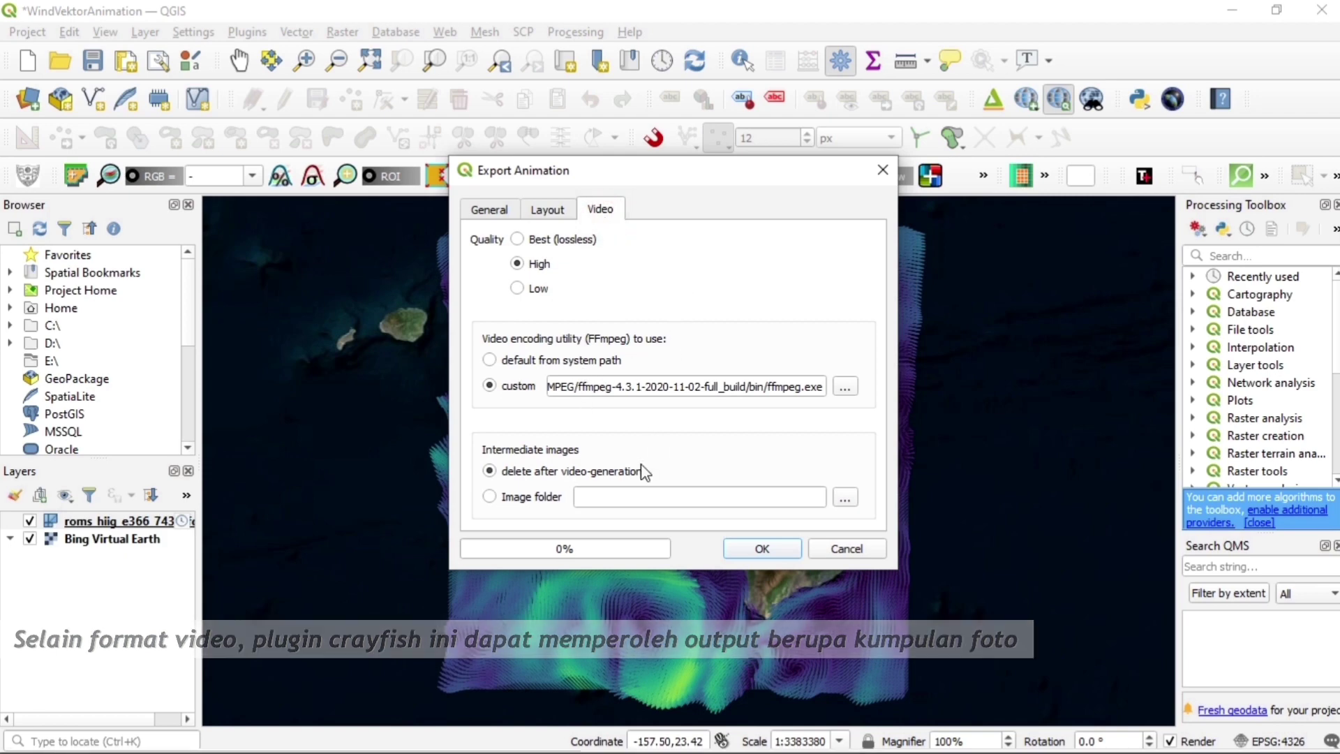
left_click(490, 497)
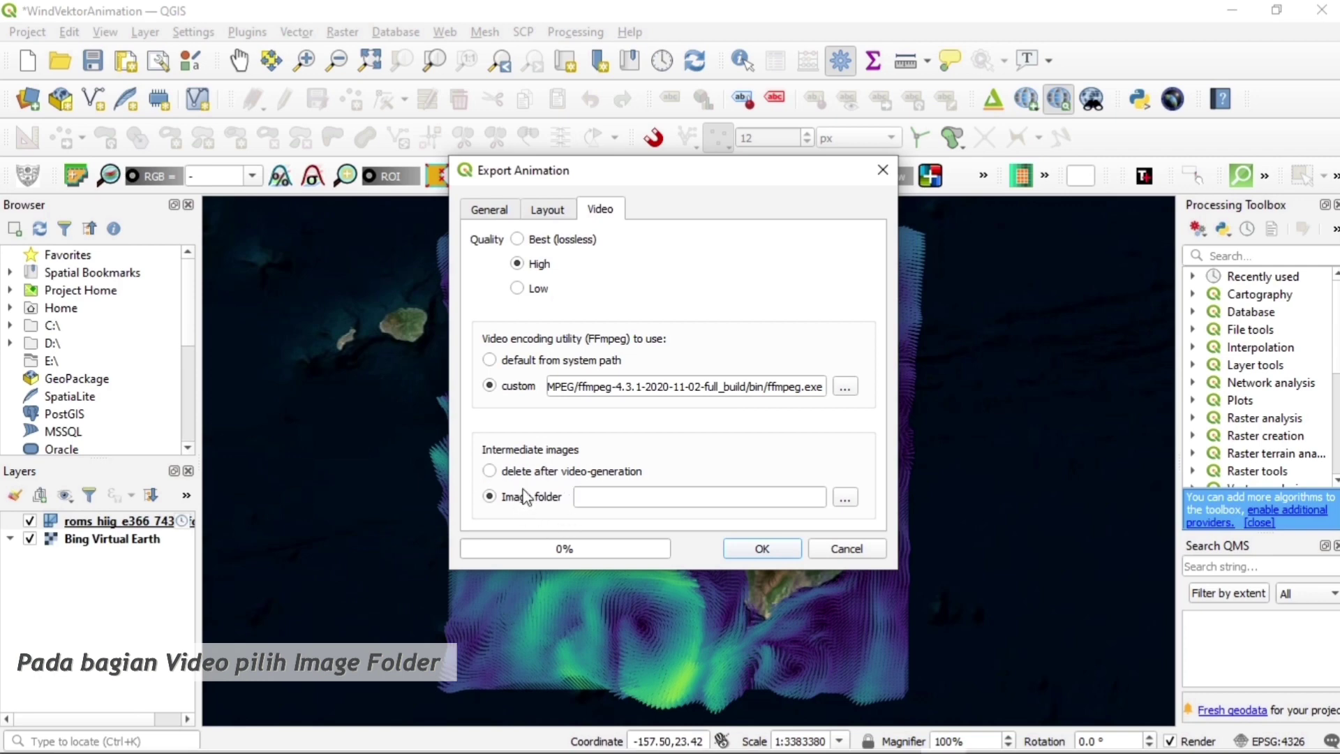
left_click(846, 497)
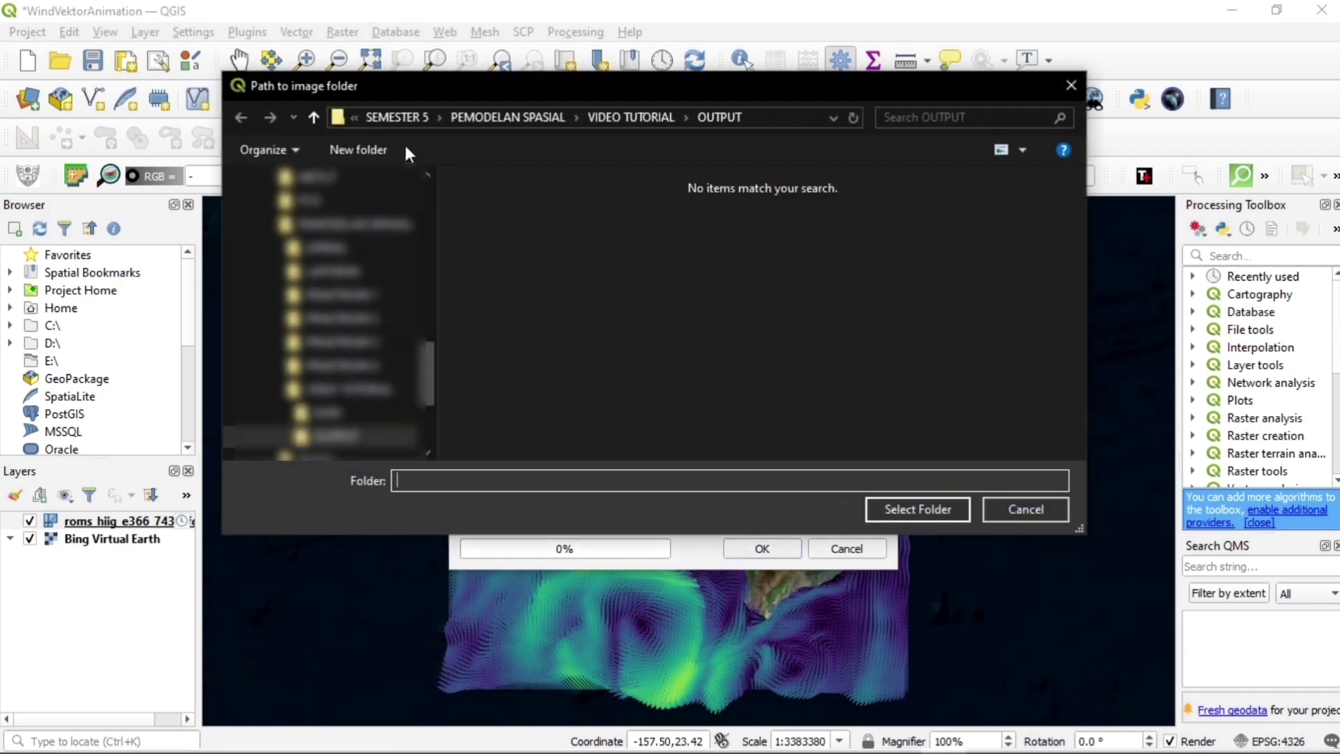
left_click(633, 116)
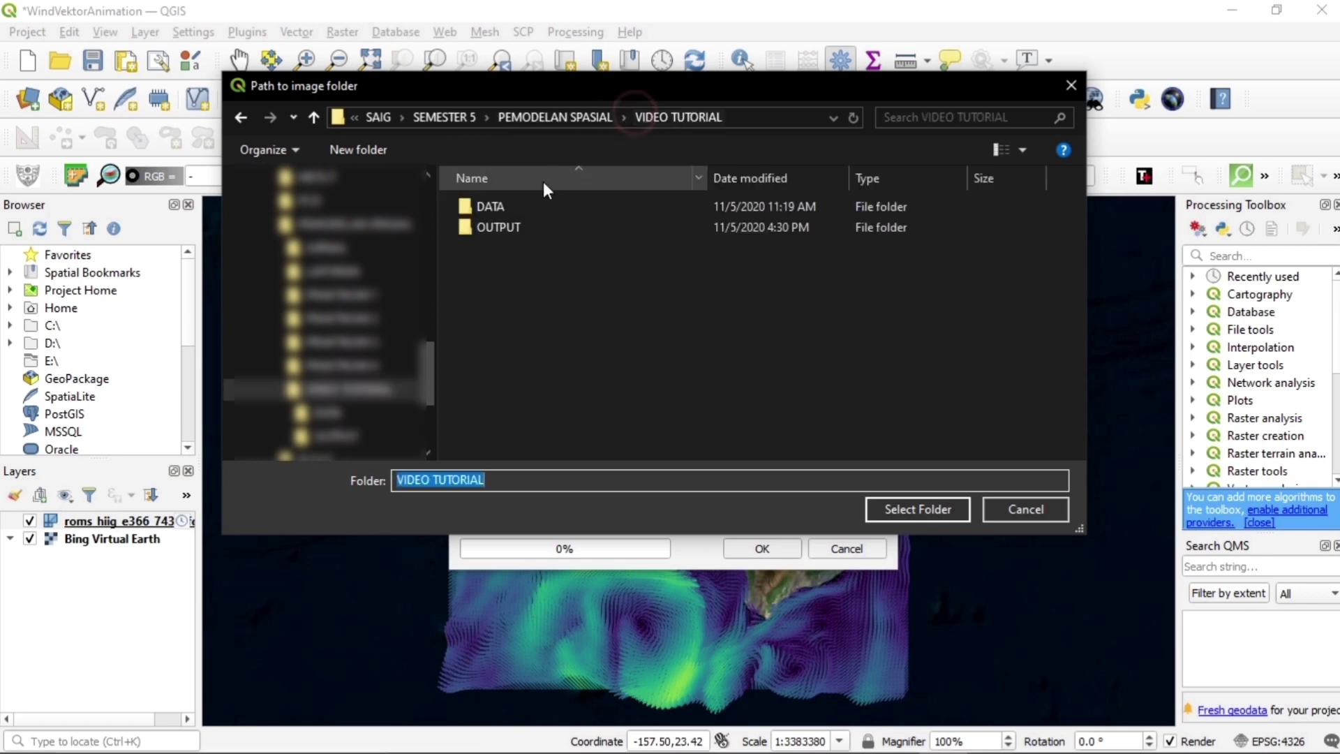
left_click(530, 227)
left_click(913, 509)
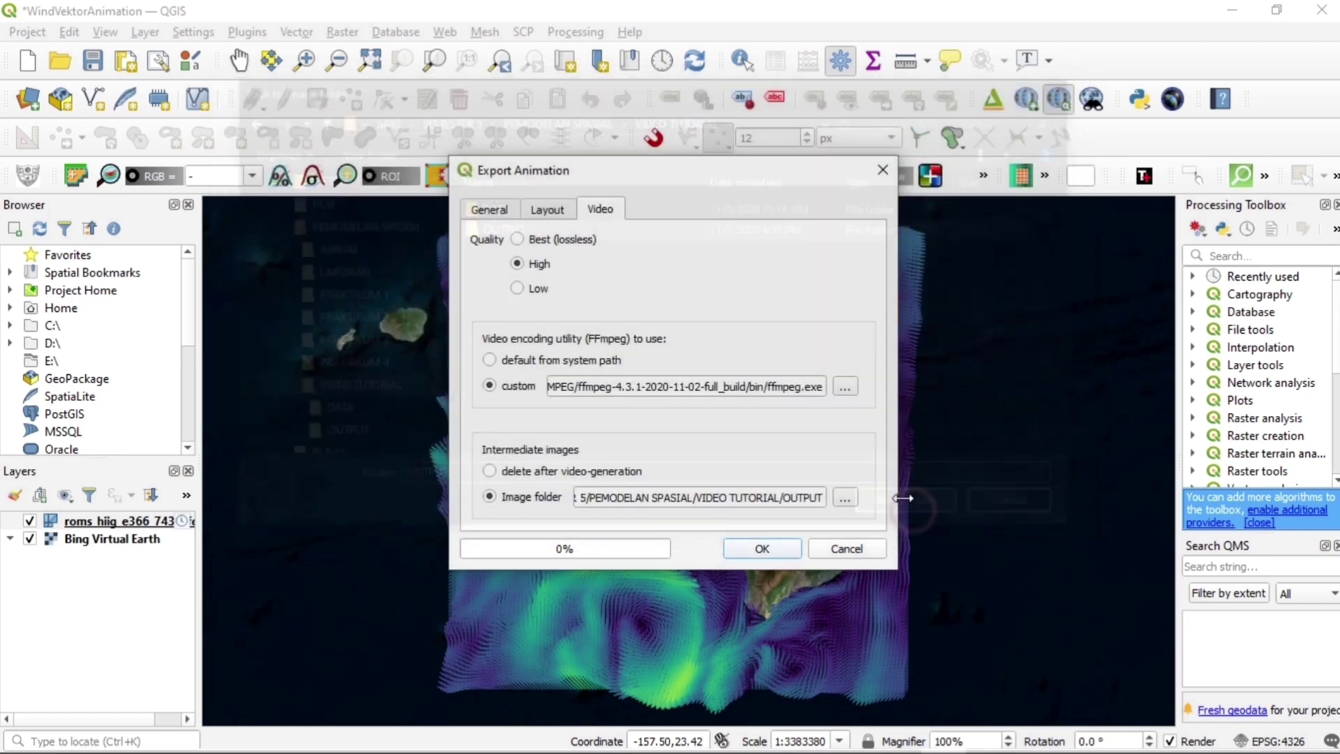
Step: Export the animation with its intermediate images and switch to File Explorer to check the output
left_click(762, 550)
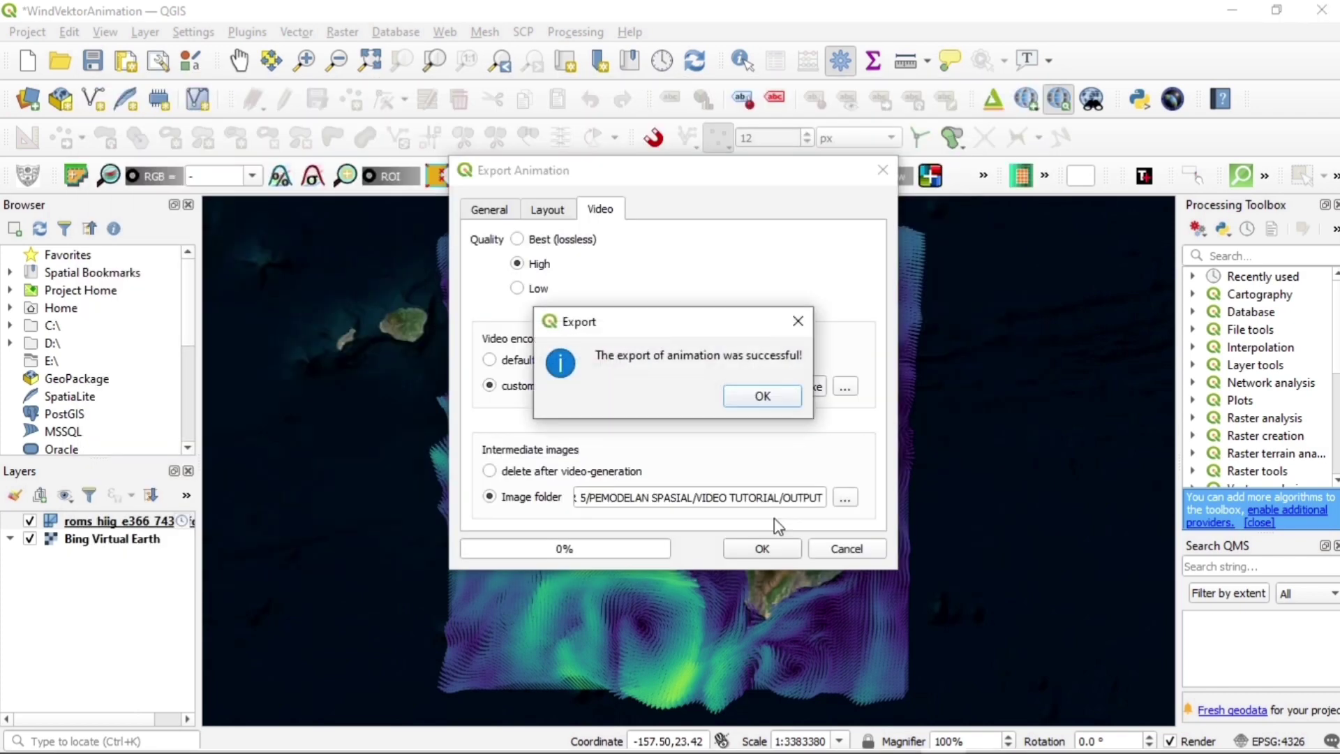
left_click(768, 395)
left_click(507, 743)
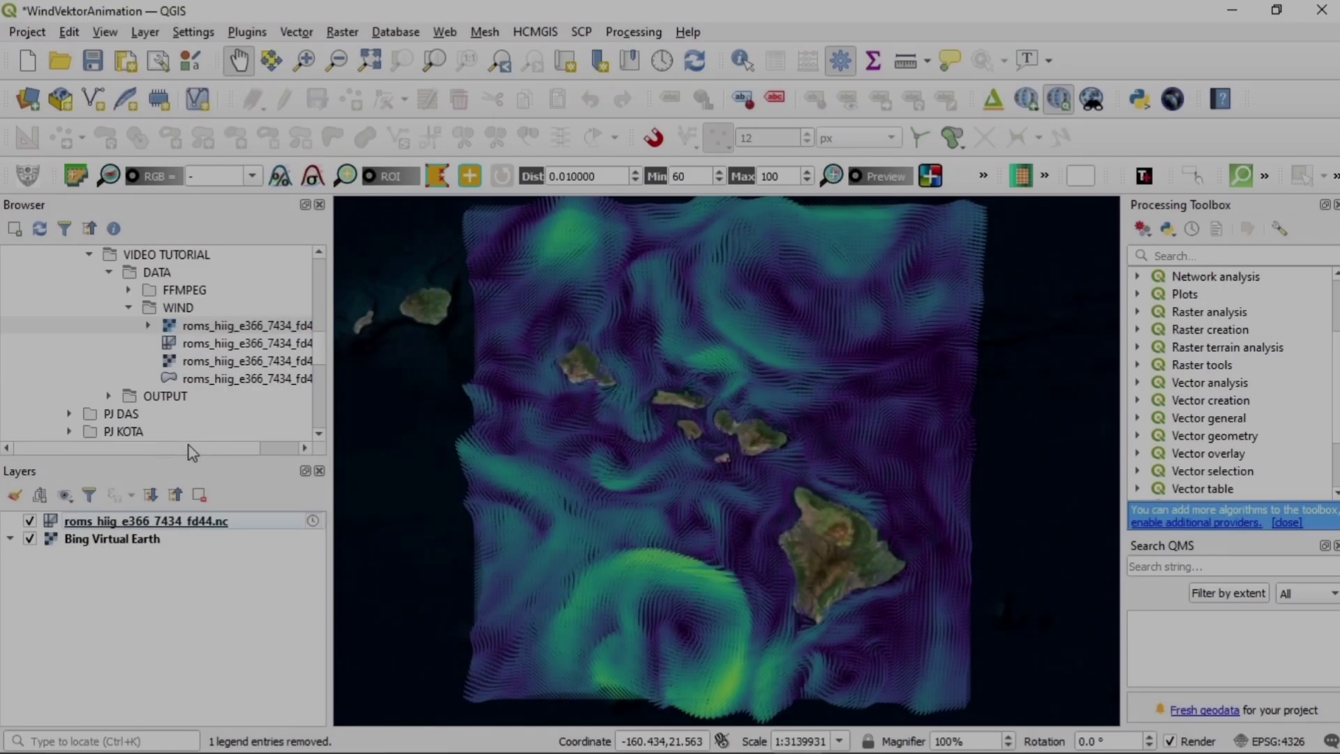
Step: Add only the u and v raster layers of roms_hiig_e366_7434_fd44.nc.nc from the WIND folder to the QGIS map
left_click(188, 448)
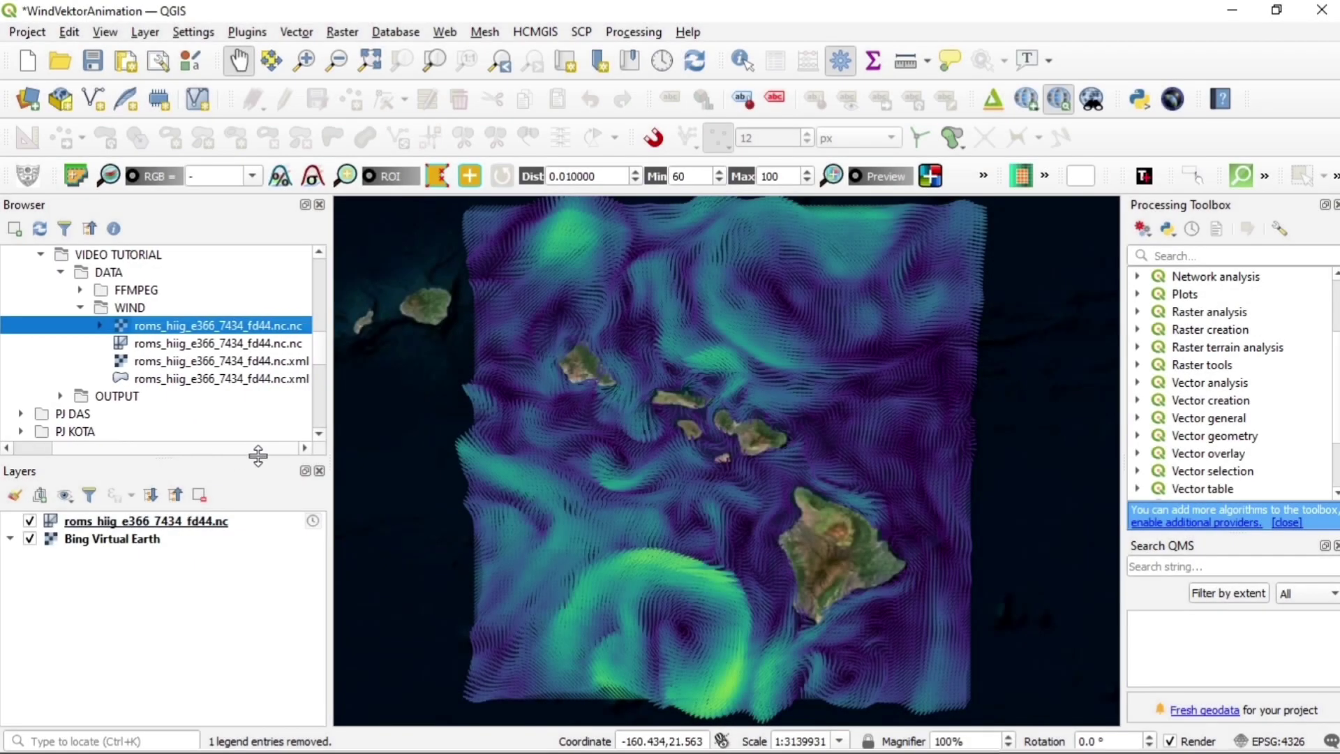
double_click(192, 328)
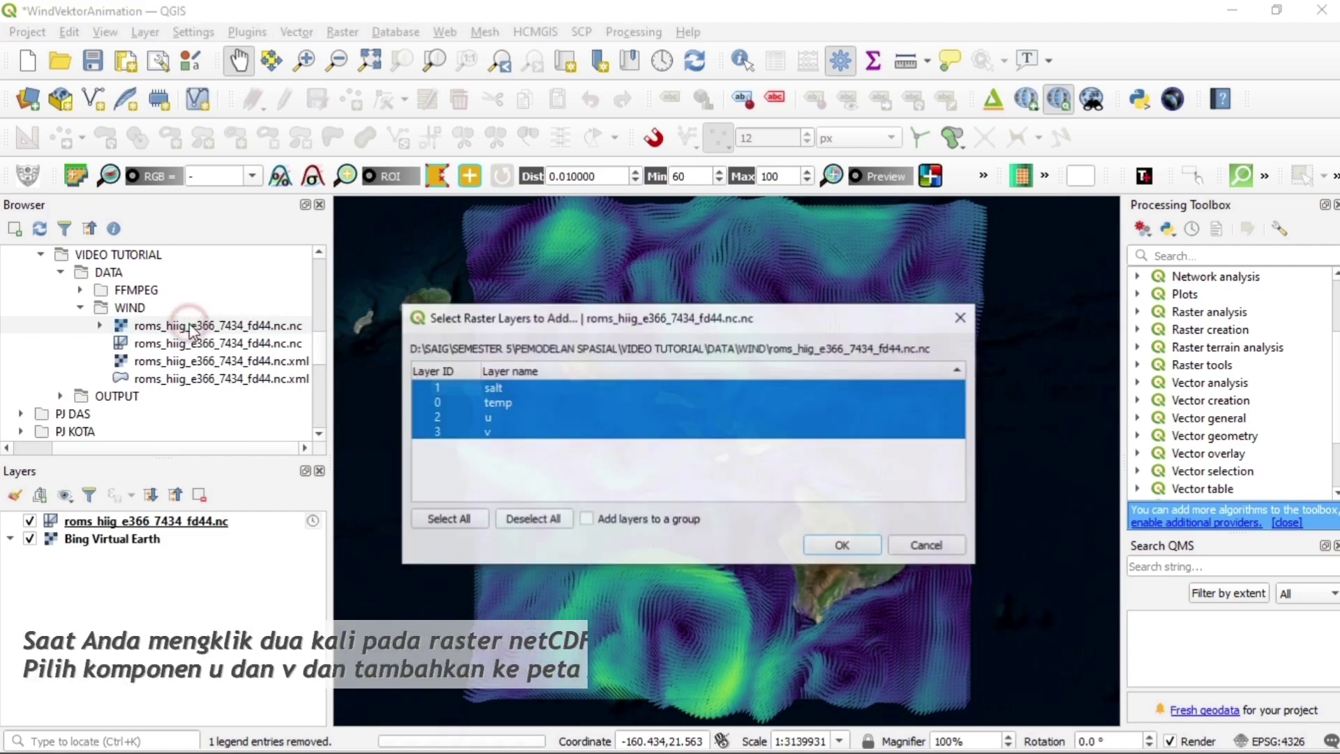
left_click(435, 419)
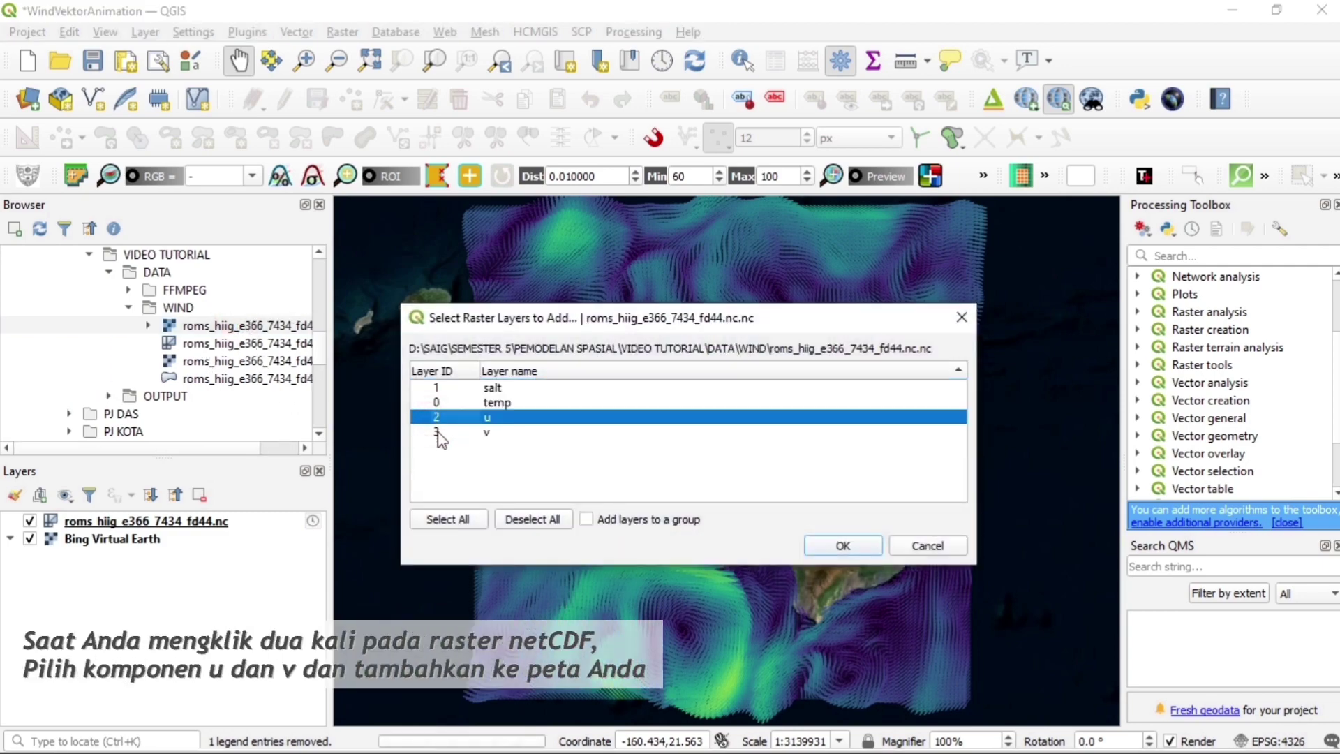
left_click(437, 433, "ctrl")
left_click(822, 545)
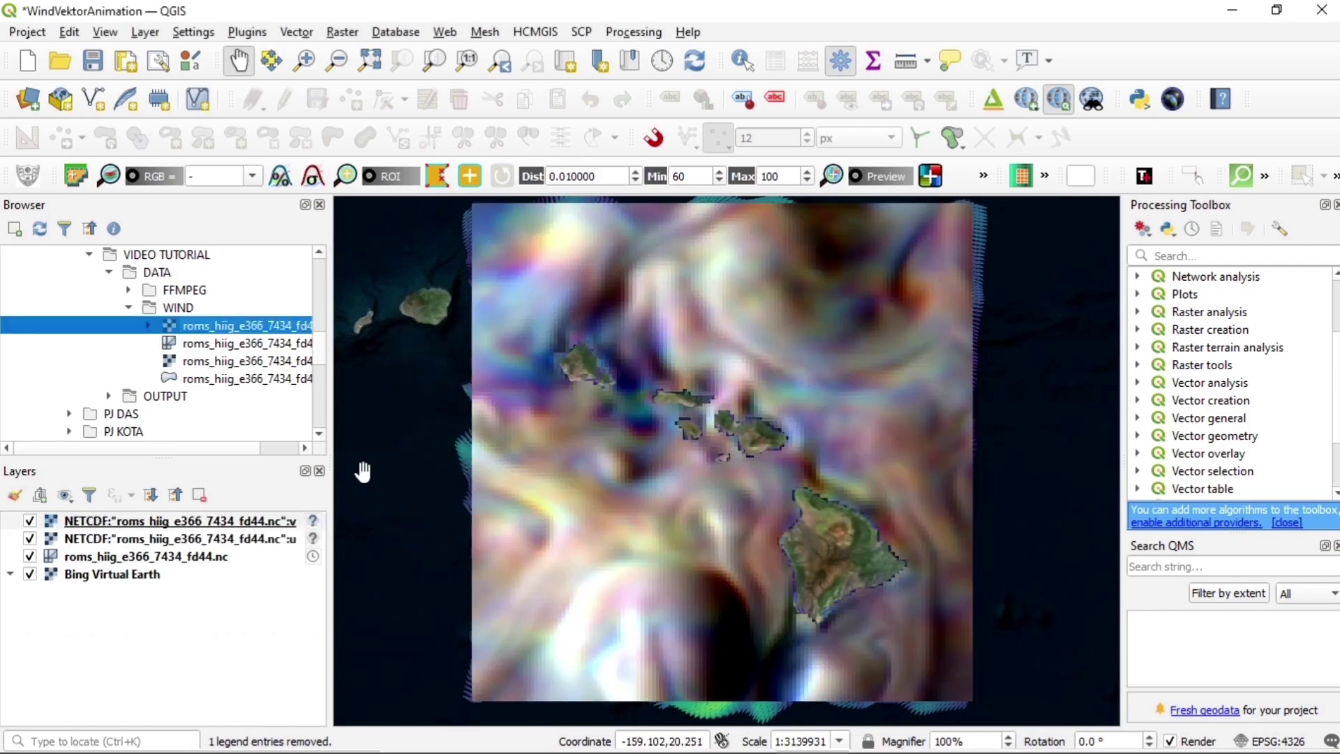
Step: Assign the WGS 84 (EPSG:4326) coordinate reference system to the v raster layer
left_click(313, 522)
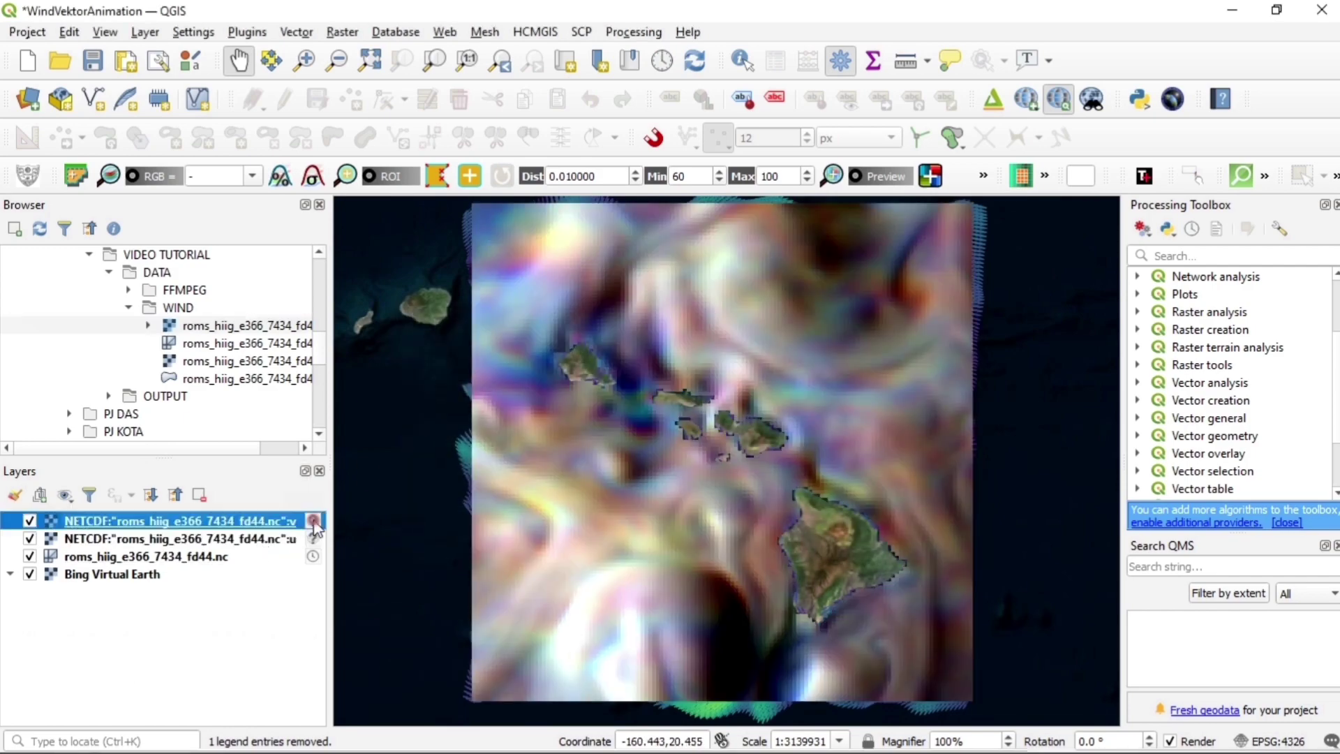
left_click(571, 226)
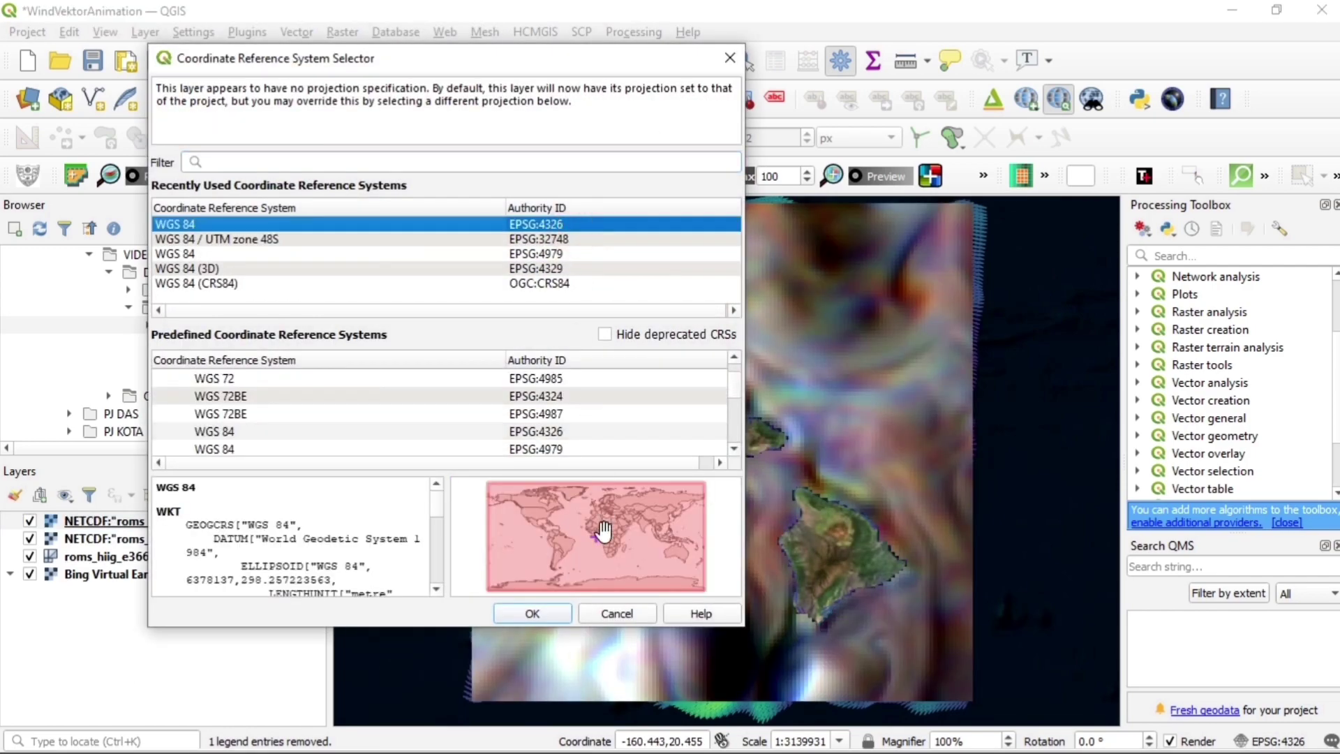
left_click(534, 613)
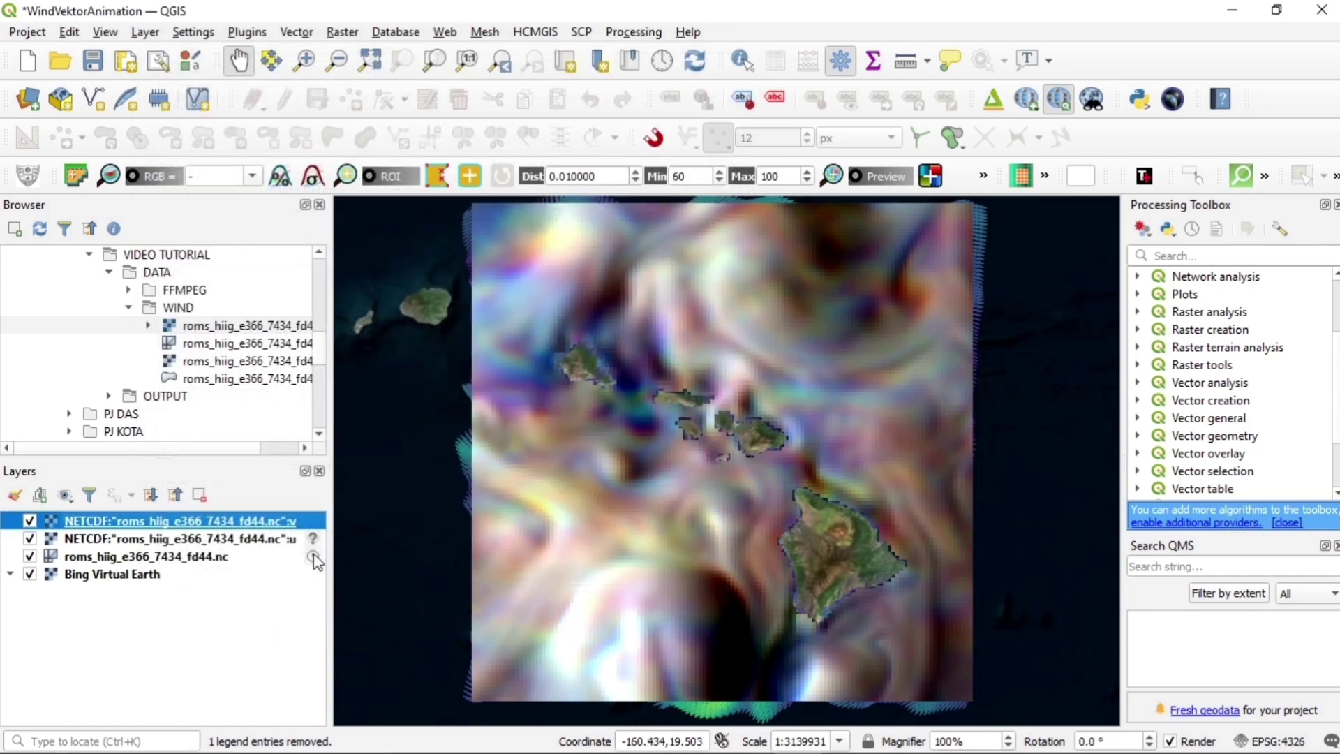
Step: Assign the WGS 84 (EPSG:4326) coordinate reference system to the u raster layer
left_click(314, 538)
left_click(528, 229)
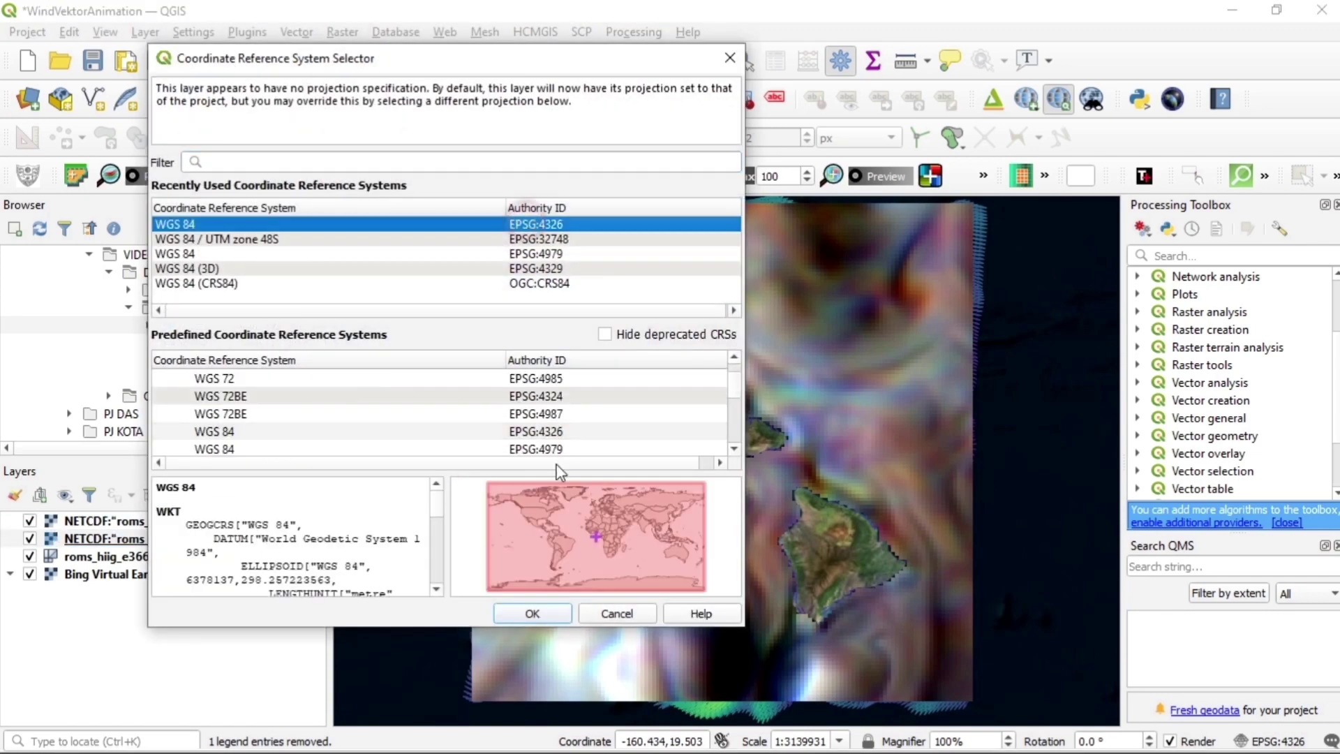
left_click(540, 611)
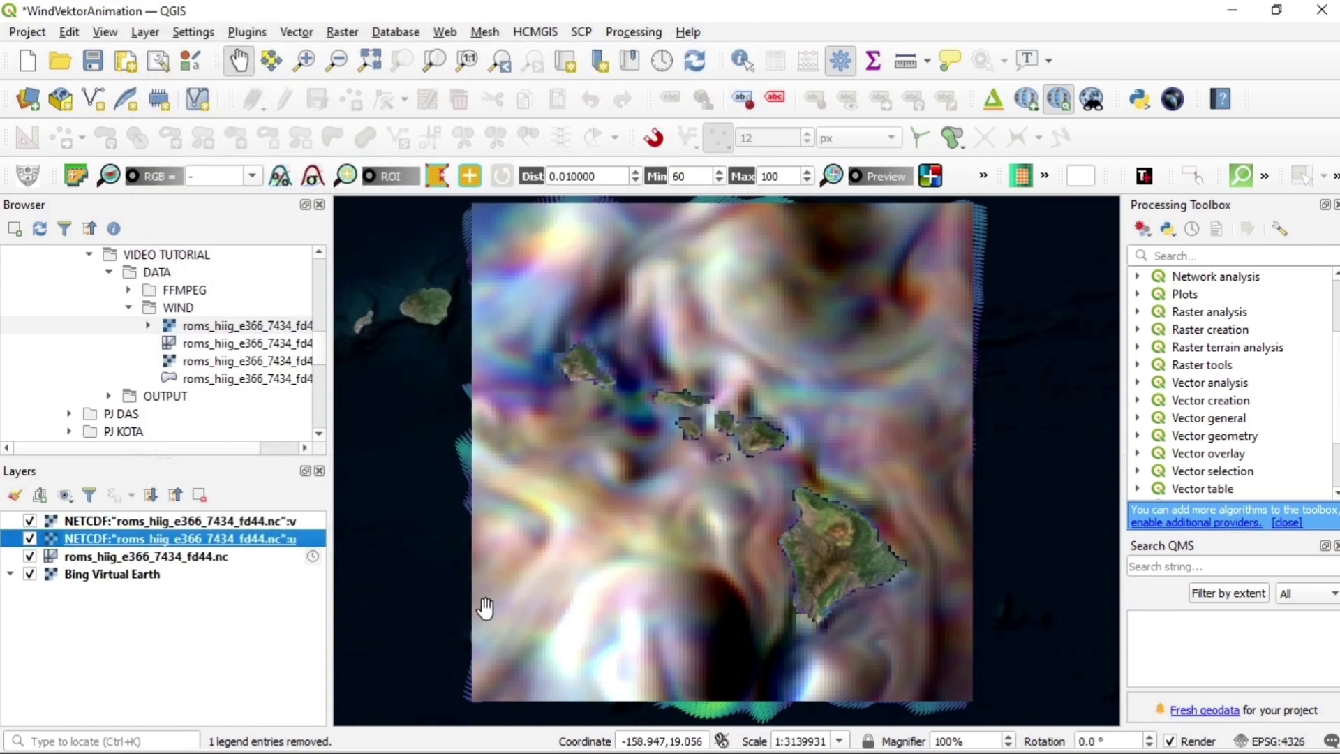
left_click(280, 617)
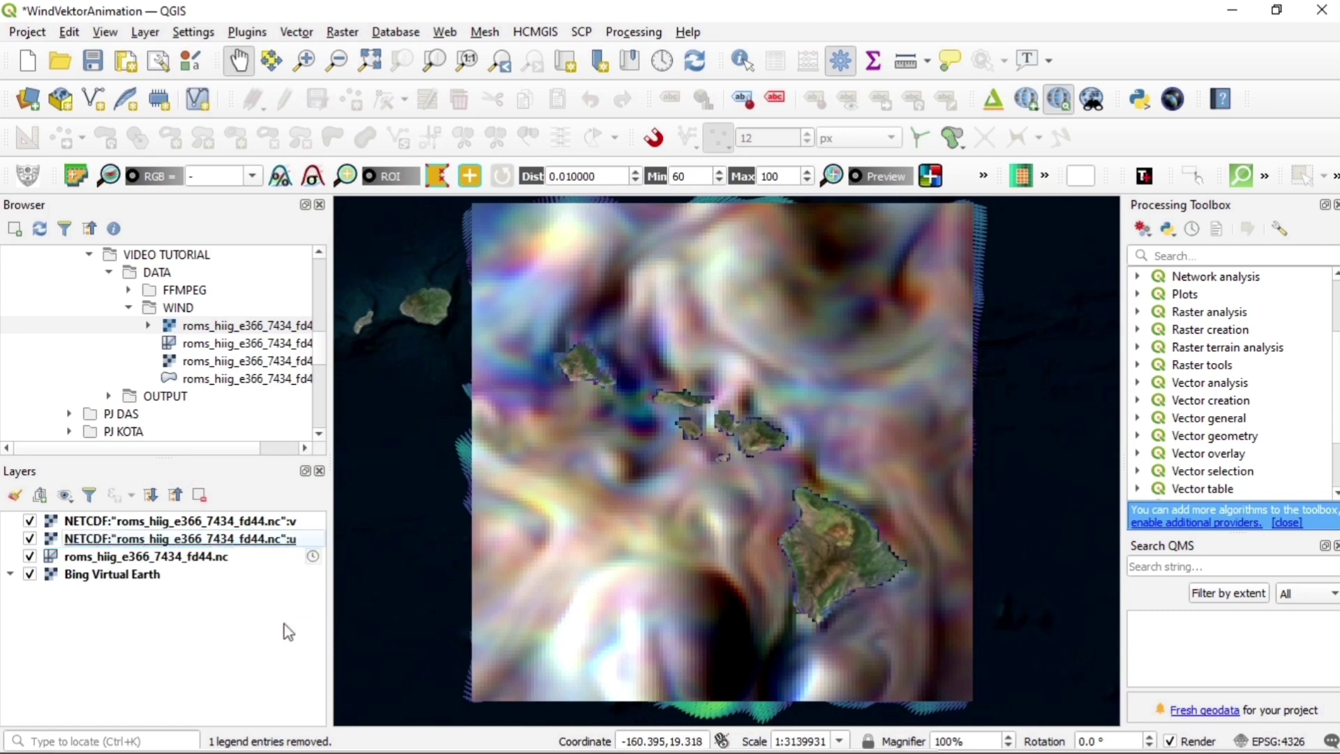
Step: Set up the Raster pixels to points algorithm on the u raster layer with Band 01 and the field name U
double_click(1184, 401)
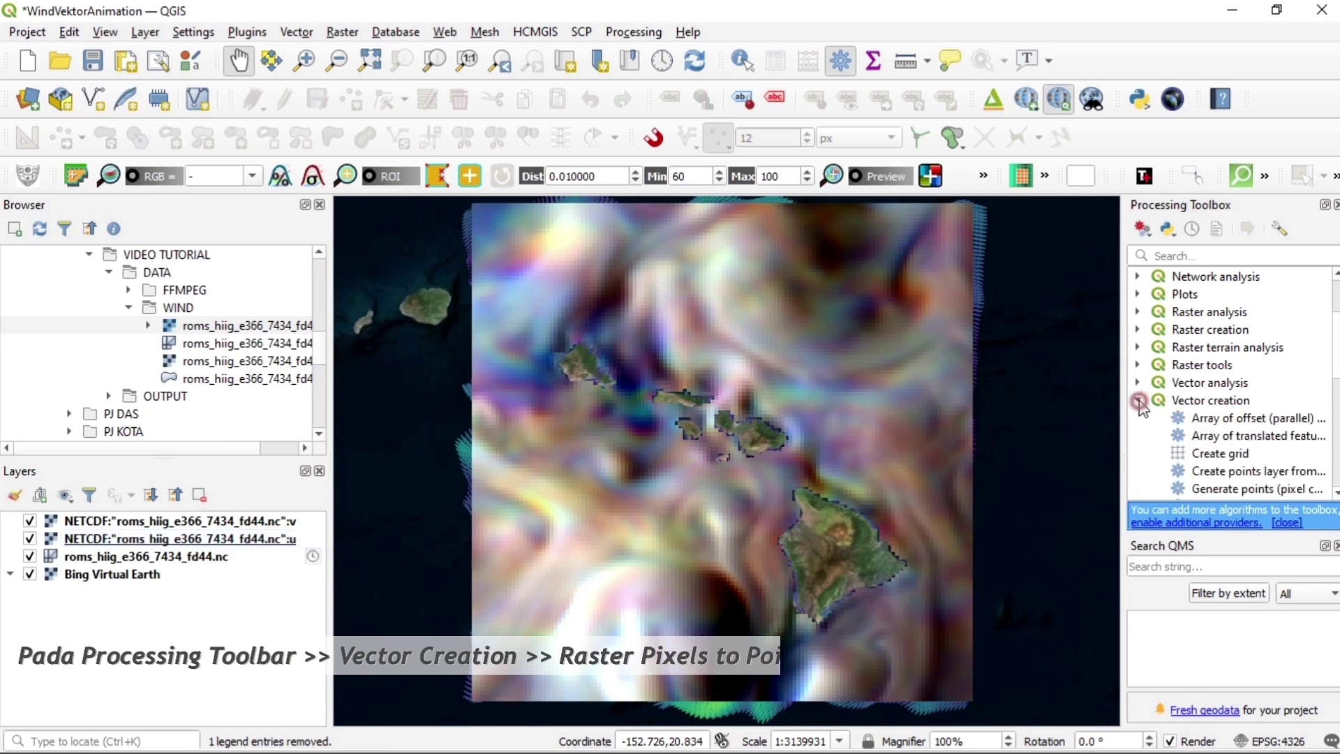
scroll(1187, 408, "down", 3)
left_click(1229, 485)
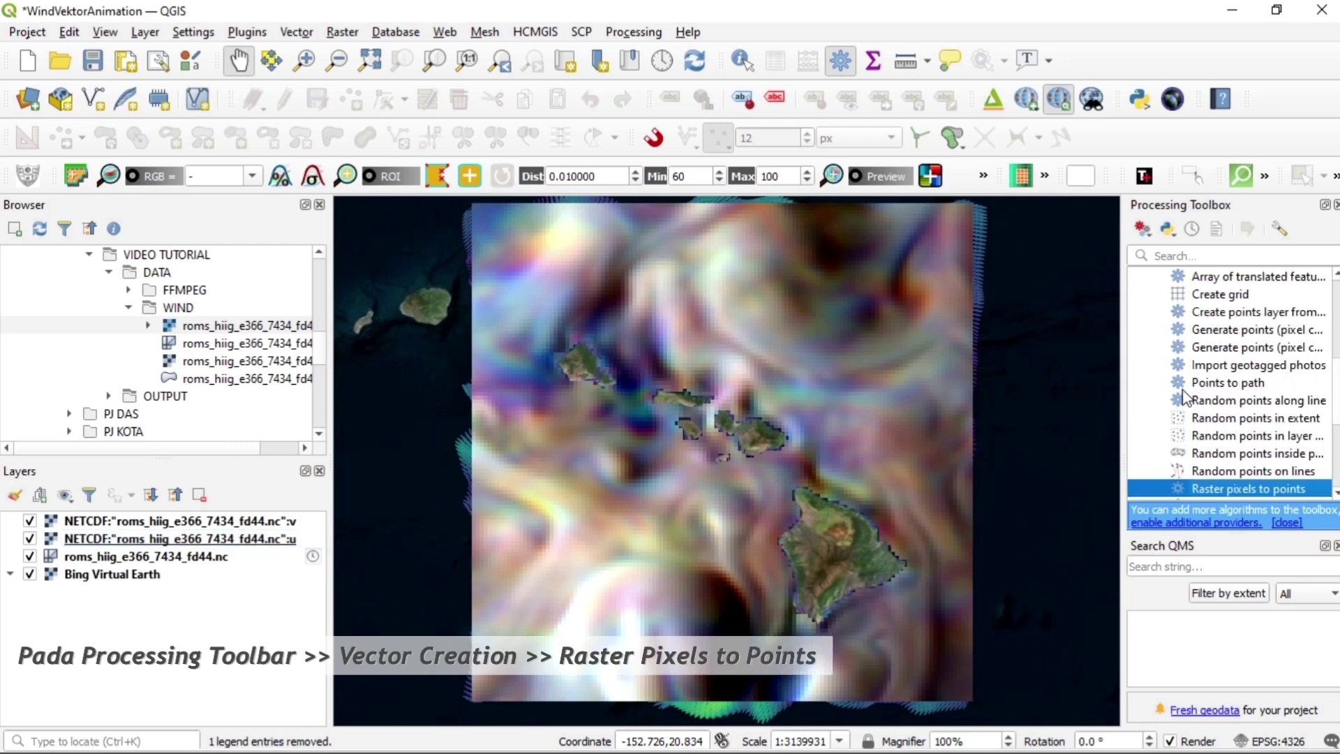
scroll(1212, 424, "down", 1)
double_click(1213, 434)
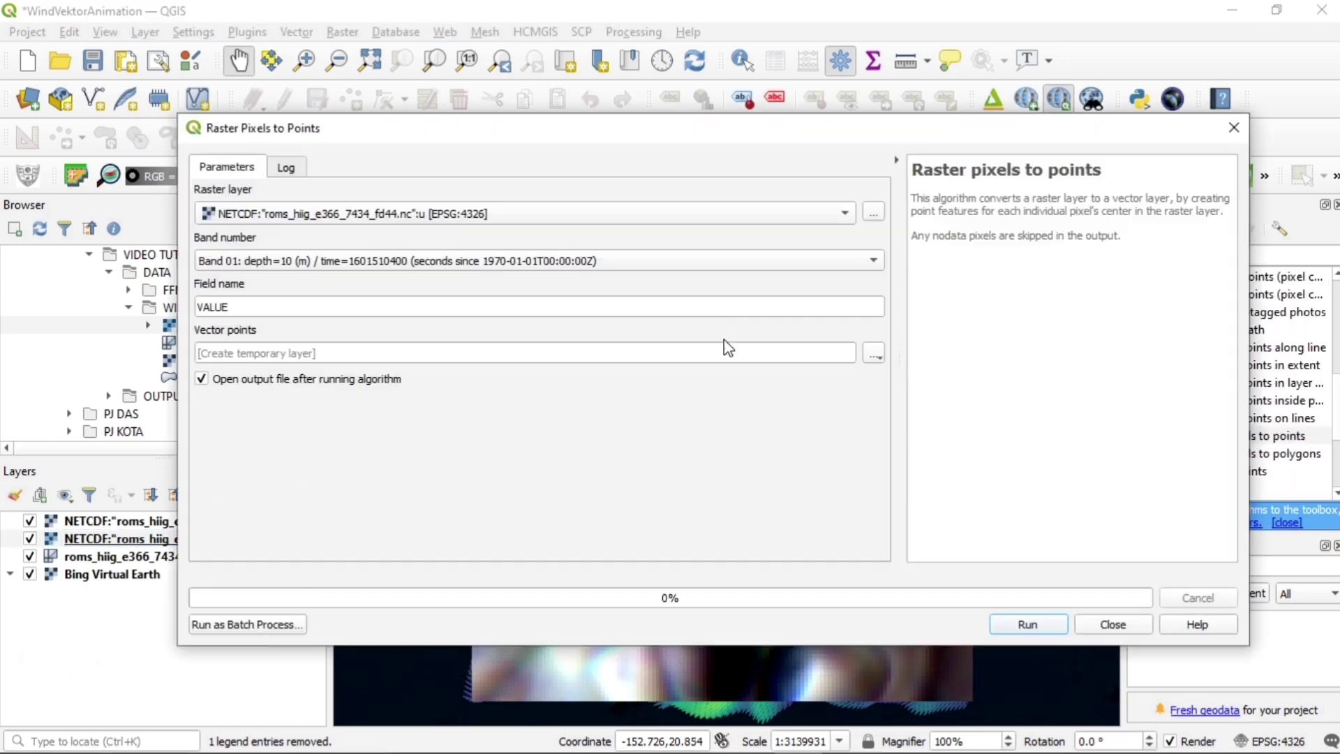
left_click(677, 213)
left_click(585, 213)
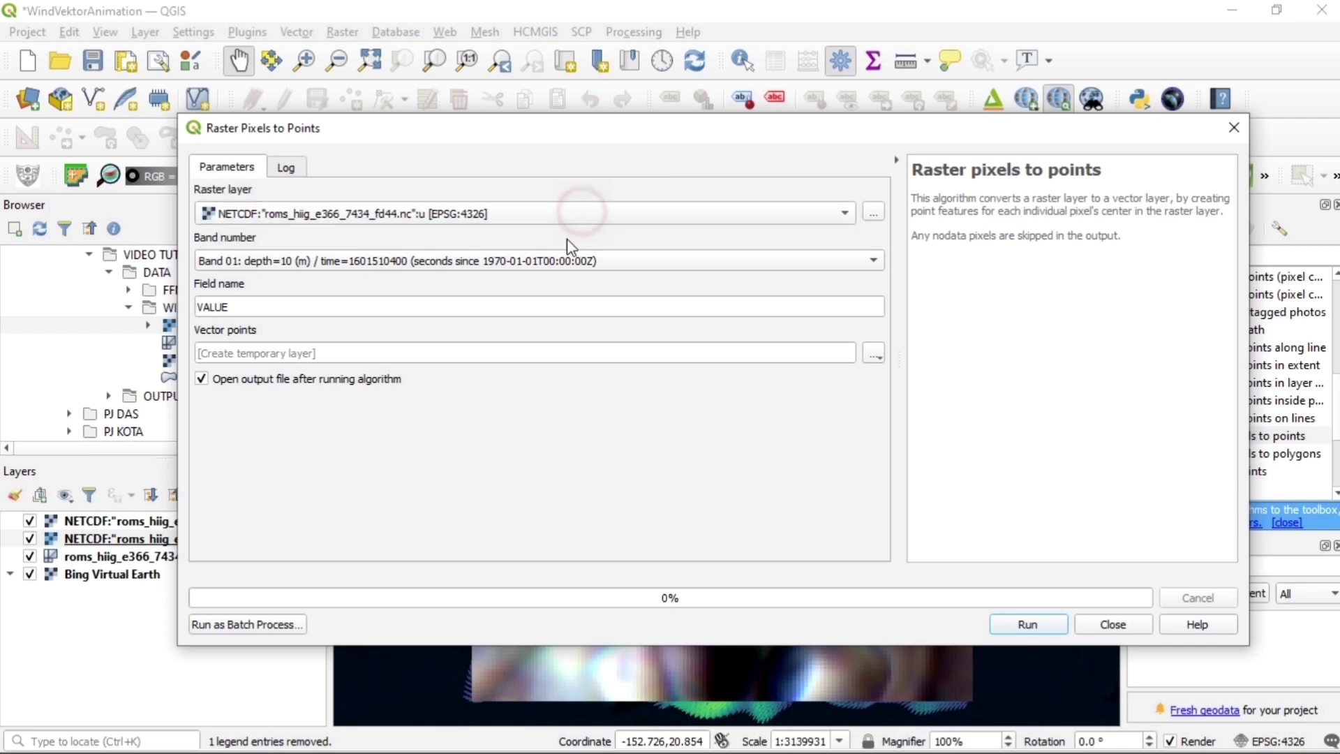
left_click(592, 265)
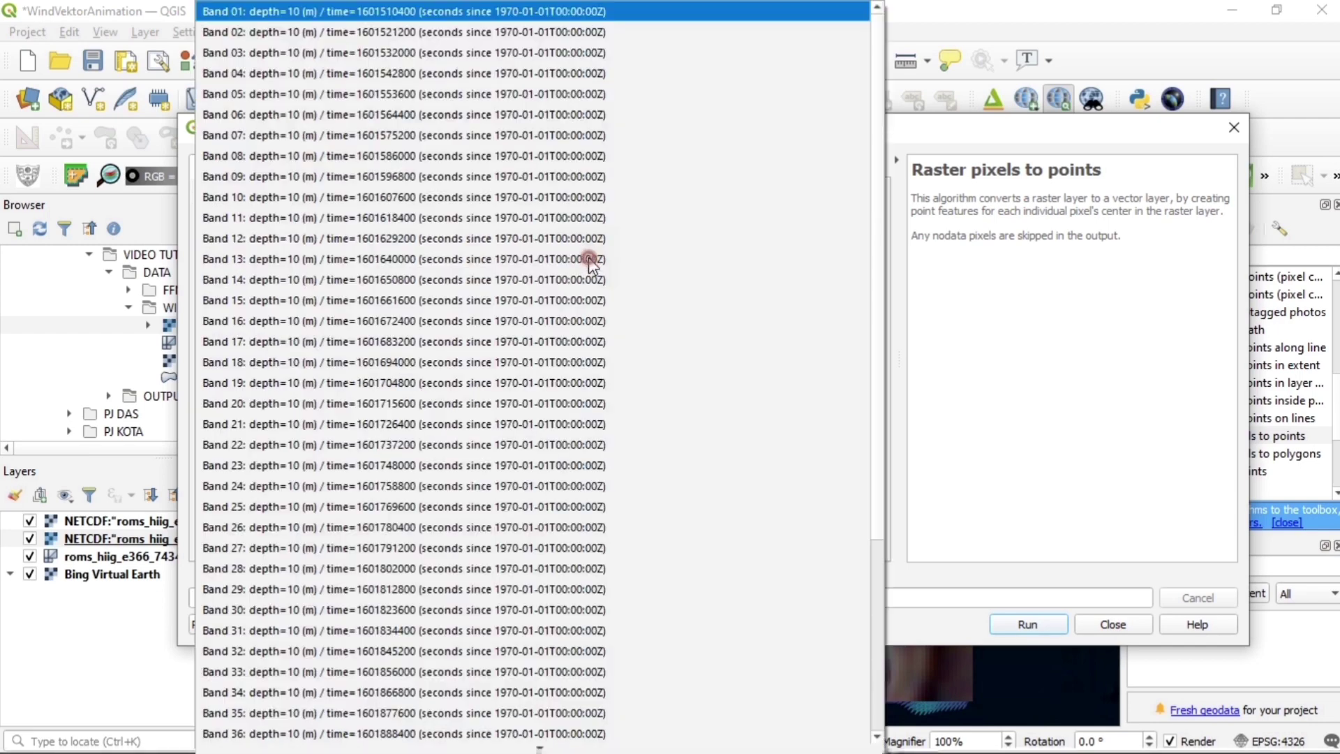
left_click(615, 14)
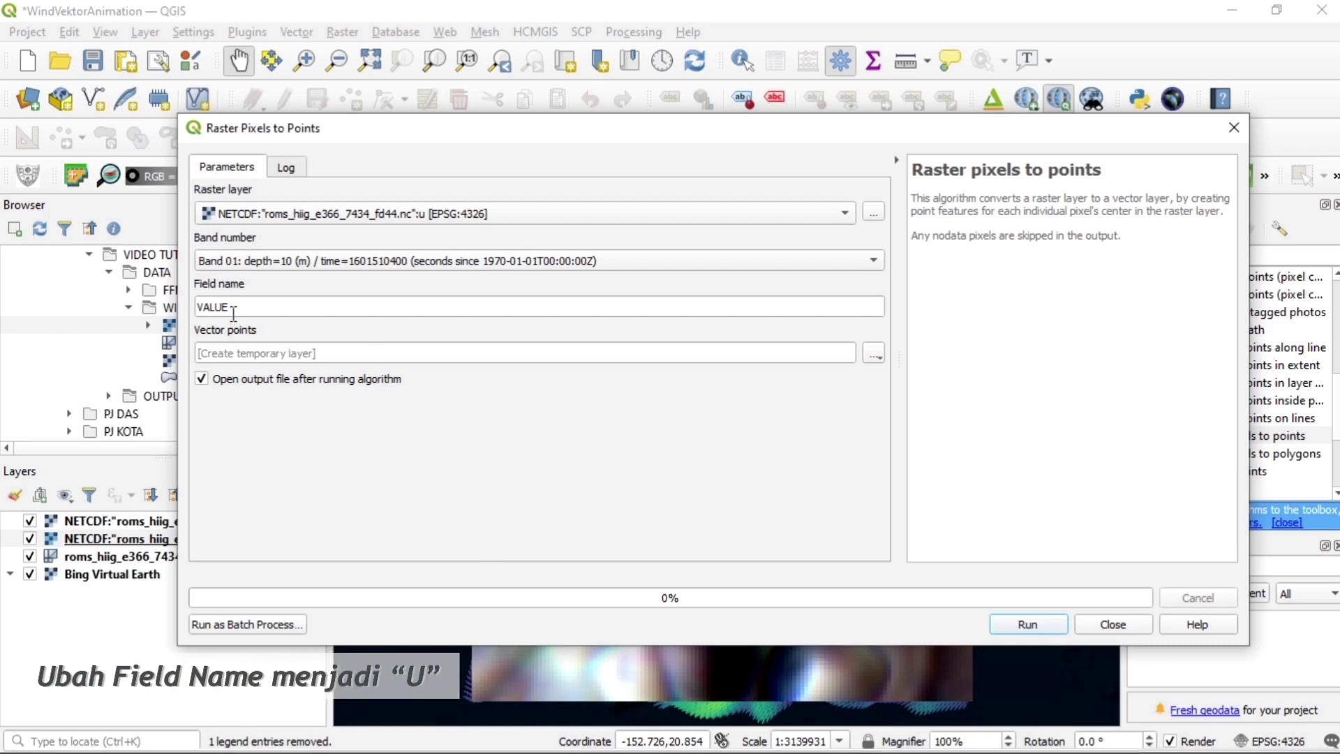
left_click_drag(233, 313, 171, 324)
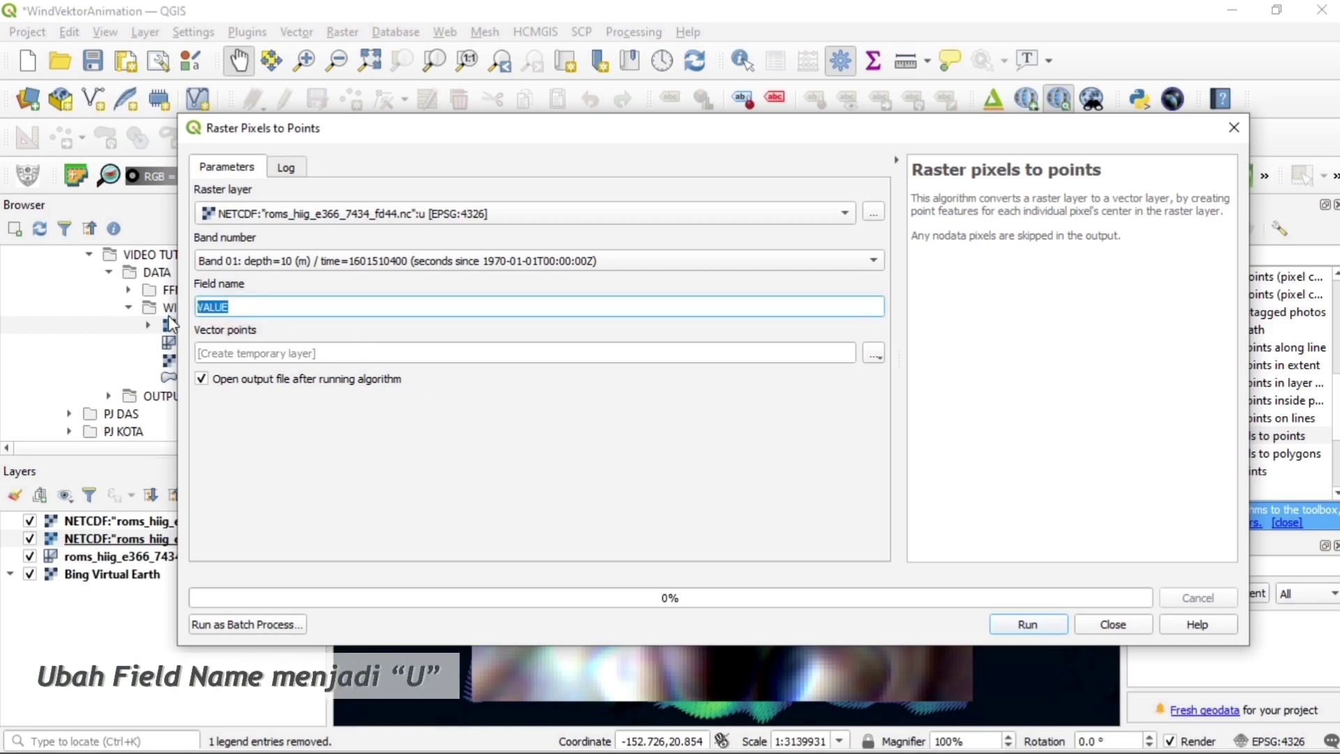
type("U")
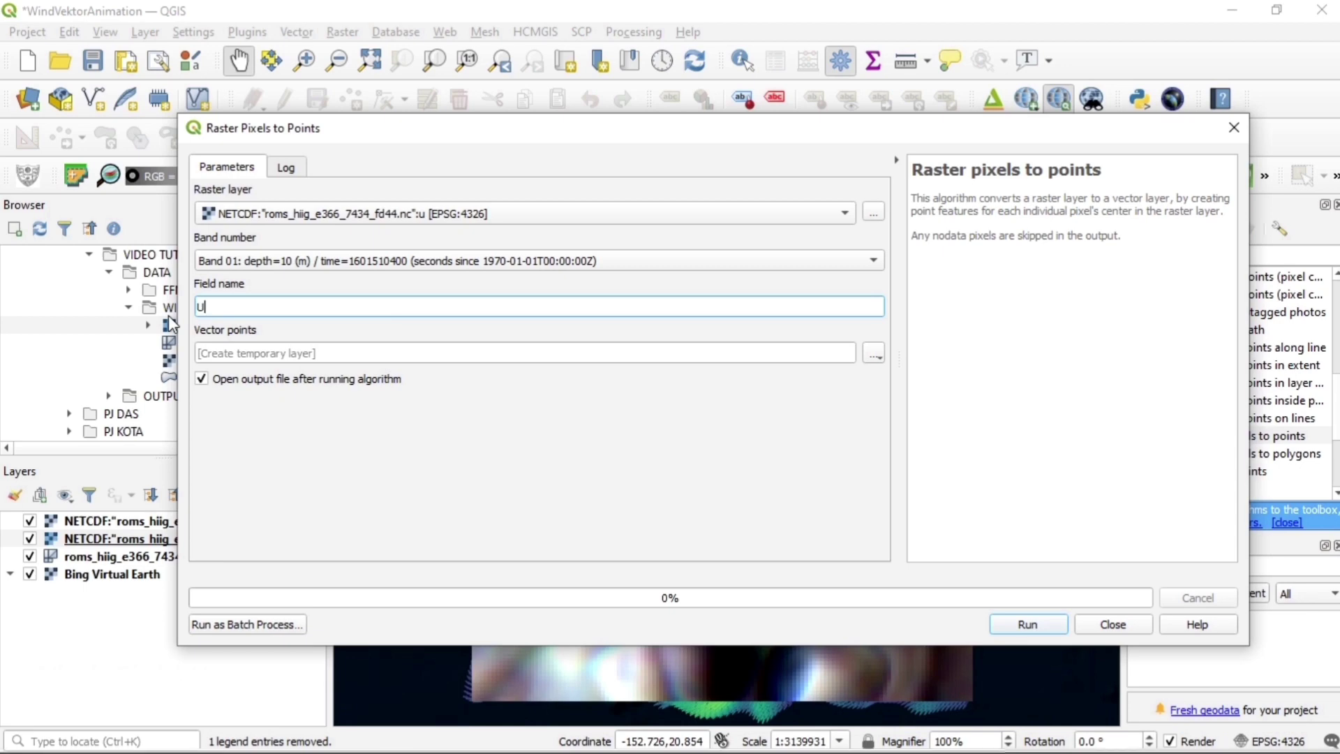
Step: Send the vector points output to WindVektorPoint.gpkg in the OUTPUT folder, replacing the existing file, and run the conversion
left_click(237, 353)
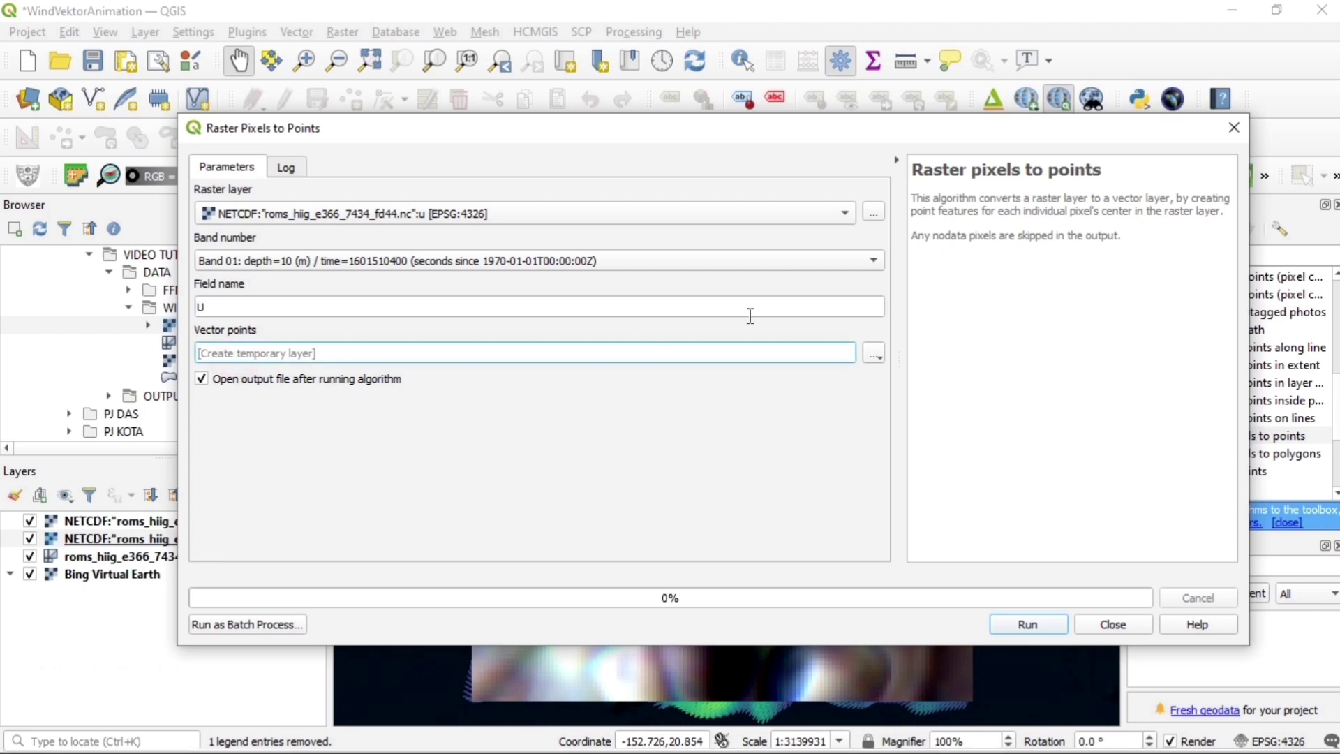
left_click(873, 353)
left_click(900, 397)
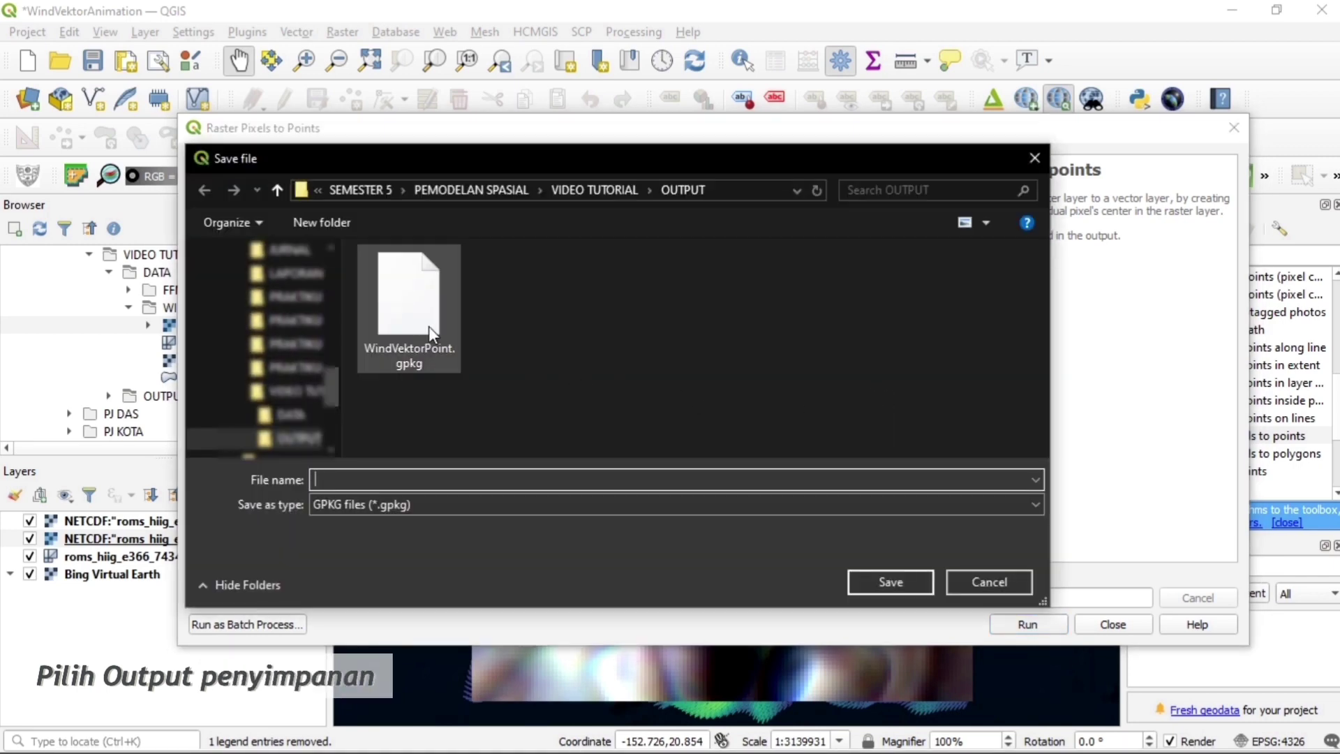
left_click(429, 326)
left_click(872, 588)
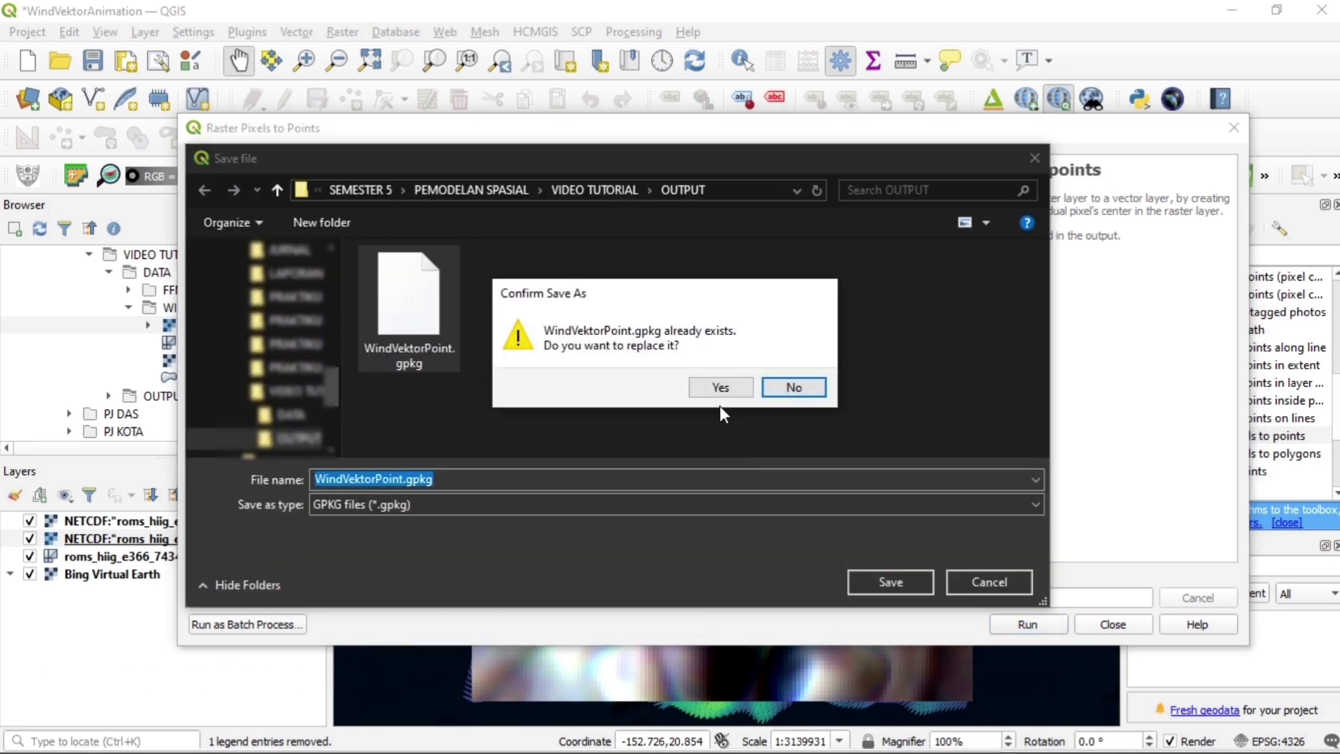
left_click(736, 391)
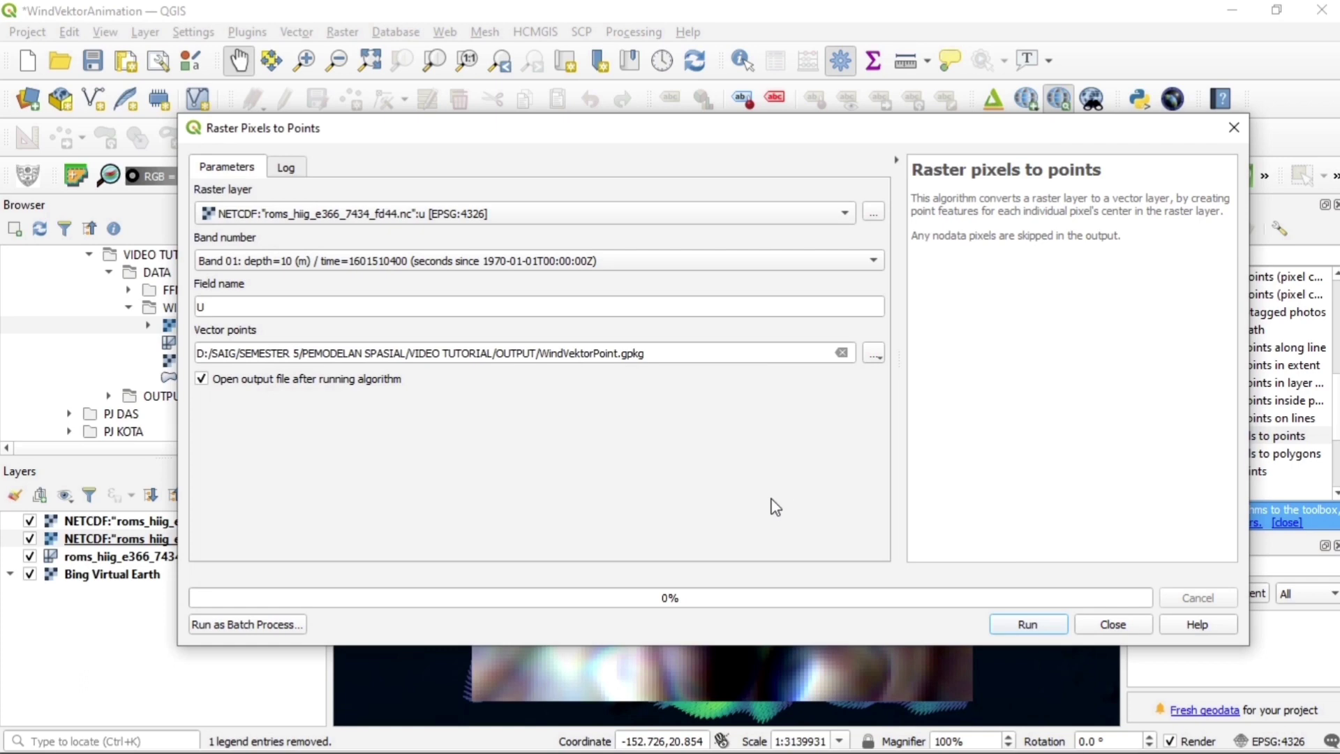
left_click(1020, 623)
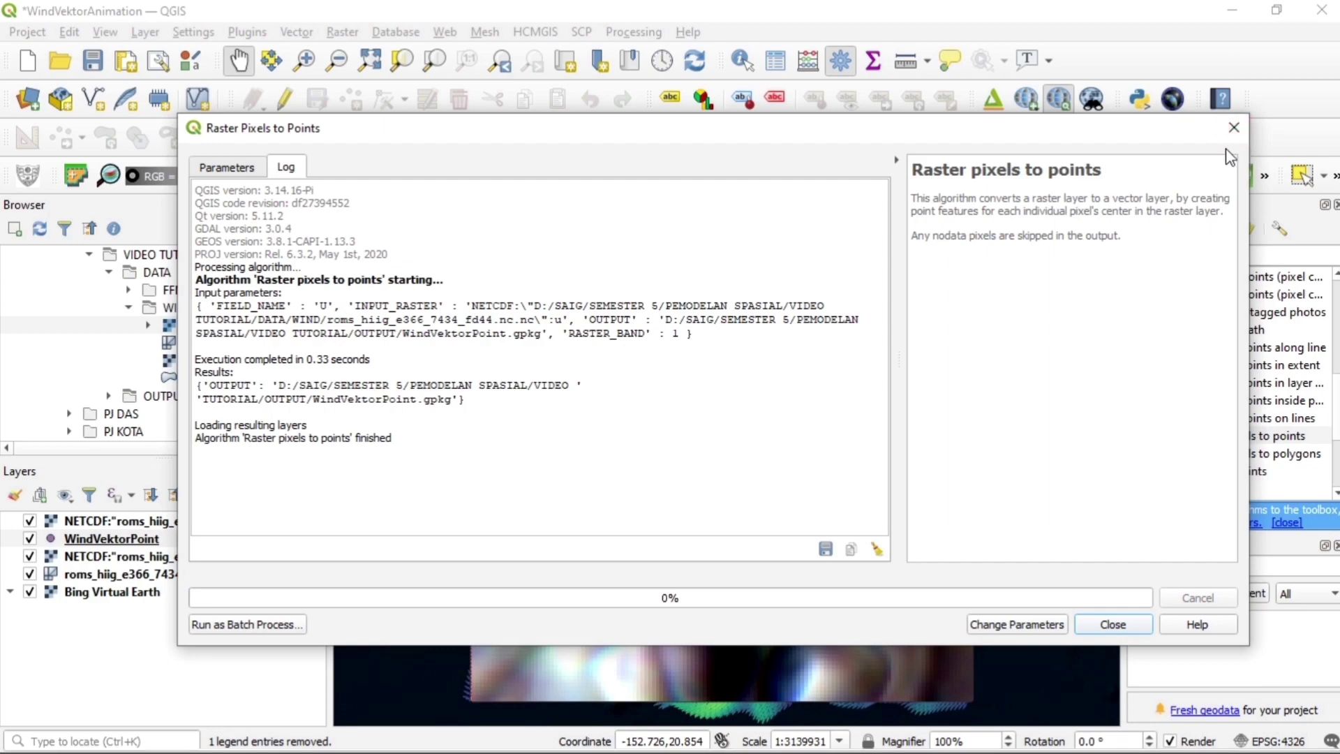
left_click(1105, 623)
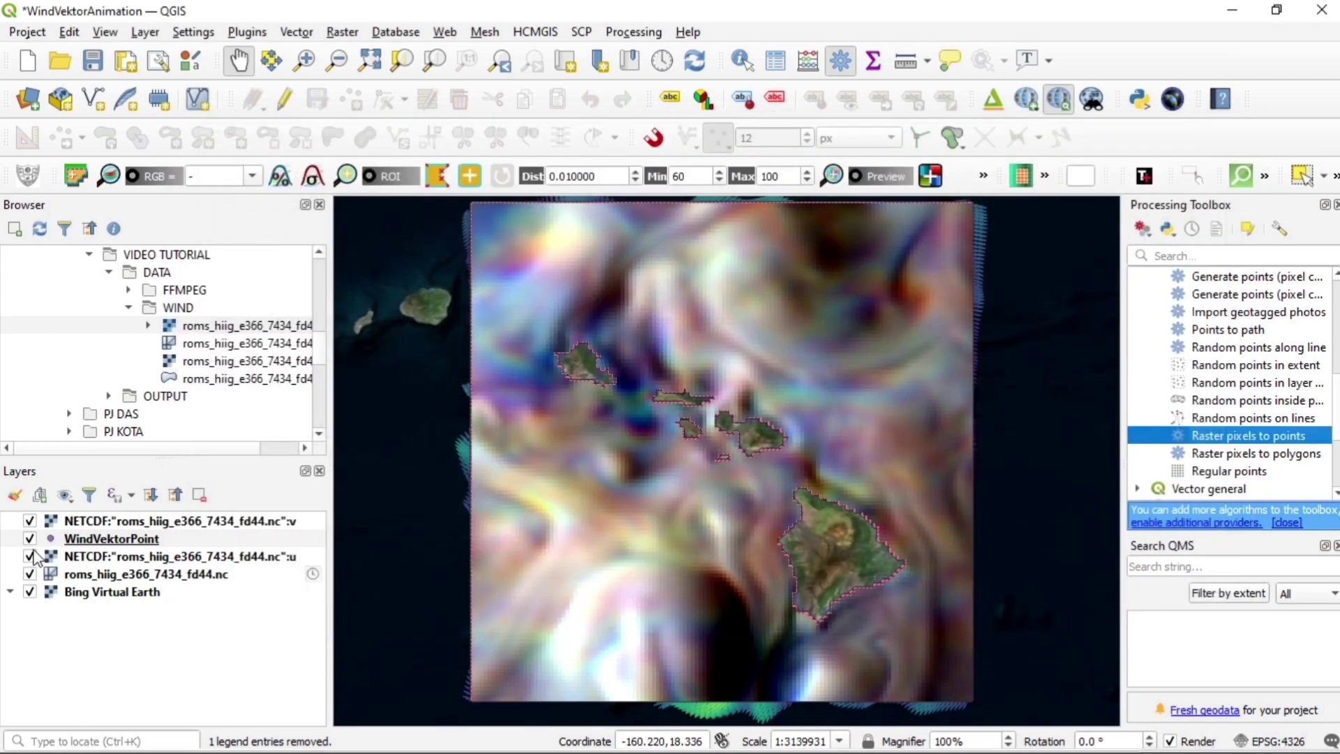
Step: Hide the v and u raster layers and the roms_hiig_e366_7434_fd44.nc mesh layer, leaving the WindVektorPoint points over Bing Virtual Earth
left_click(30, 521)
left_click(29, 556)
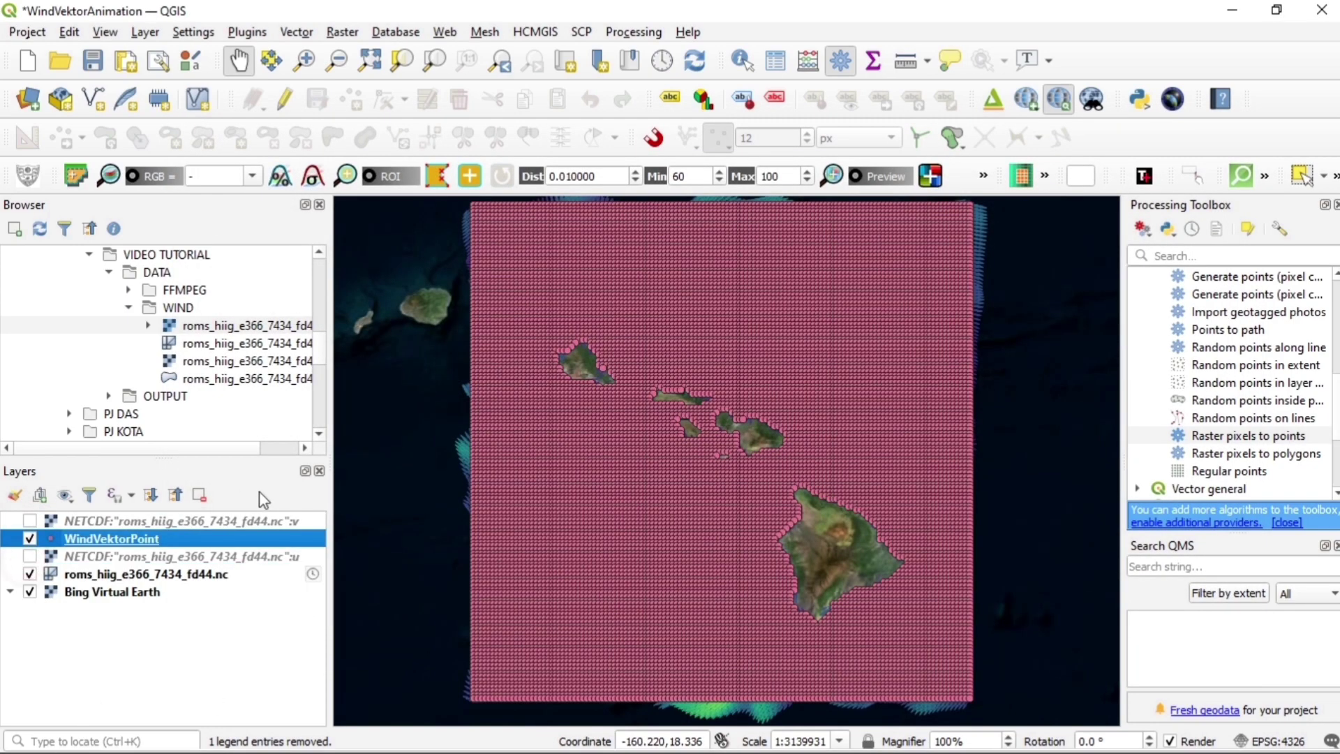
scroll(470, 458, "up", 3)
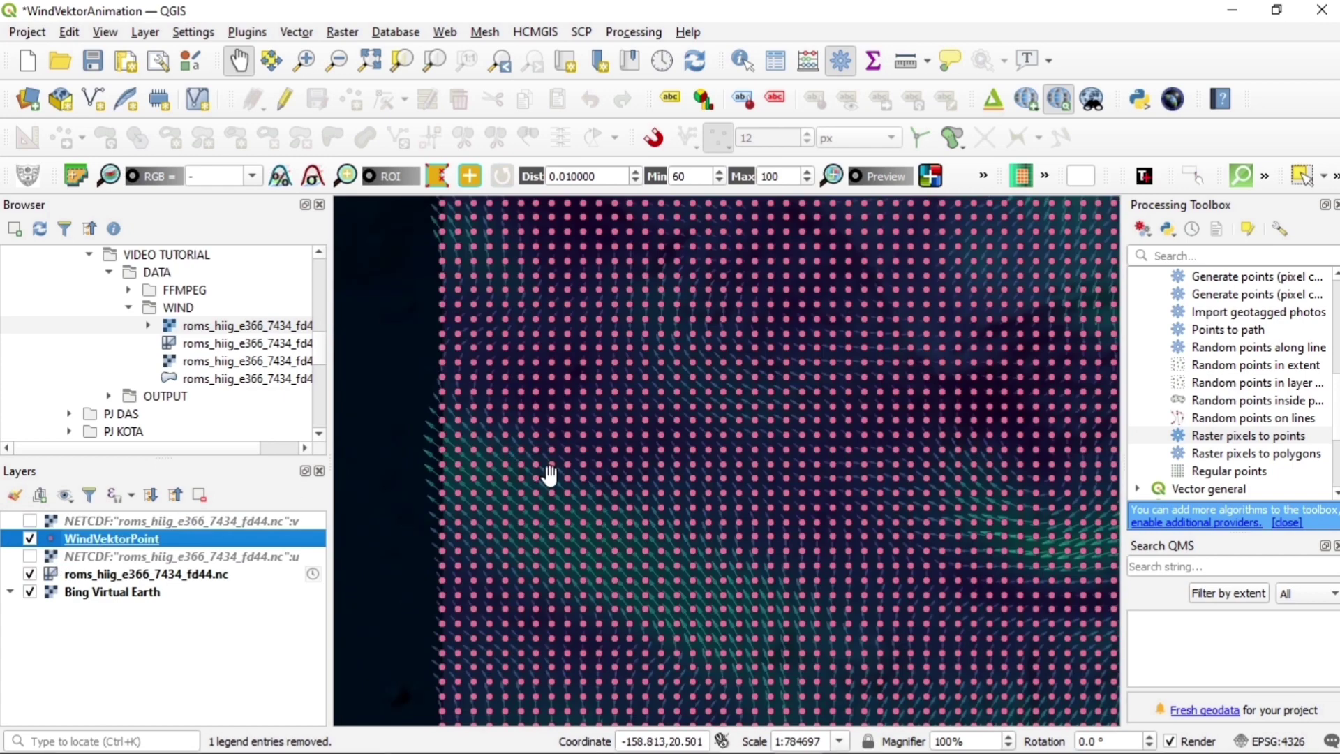
scroll(547, 479, "up", 2)
scroll(598, 463, "down", 1)
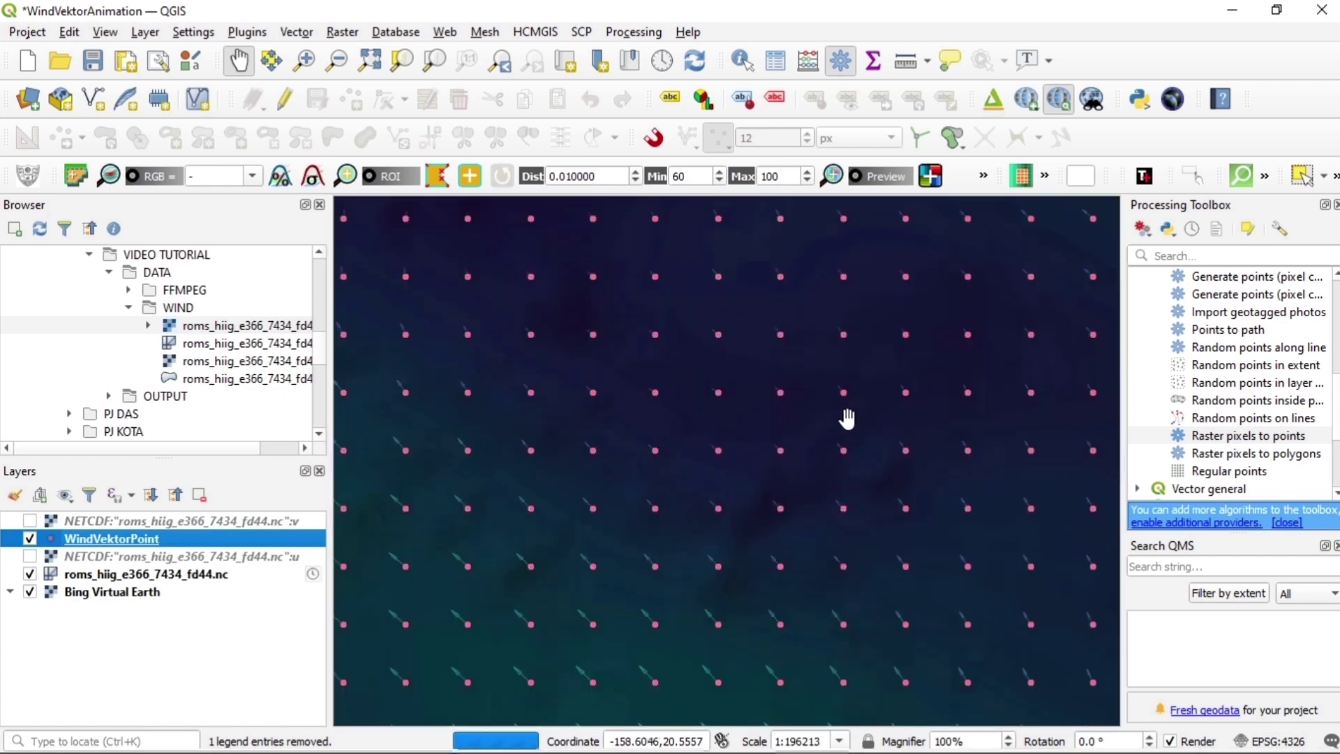
left_click_drag(951, 372, 503, 554)
scroll(883, 398, "down", 1)
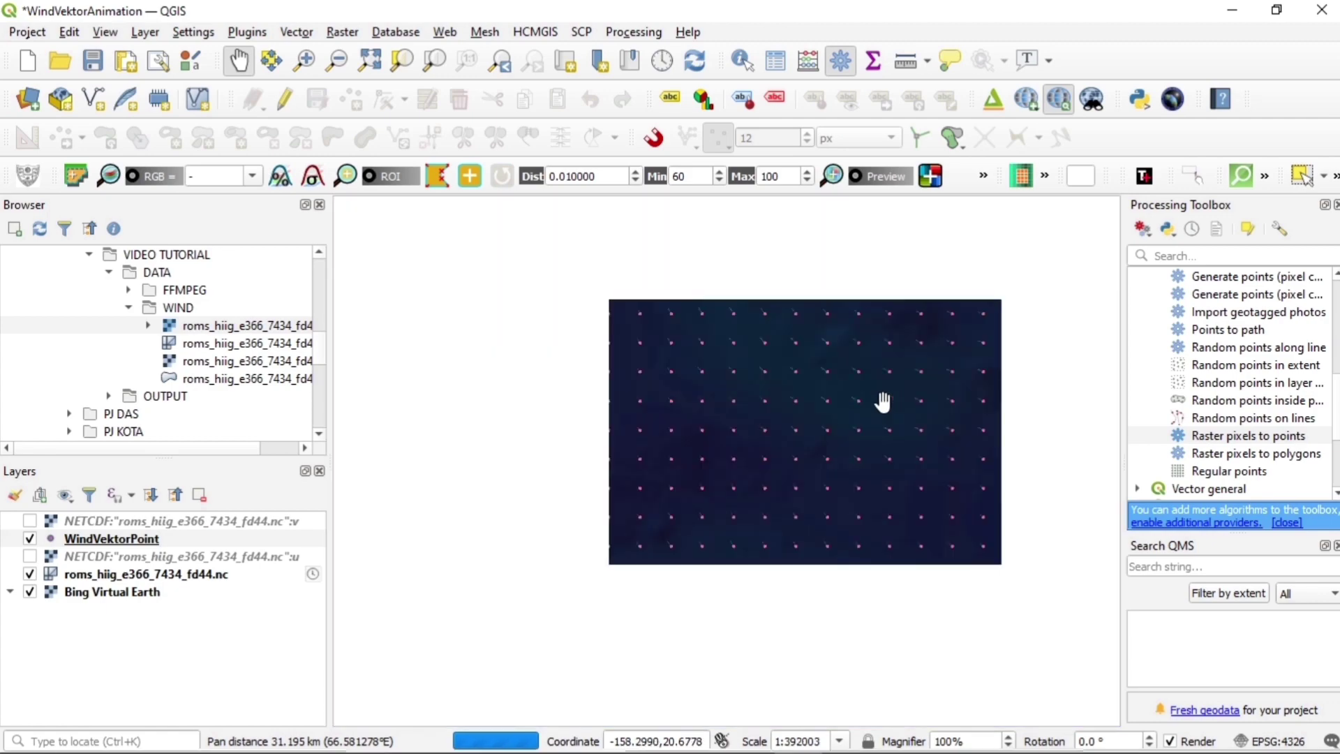
left_click_drag(942, 384, 414, 599)
scroll(778, 434, "down", 1)
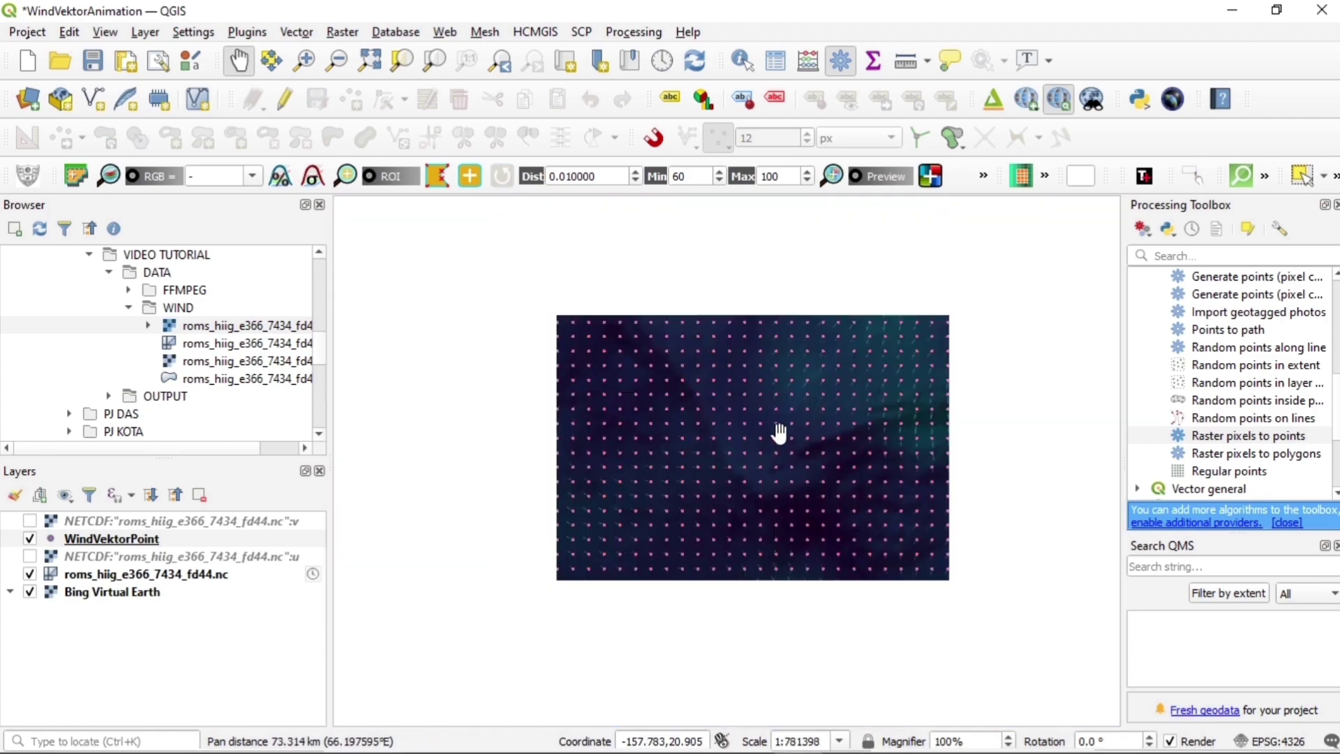
left_click_drag(881, 383, 685, 484)
scroll(709, 509, "up", 1)
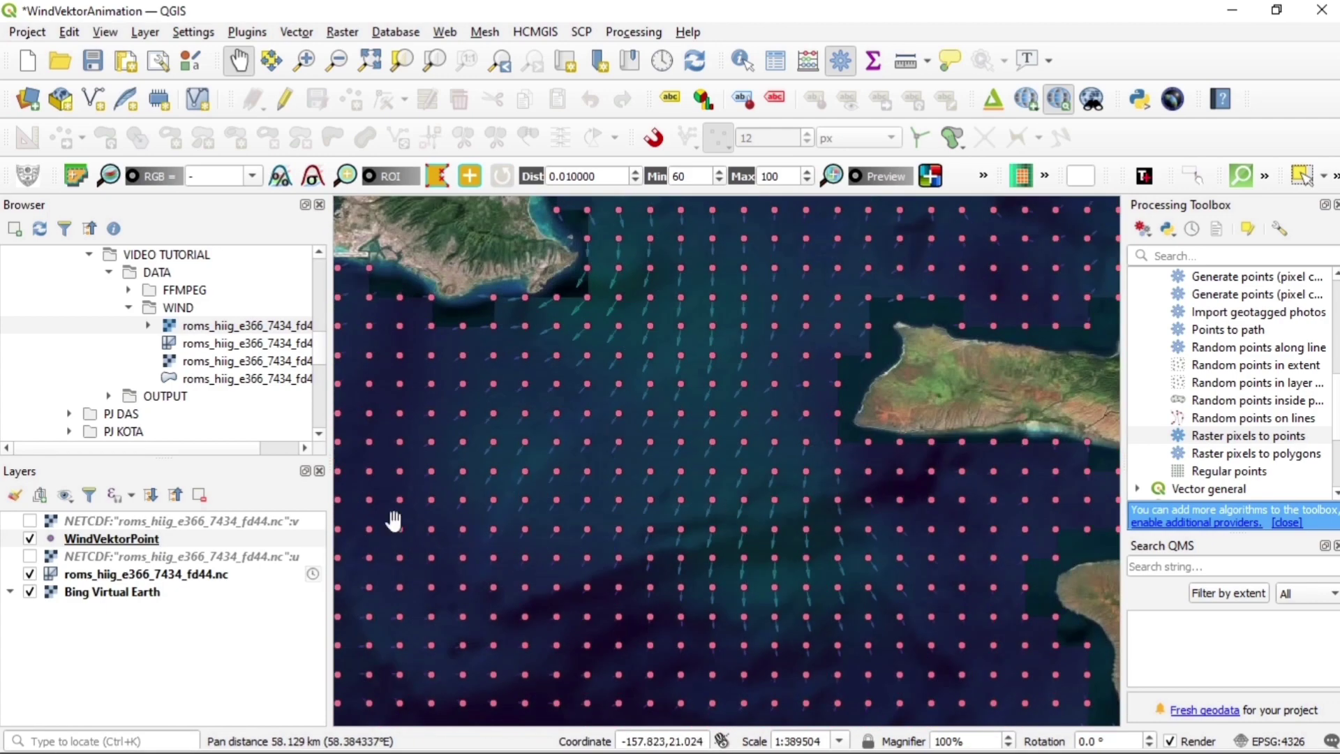
left_click(30, 574)
Step: Open the attribute table of the WindVektorPoint layer, enable editing and bring up the Field Calculator
left_click(106, 539)
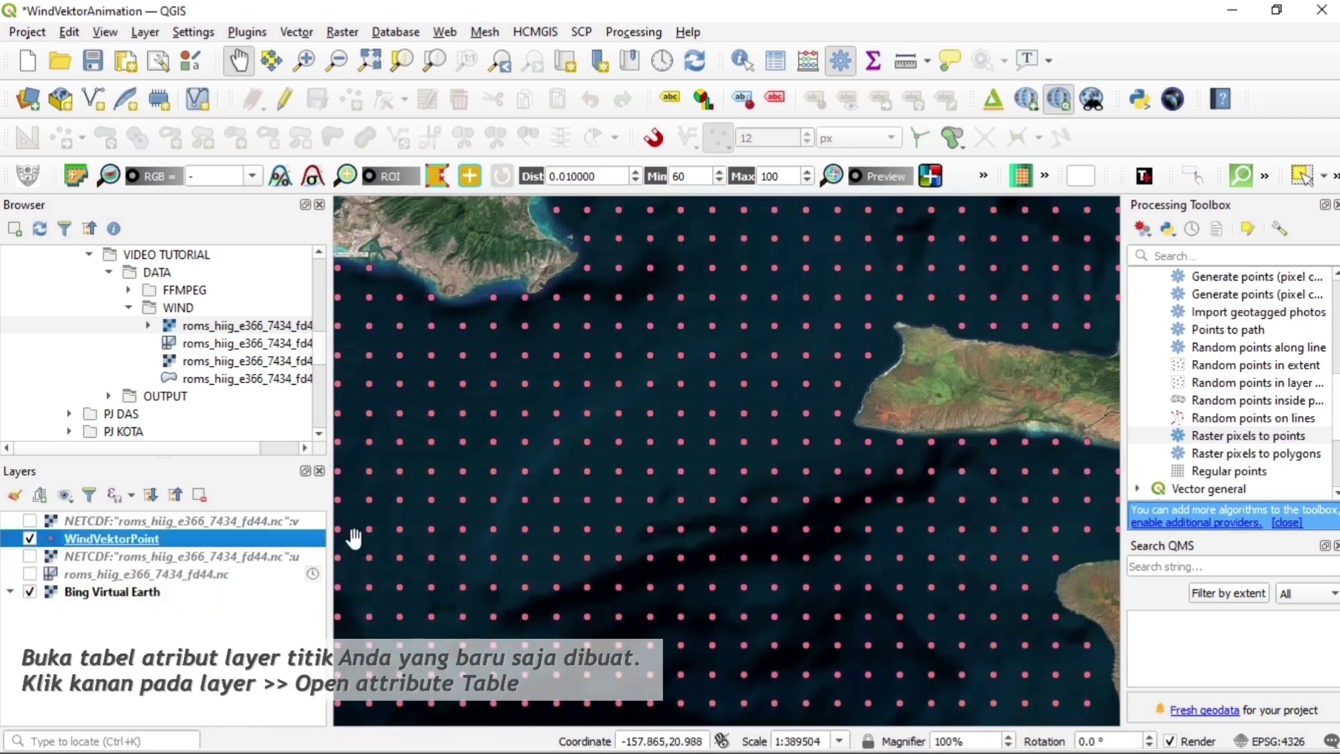
right_click(159, 544)
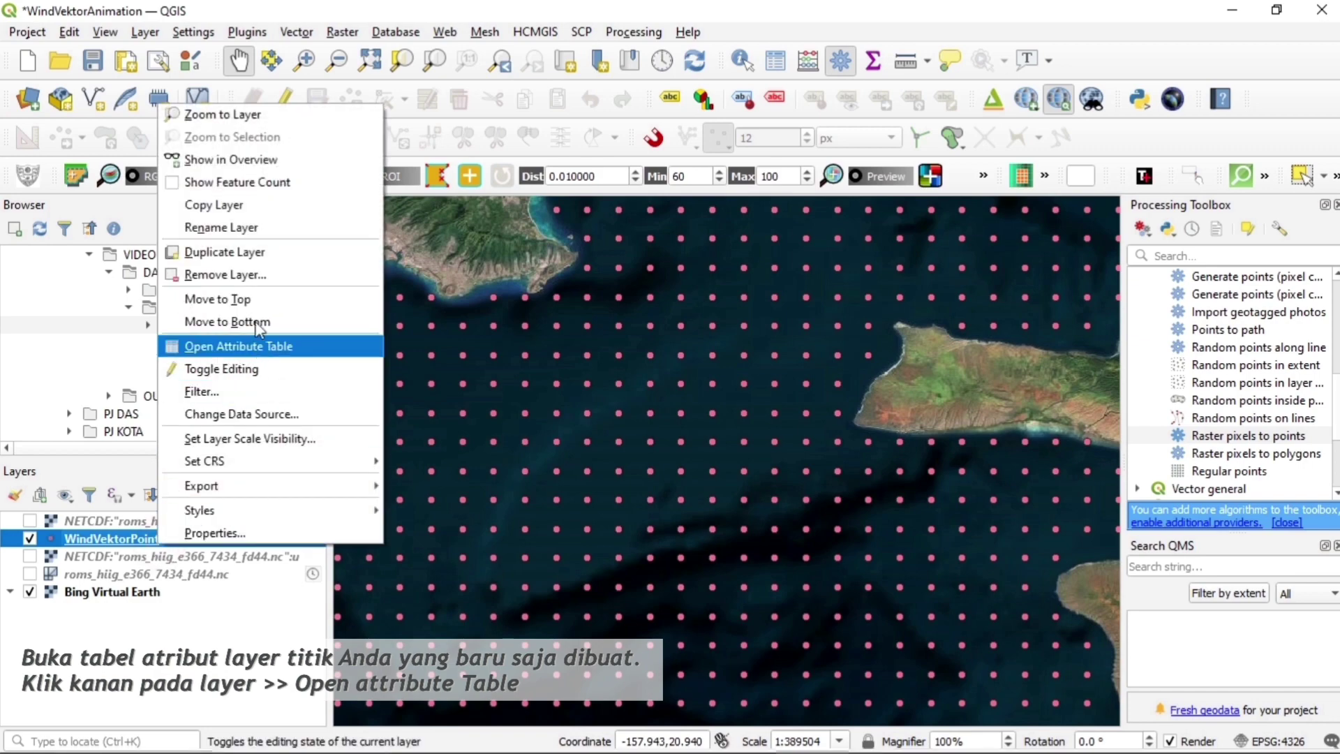
left_click(266, 346)
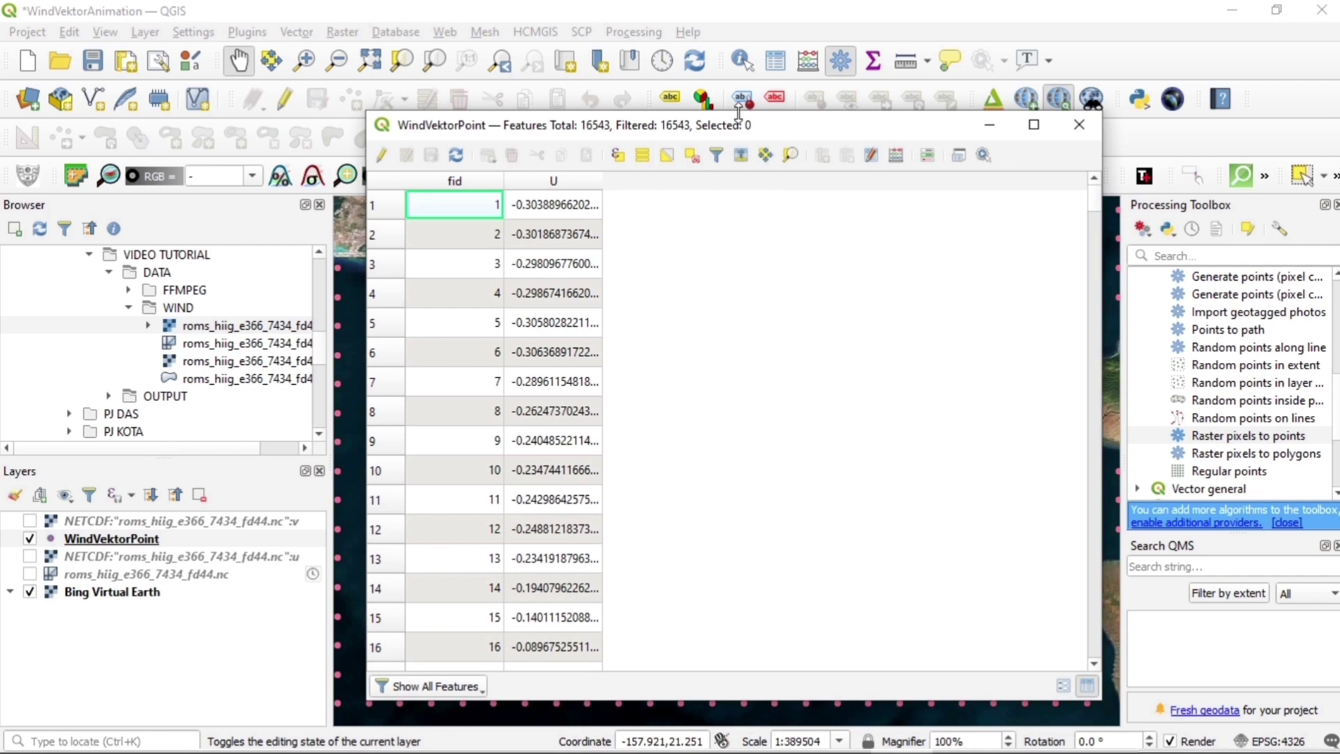
left_click(385, 153)
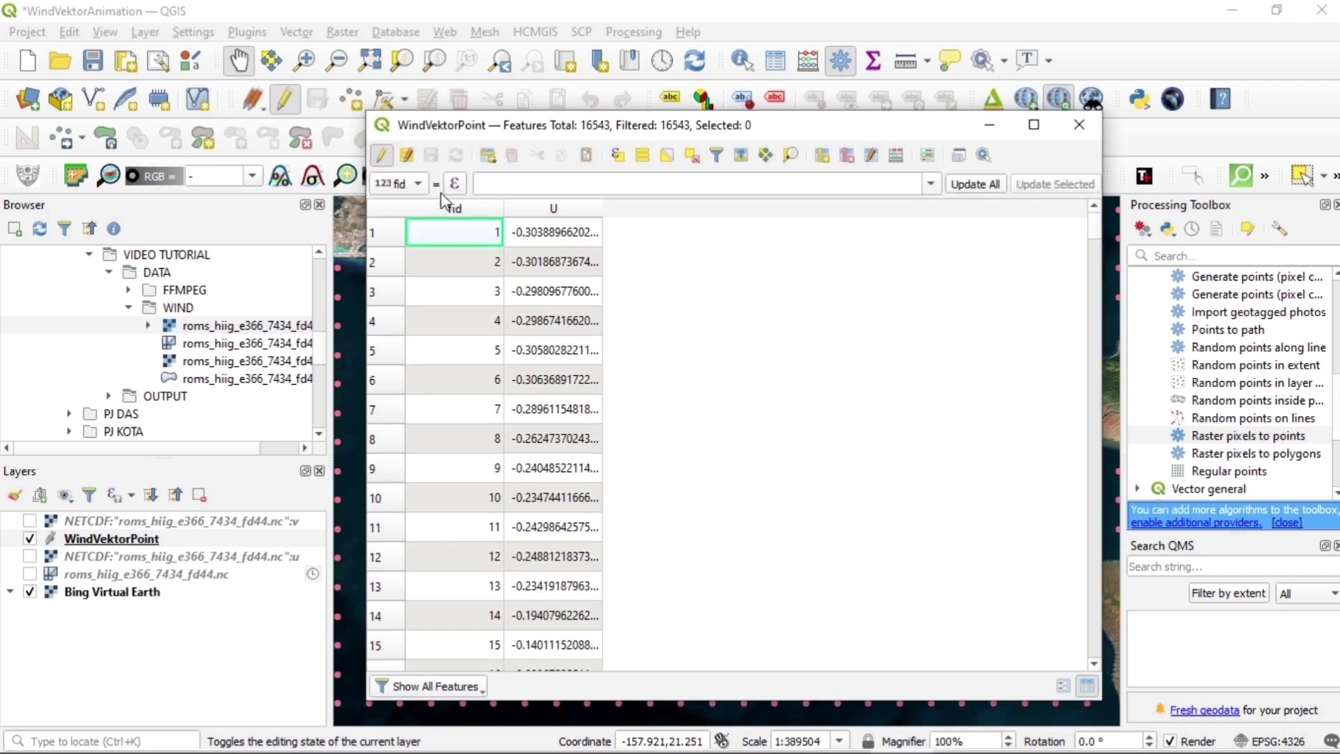
left_click(899, 156)
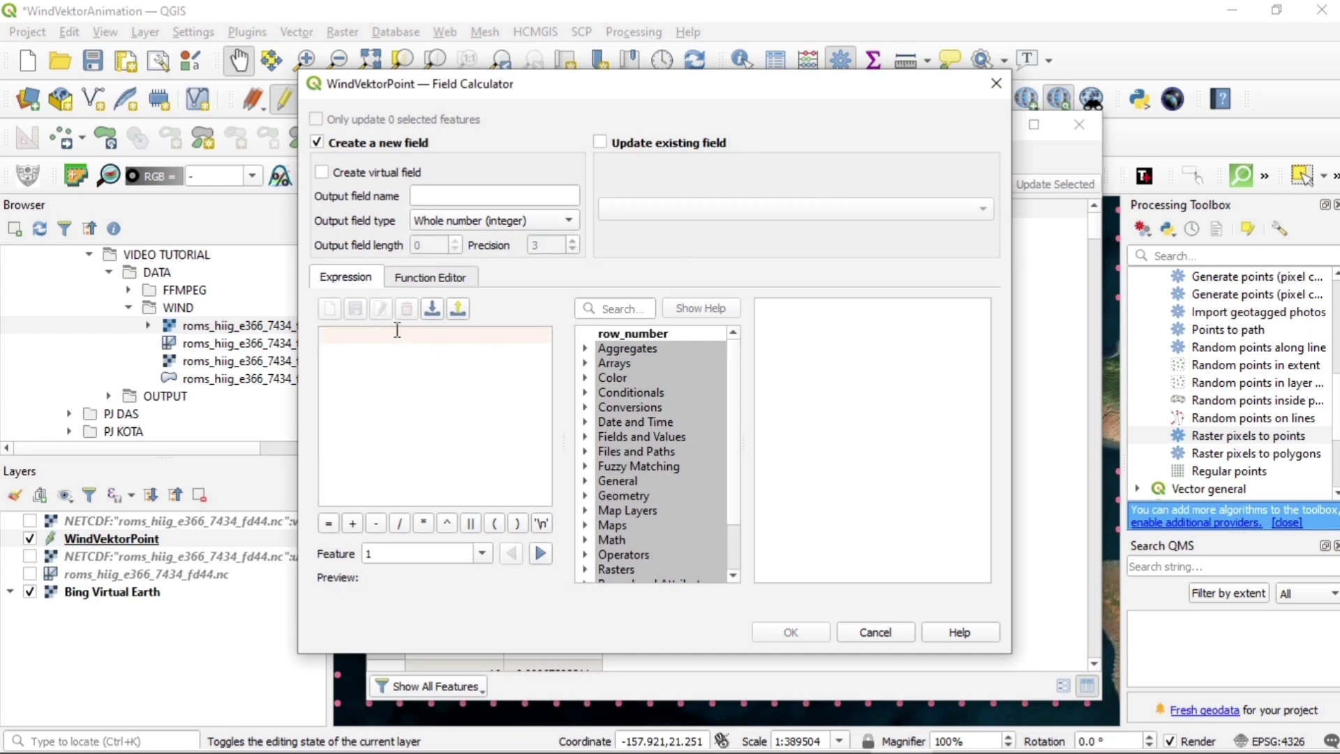
Step: Define a new field named V with the type Decimal number (real)
left_click(509, 190)
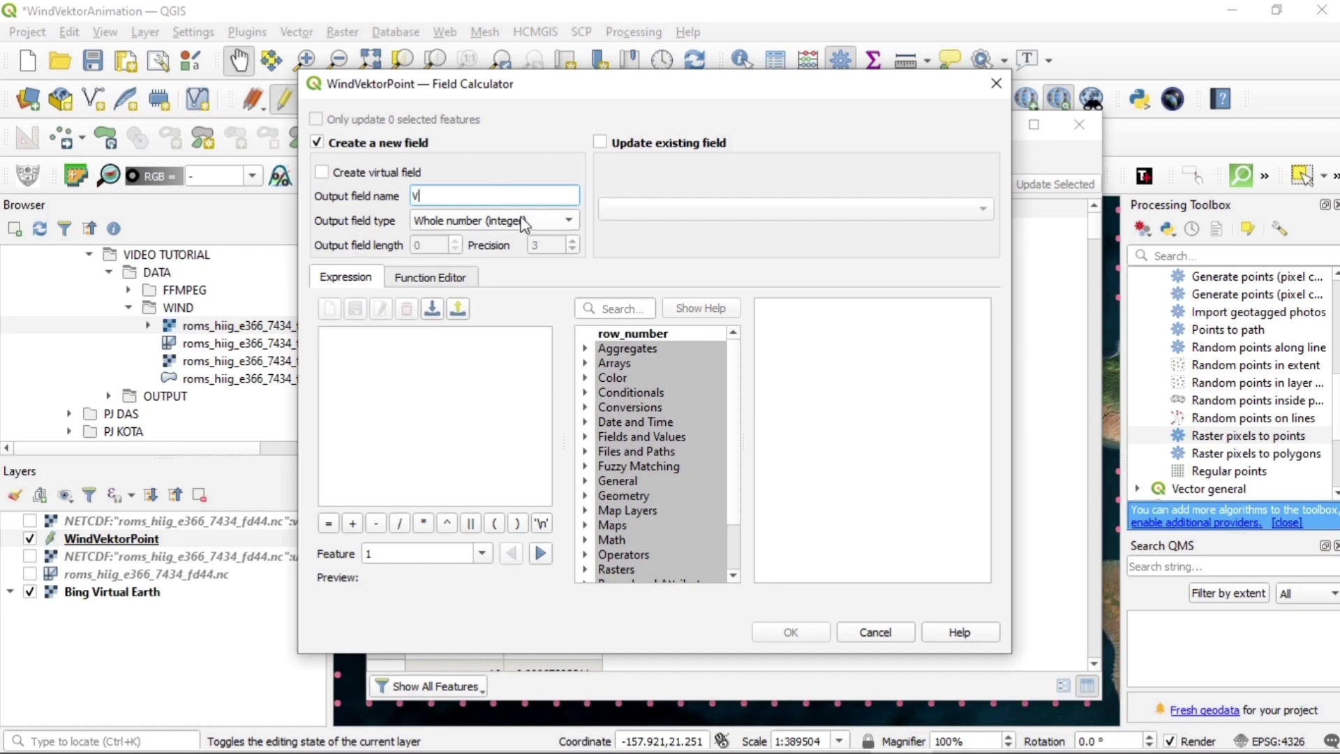
left_click(523, 222)
left_click(482, 261)
Step: Start the V field's expression with the raster_value function, using the NETCDF:"roms_hiig_e366_7434_fd44.nc":v map layer as its layer argument
left_click(440, 346)
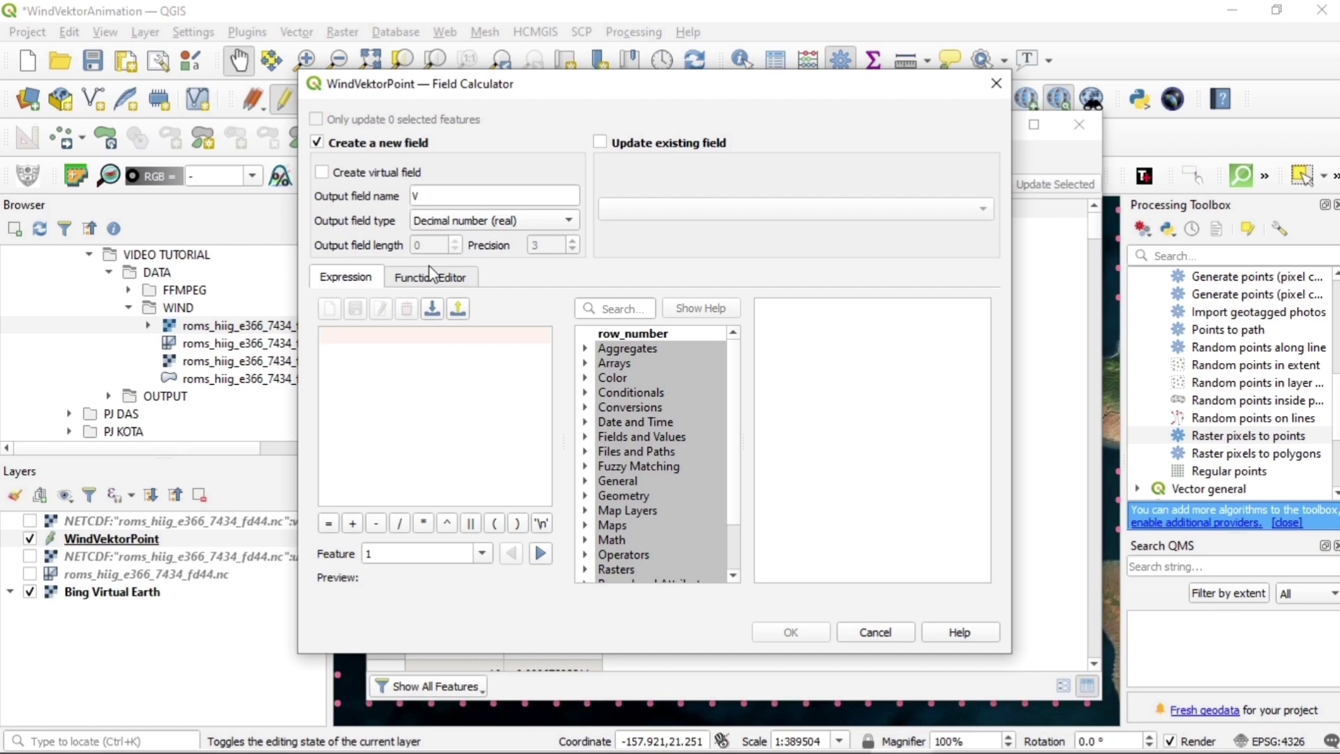
type("ras")
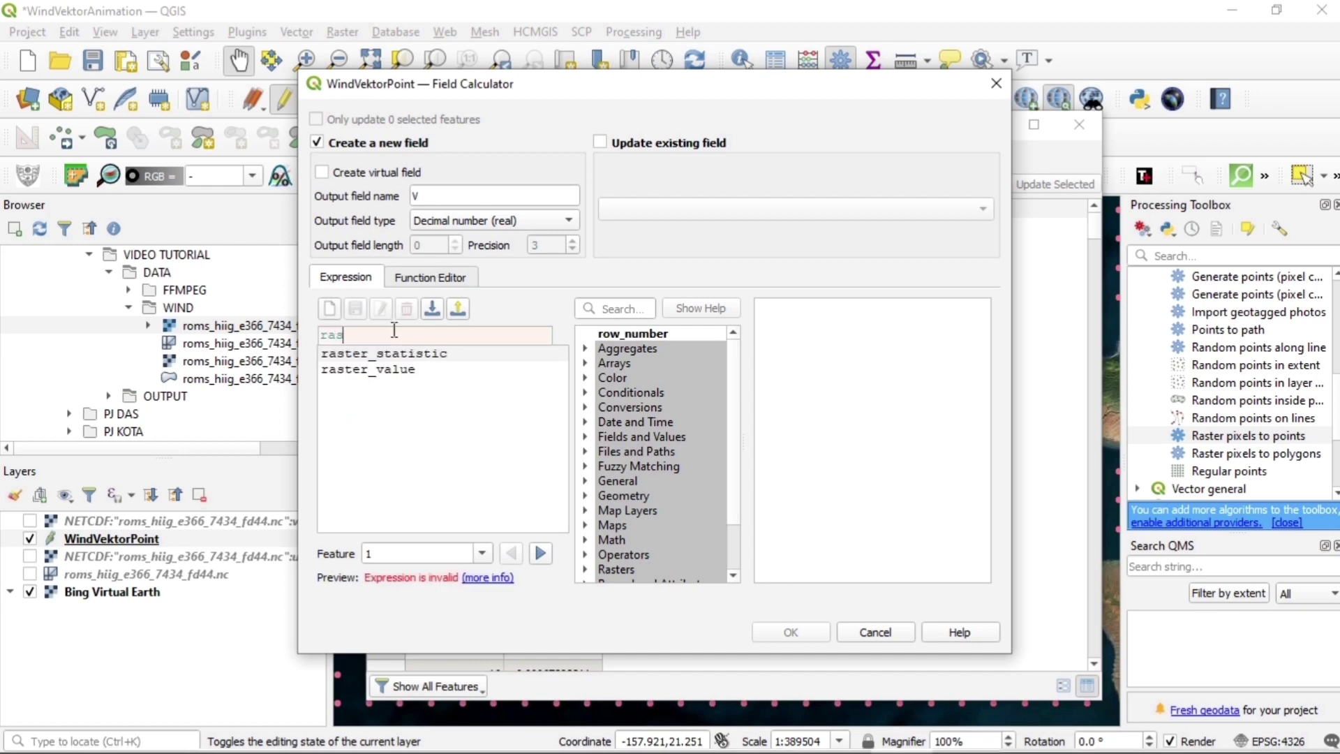
type("ter")
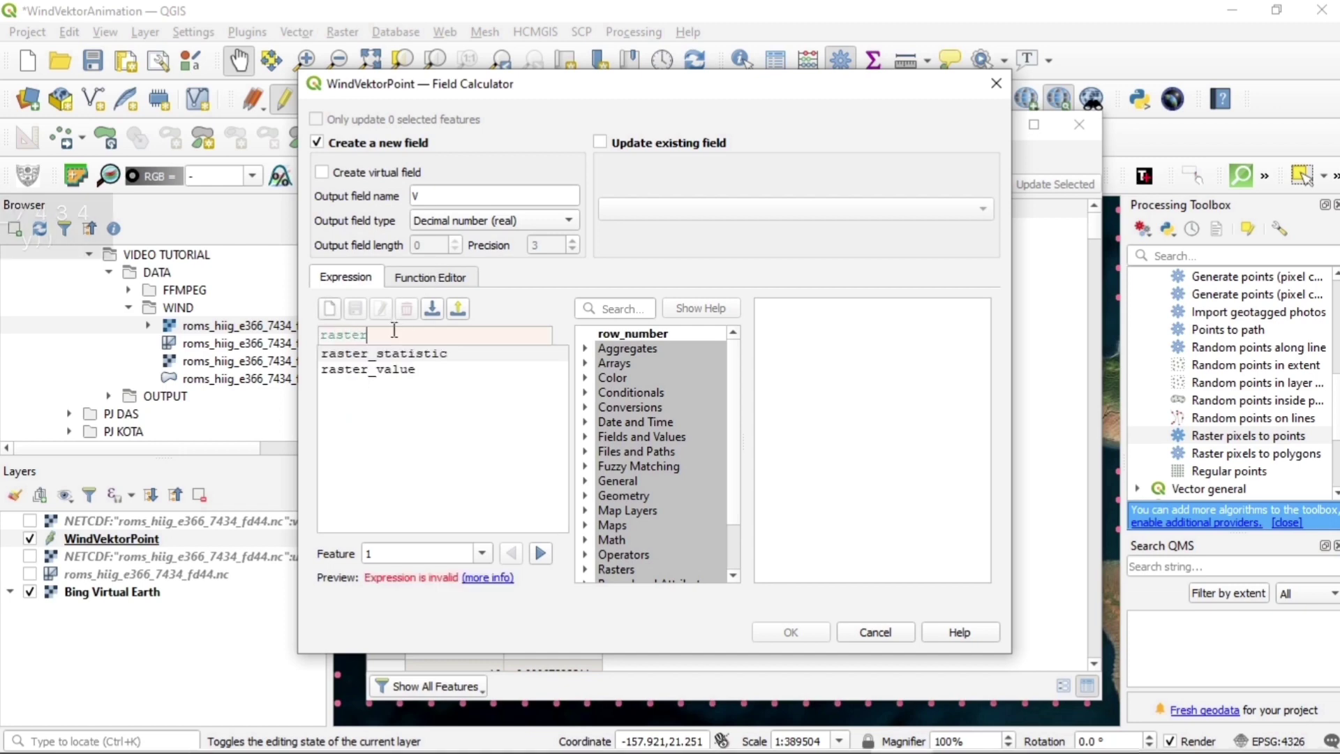
left_click(384, 370)
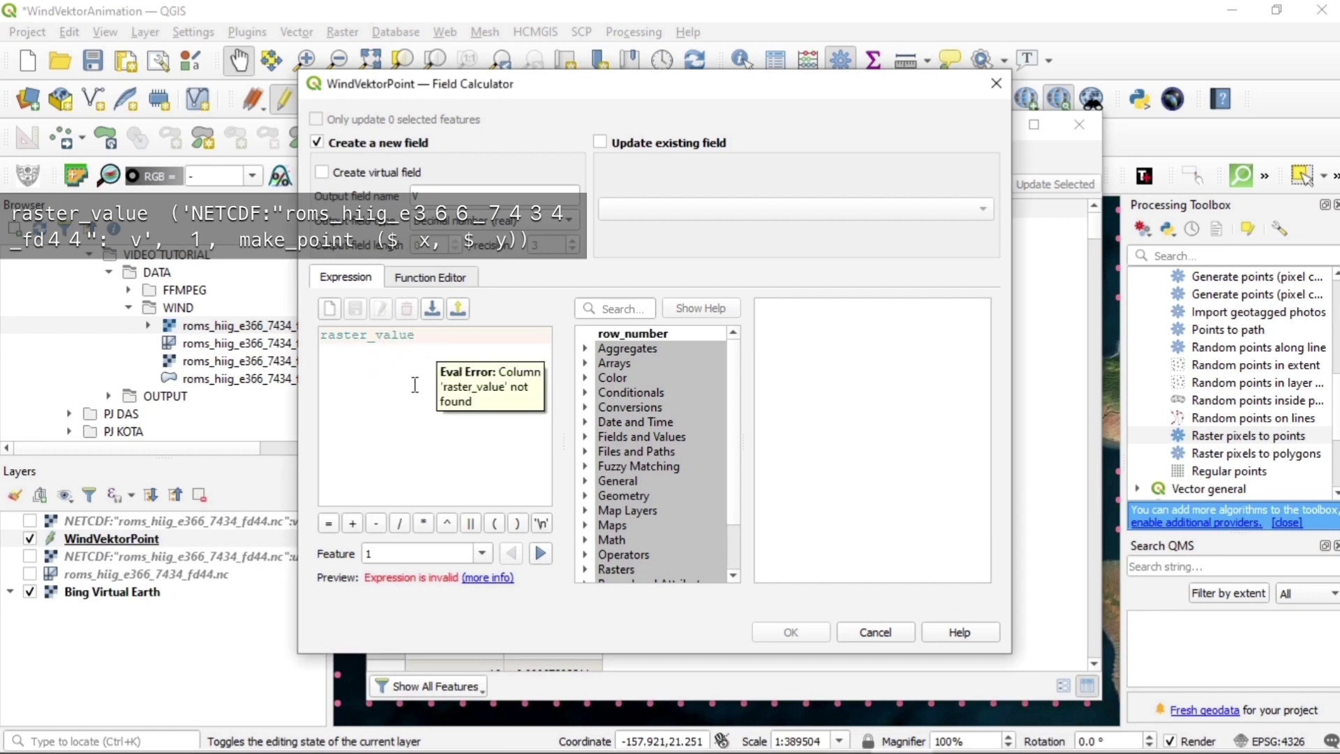
type("(")
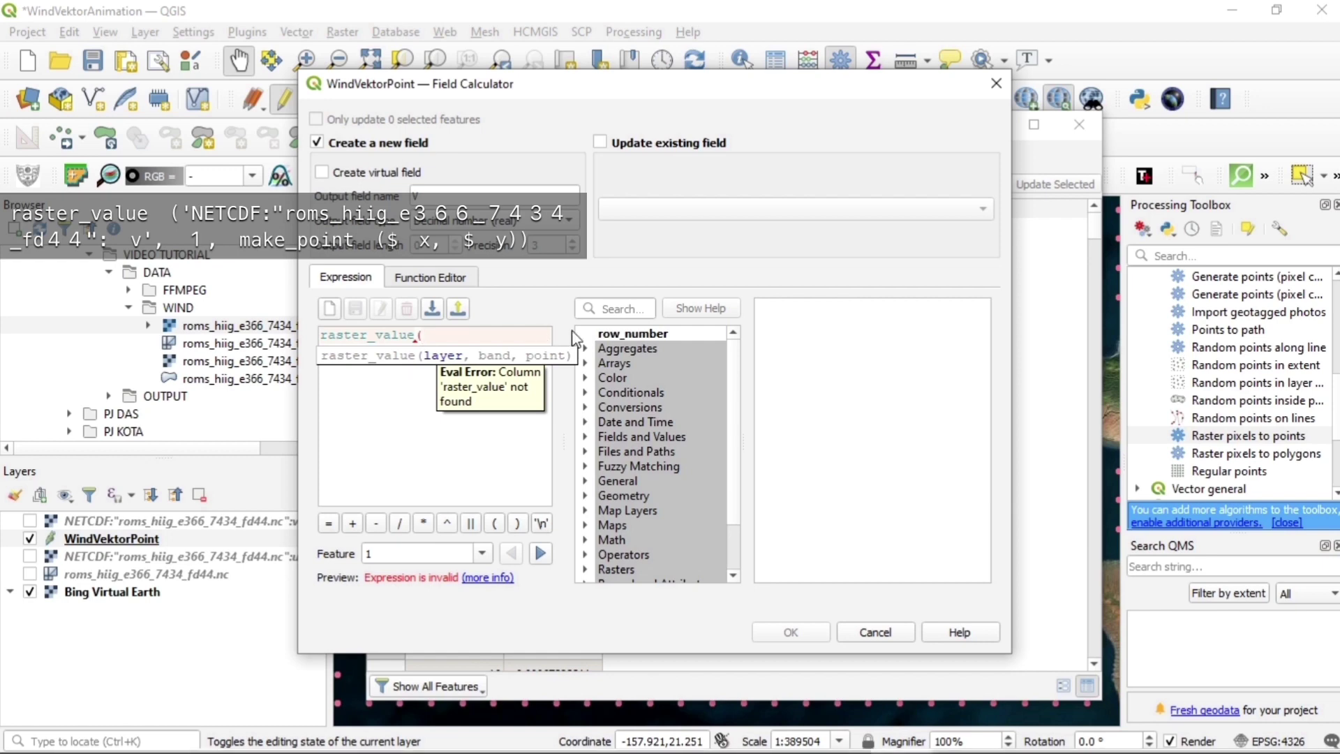
left_click(624, 308)
type("ne")
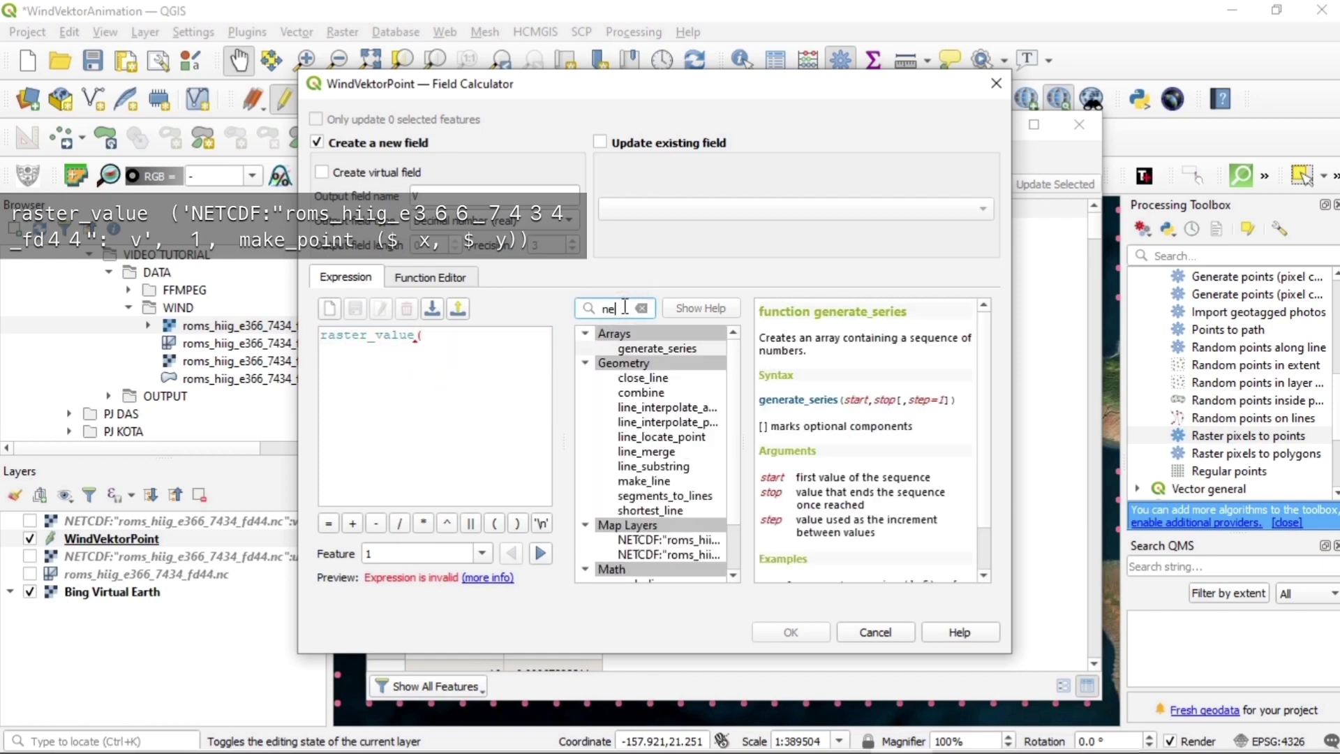
type("t")
left_click(694, 363)
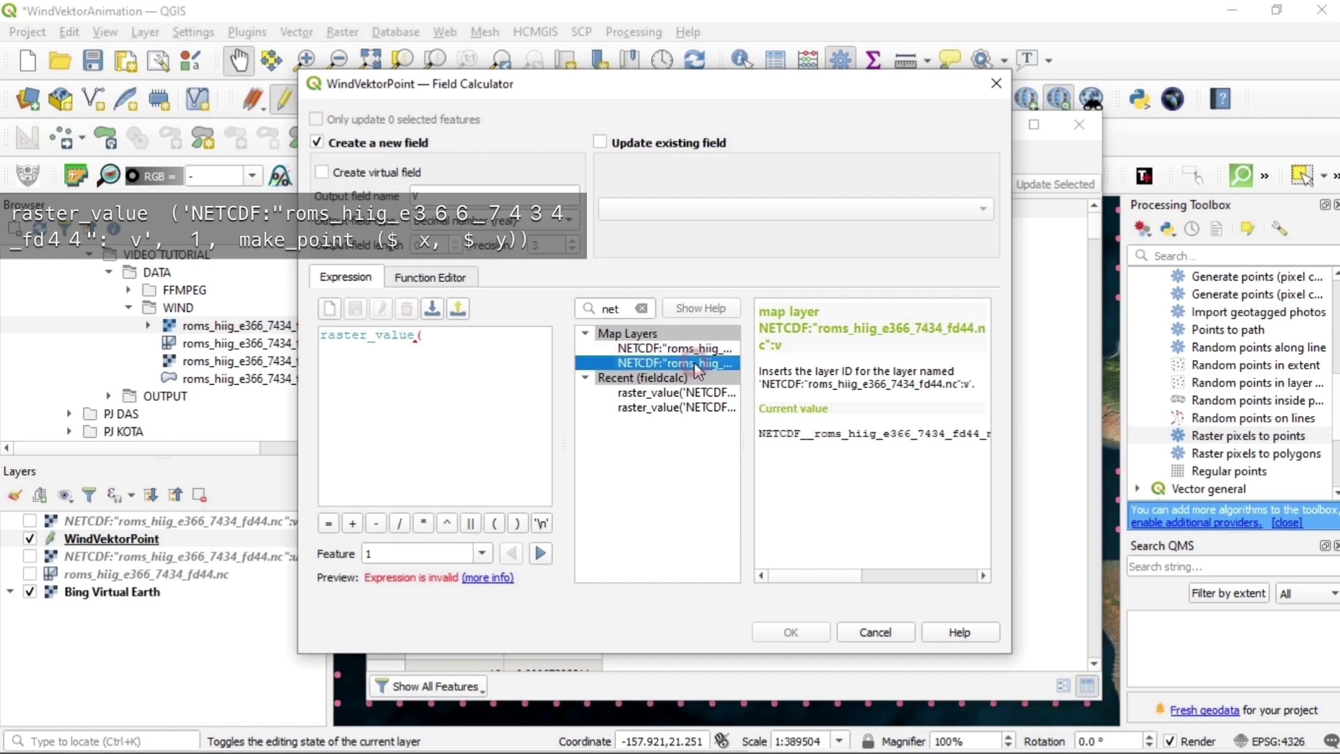
double_click(648, 361)
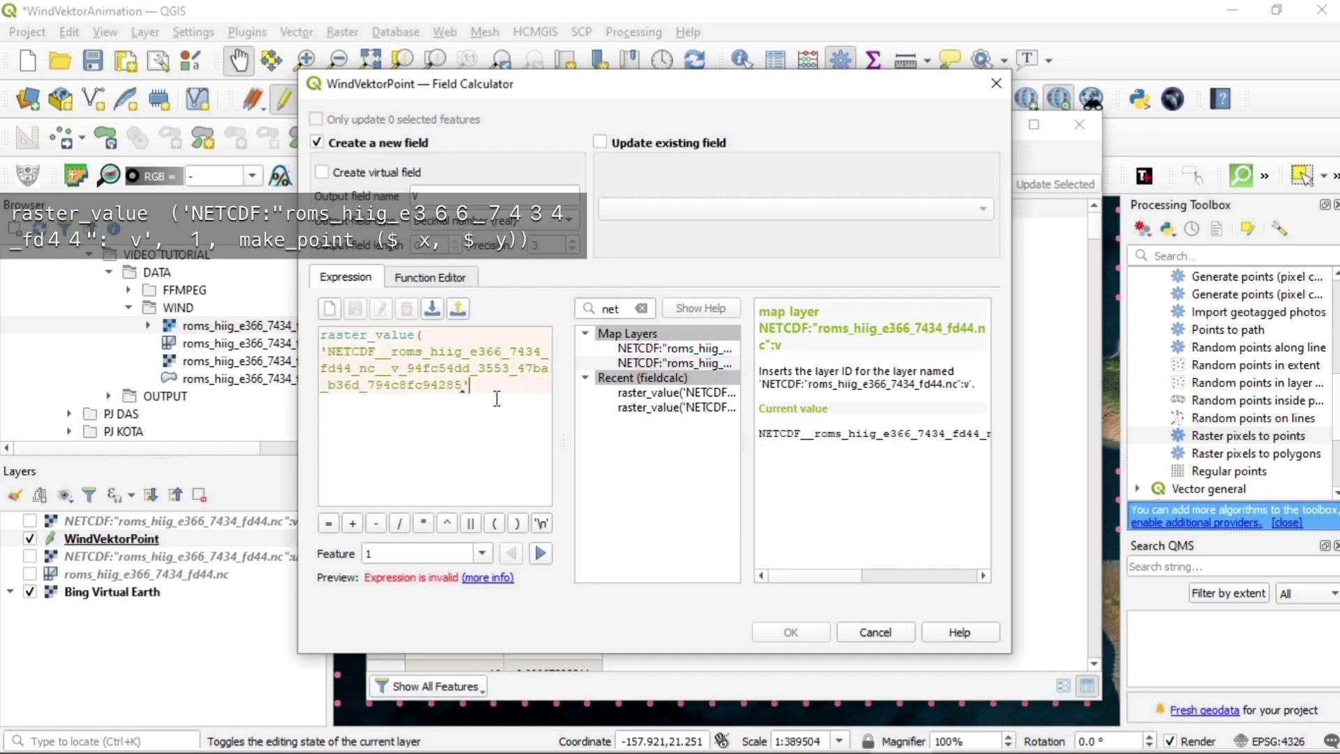
Step: Complete the raster_value expression with band 1 and make_point($x,$y), preview it for feature 1, and create the V field
type(",")
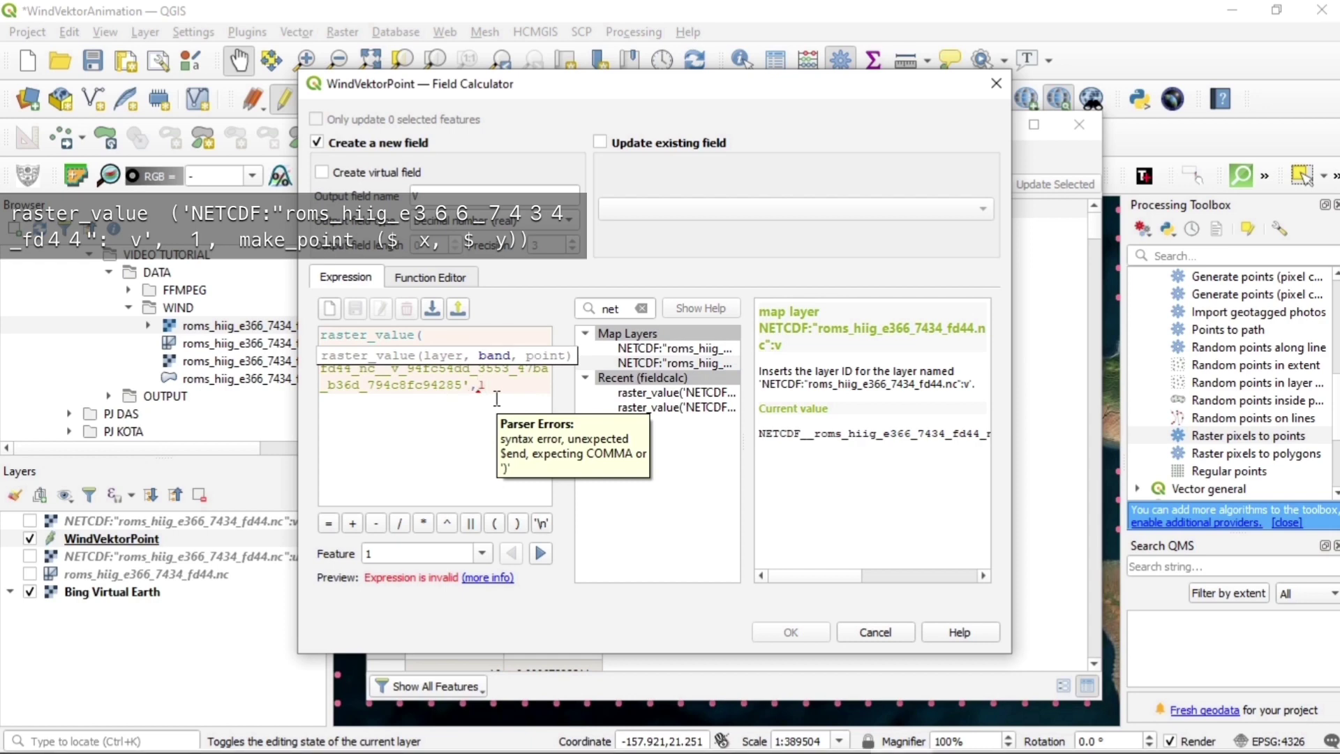
type("1,make_point")
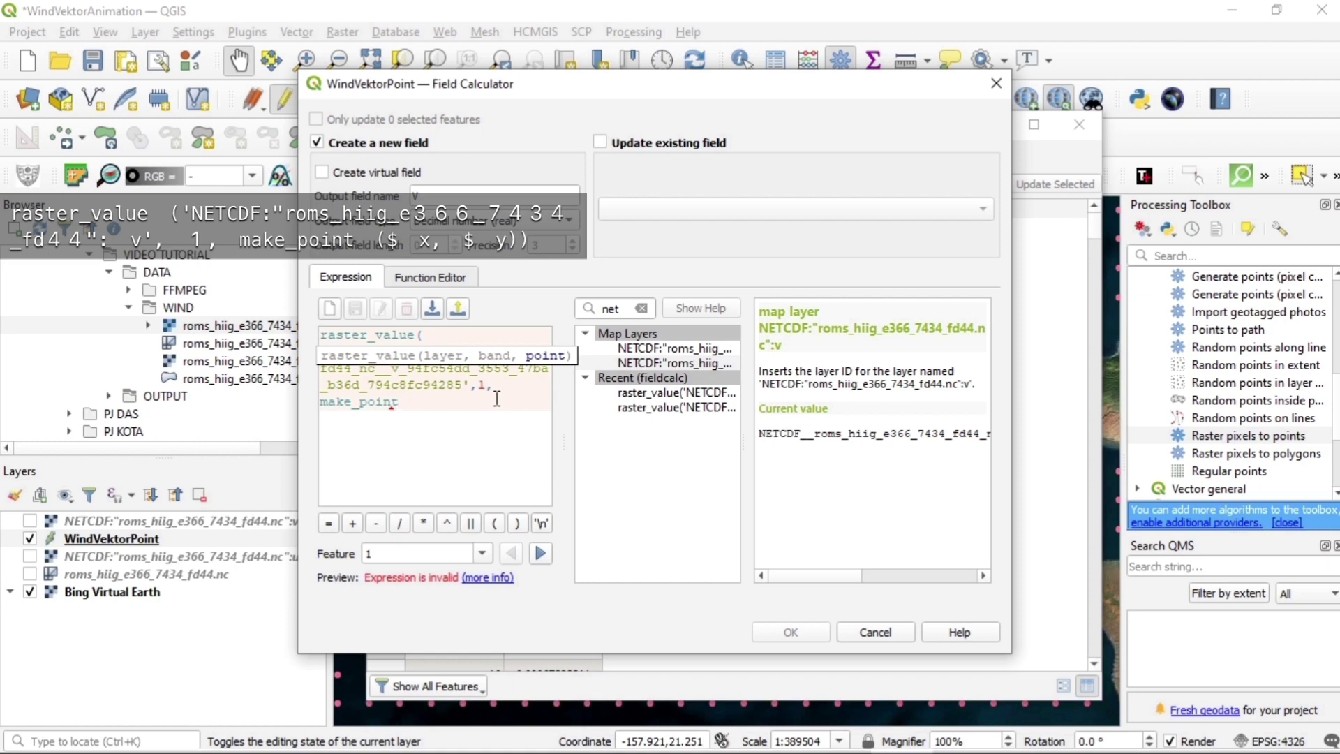
type("($")
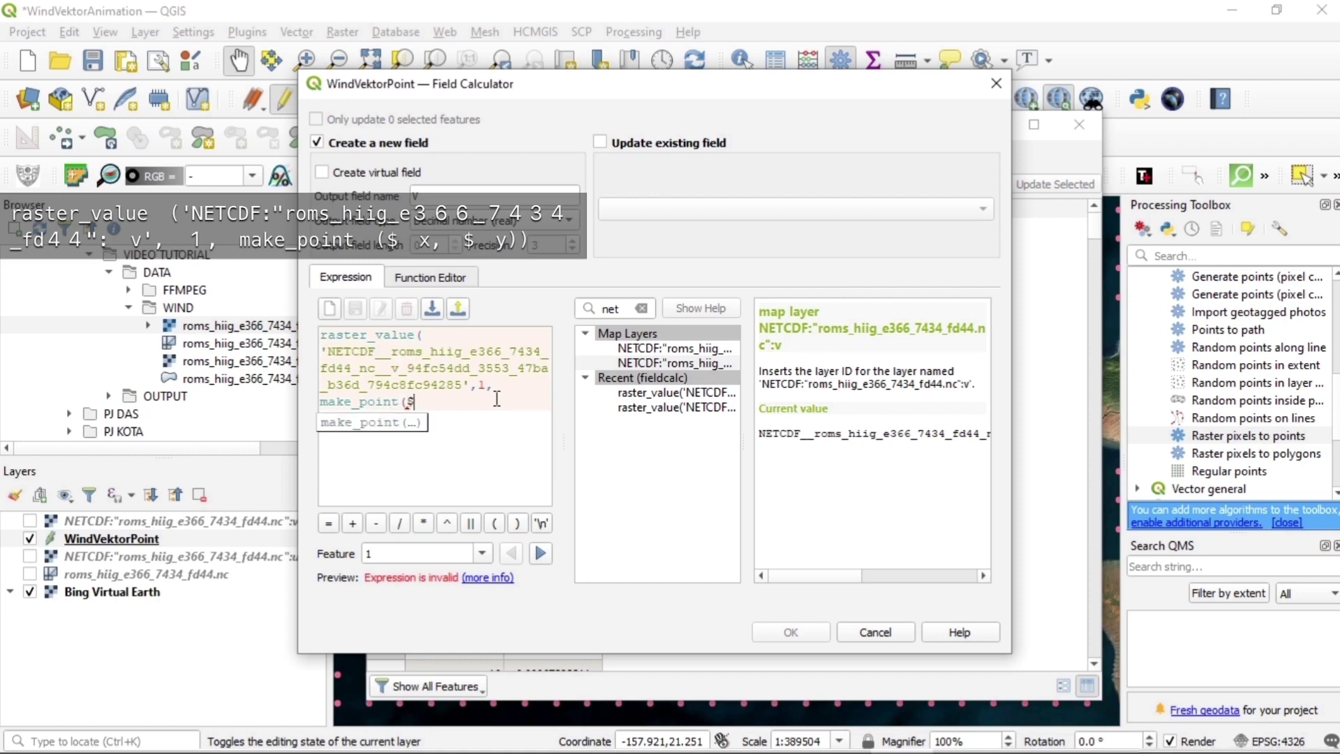
type("x,")
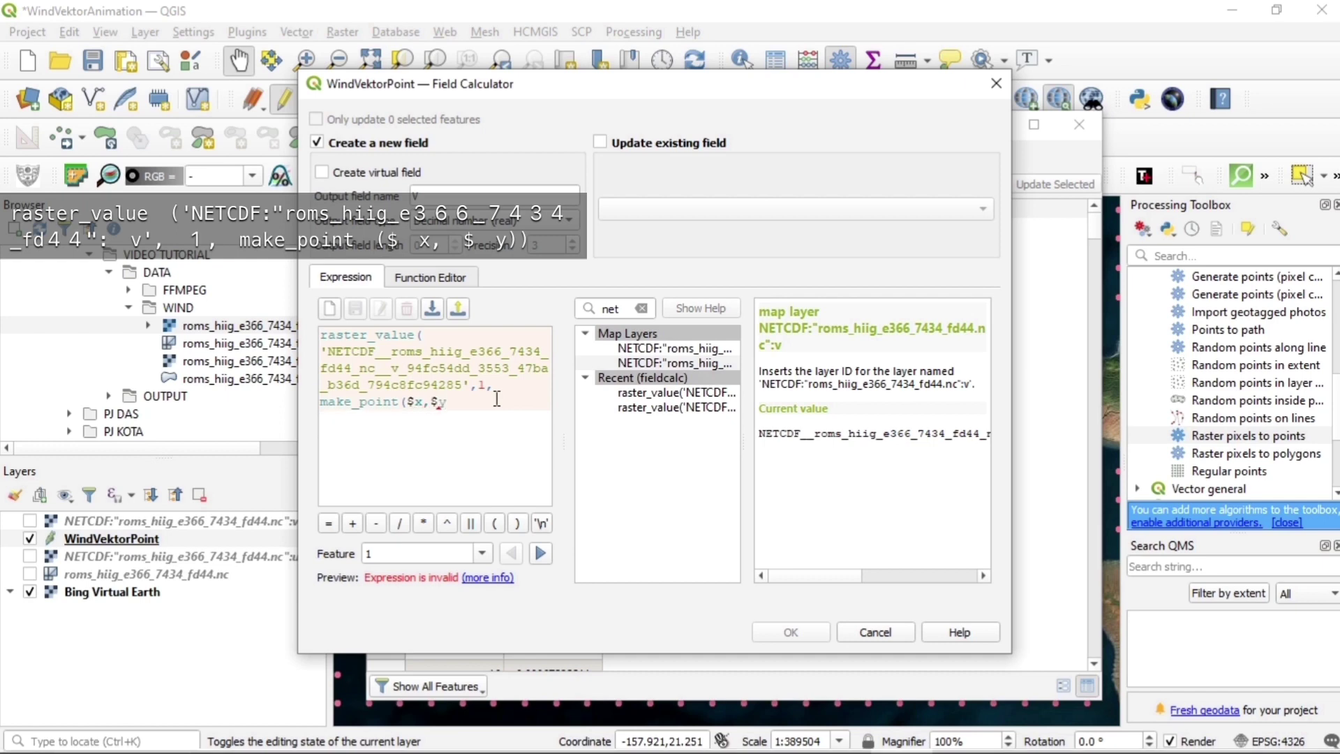
type("$y))")
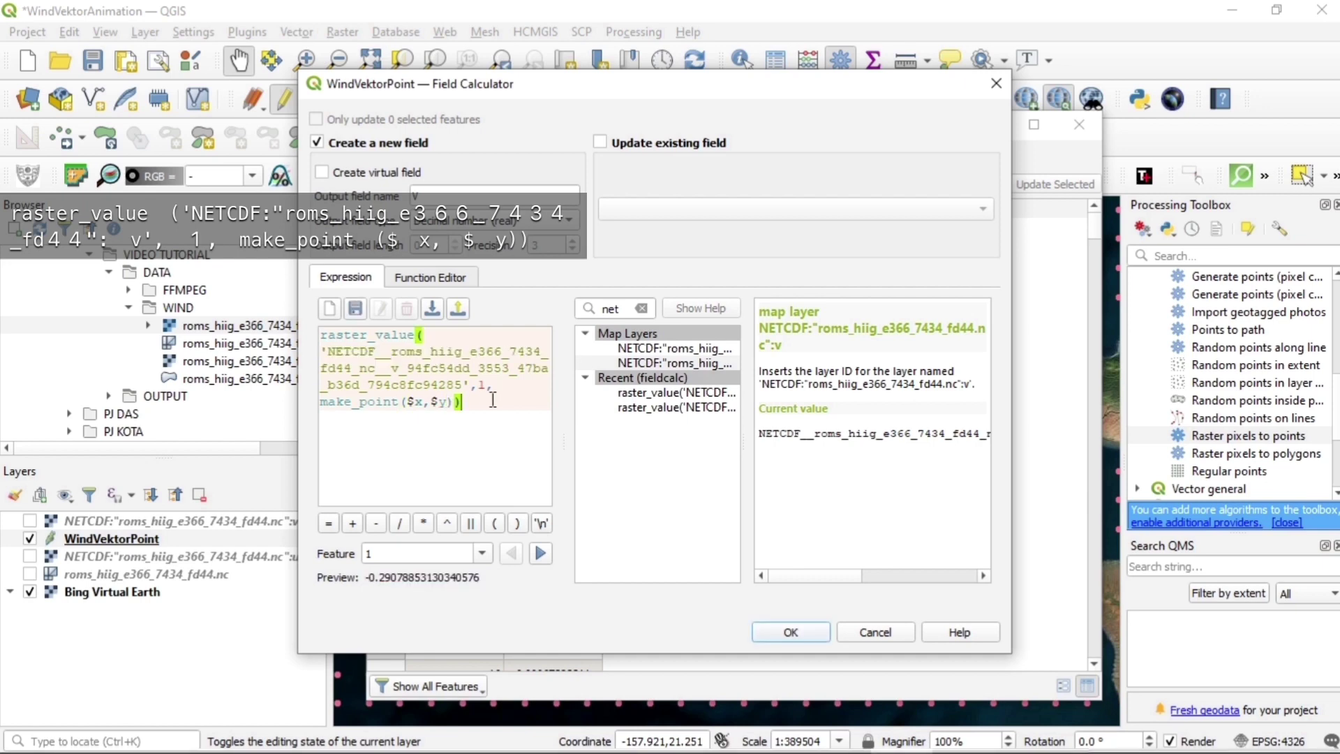
left_click(481, 553)
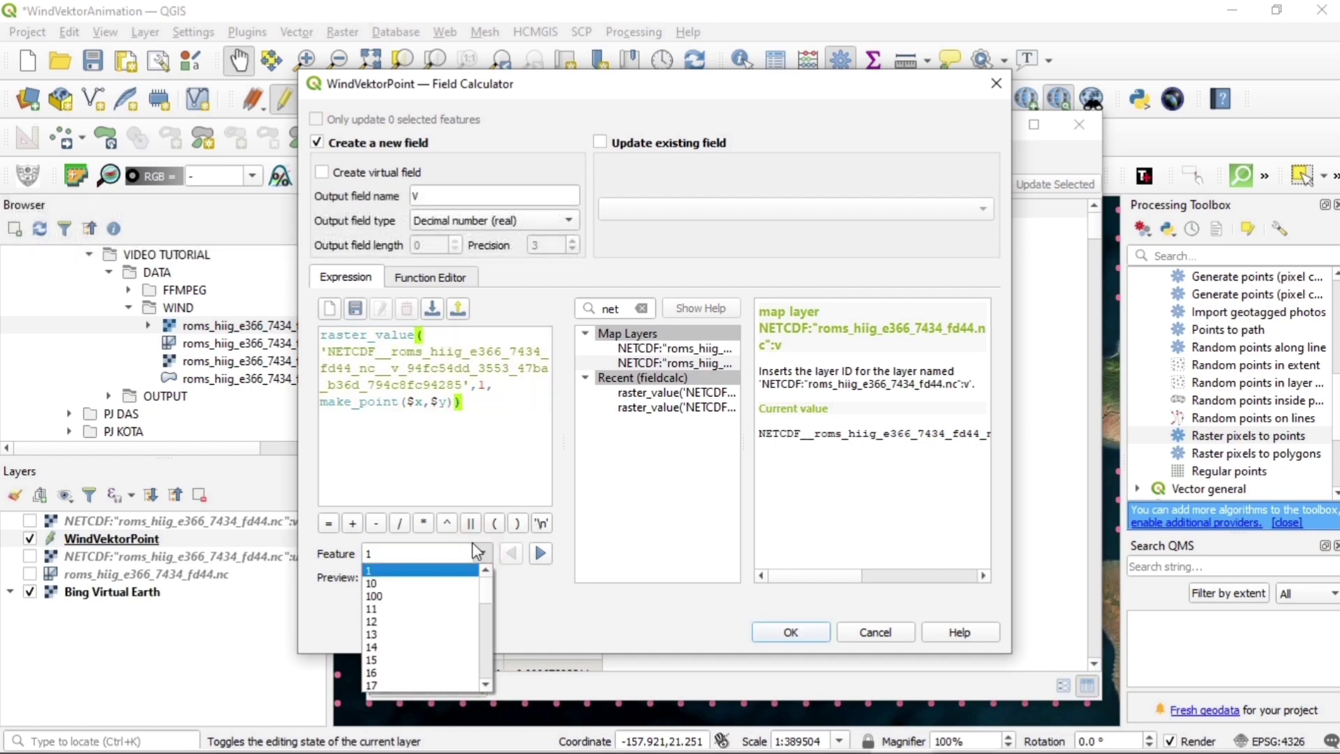
left_click(413, 574)
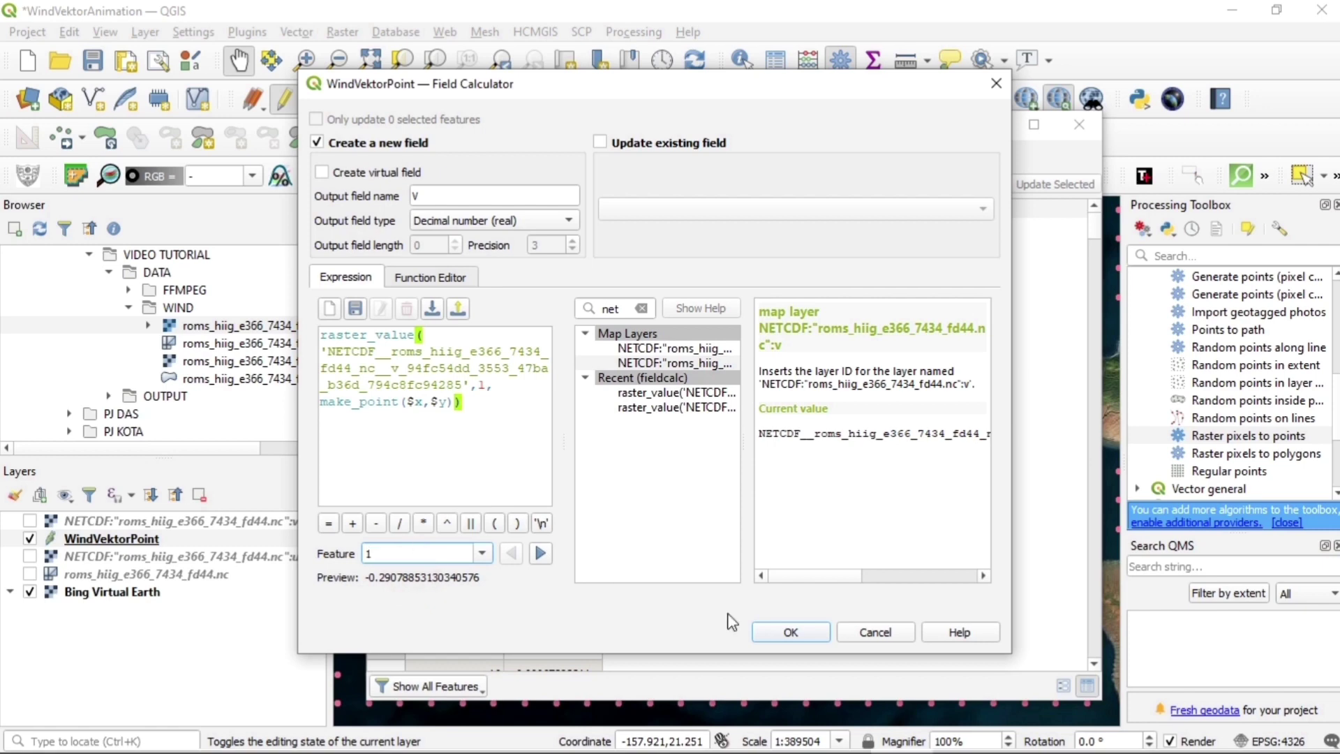
left_click(789, 633)
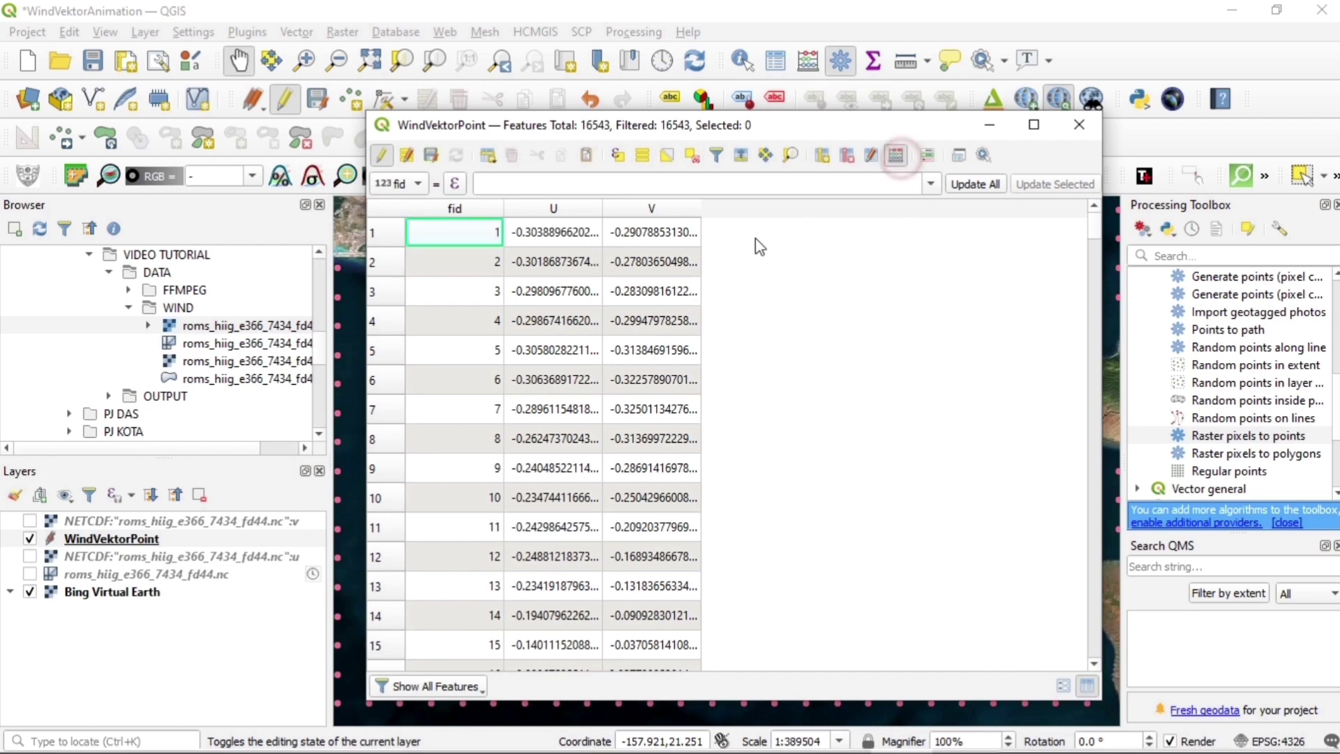
Step: Start another field calculation for WindVektorPoint and define a new field named Speed with the type Decimal number (real)
left_click(896, 155)
left_click(492, 198)
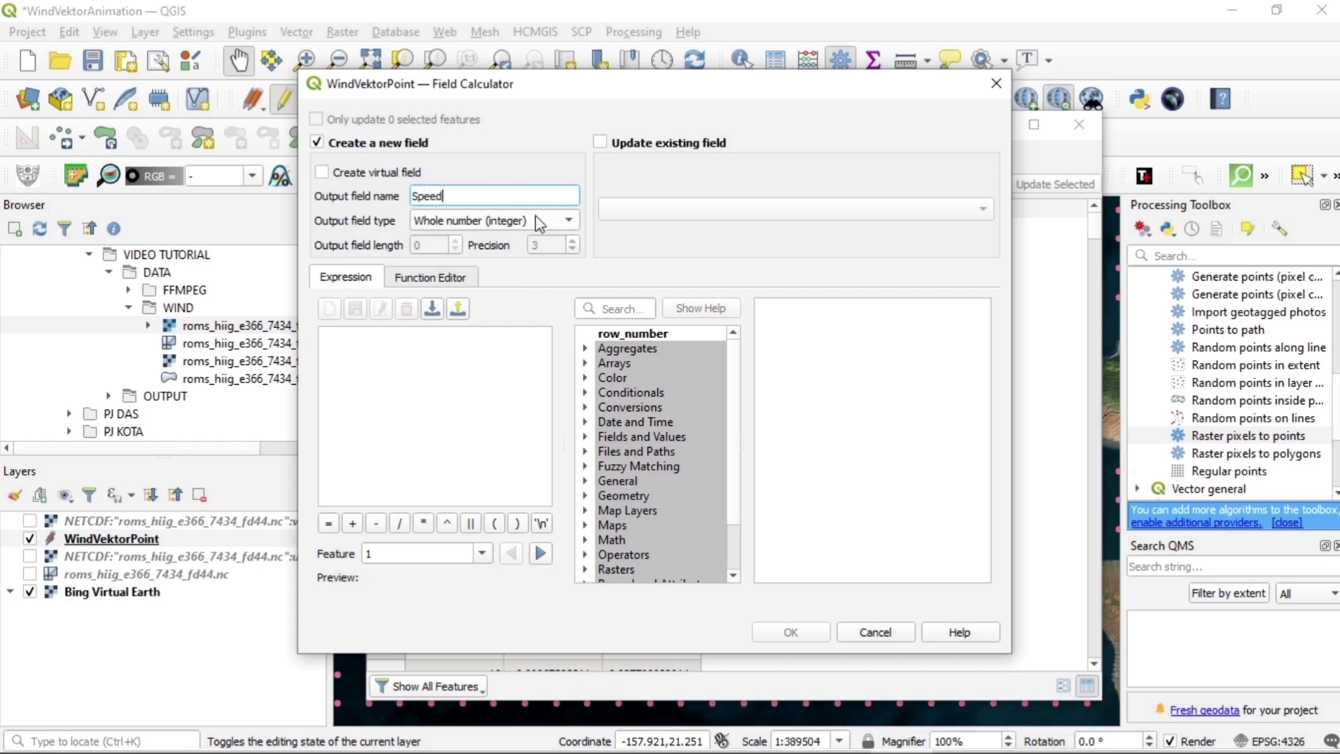
left_click(517, 220)
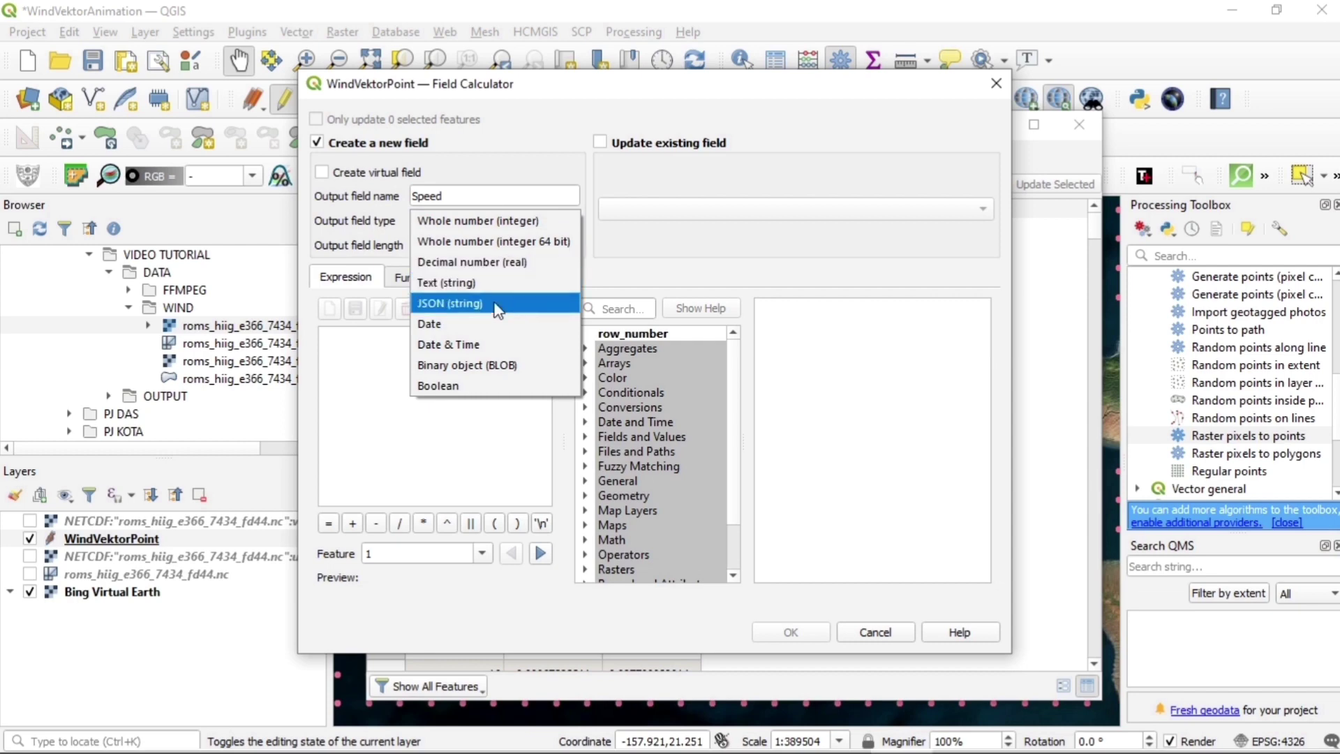
left_click(502, 262)
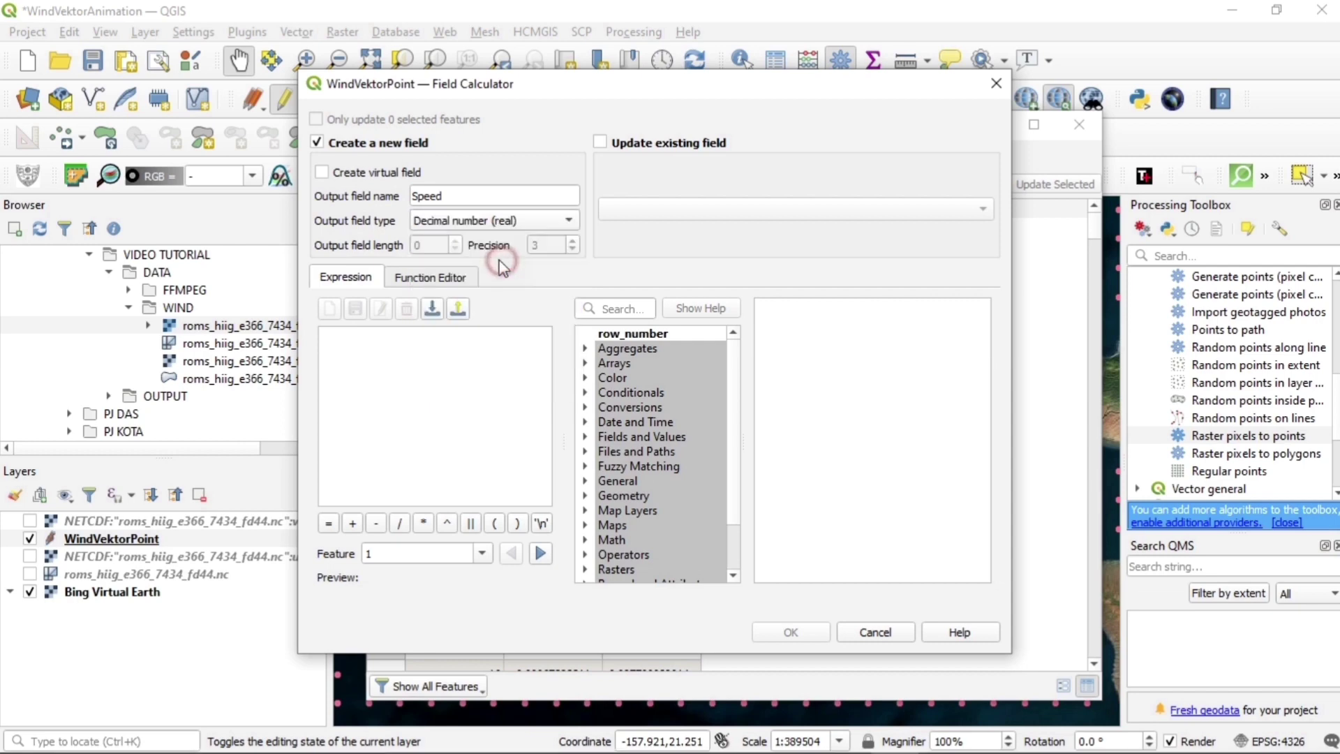
Step: Enter the expression sqrt(u*u+v*v) for the Speed field and create the field
left_click(434, 356)
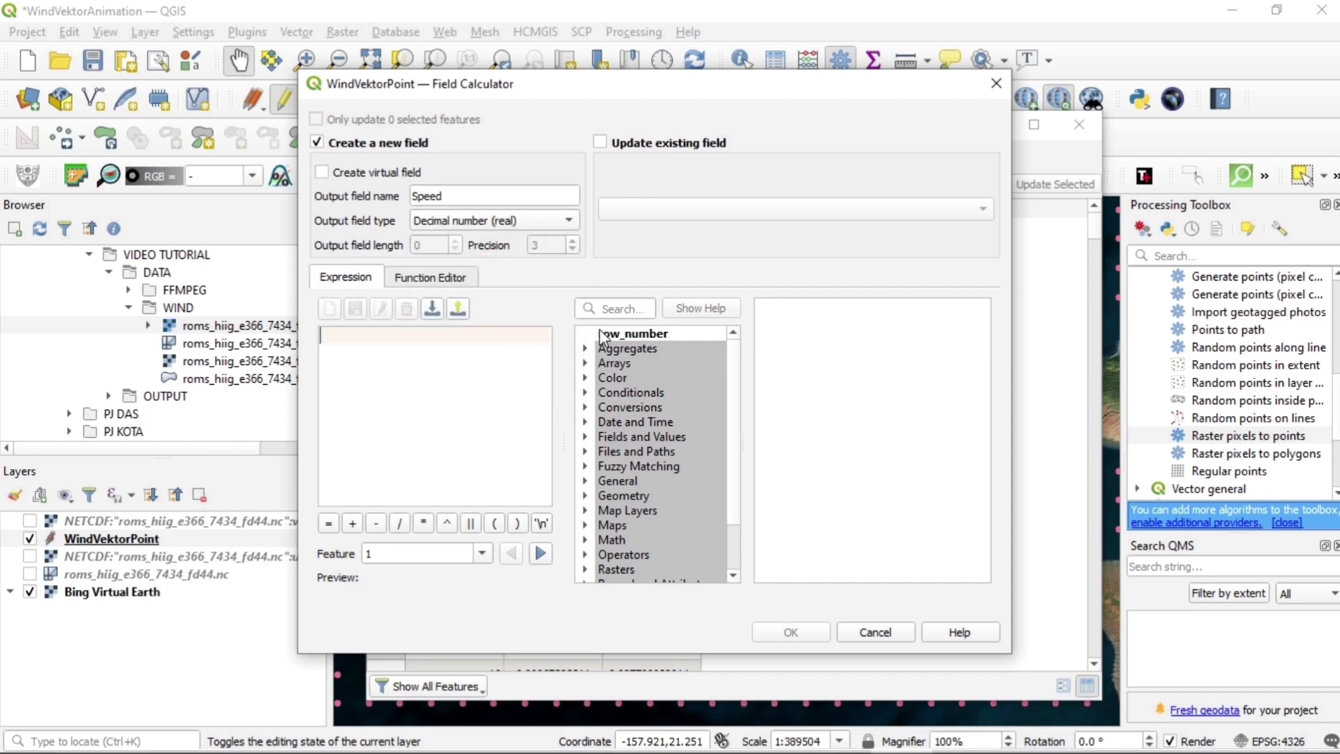
left_click(613, 309)
type("sq")
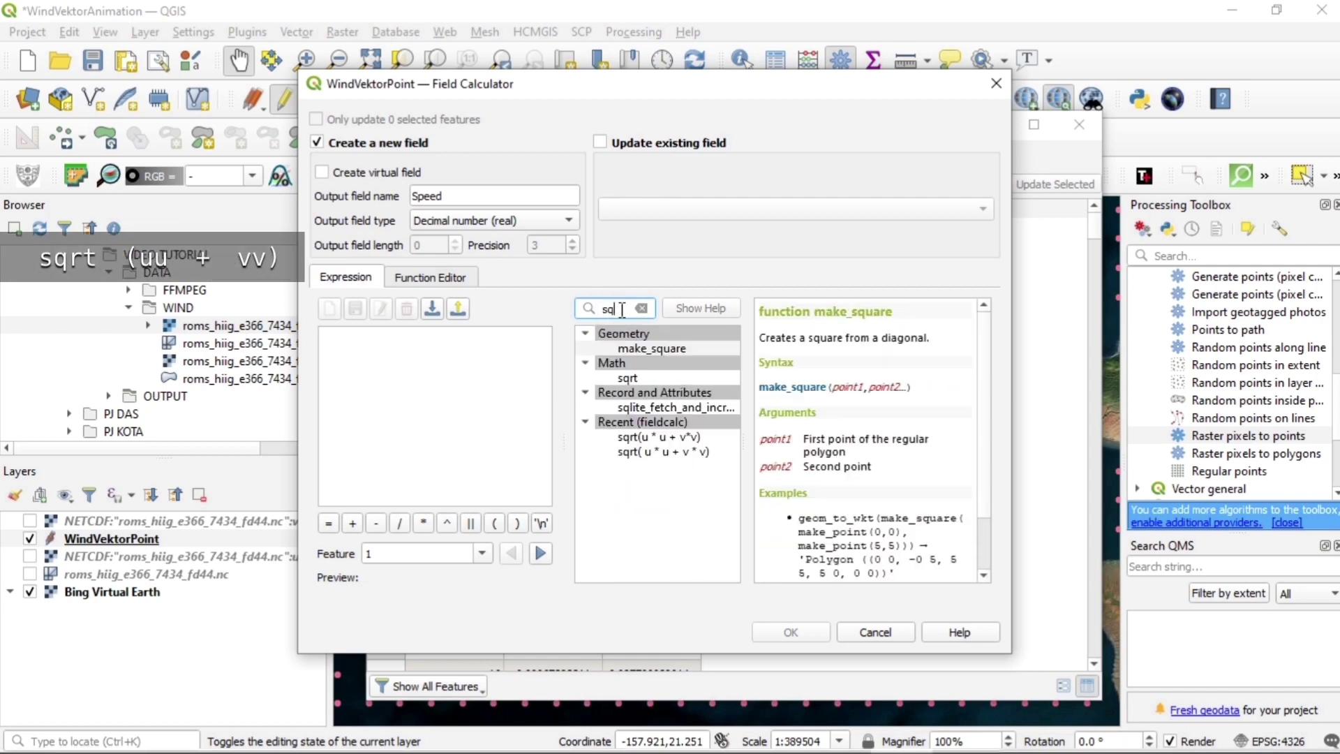
double_click(649, 379)
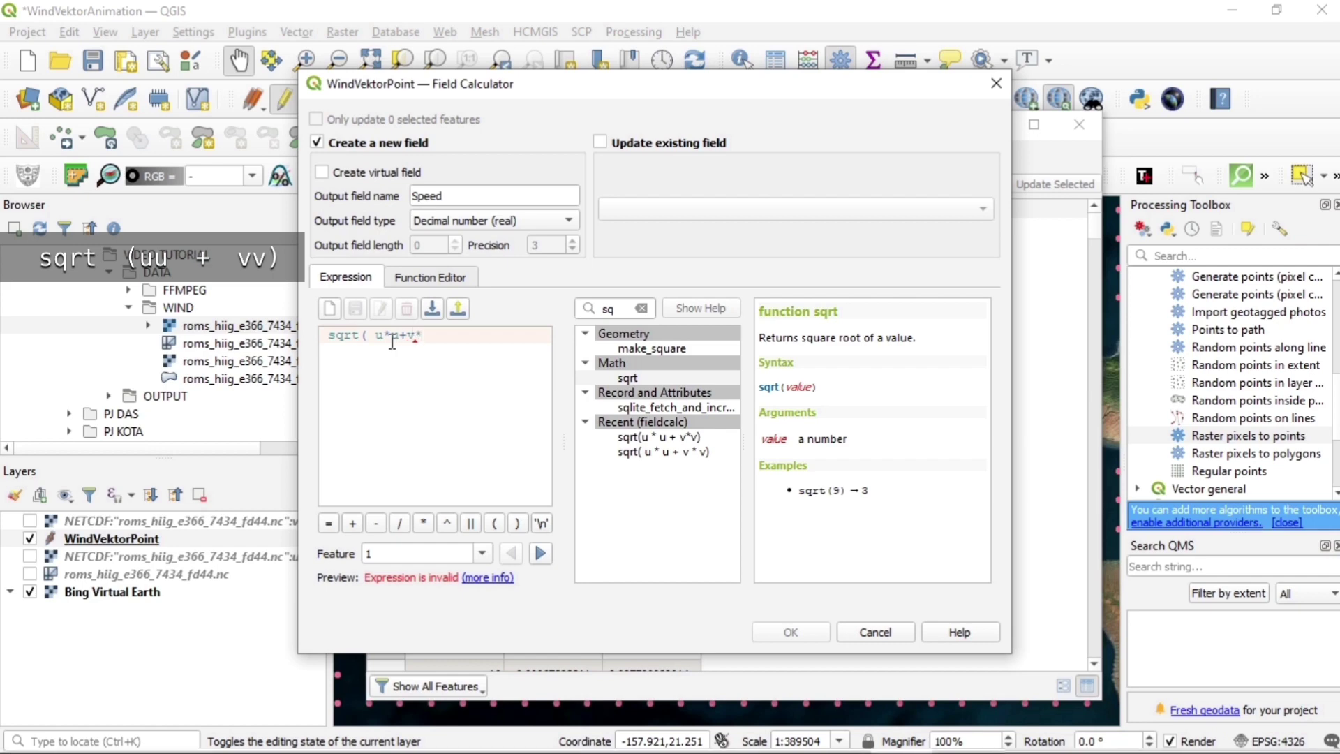
type(")")
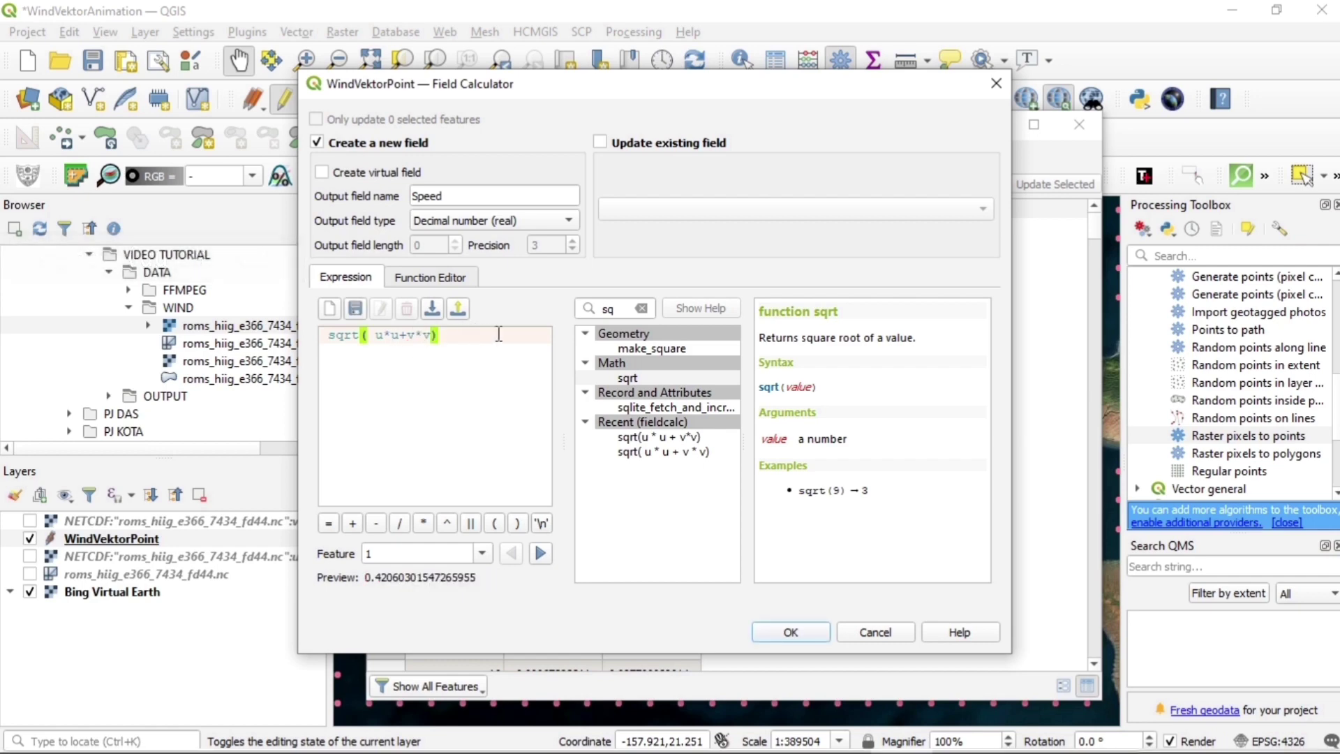
left_click(791, 632)
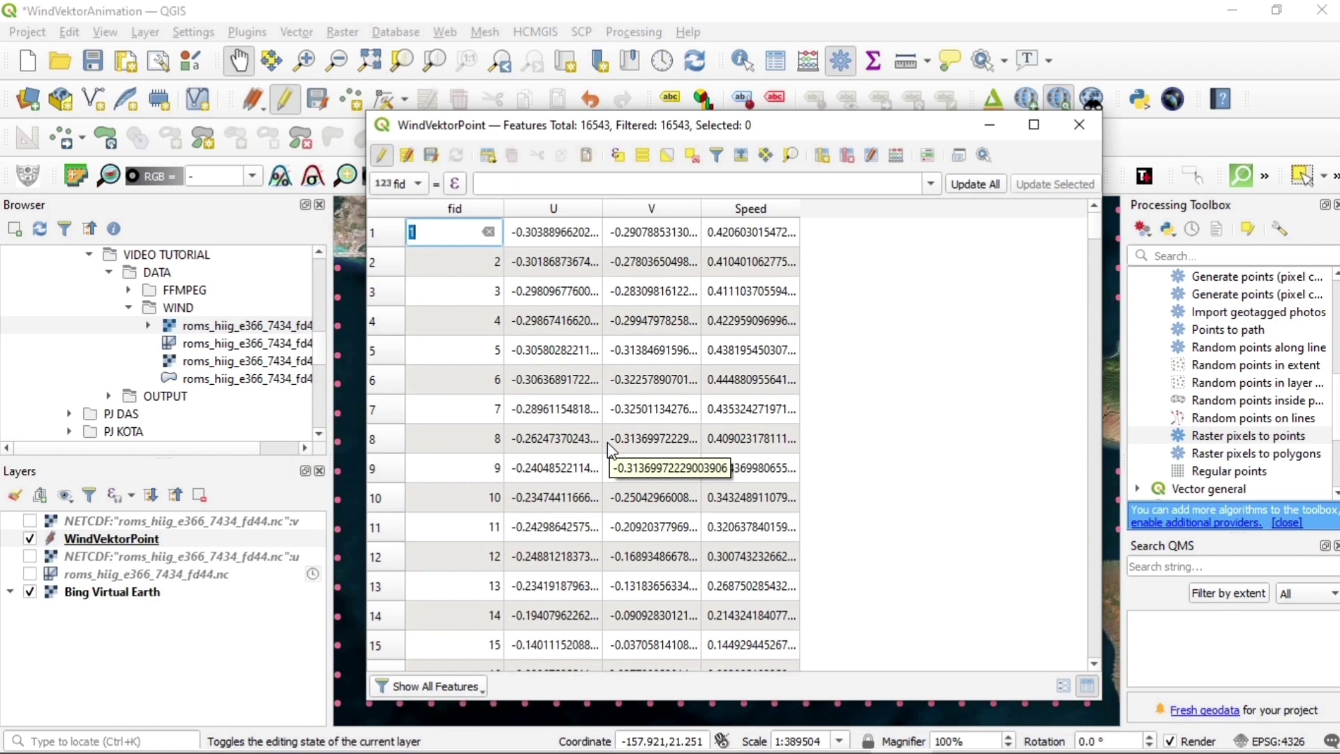
left_click(894, 359)
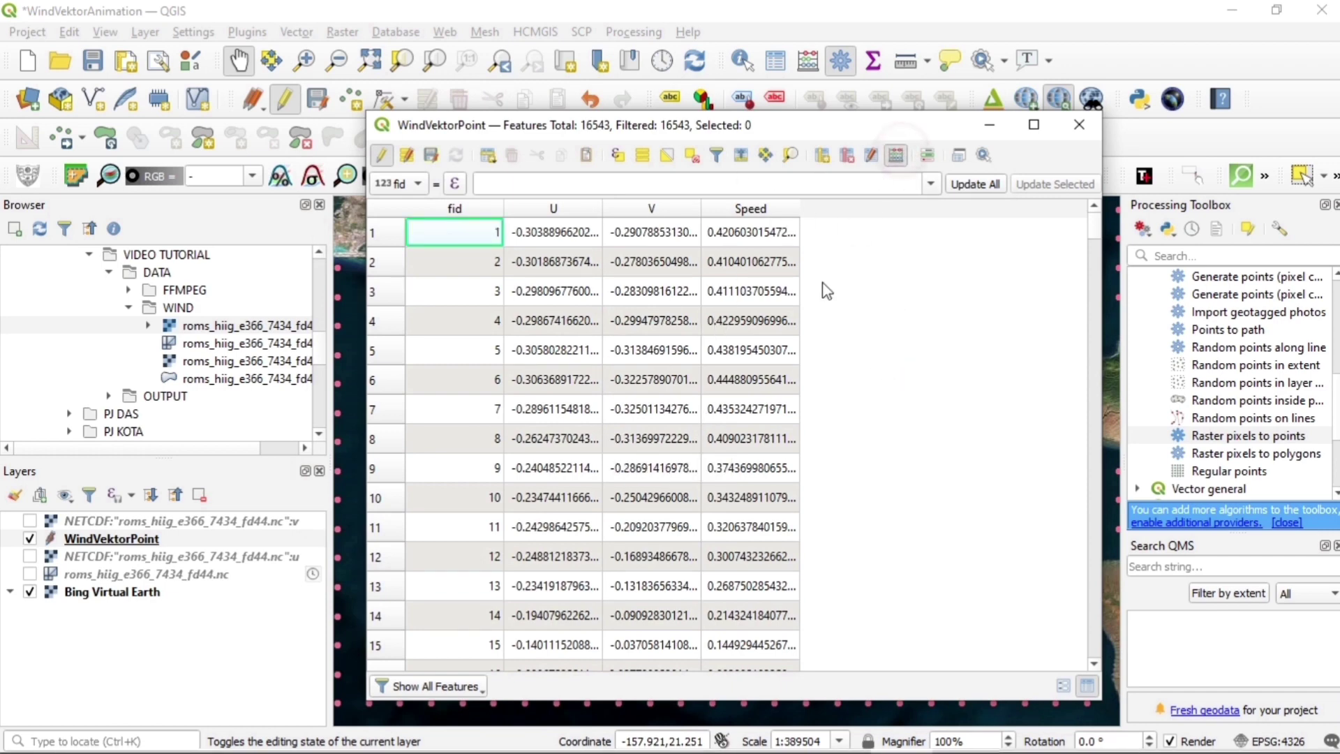
Step: Start another field calculation for WindVektorPoint and define a new field named Direction with the type Decimal number (real)
left_click(896, 155)
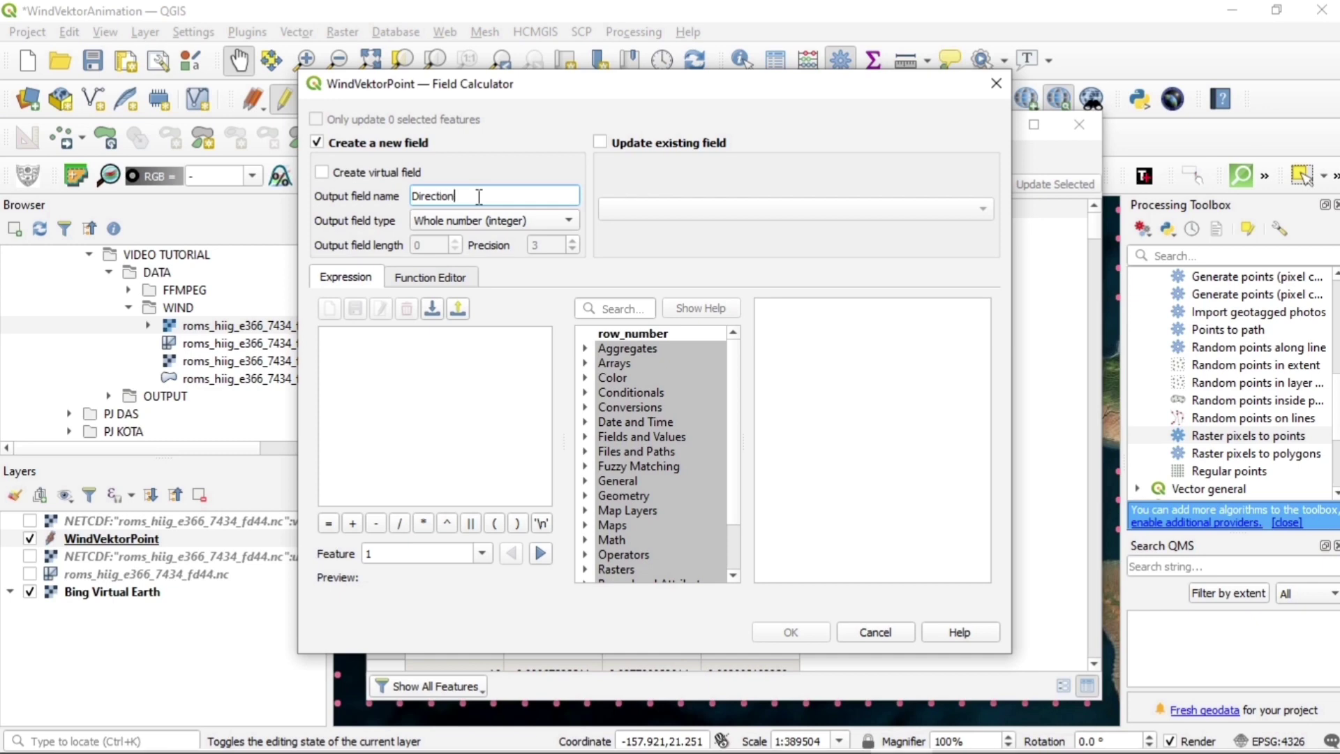
left_click(496, 222)
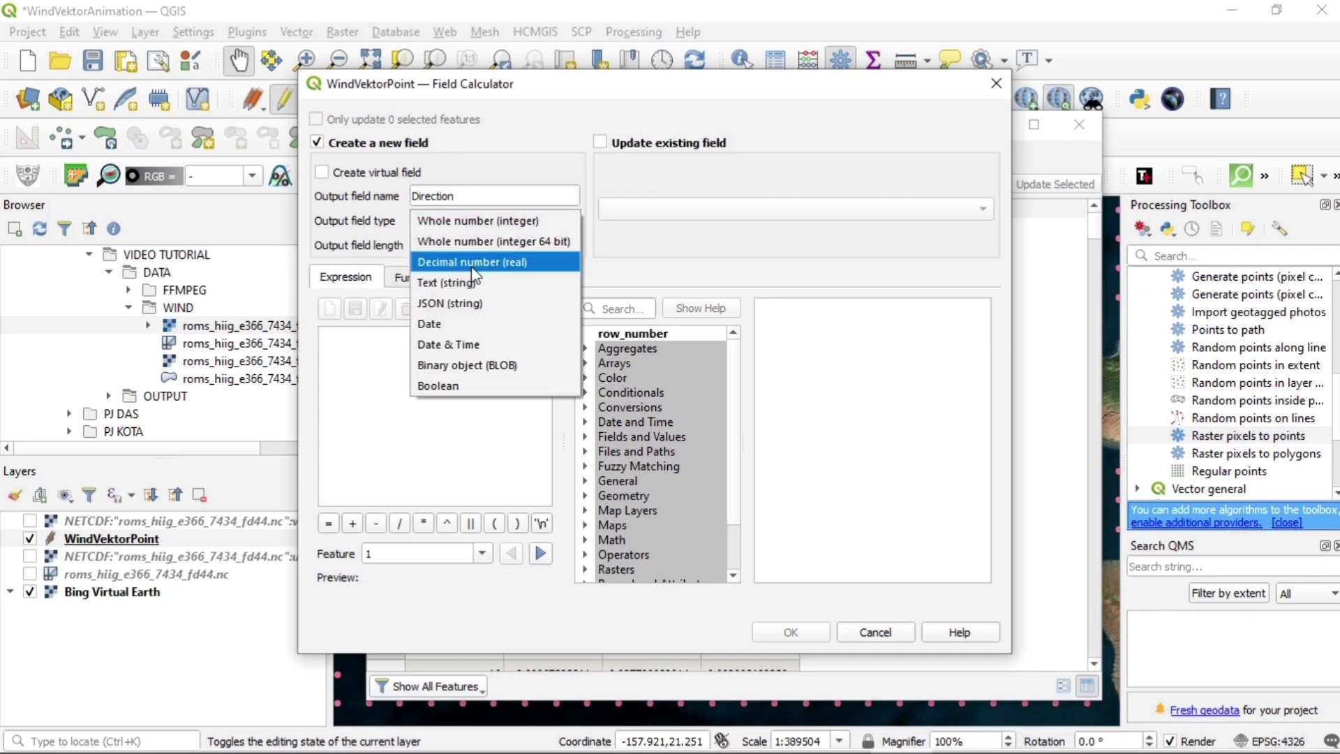
left_click(473, 269)
Step: Enter the expression (180/3.14)*atan2(v,u) for the Direction field and create the field
left_click(428, 379)
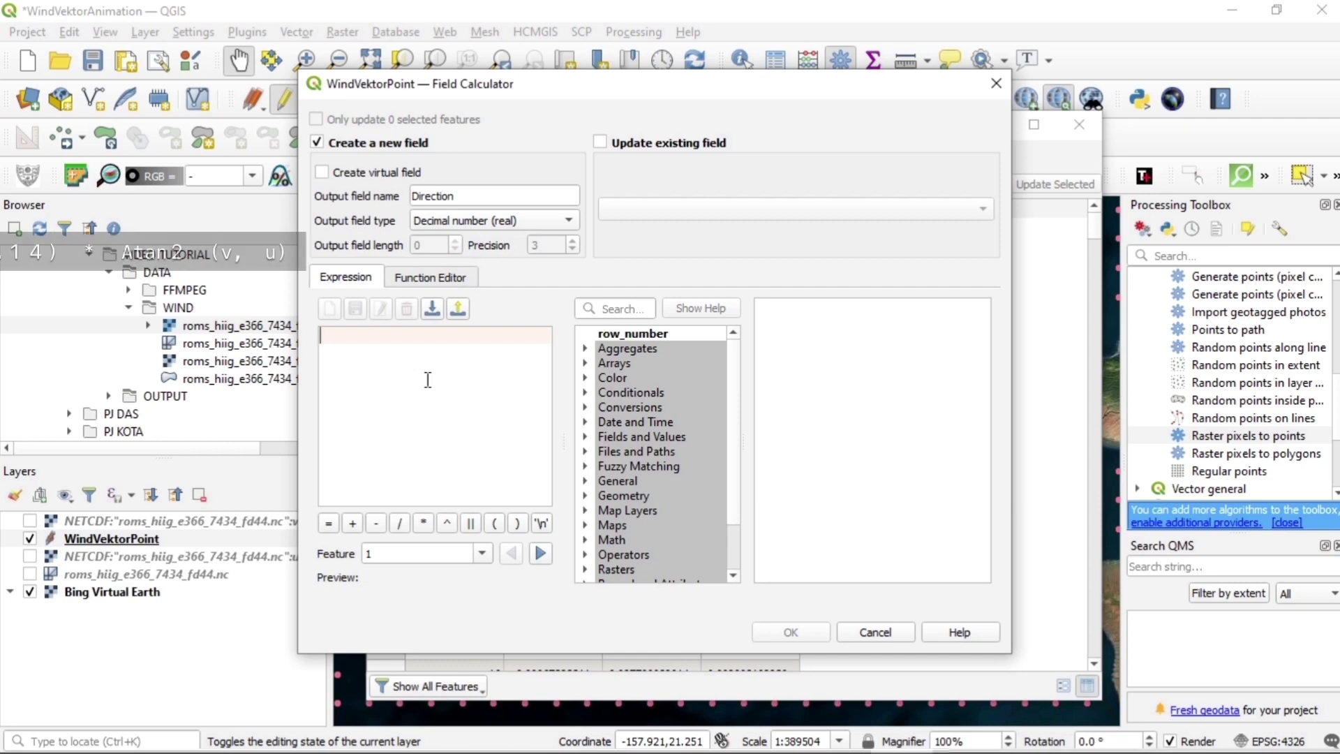
type("(180/3.")
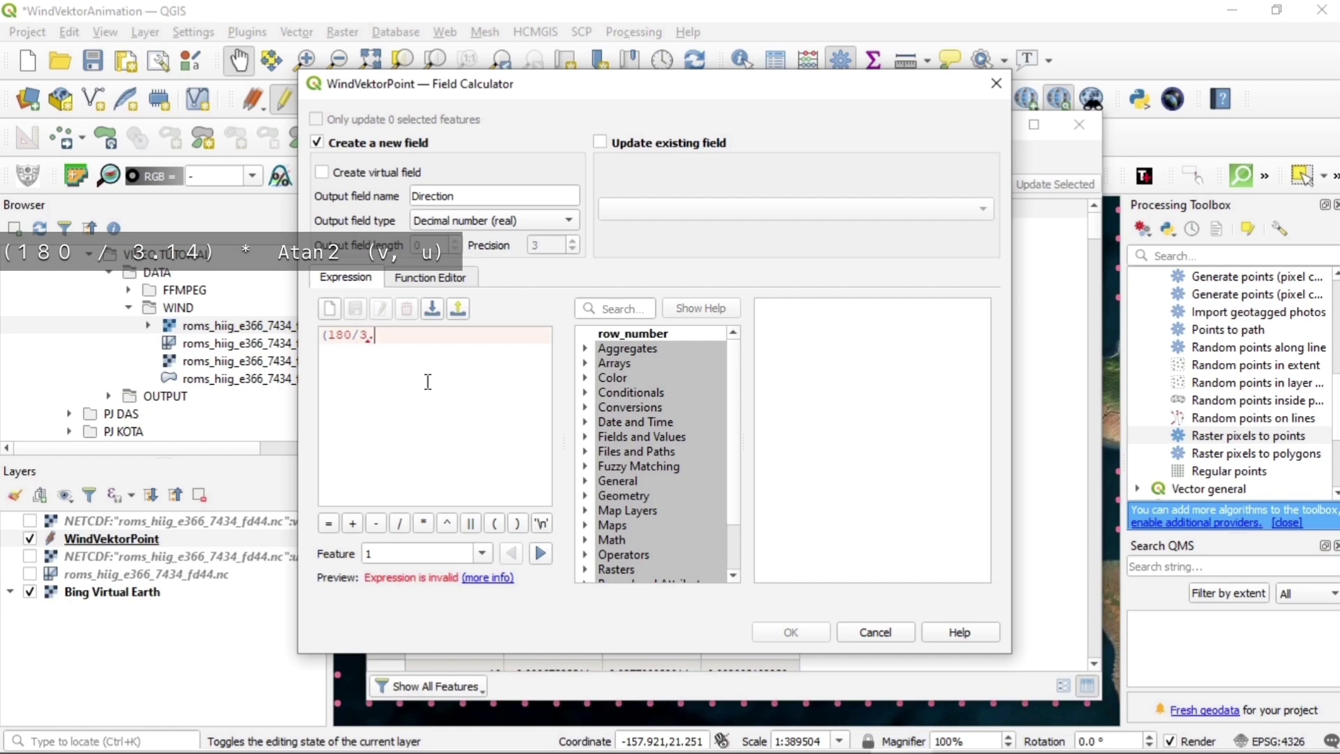
type("14)")
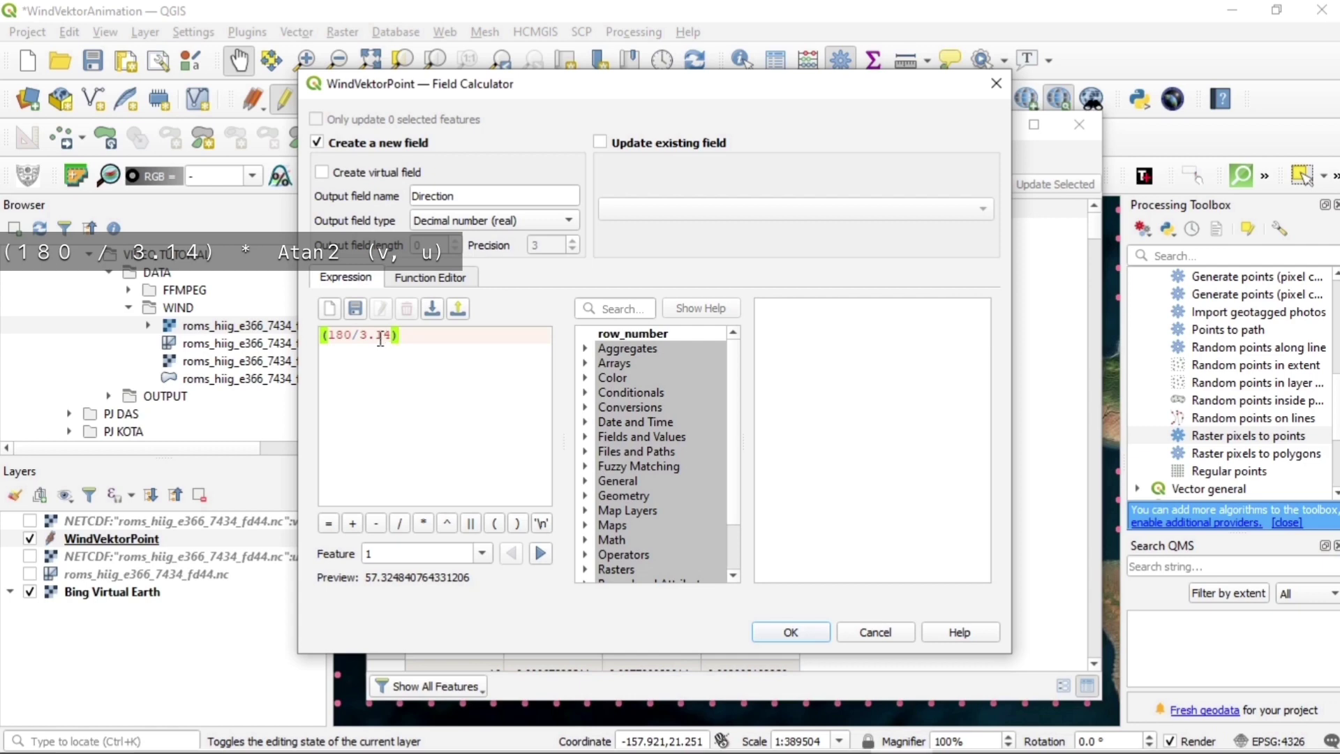
type("*")
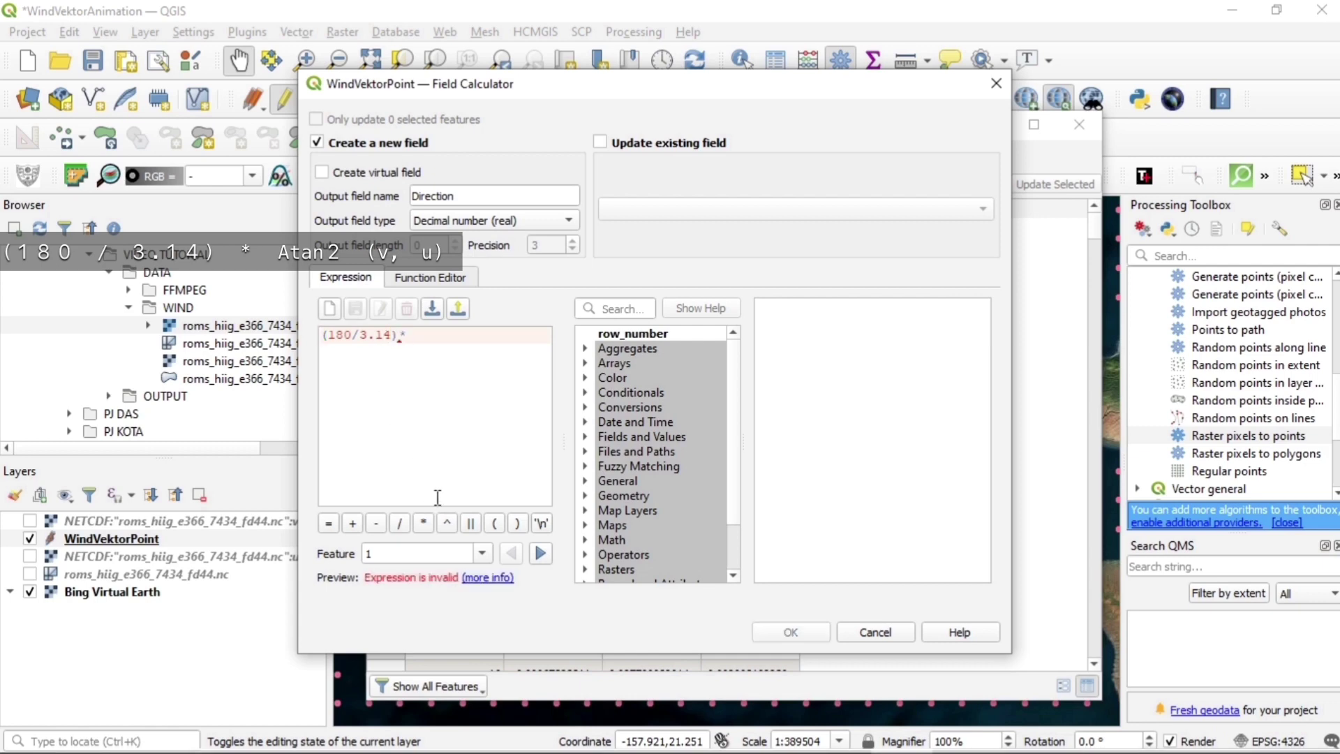
left_click(613, 315)
type("ata")
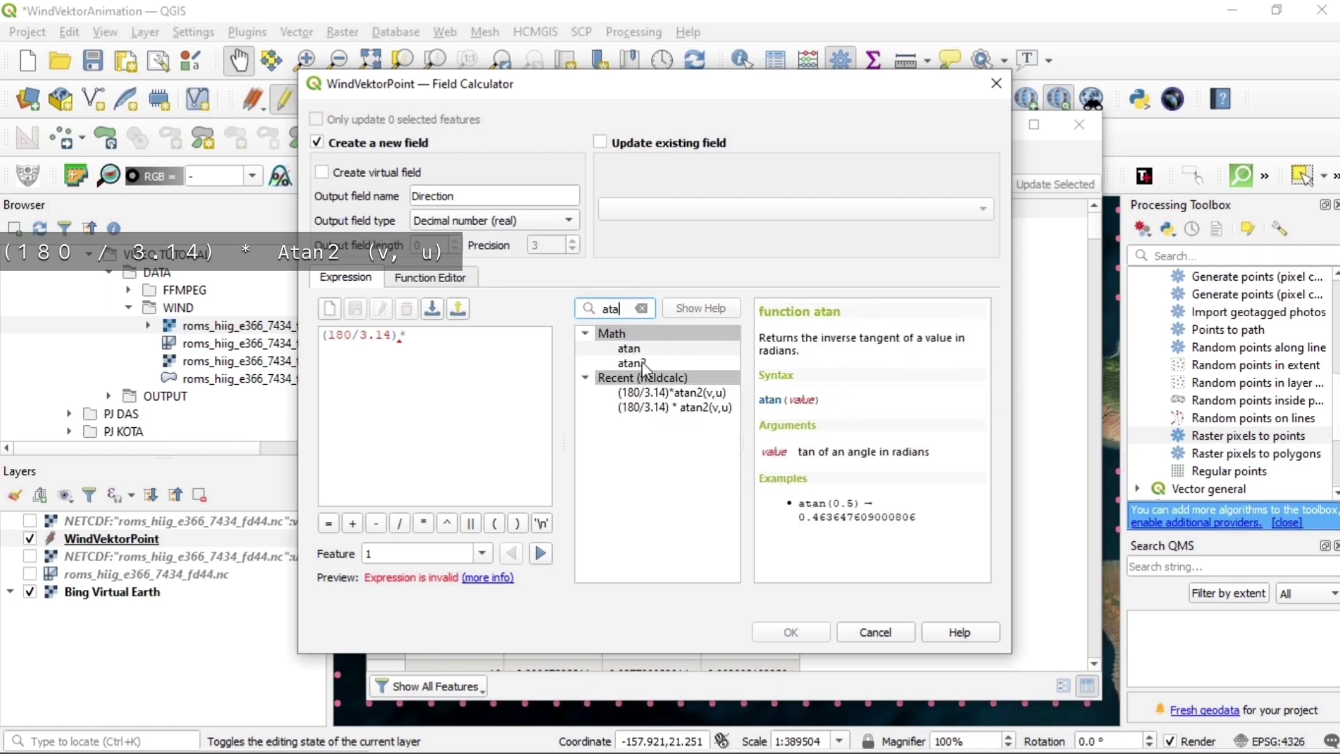
left_click(632, 363)
double_click(632, 363)
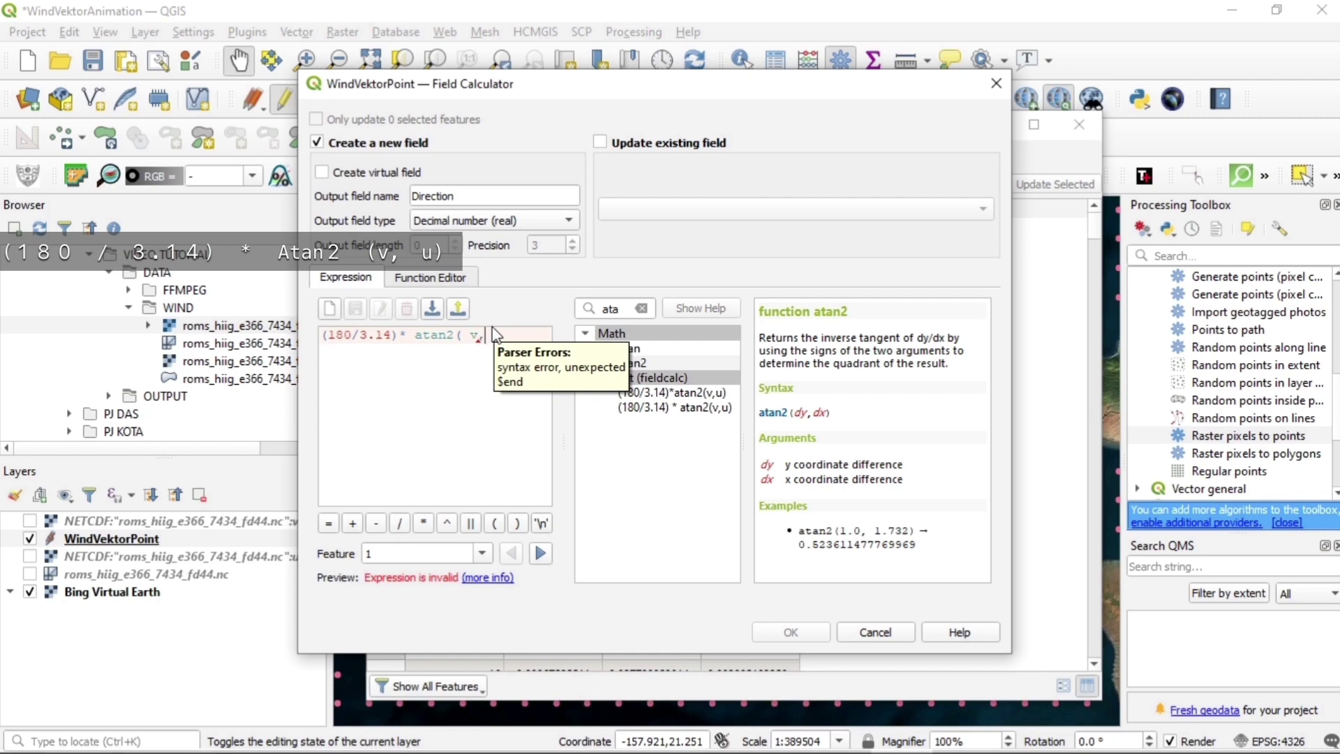
type("v,u)")
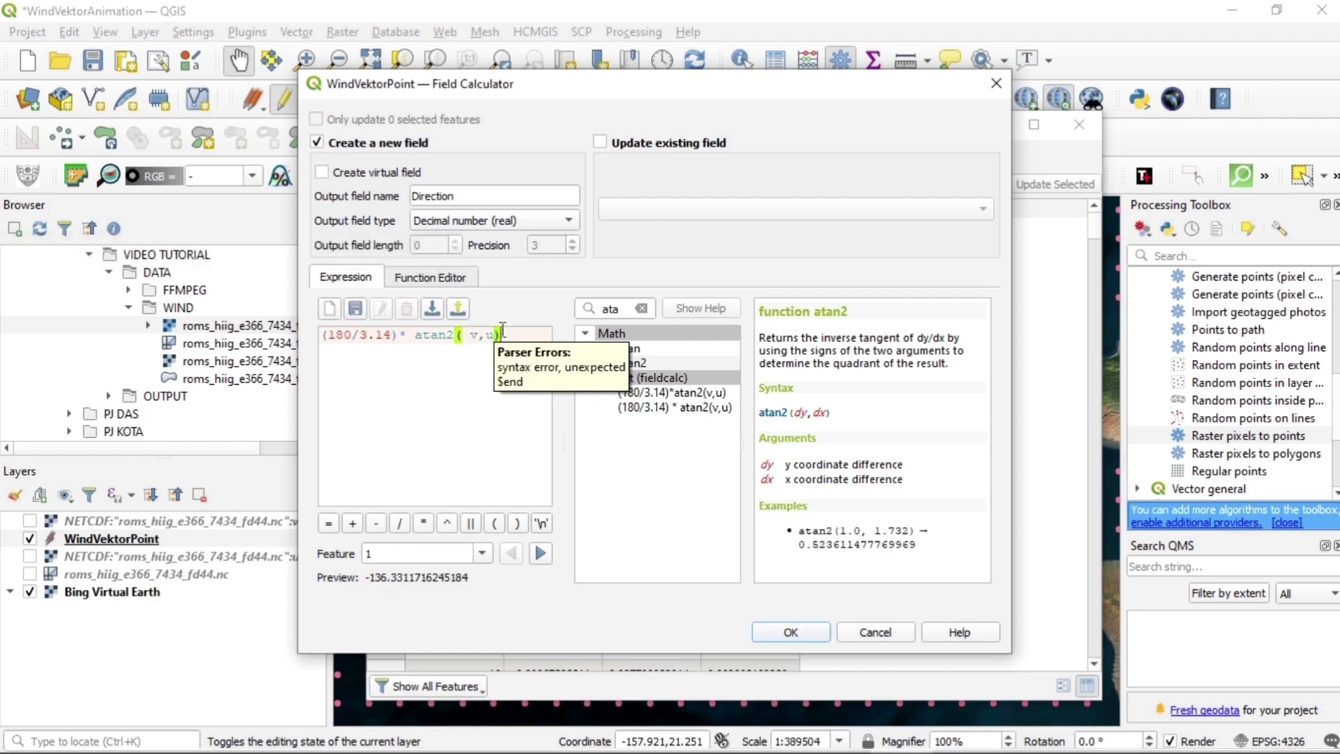
left_click(791, 632)
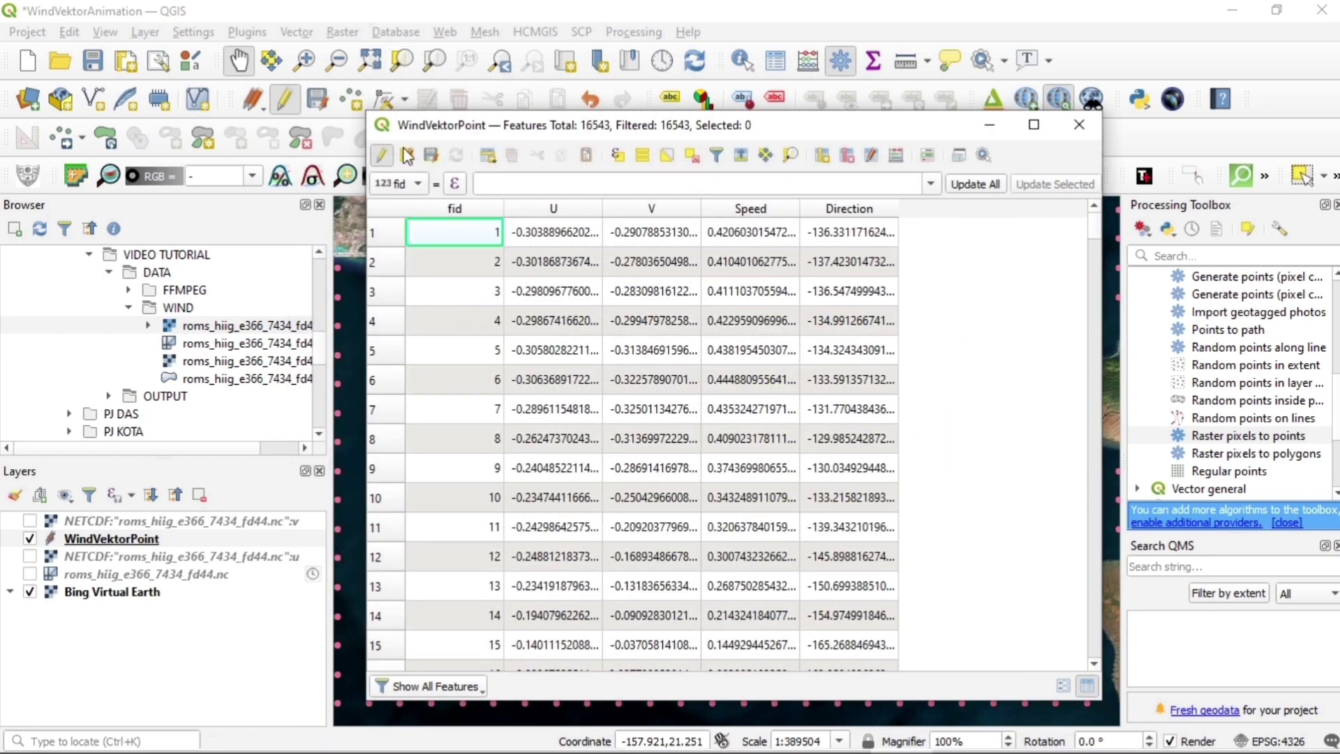
Step: Stop editing WindVektorPoint, save the attribute edits and close its attribute table
left_click(381, 154)
left_click(643, 396)
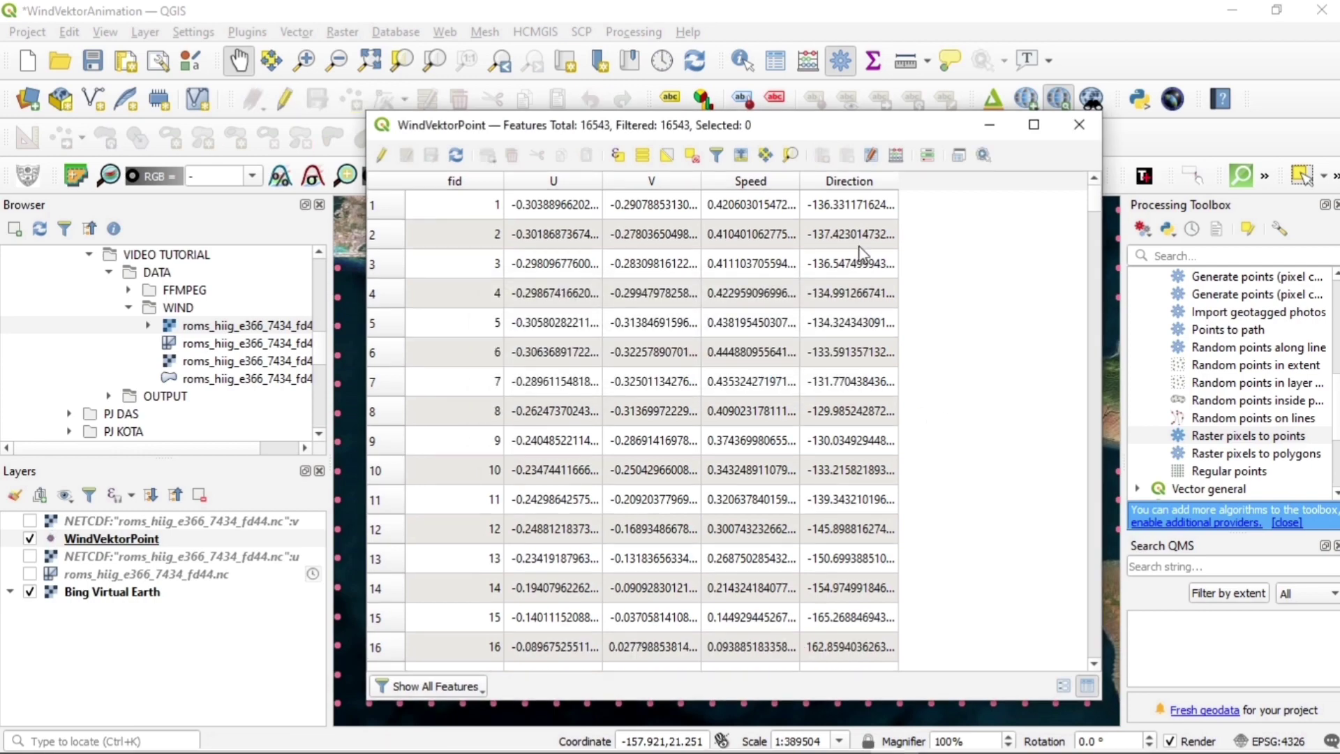
left_click(1080, 125)
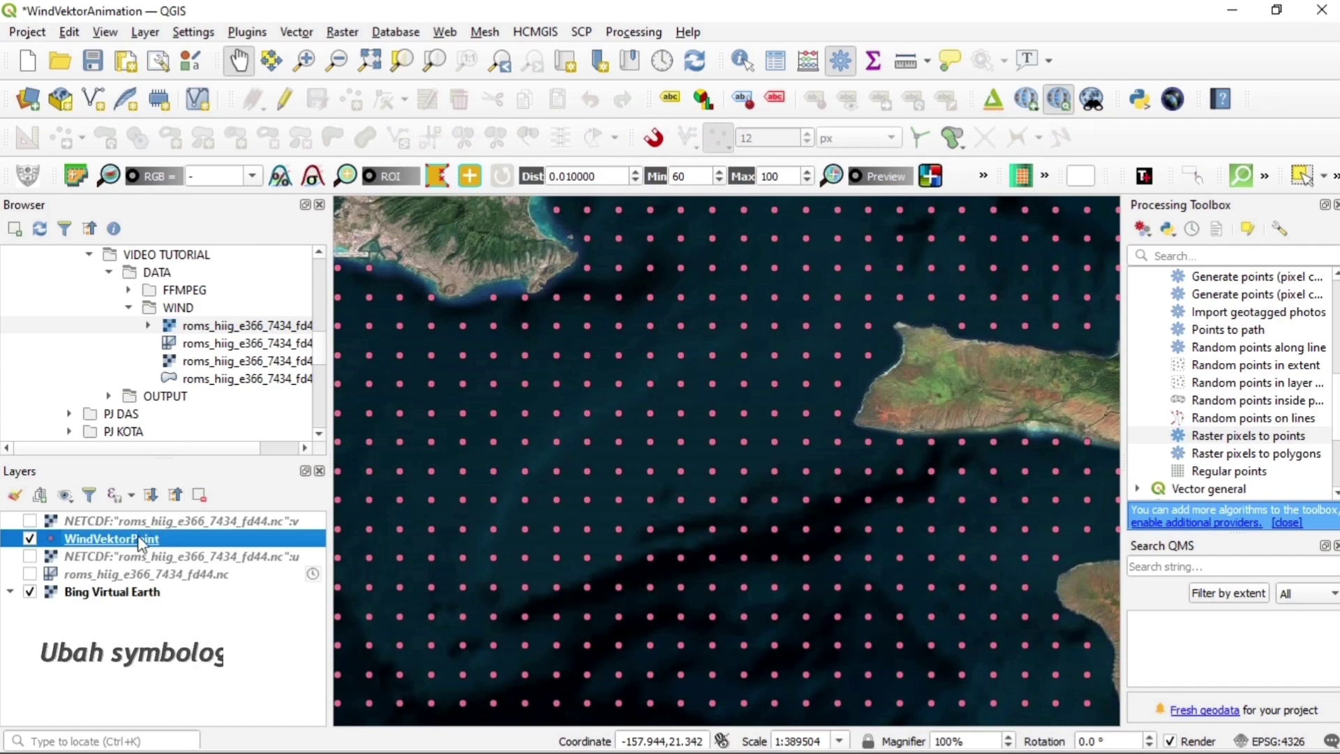
Step: Open the WindVektorPoint symbology and set it to Graduated using the Speed field as the value
right_click(137, 538)
left_click(181, 525)
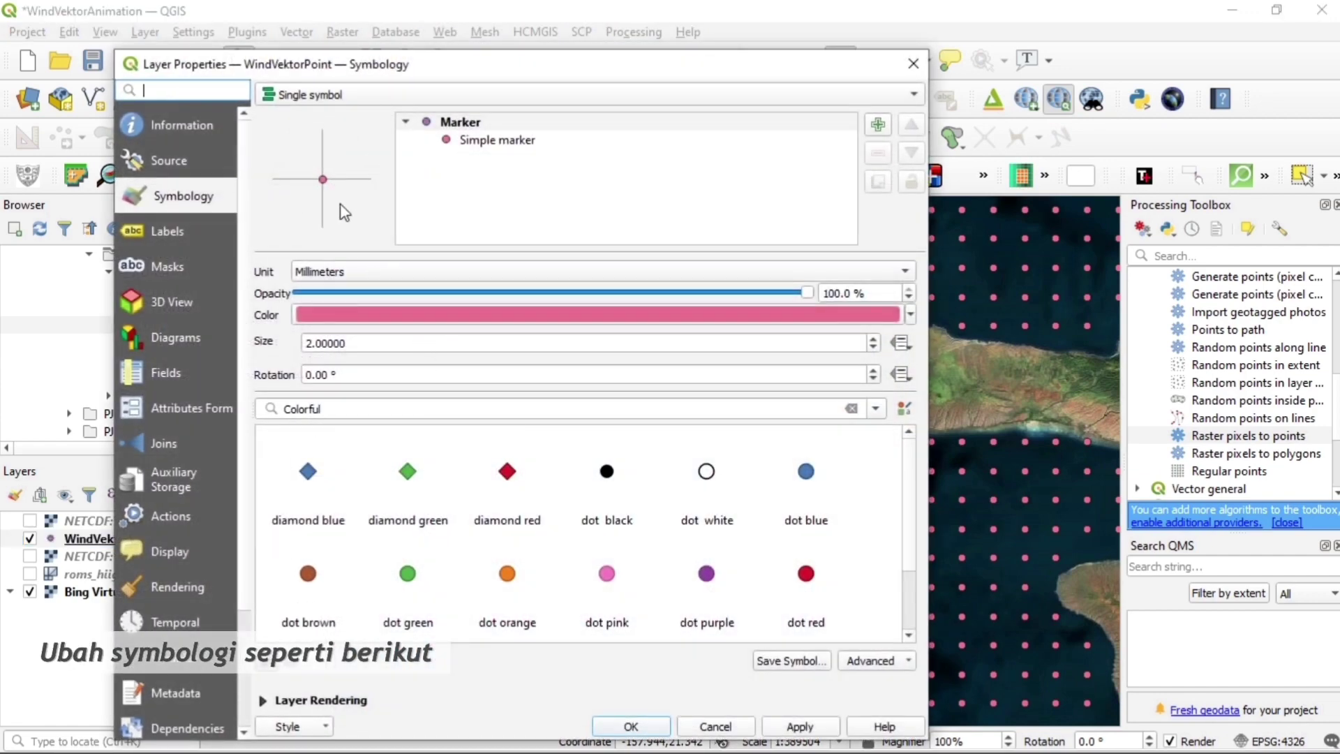
left_click(471, 142)
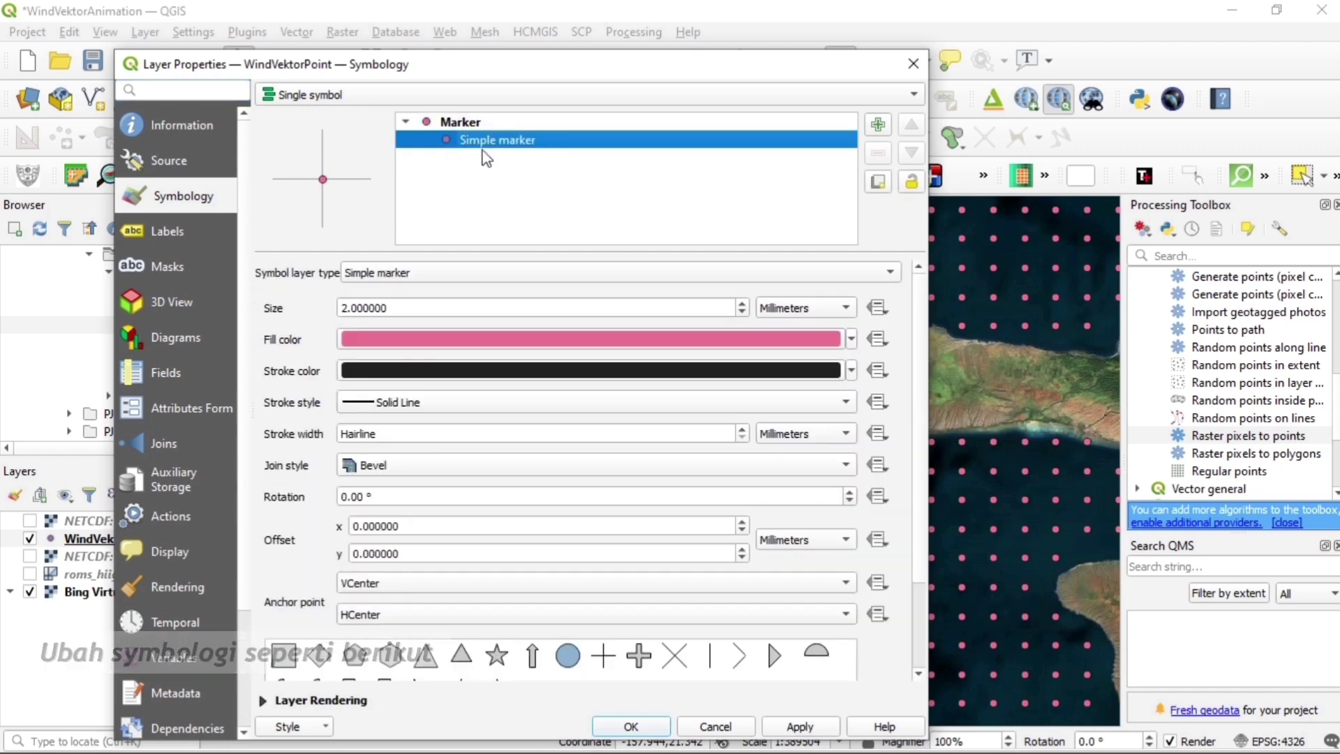
left_click(513, 91)
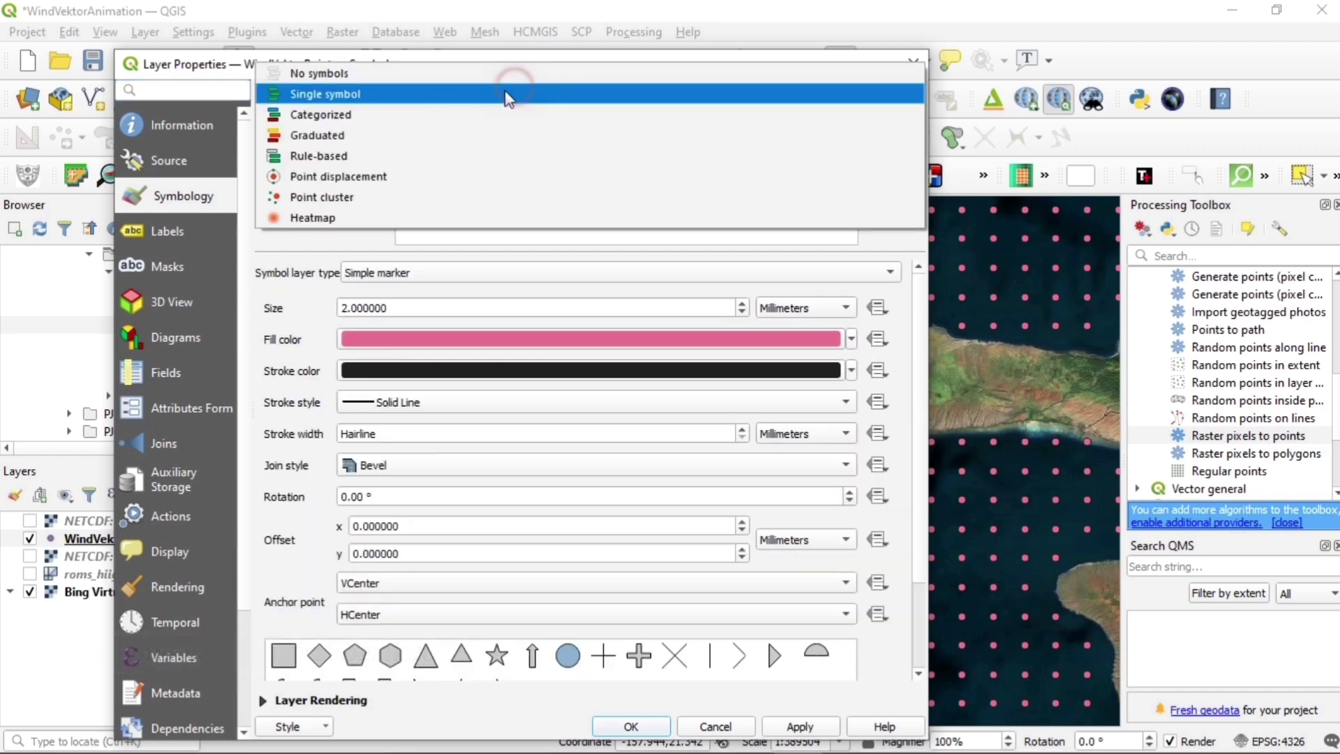
left_click(458, 136)
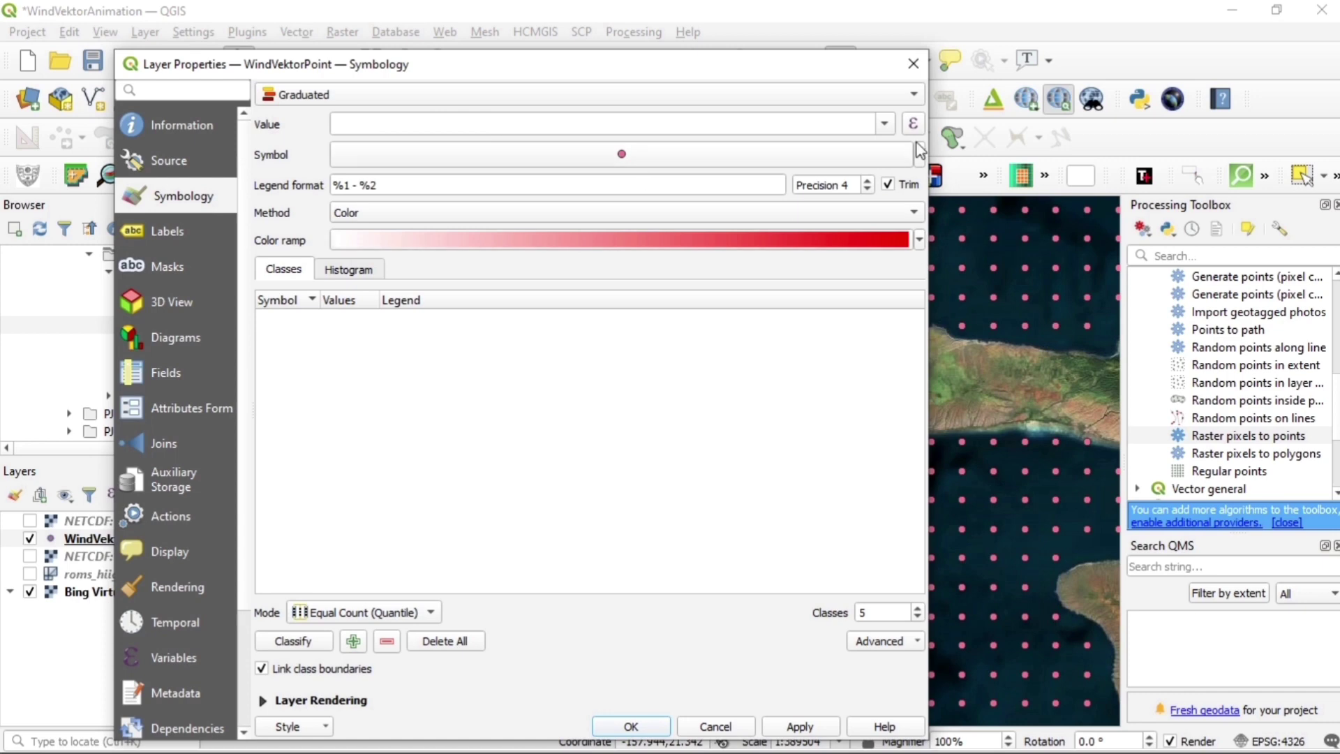
left_click(885, 124)
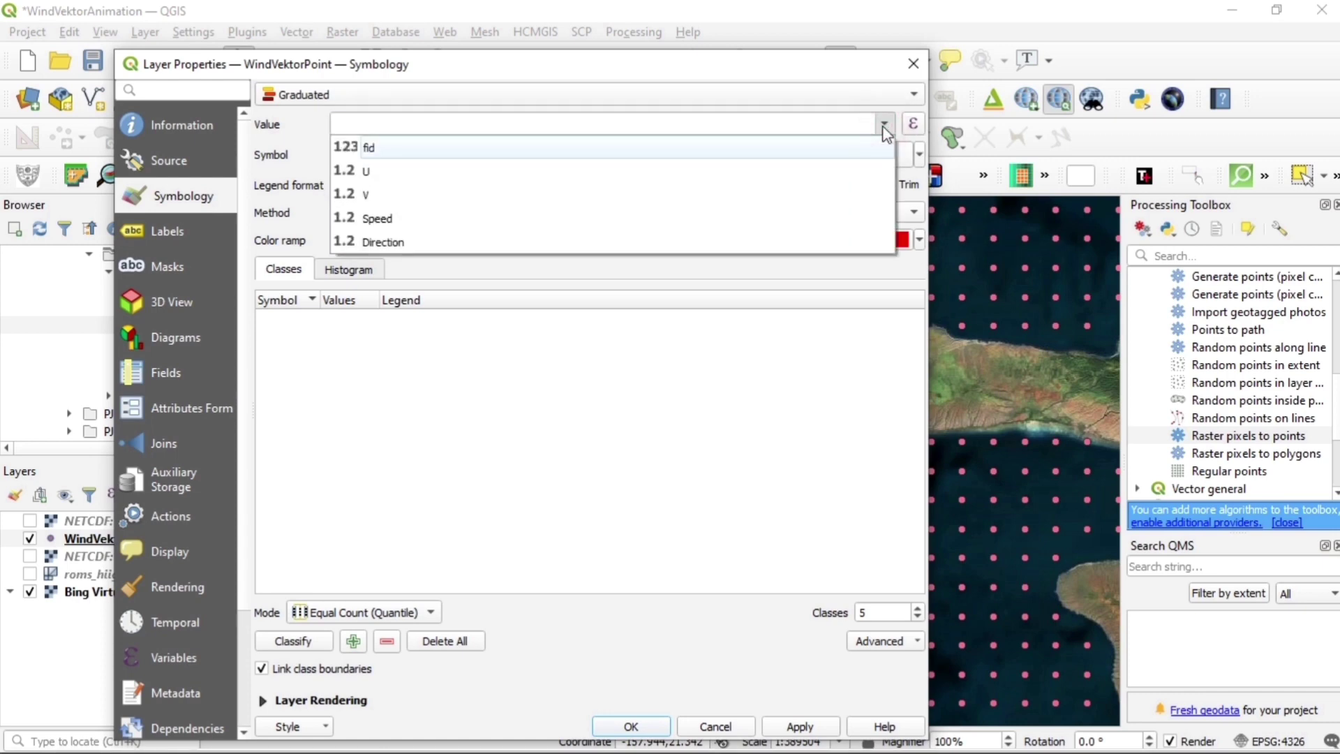
left_click(412, 217)
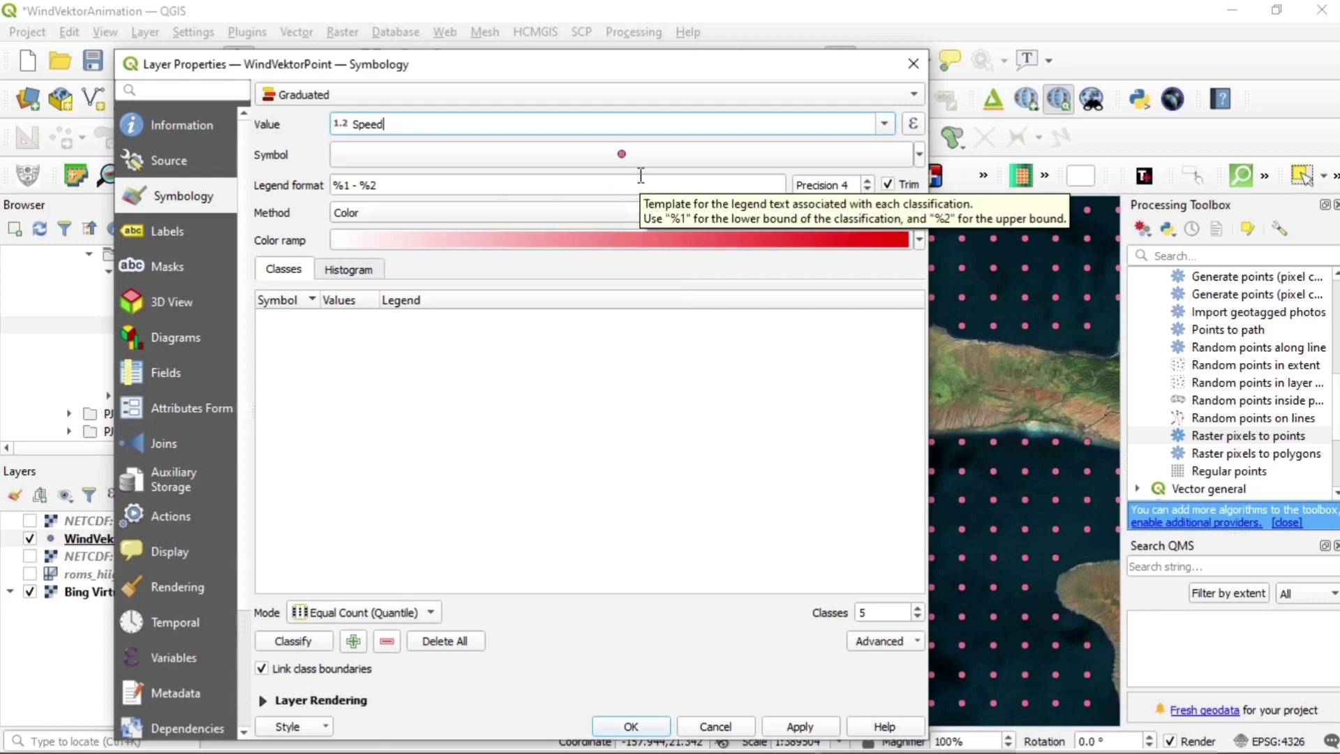
left_click(573, 363)
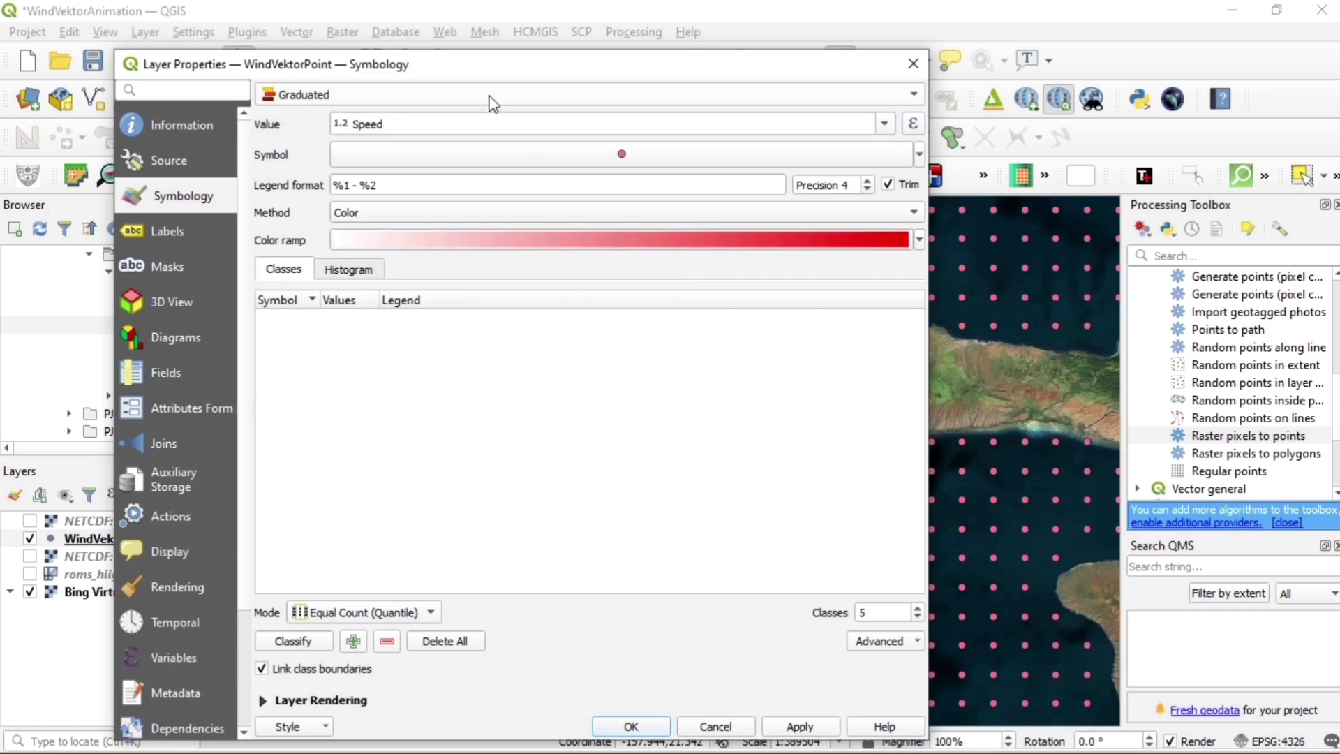
Step: Change the graduated symbol's simple marker to an SVG marker using Arrow_06.svg from the arrows group
left_click(515, 163)
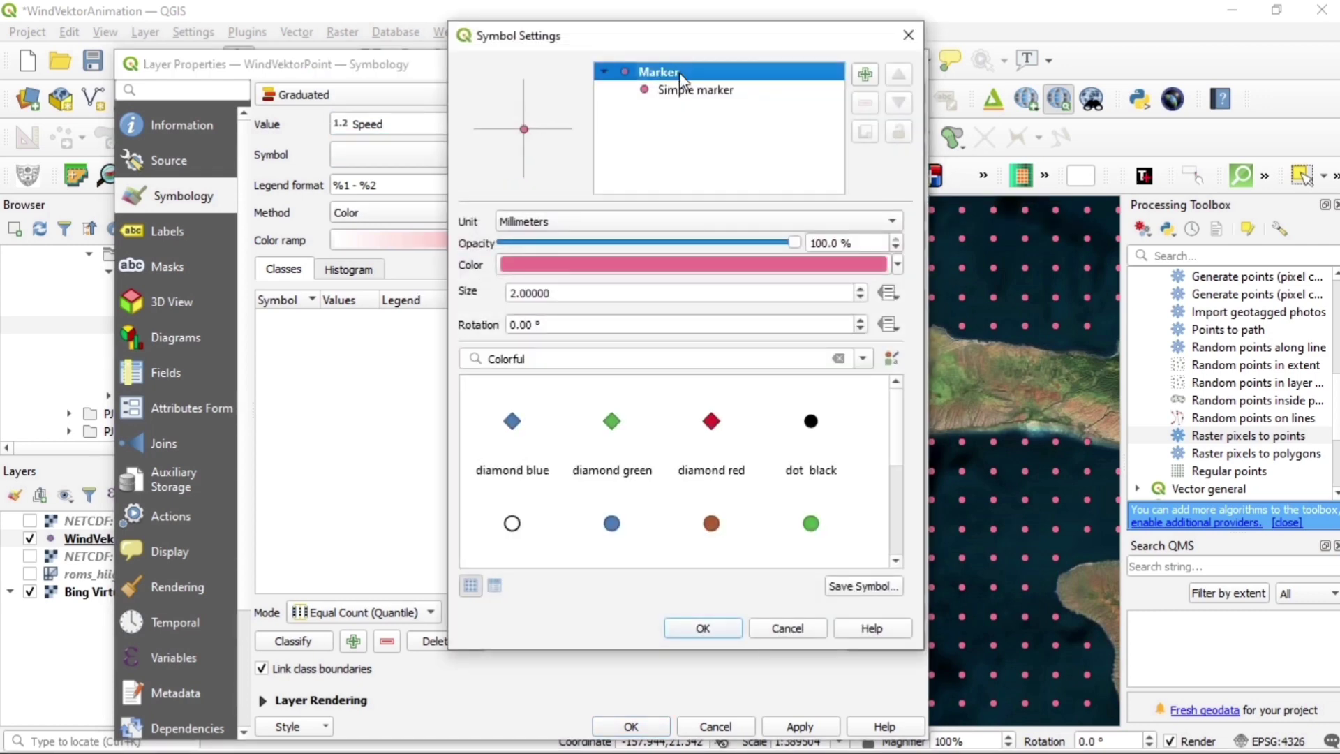
left_click(686, 91)
left_click(614, 222)
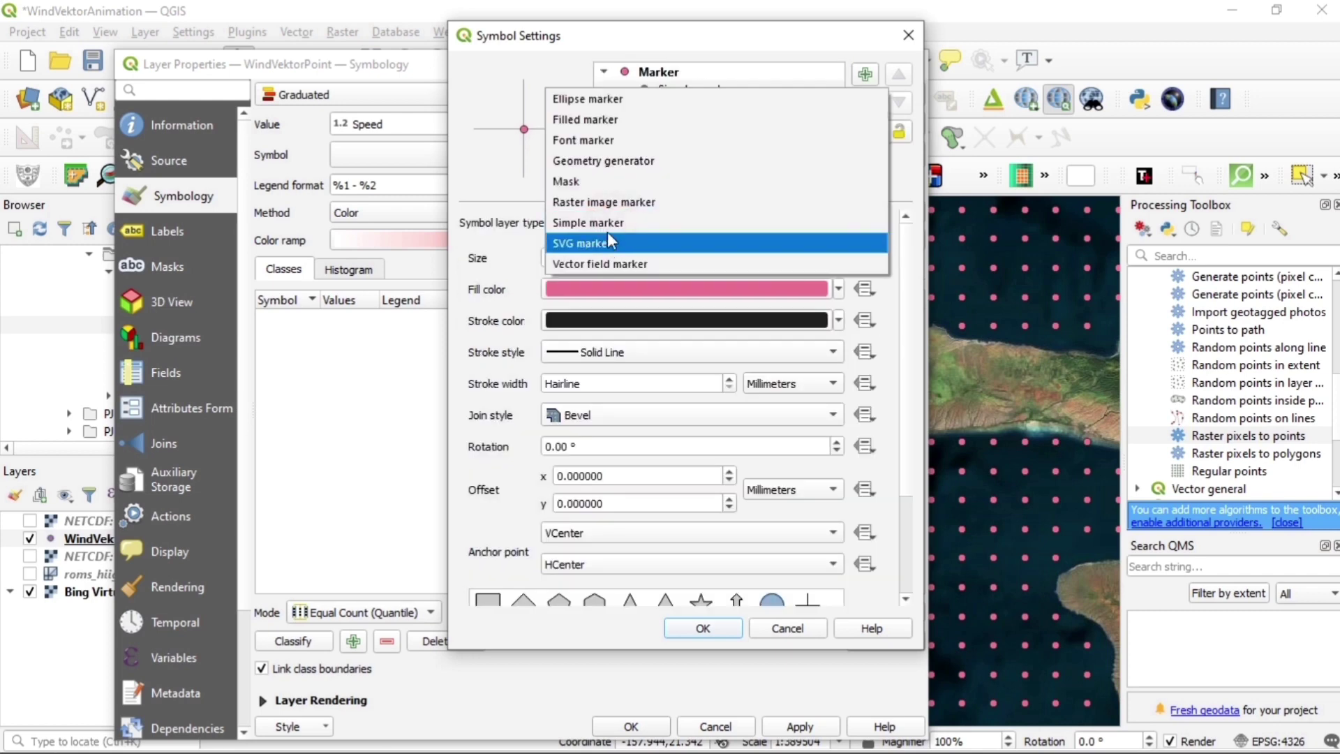
left_click(611, 242)
scroll(887, 562, "down", 5)
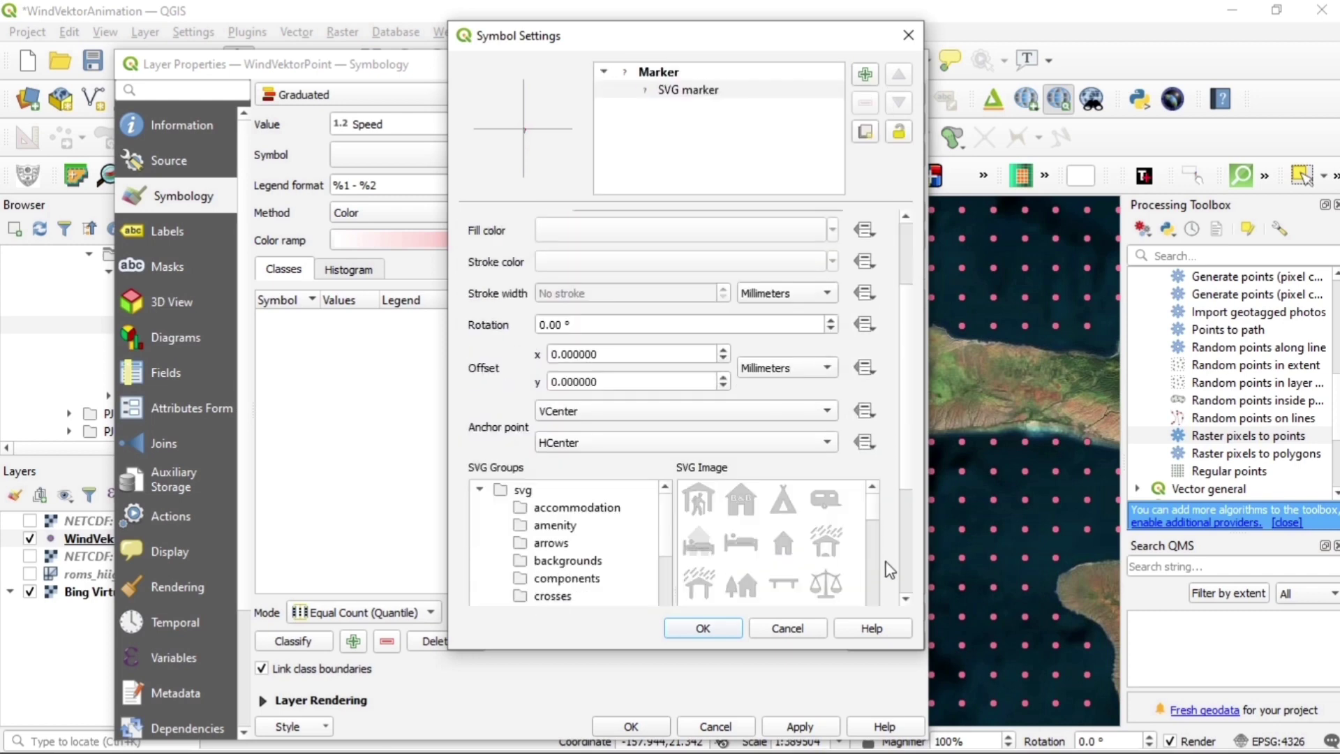
left_click(542, 366)
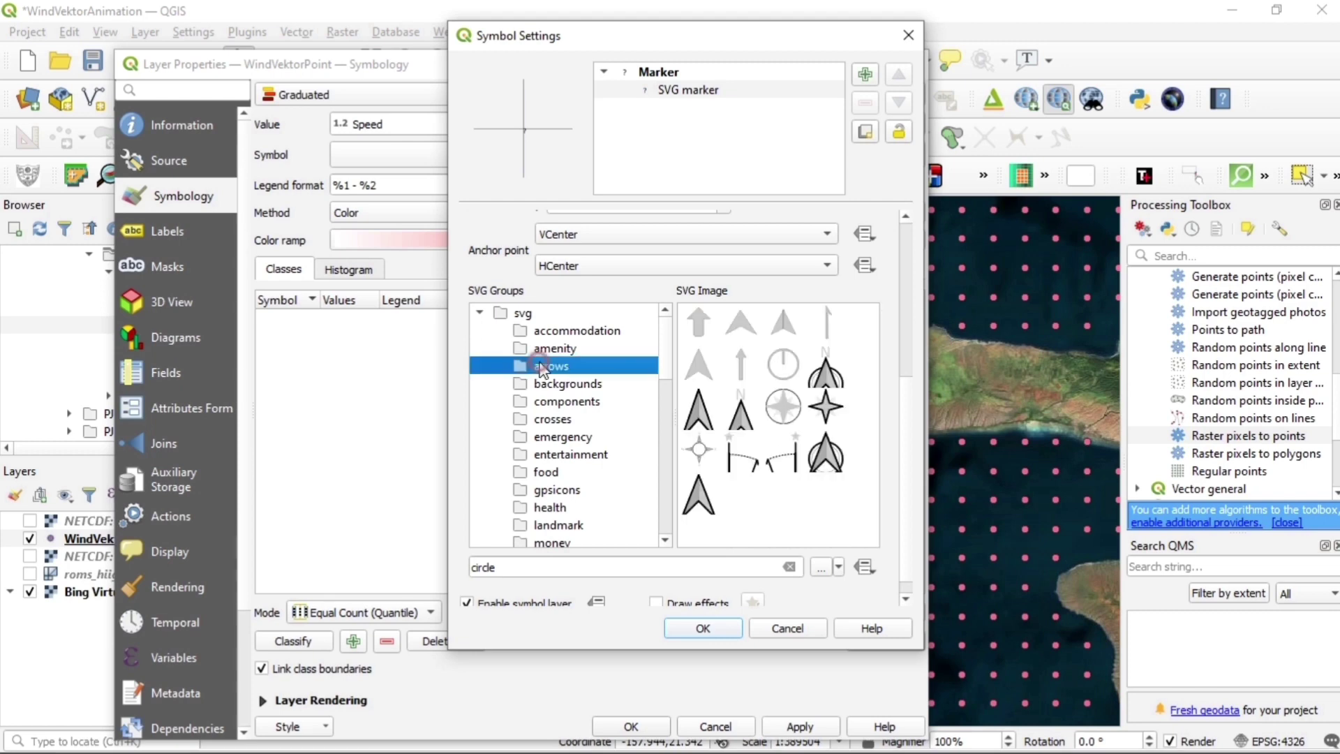
left_click(741, 377)
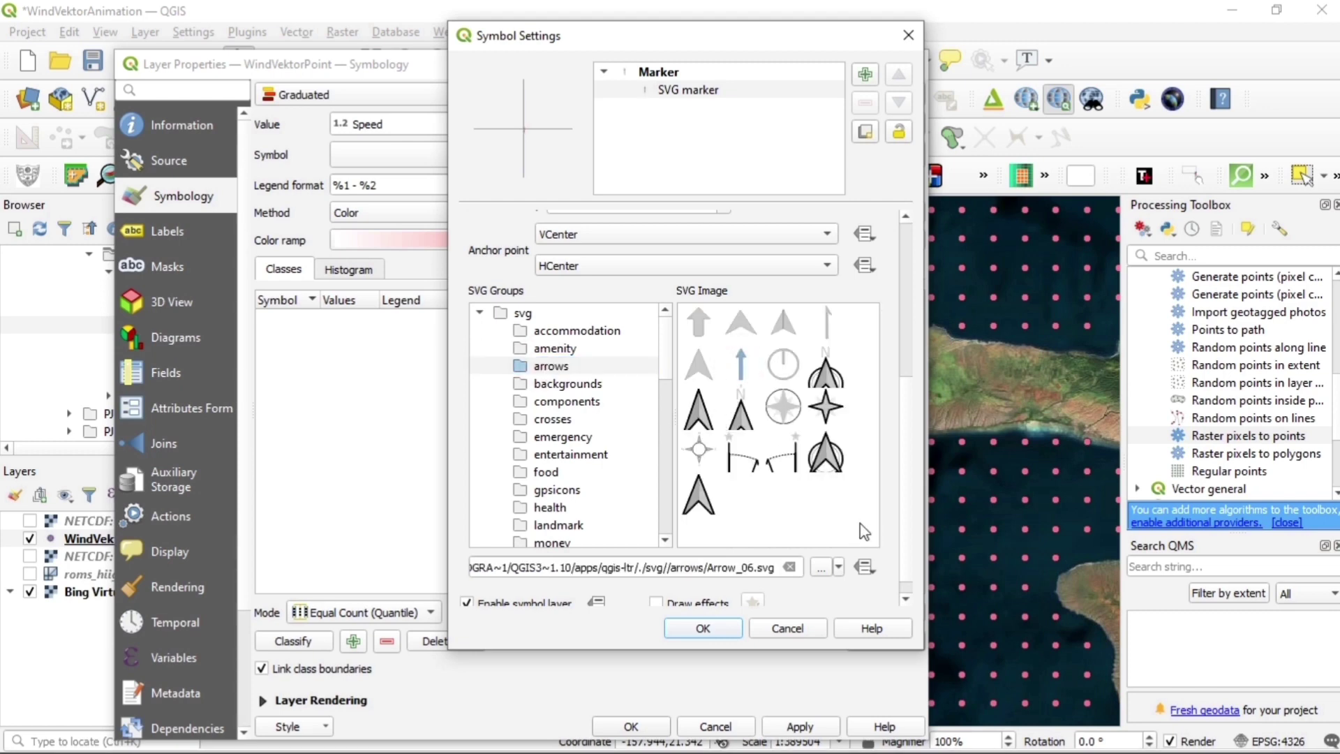
scroll(892, 522, "down", 1)
scroll(892, 520, "up", 5)
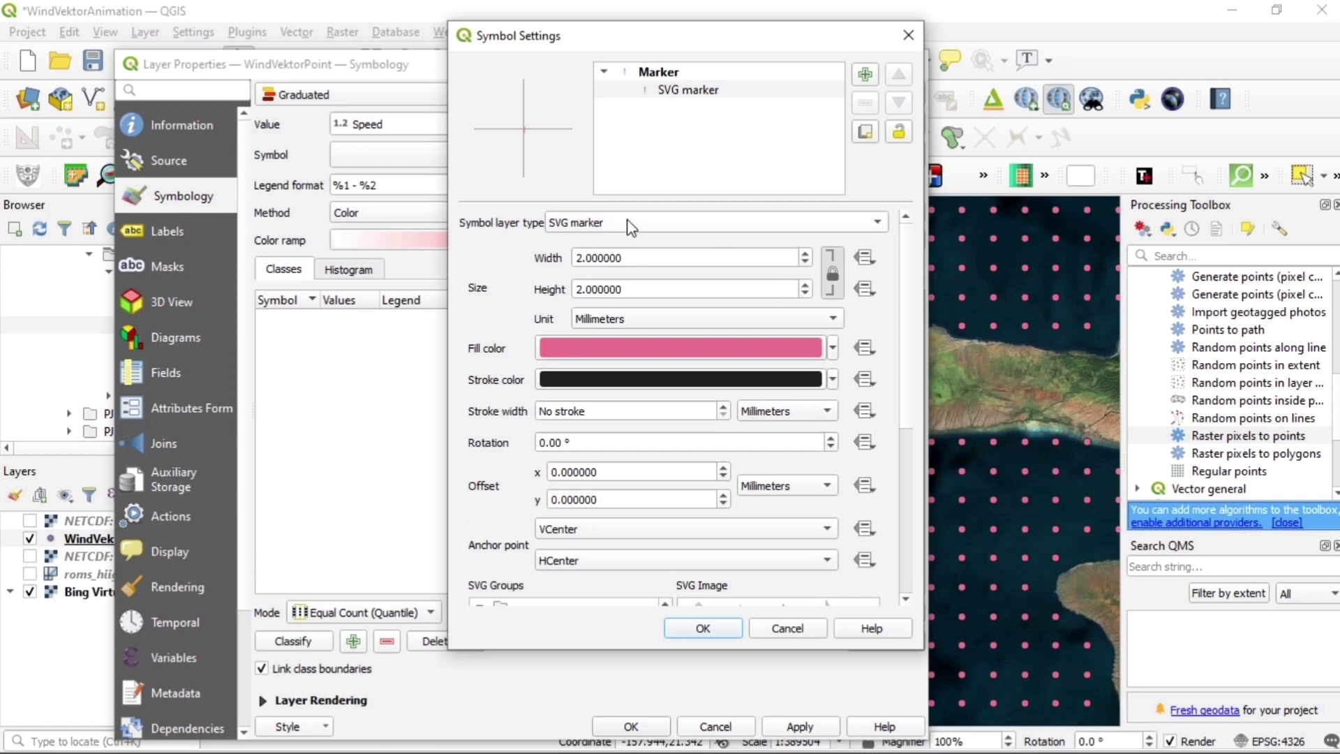
Step: Set the arrow marker's overall color to light cyan
left_click(683, 90)
left_click(682, 72)
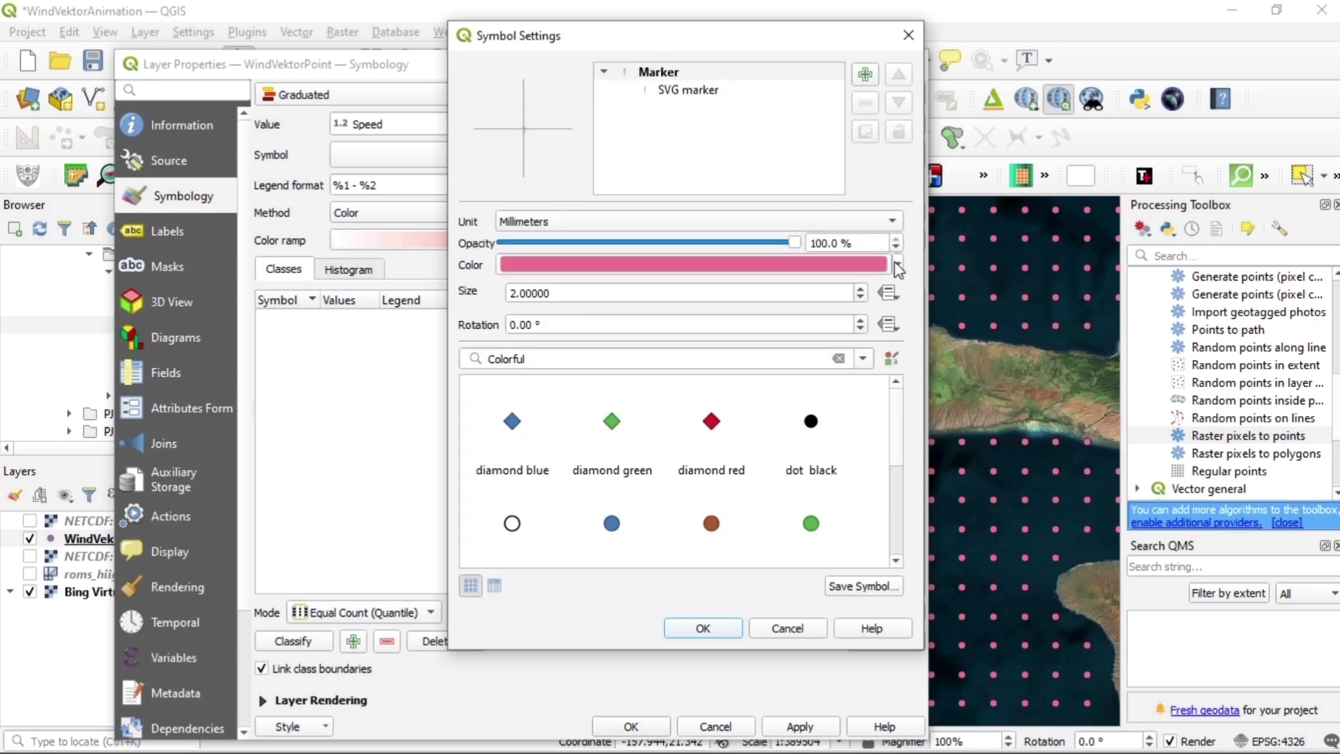
left_click(897, 265)
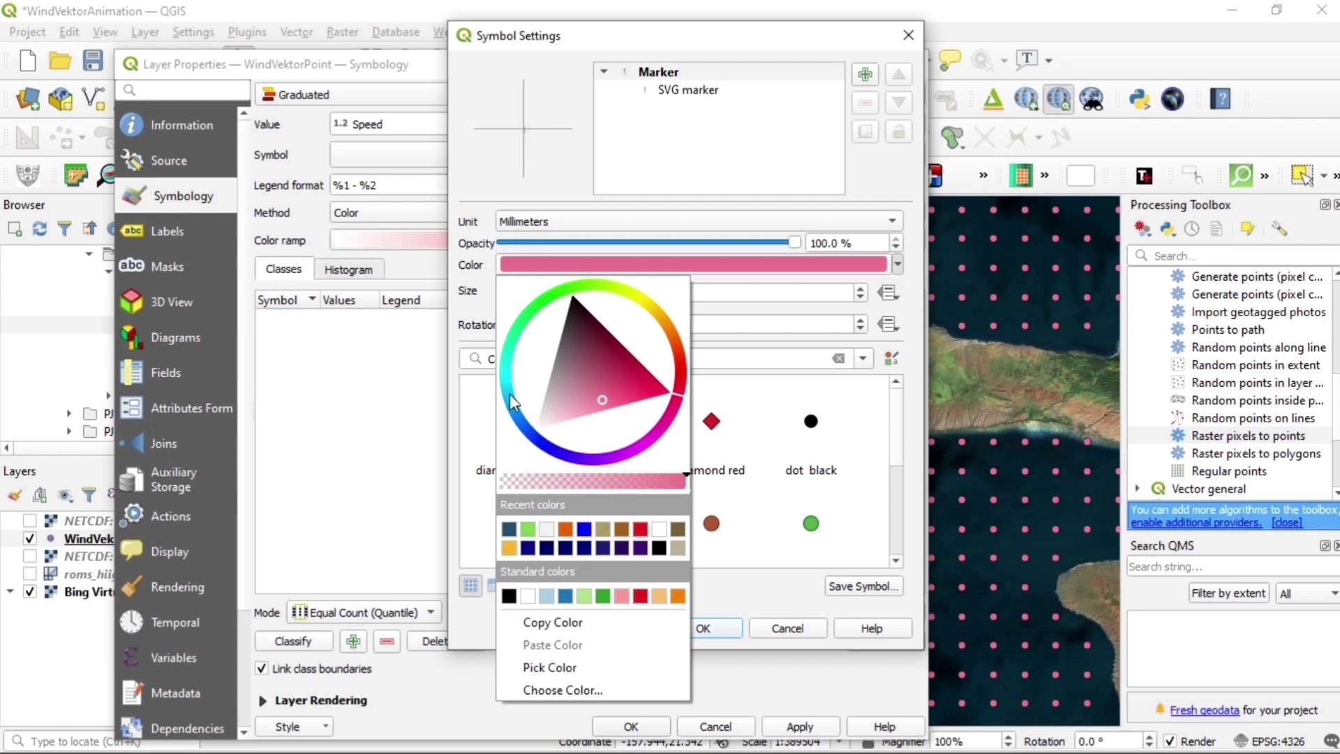
left_click_drag(510, 394, 502, 379)
left_click(569, 345)
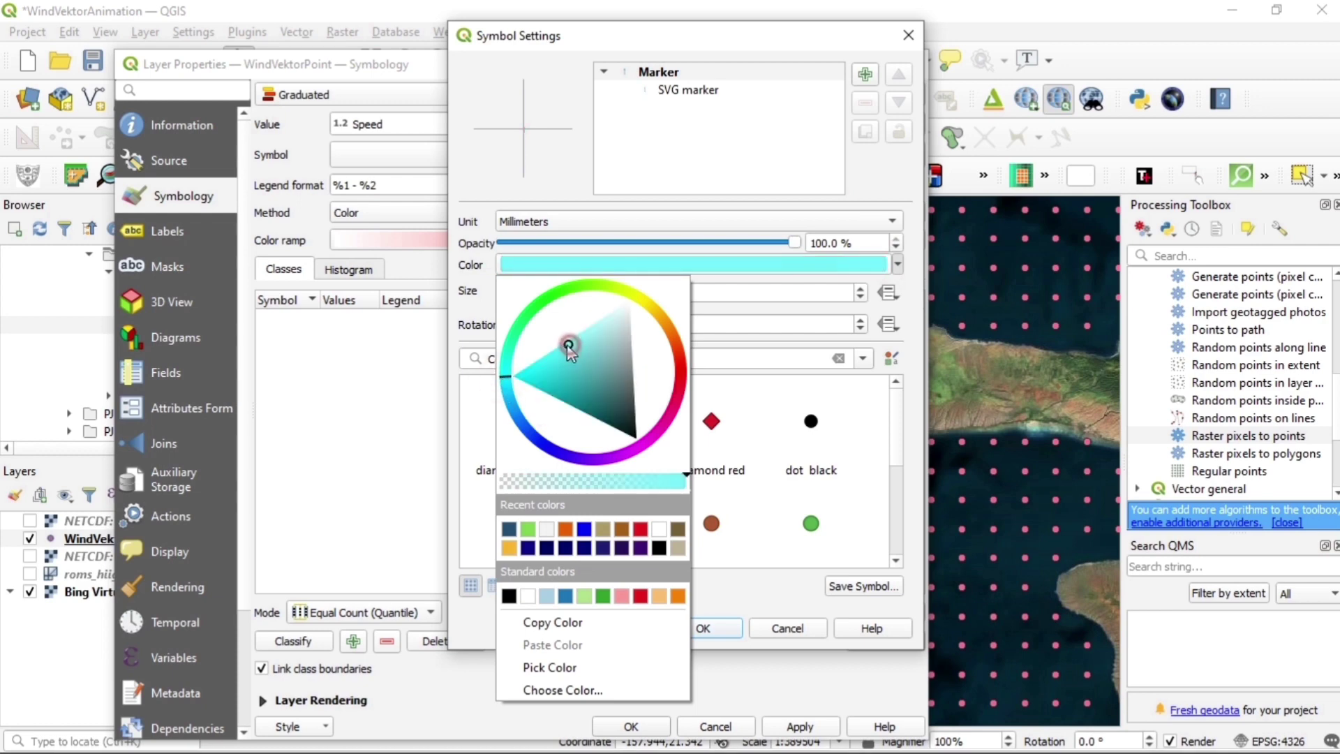
left_click(556, 360)
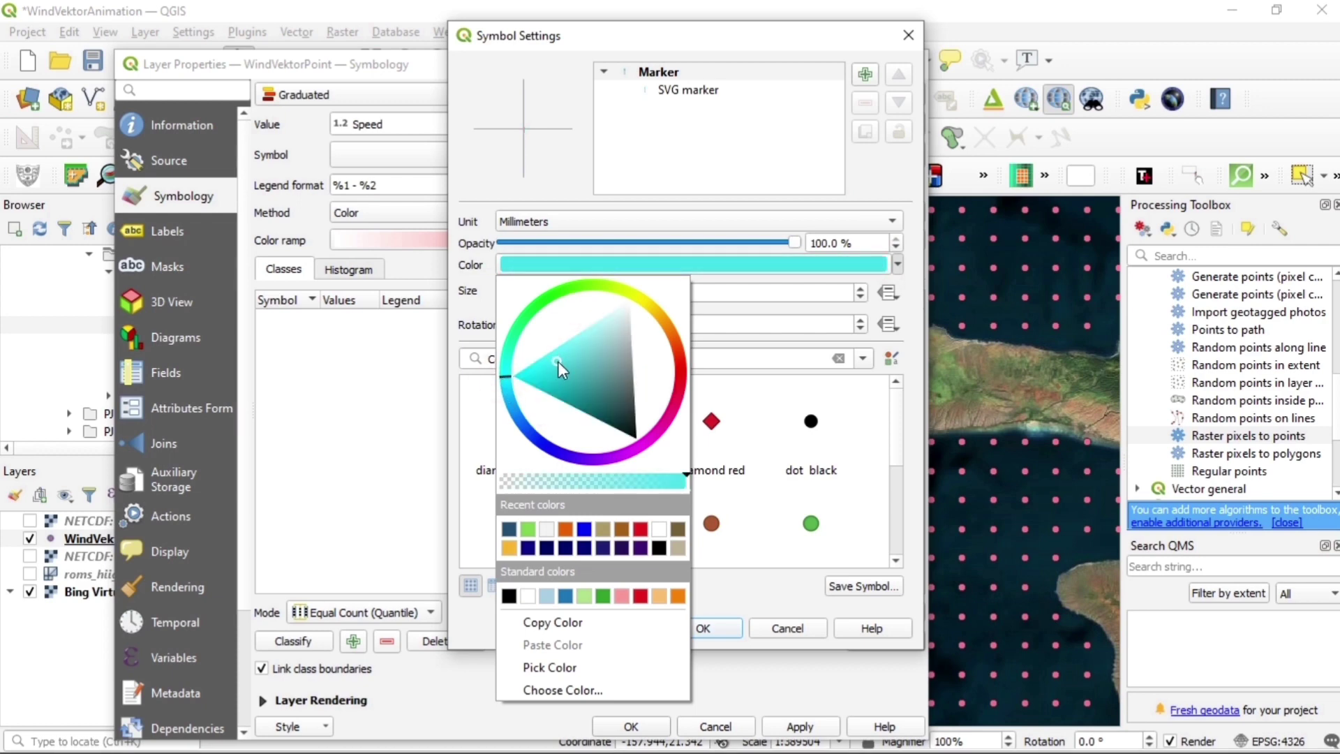
left_click_drag(560, 358, 561, 352)
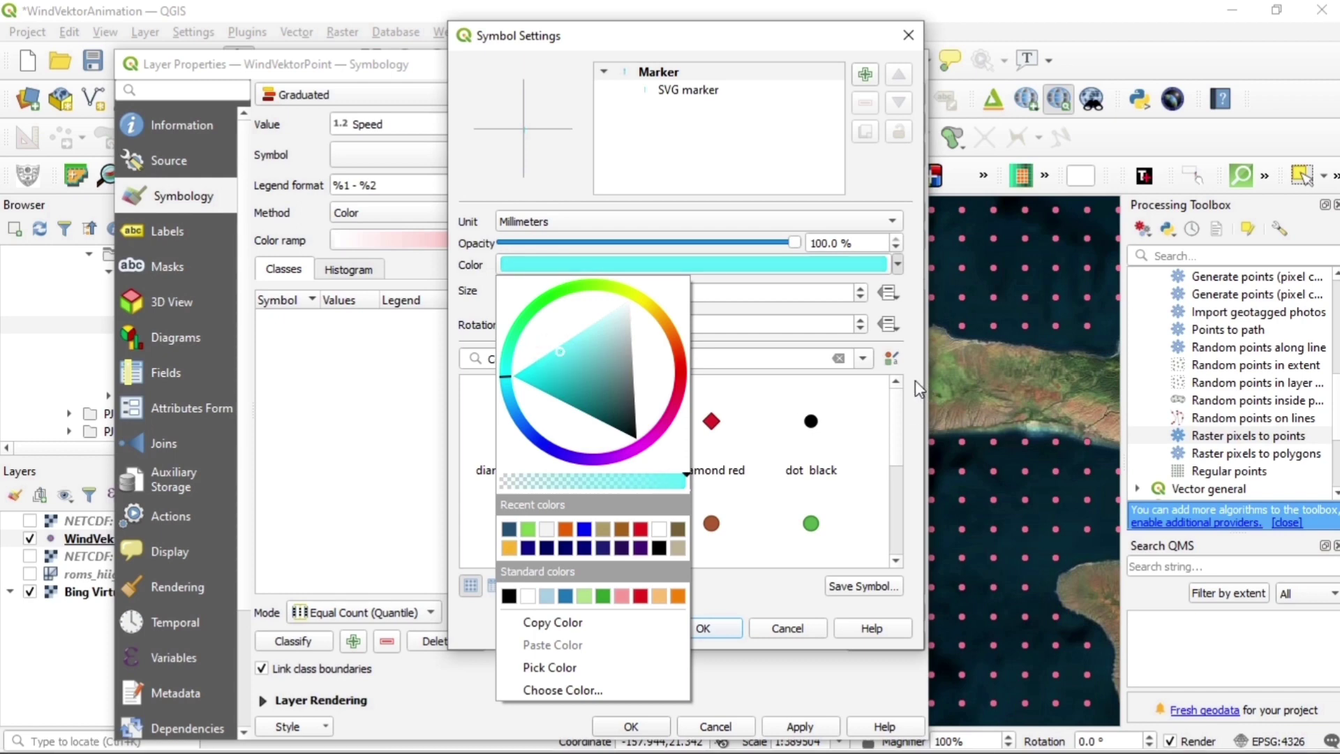
left_click(879, 405)
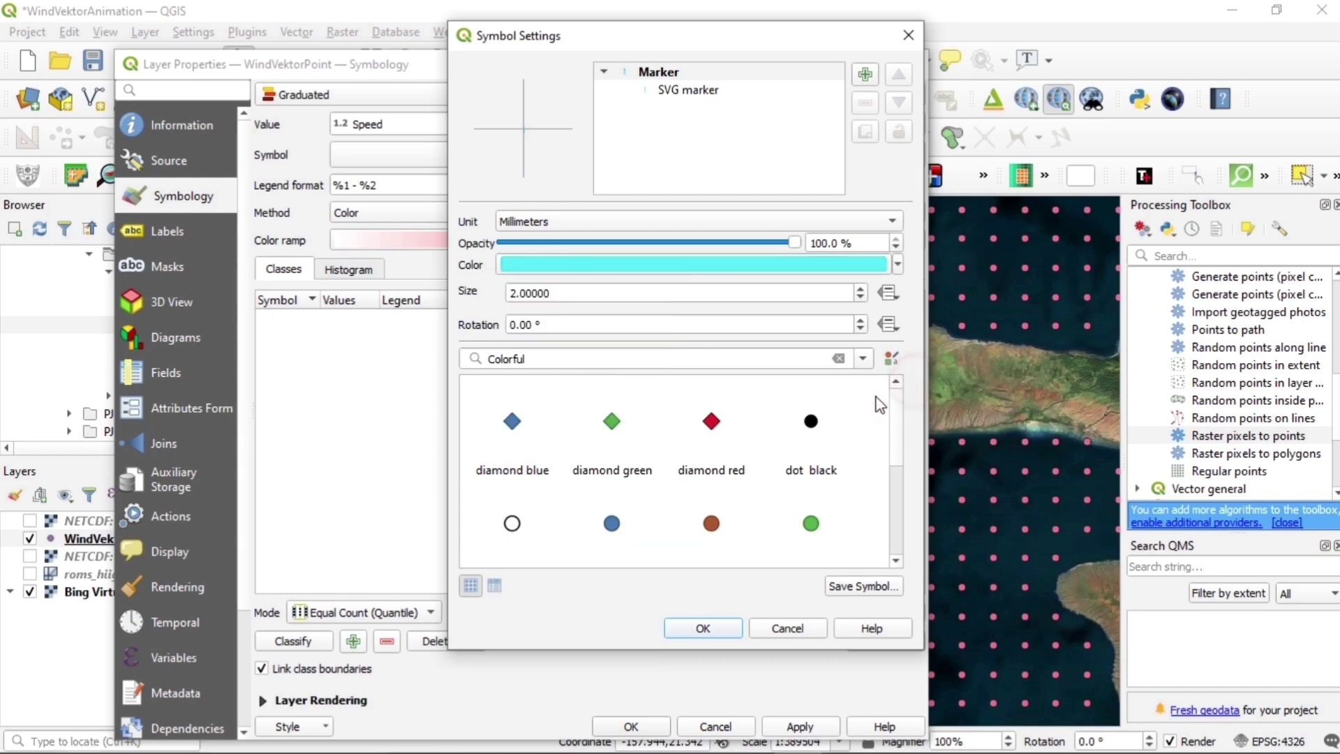
Step: Set the arrow marker's size to 5.4 millimeters and accept the symbol settings
left_click(861, 288)
left_click(861, 289)
left_click(860, 288)
left_click(861, 288)
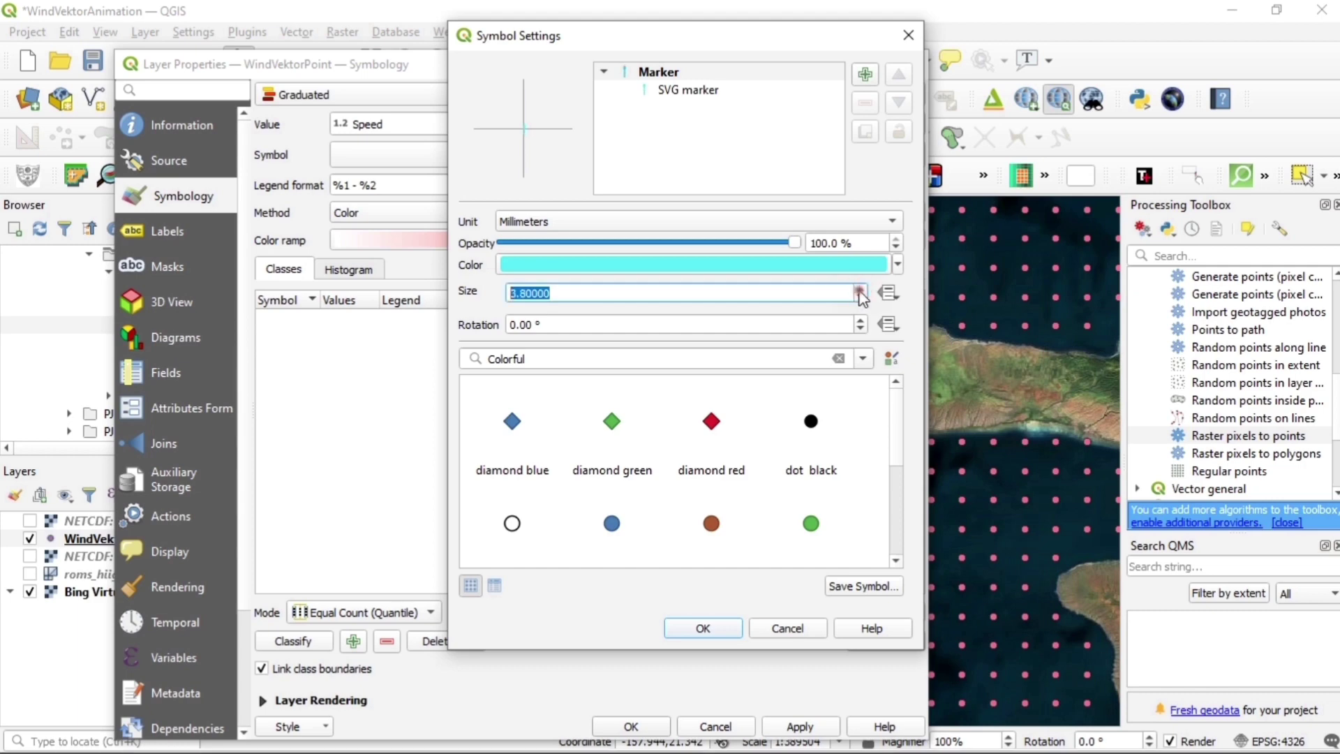
left_click(861, 289)
left_click(861, 288)
left_click(861, 288)
left_click(861, 288)
left_click(861, 288)
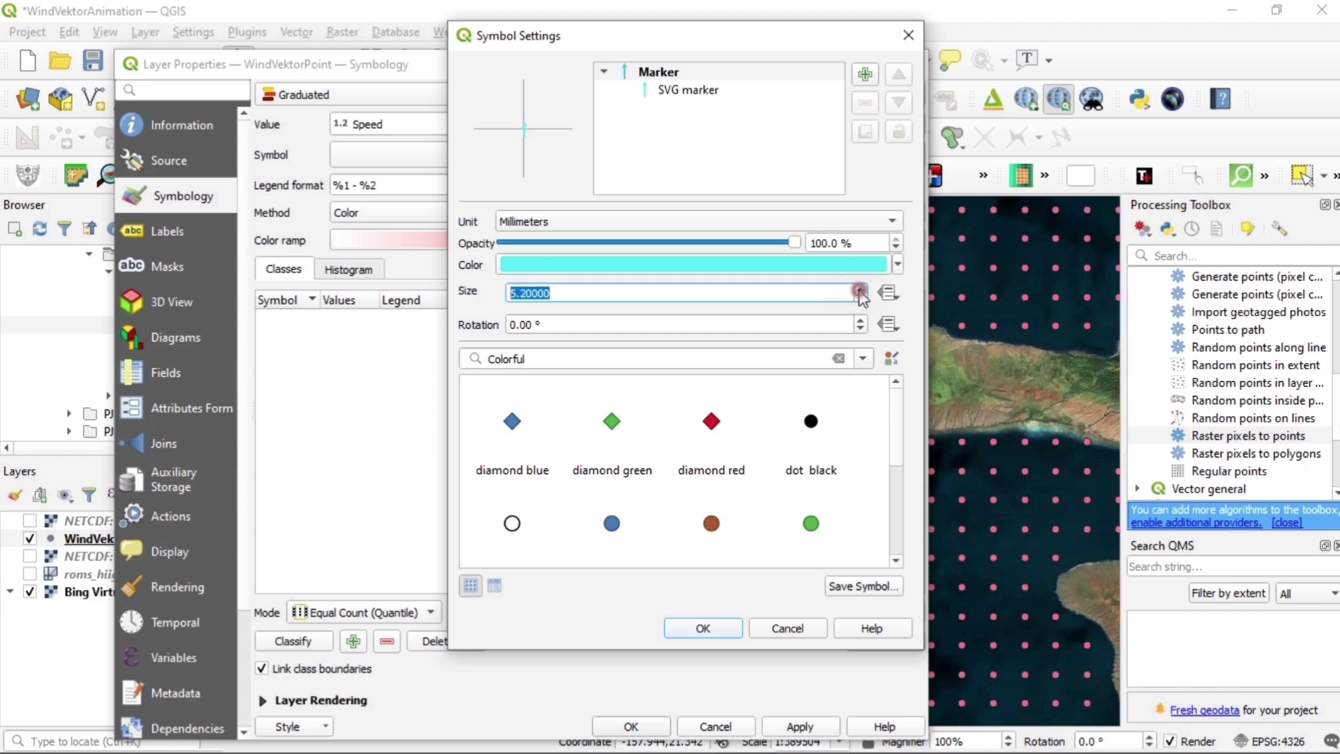
left_click(861, 289)
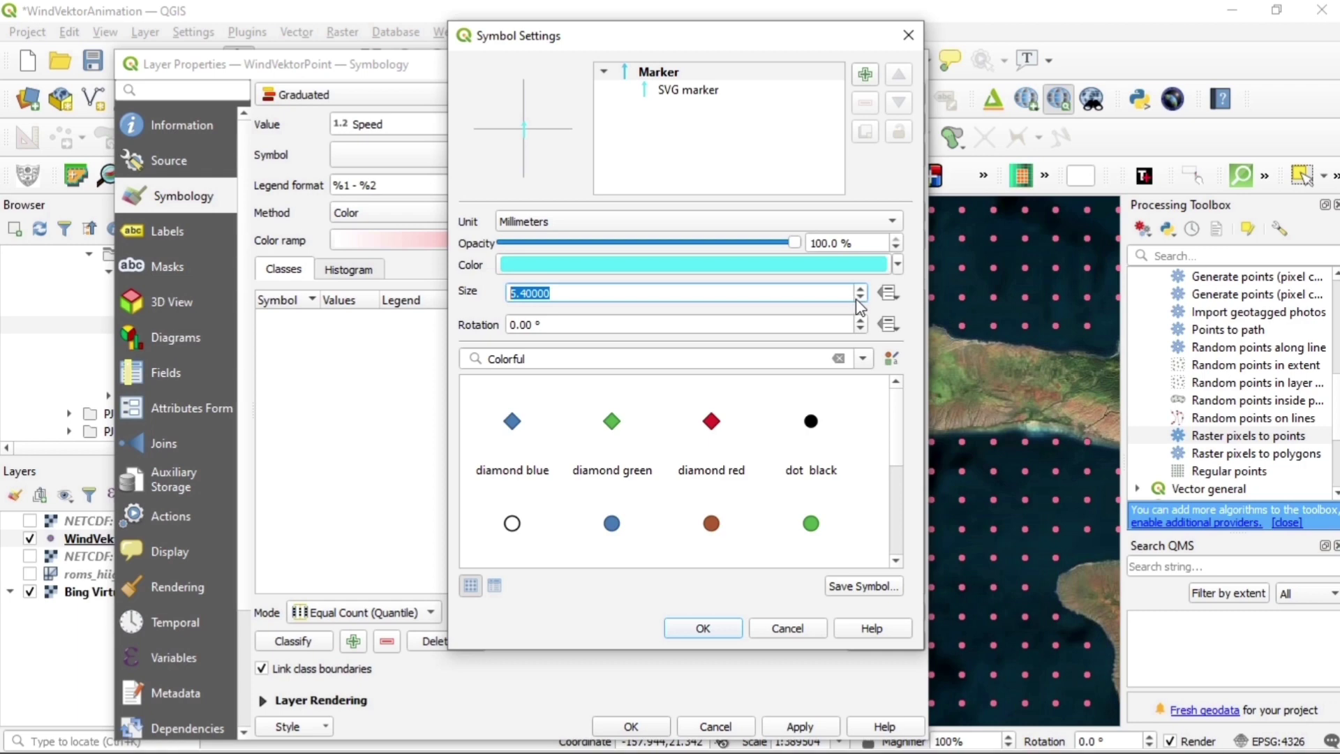
left_click(906, 398)
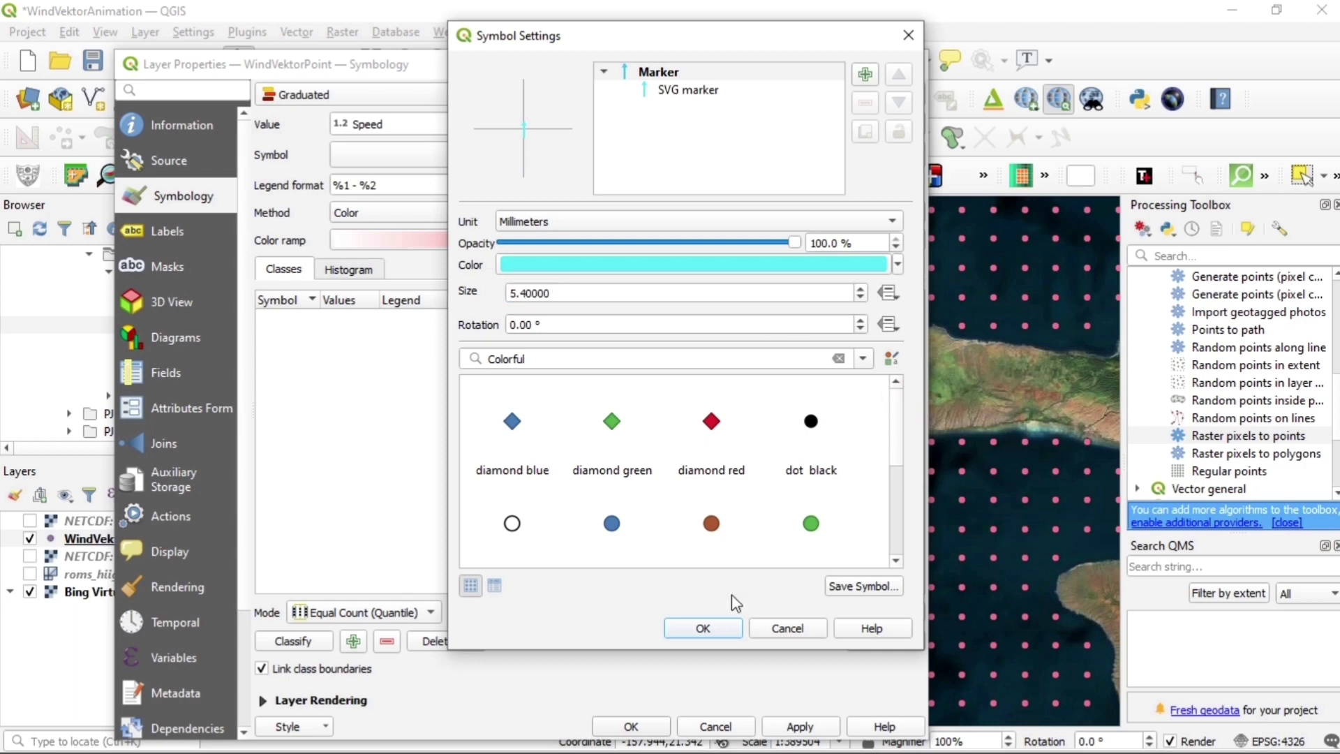
left_click(703, 628)
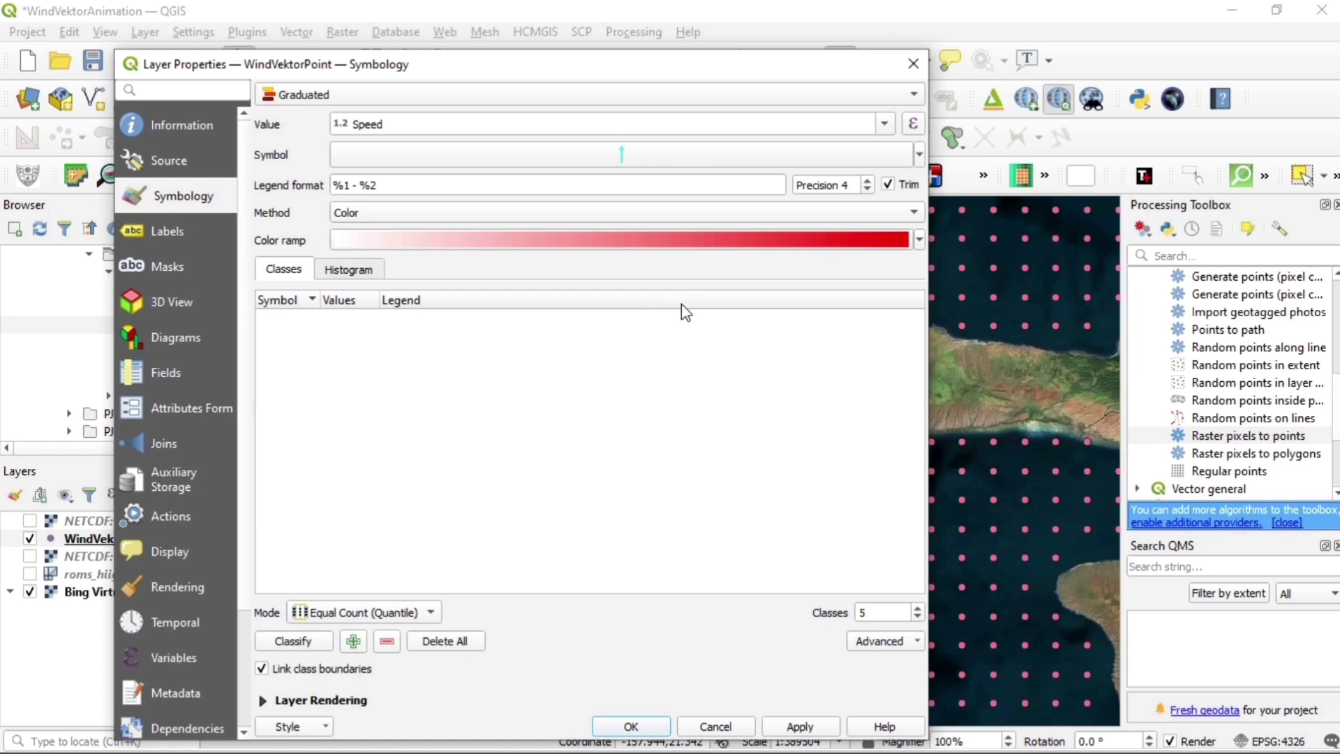
Step: Apply the Viridis color ramp to the Speed classification and set its mode to Equal Interval
left_click(918, 239)
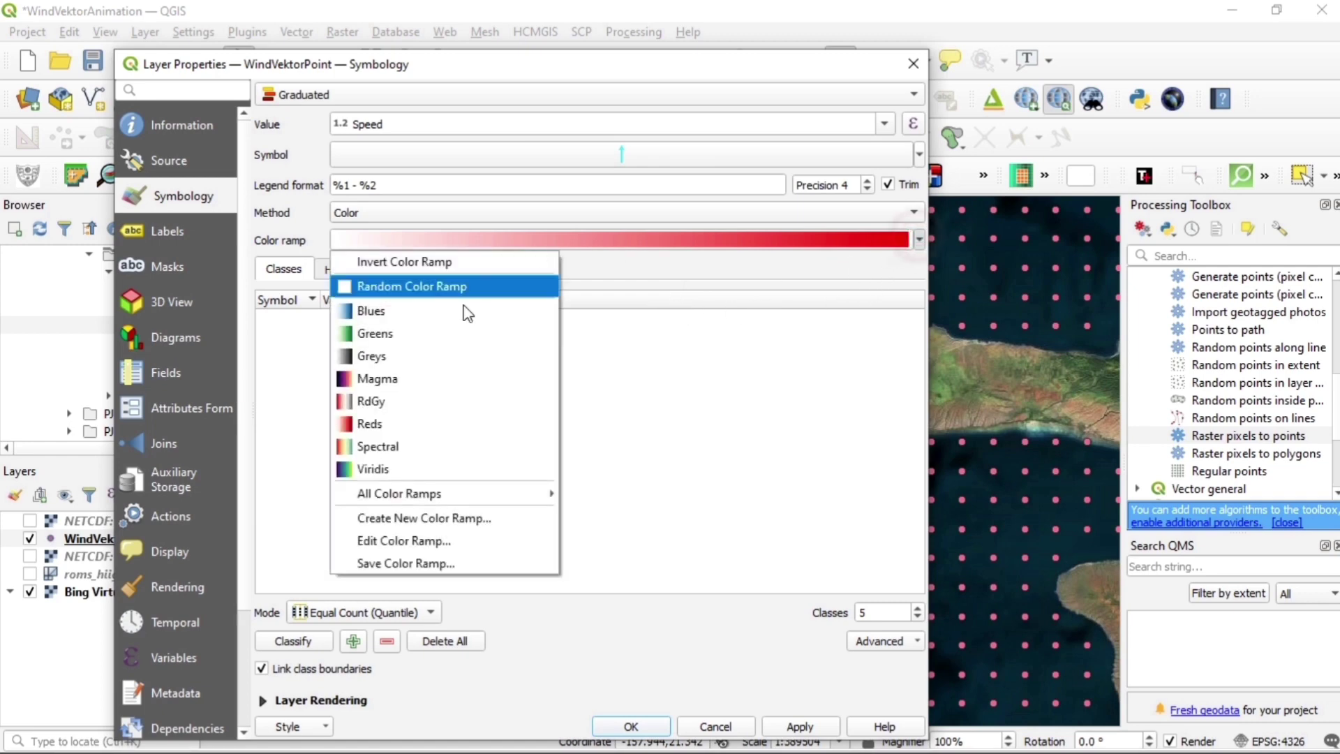
left_click(450, 468)
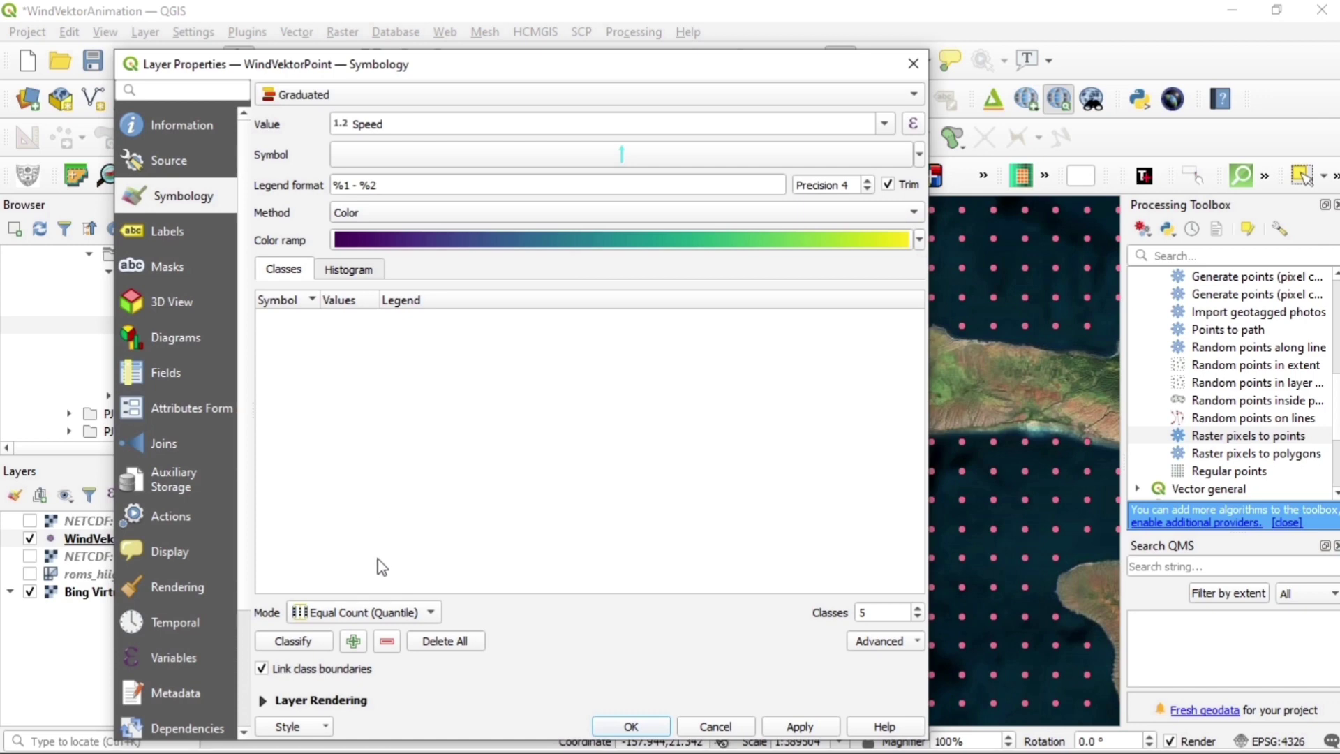
left_click(381, 612)
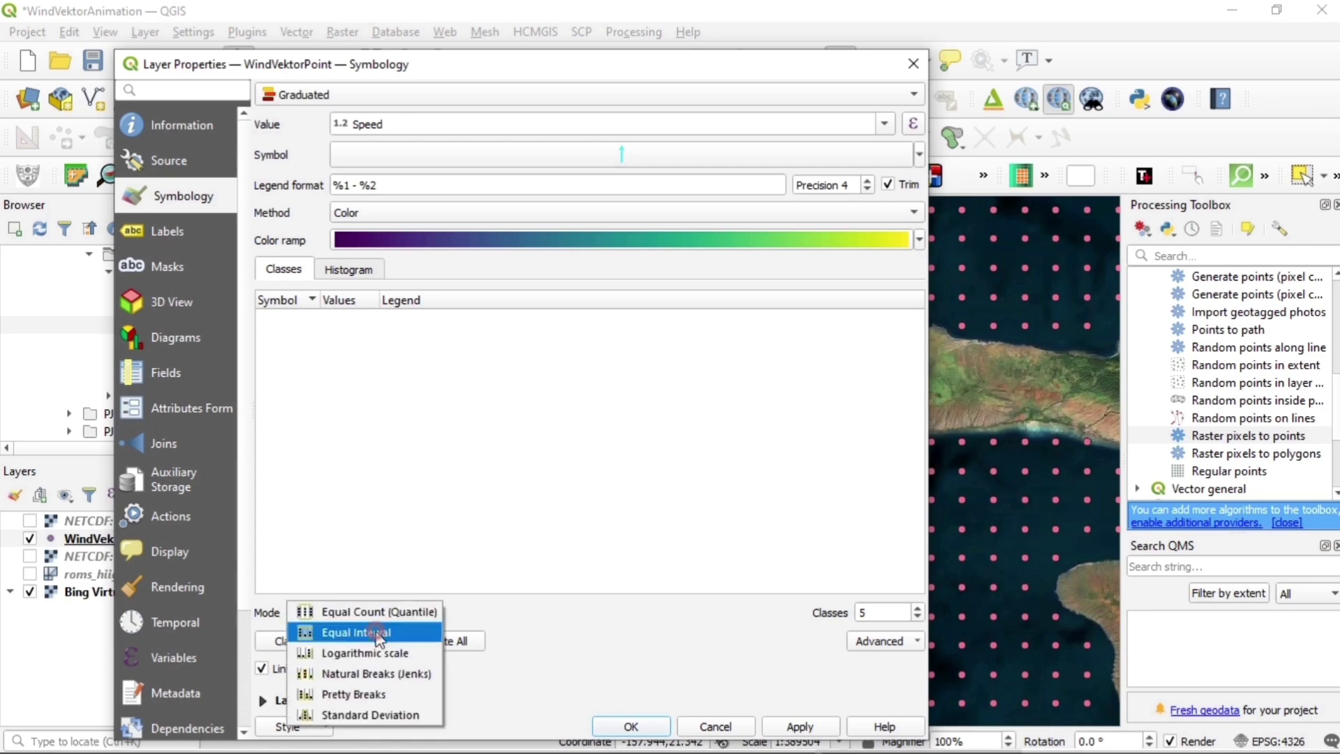
left_click(383, 632)
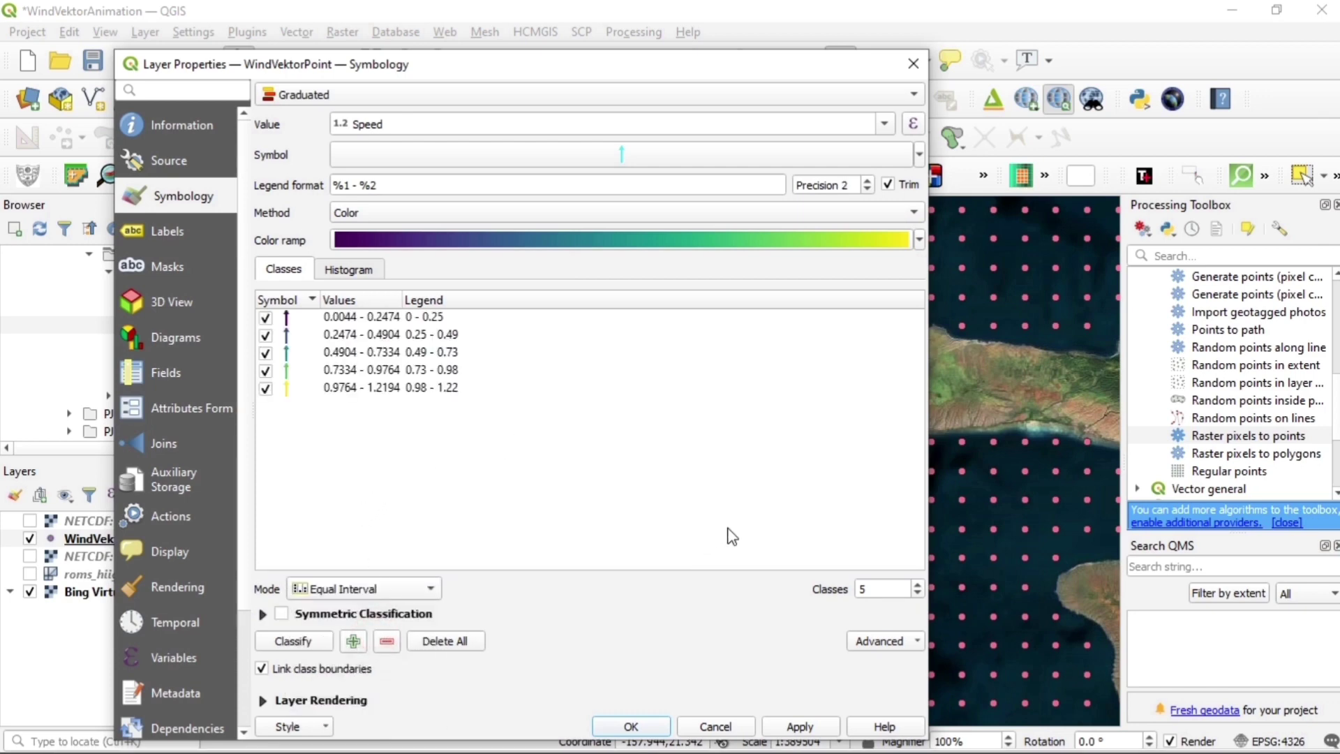
Step: Set the number of Speed classes to 8 and apply the graduated symbology to WindVektorPoint
left_click(917, 585)
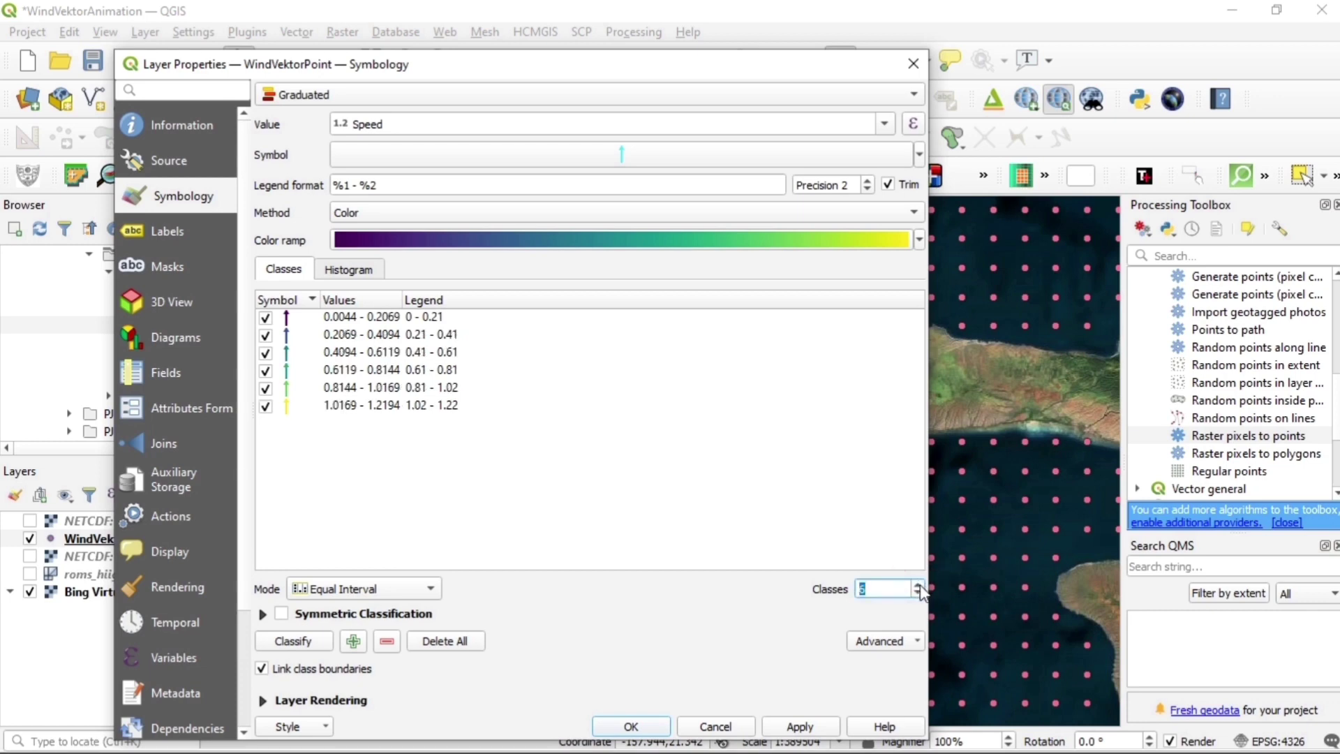
left_click(918, 585)
left_click(918, 585)
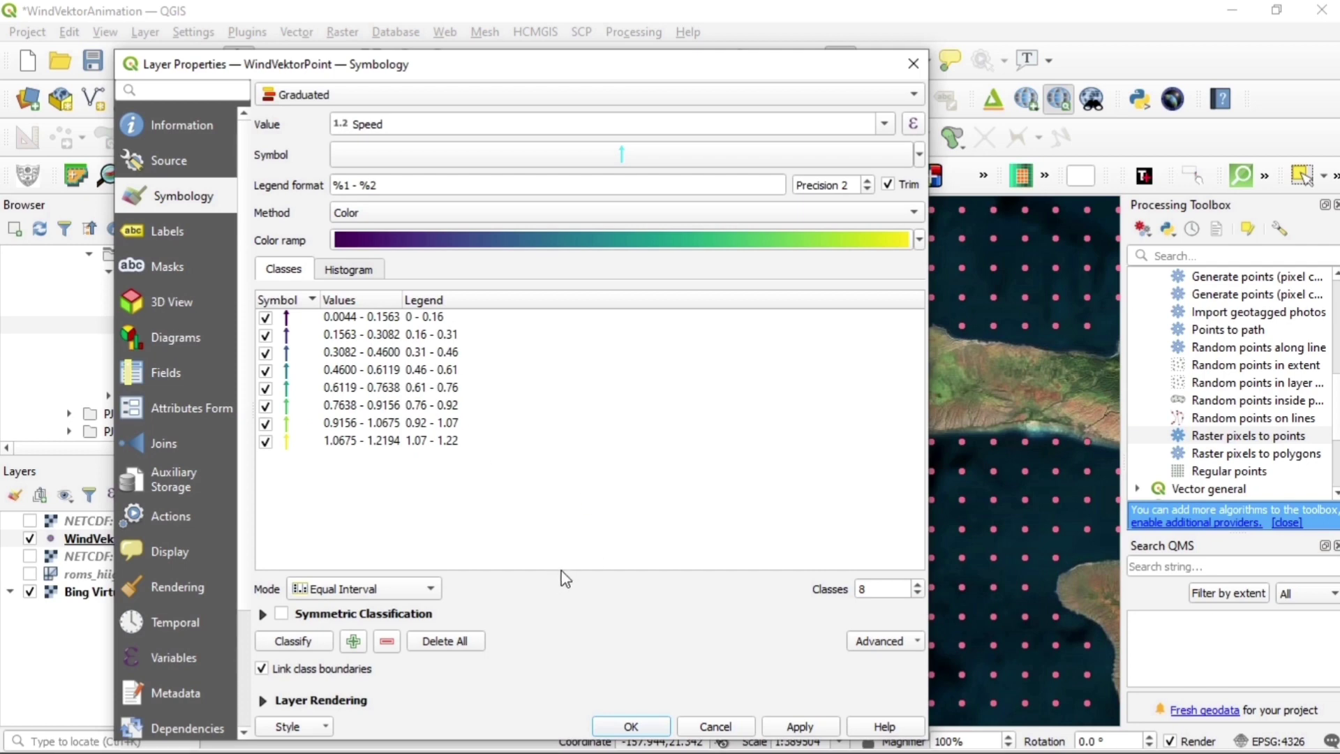
left_click(800, 729)
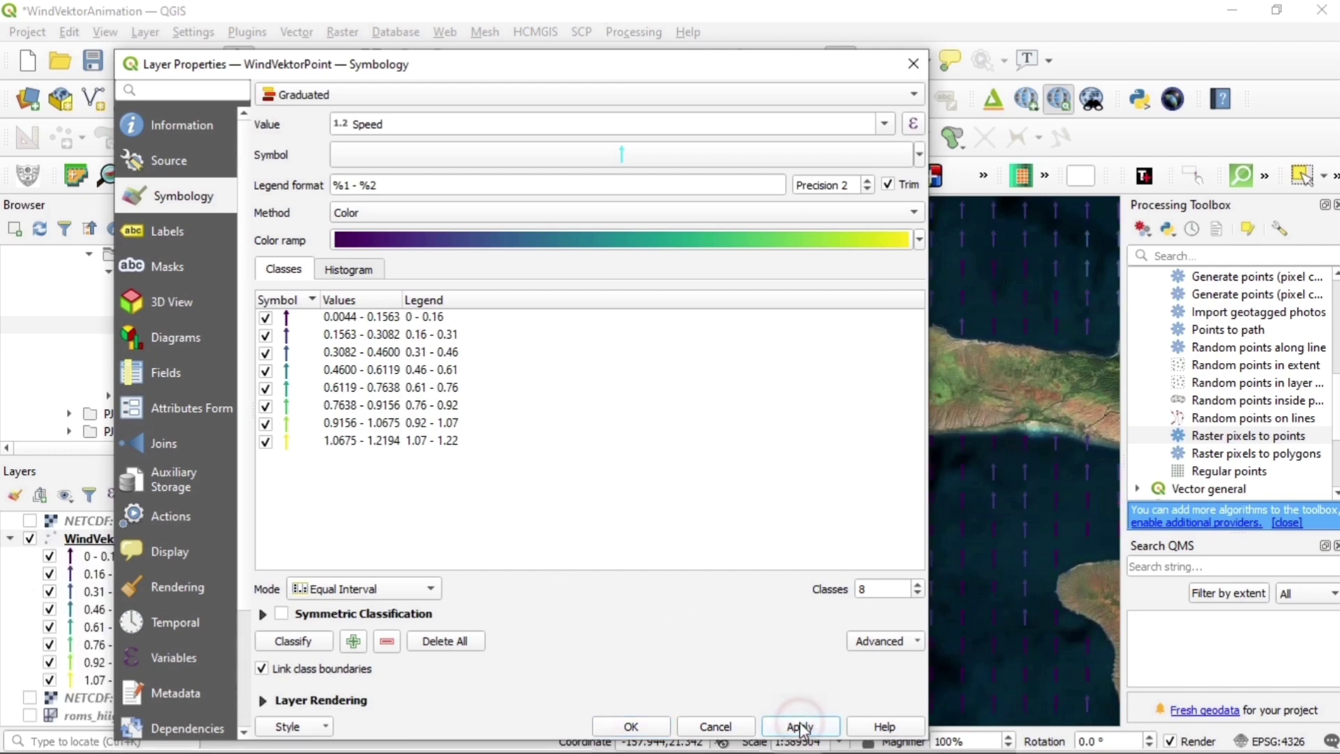
left_click(654, 726)
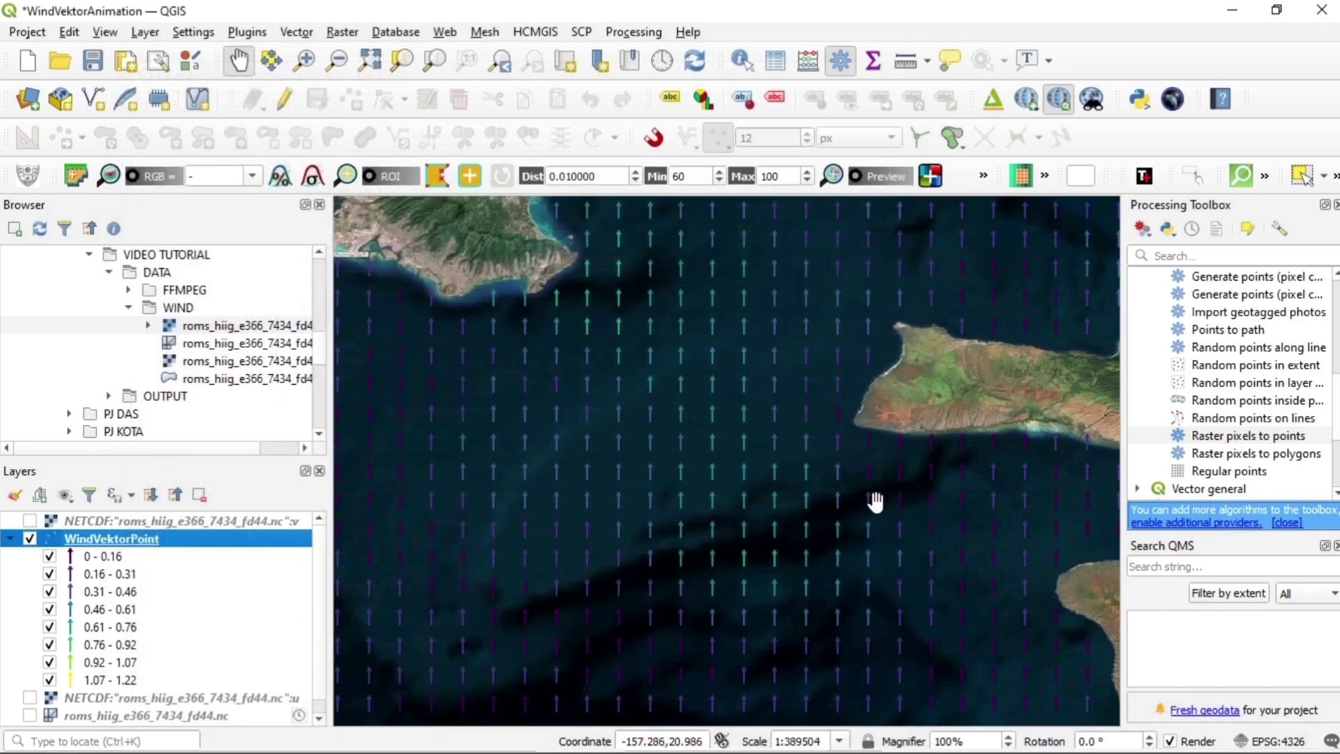
scroll(708, 474, "down", 1)
scroll(719, 469, "down", 1)
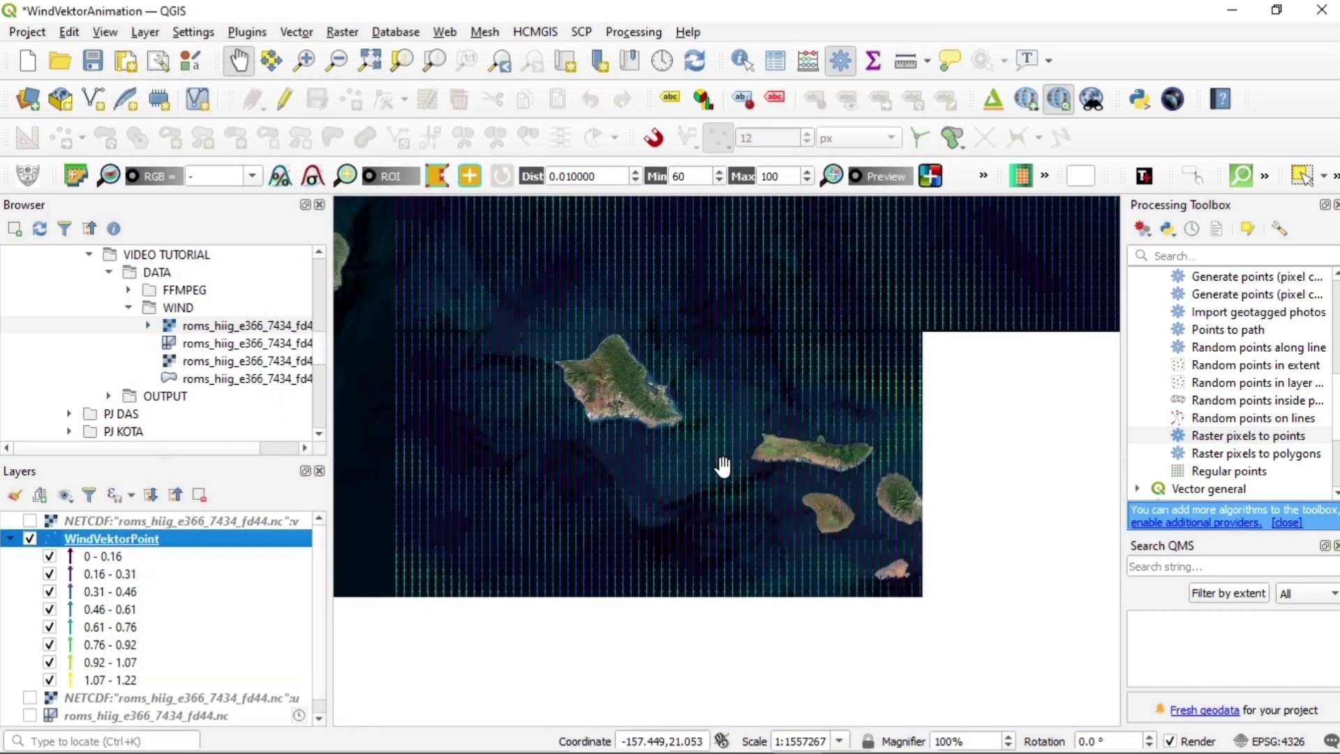
Step: Bind the WindVektorPoint SVG marker's rotation to the Direction field and apply the layer's symbology
scroll(837, 483, "down", 1)
left_click_drag(909, 587, 789, 511)
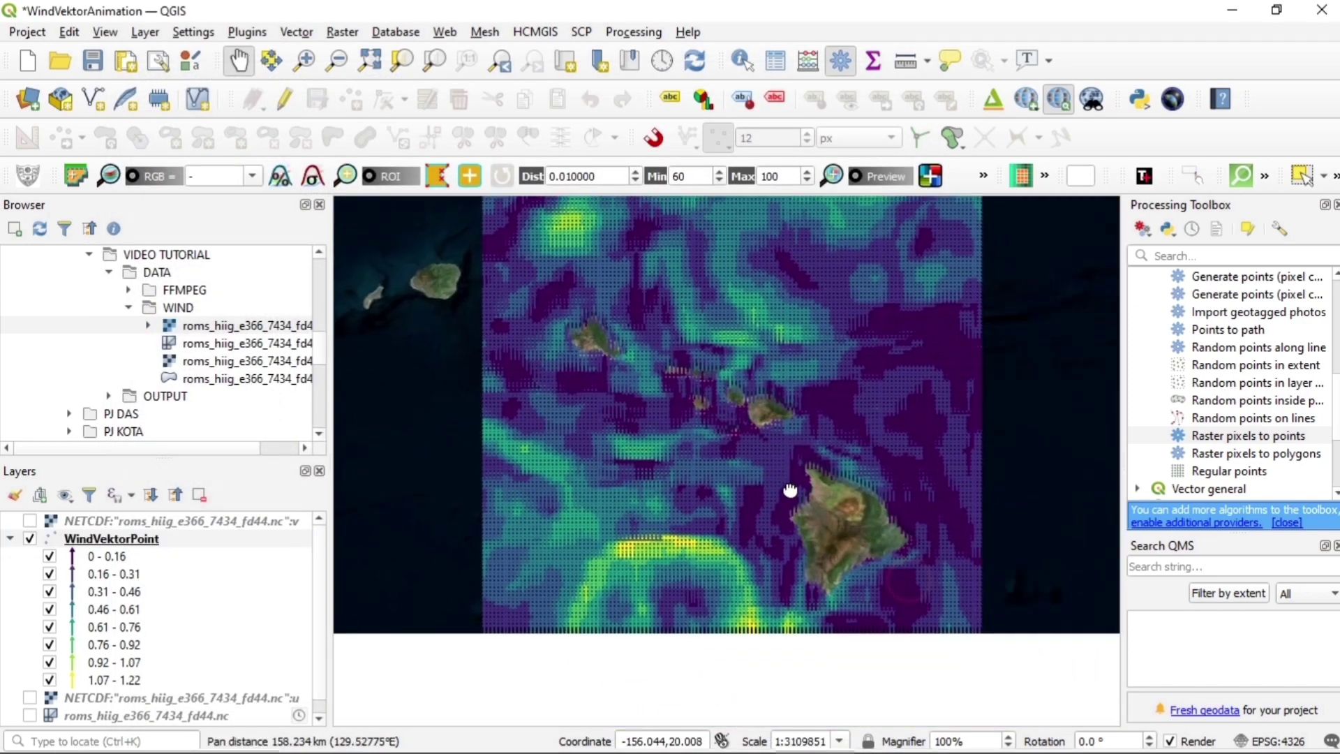
left_click_drag(822, 449, 807, 463)
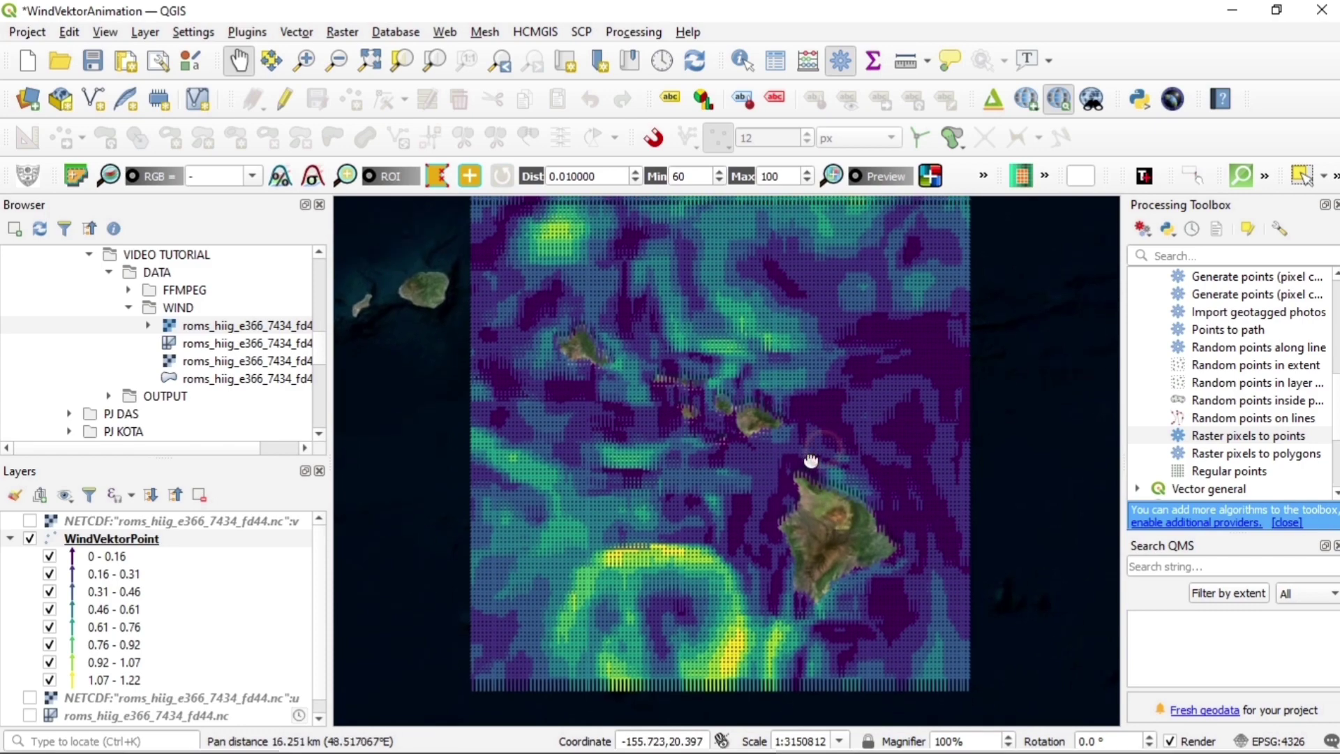
right_click(136, 538)
left_click(196, 531)
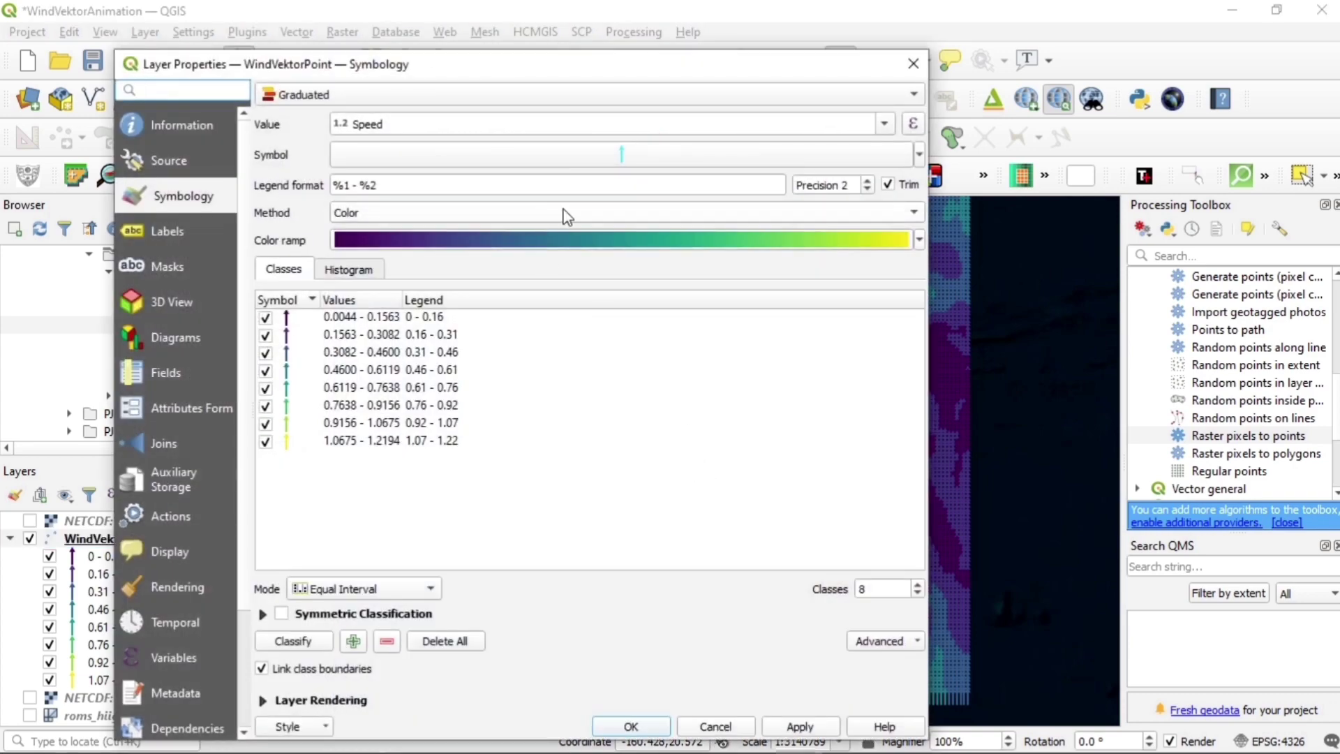
left_click(637, 156)
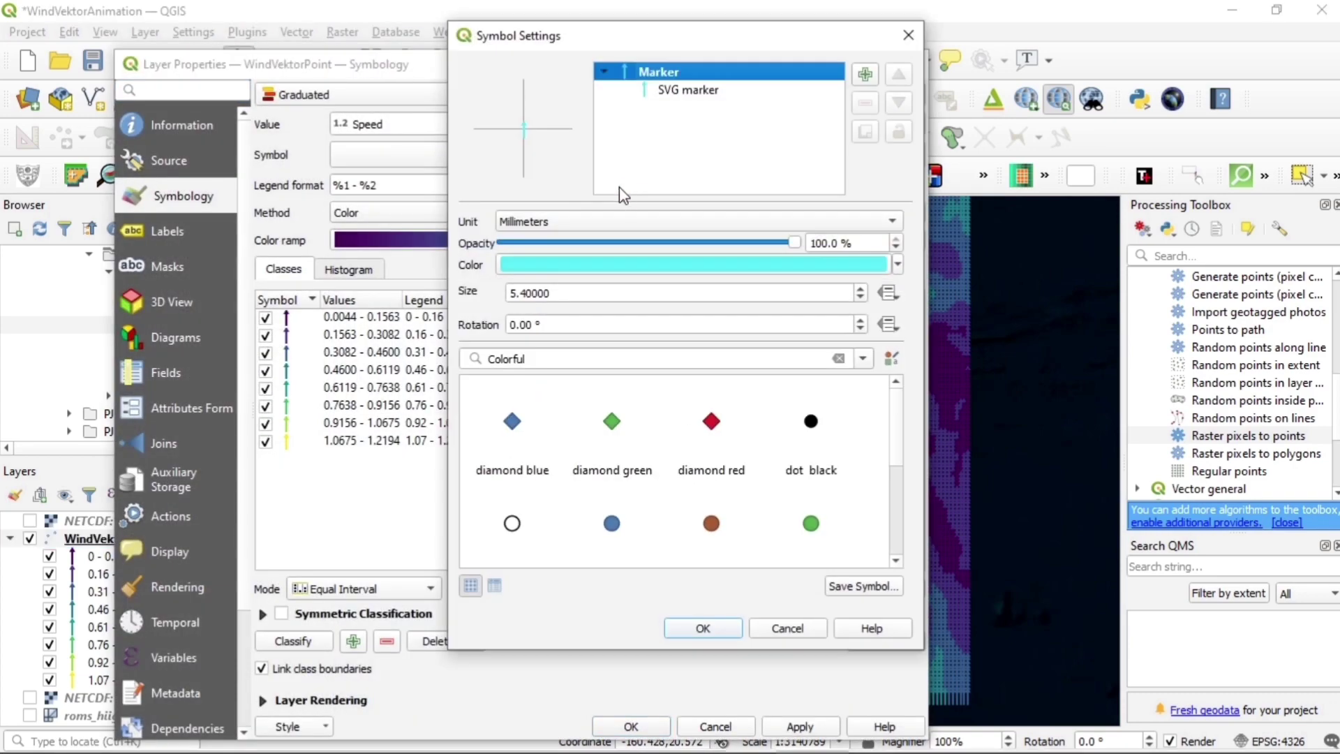
left_click(691, 92)
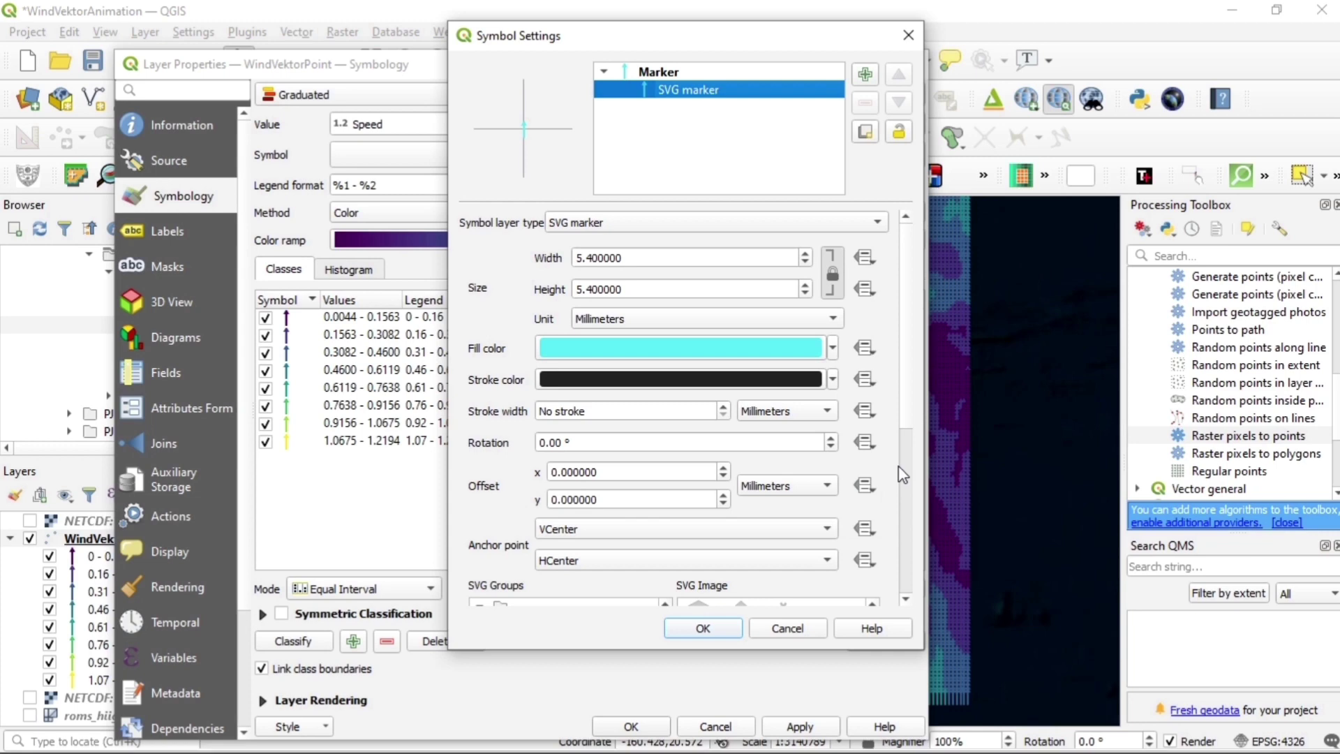
left_click(865, 442)
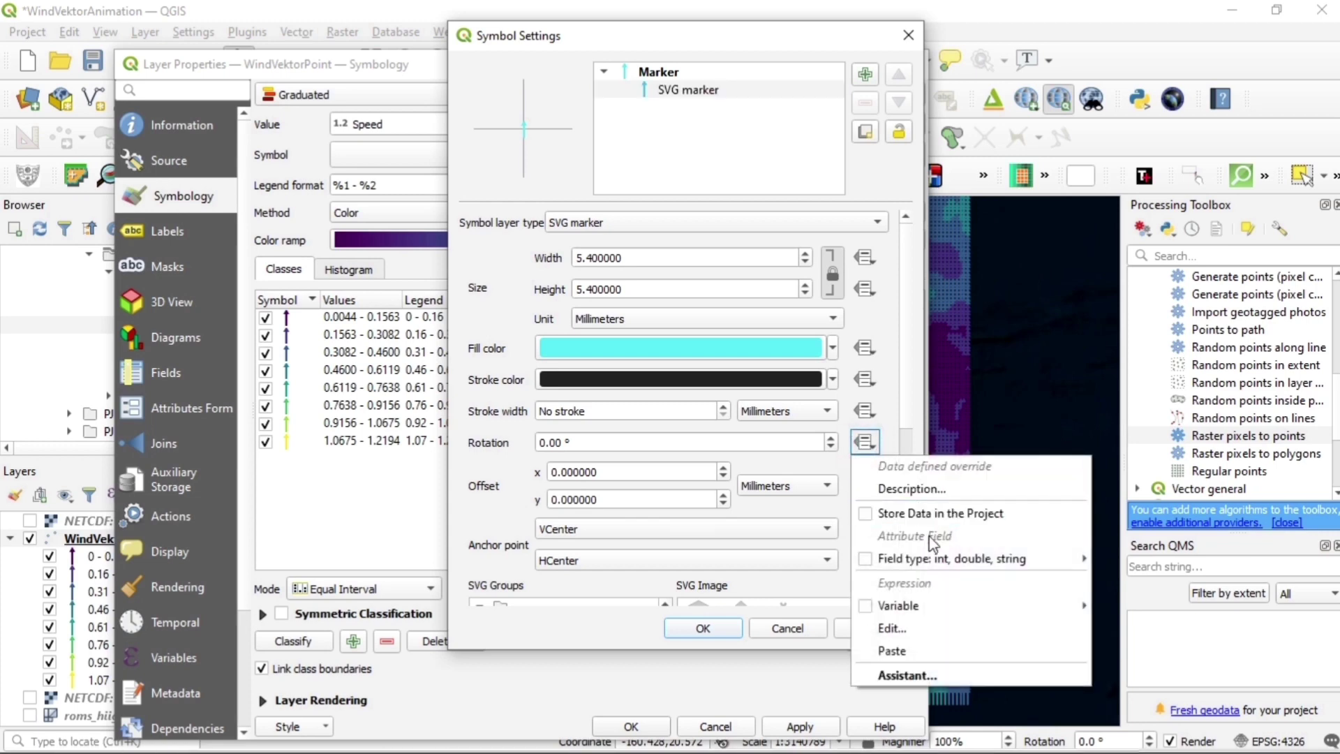
mouse_move(977, 559)
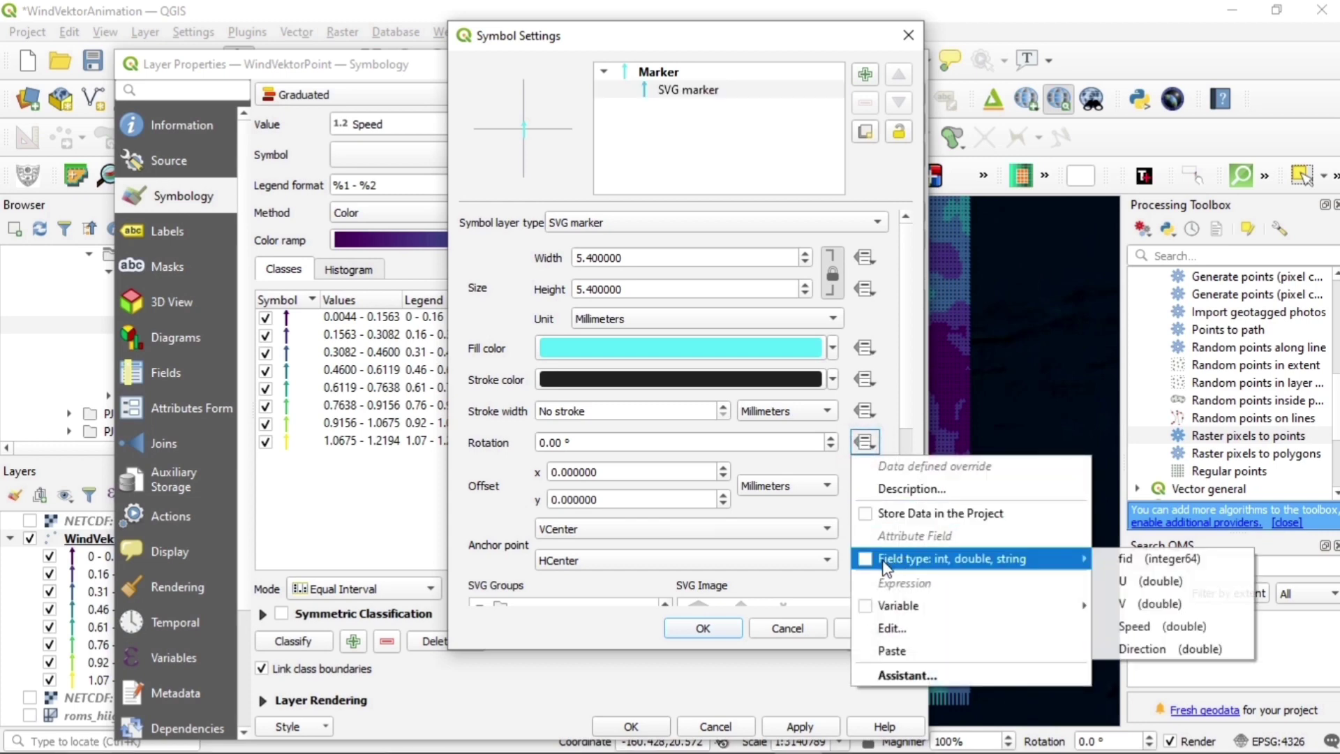
left_click(1137, 649)
left_click(702, 628)
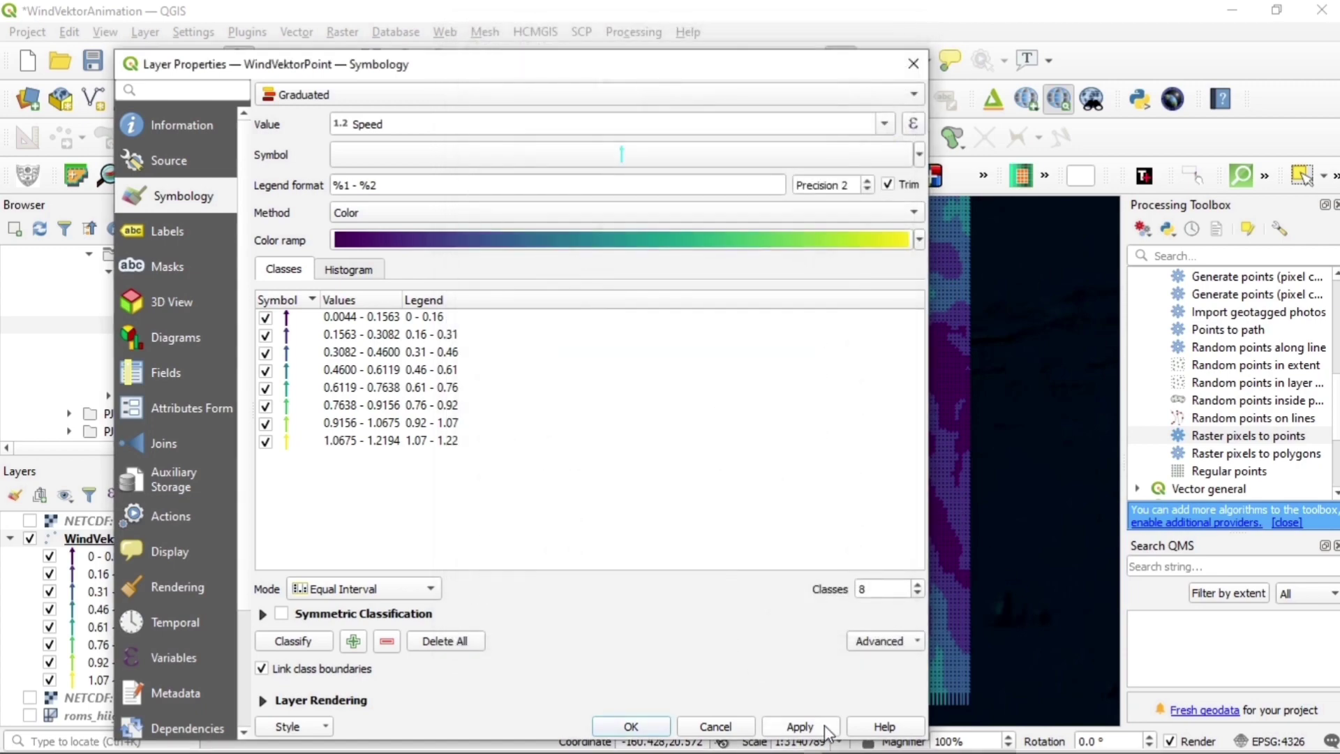
left_click(800, 727)
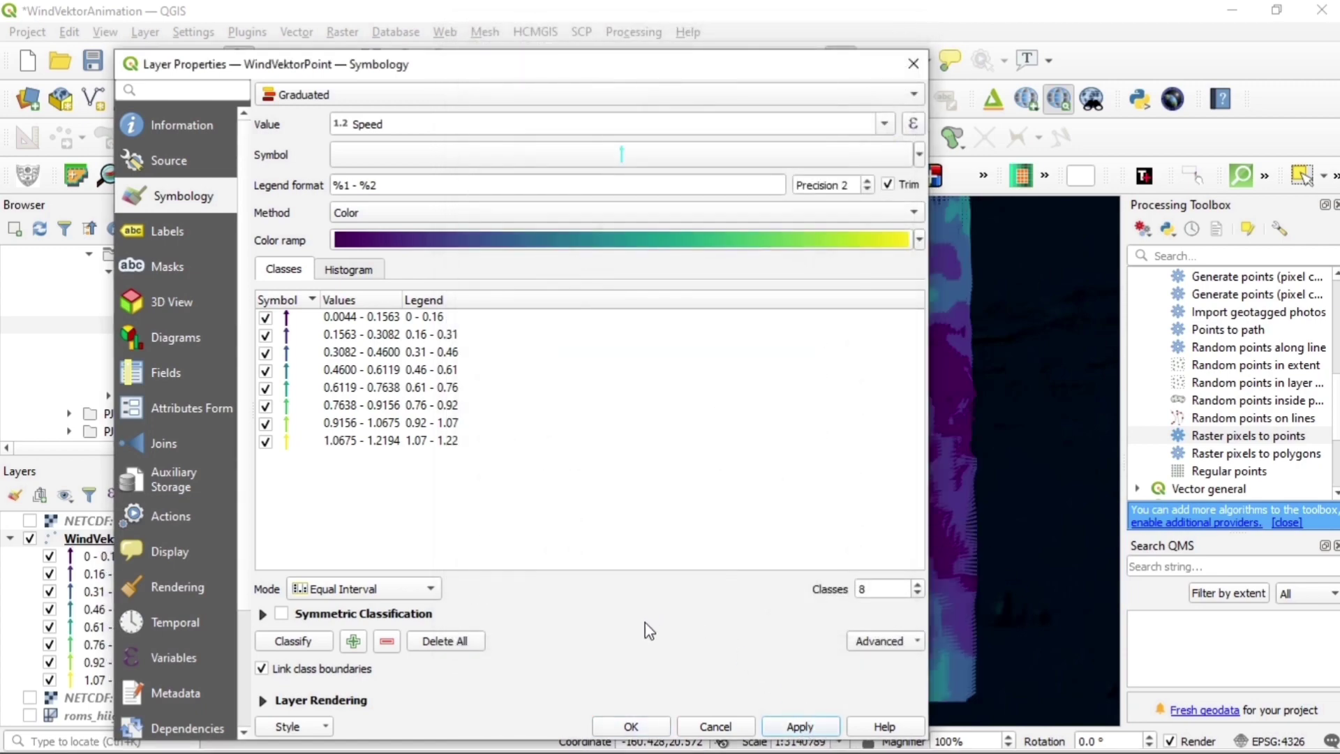
left_click(630, 727)
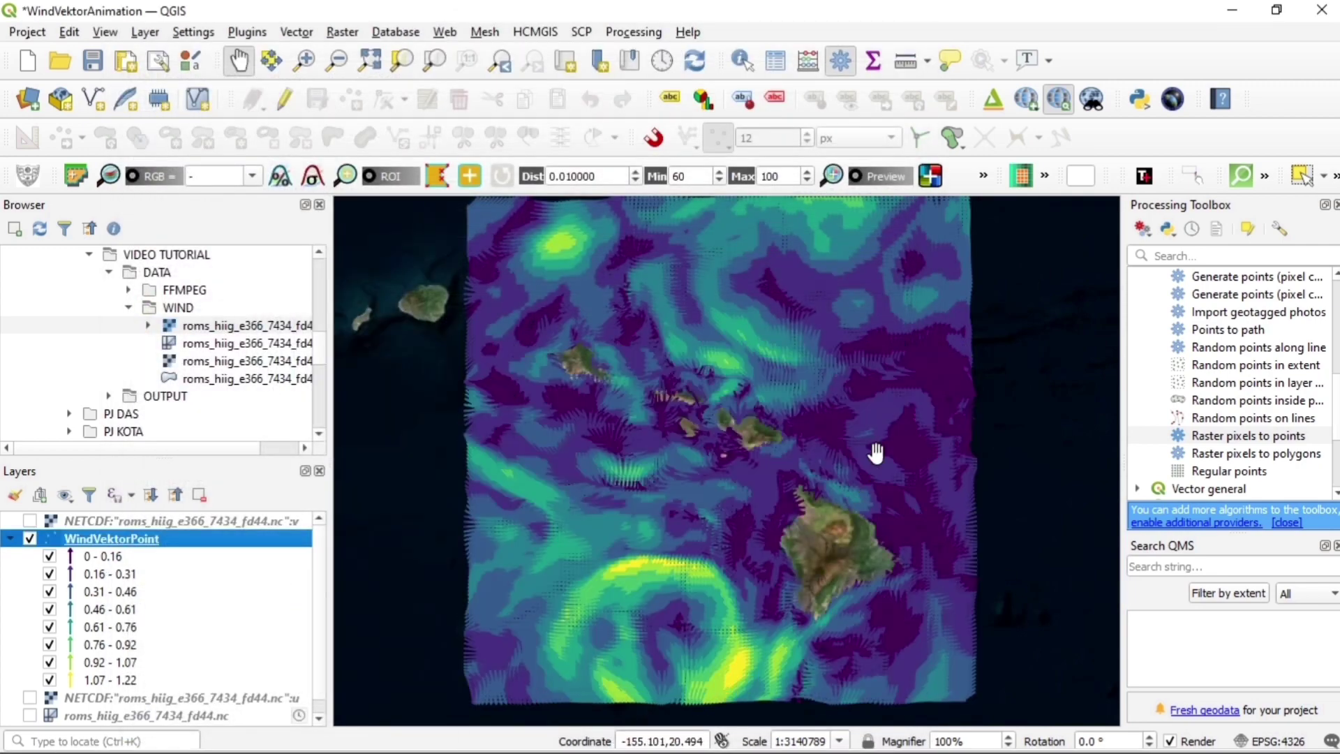
Step: Examine the rotated arrows and their Speed colors across the map, both close up around the islands and over the full extent
scroll(663, 592, "up", 1)
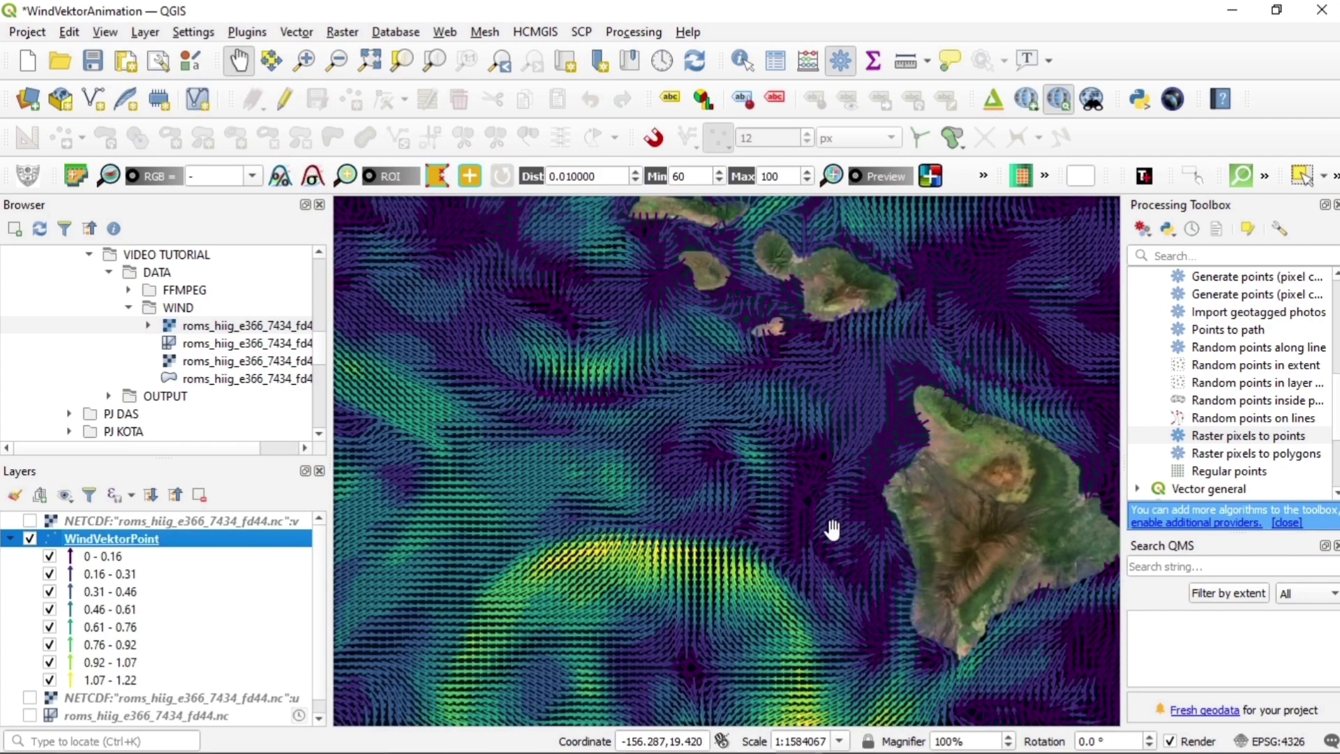
scroll(670, 625, "up", 1)
scroll(789, 524, "up", 1)
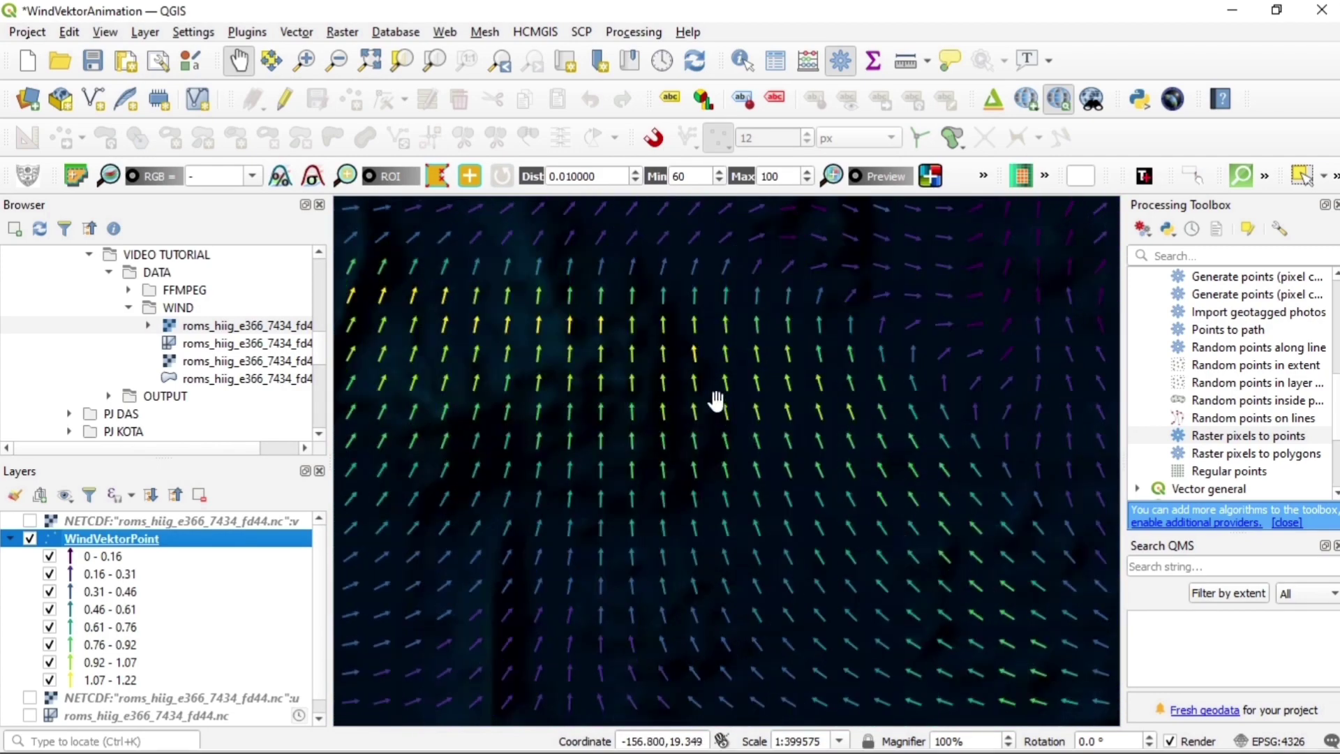
scroll(761, 534, "down", 3)
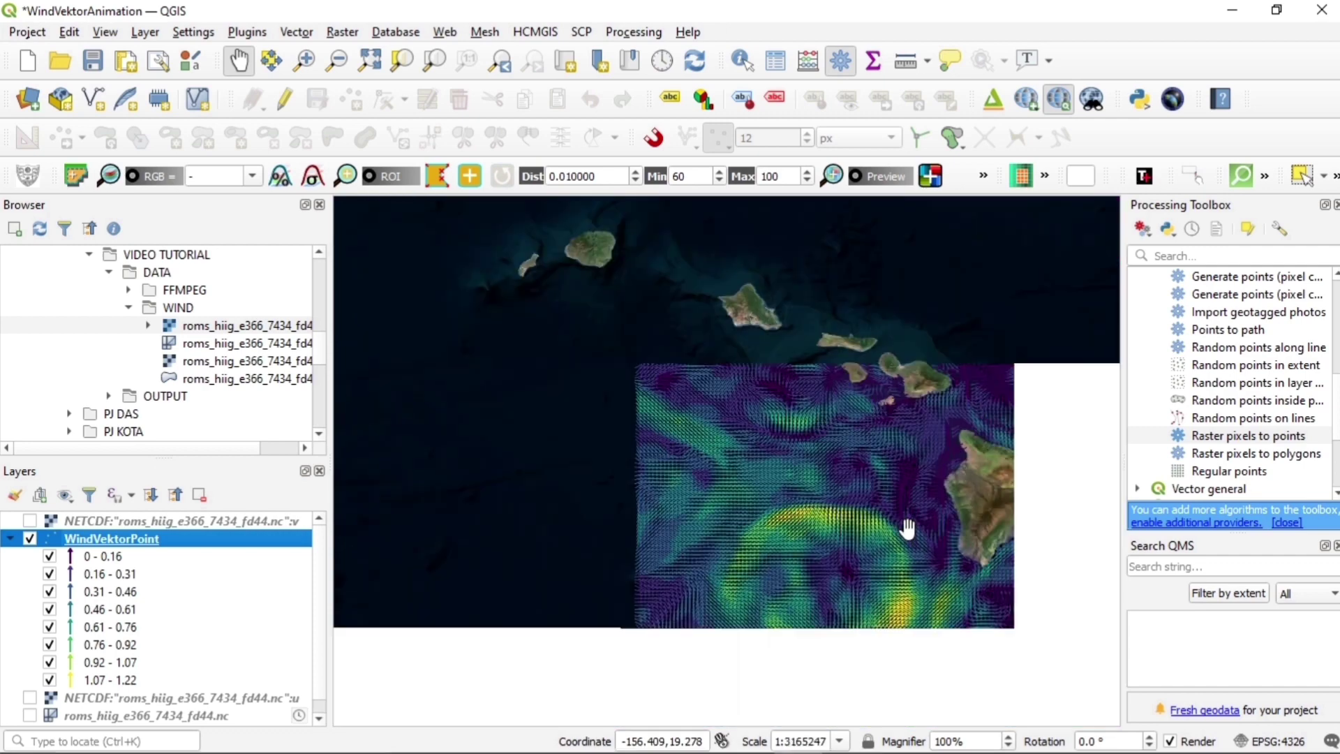
left_click_drag(967, 398, 757, 492)
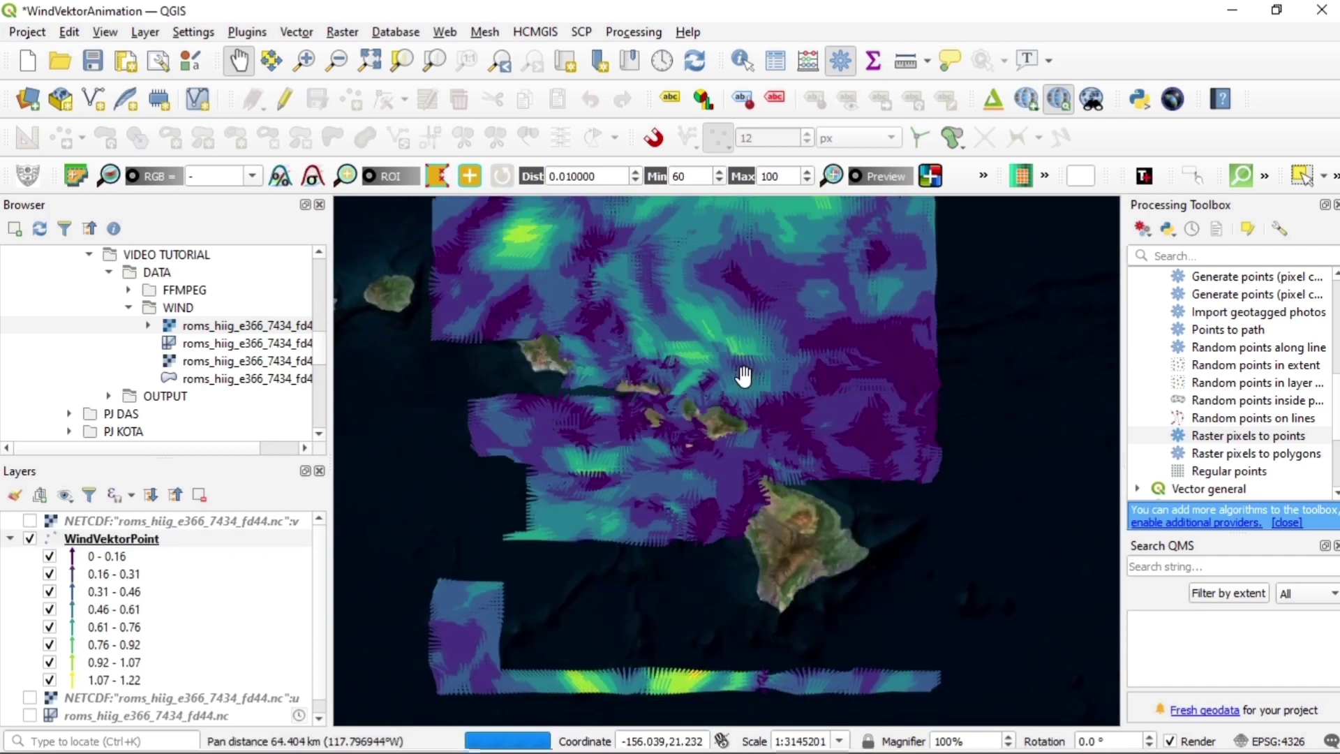
scroll(742, 396, "up", 1)
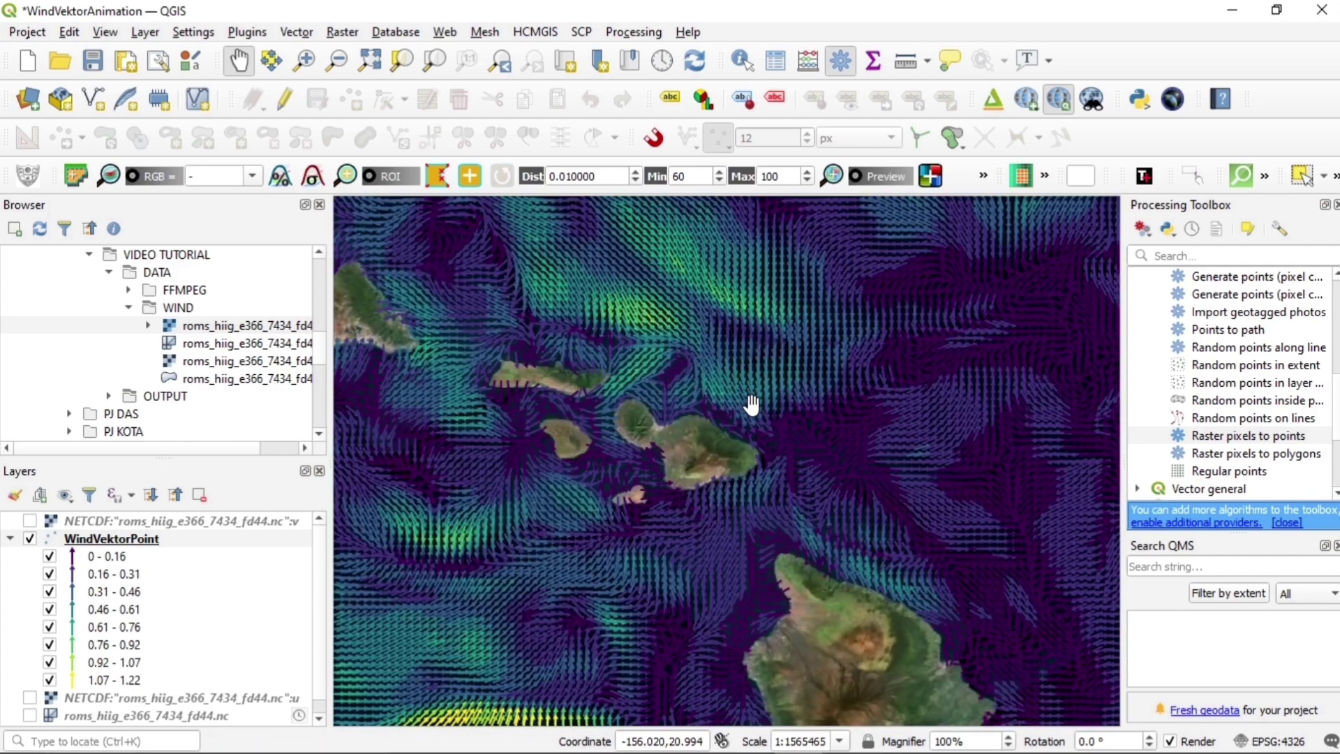
left_click_drag(778, 562, 802, 514)
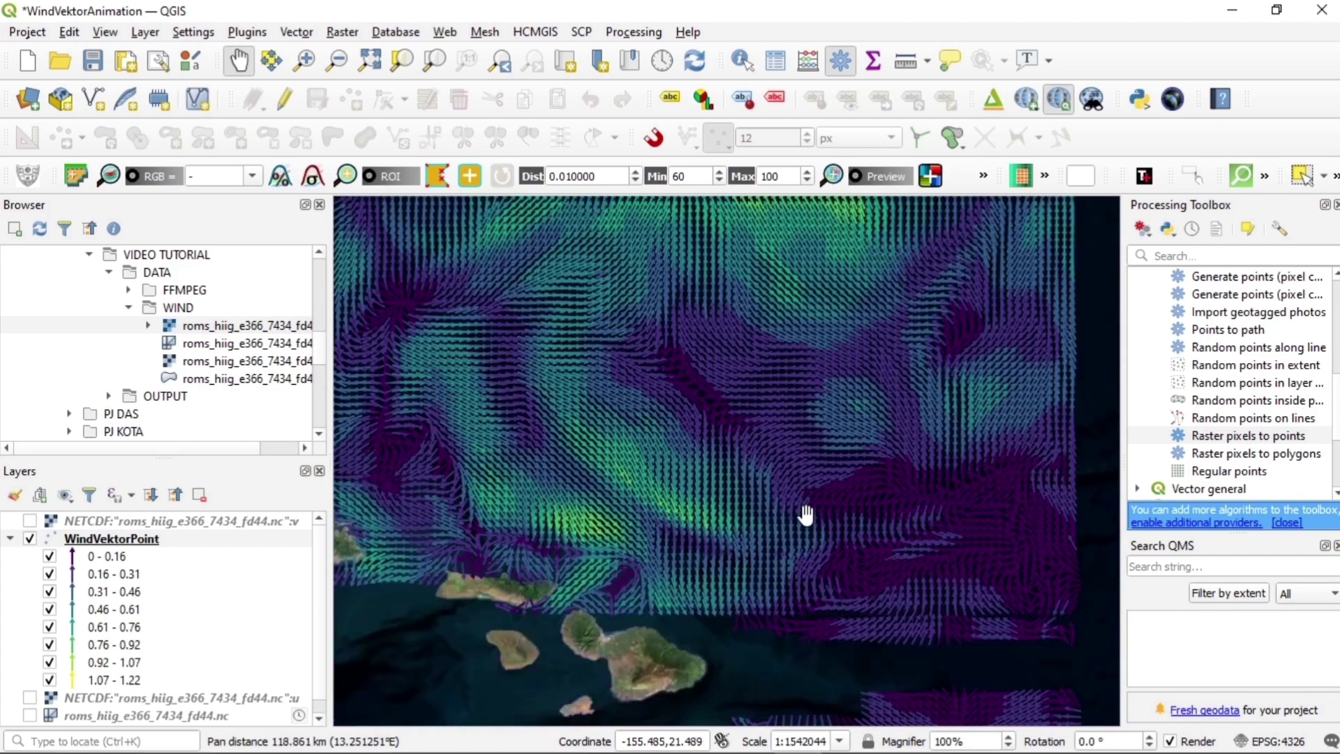
scroll(666, 466, "up", 1)
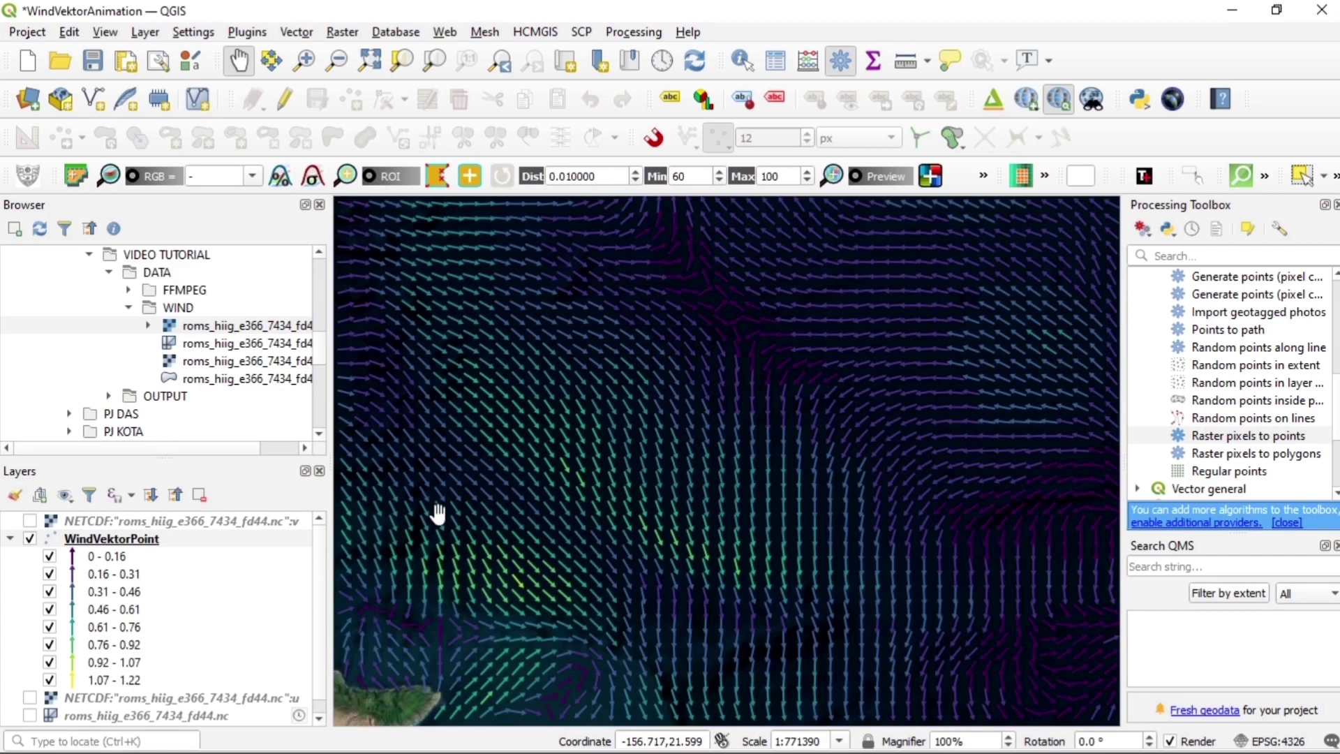
left_click_drag(437, 514, 844, 464)
scroll(727, 574, "down", 1)
scroll(710, 544, "down", 1)
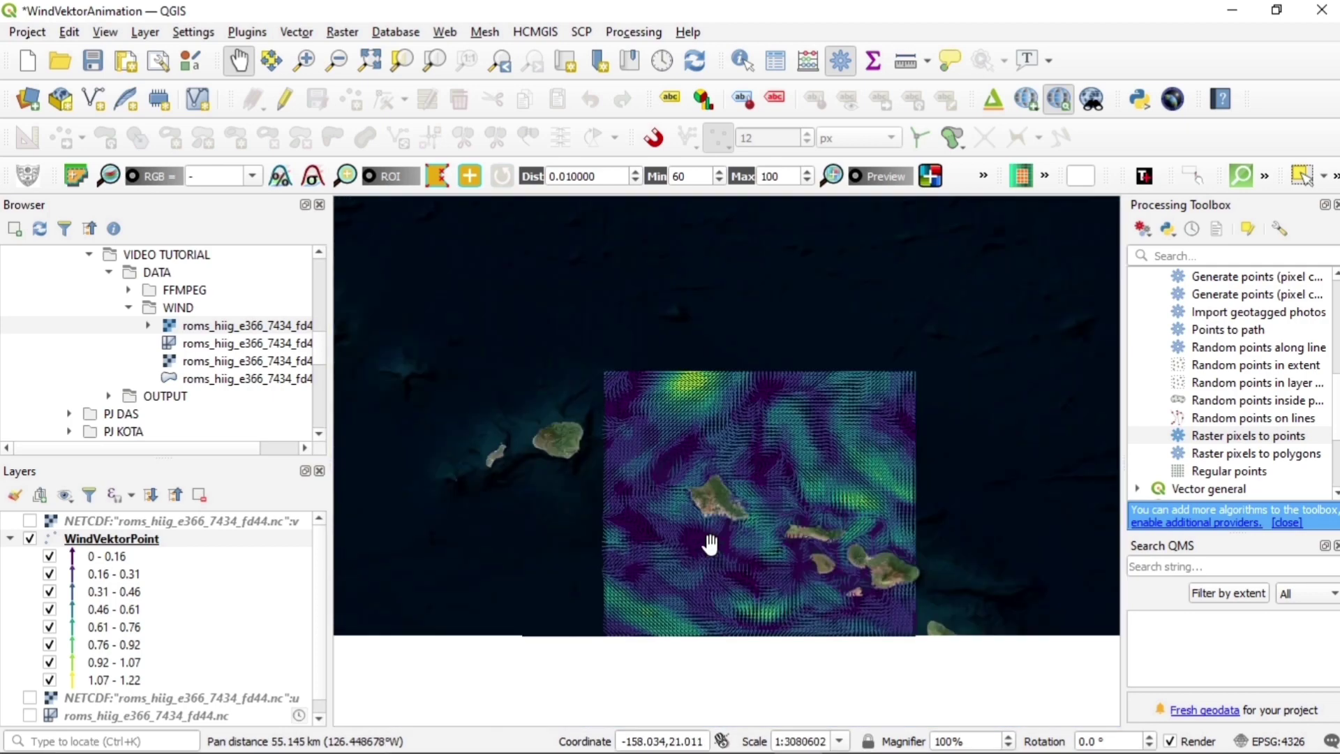
left_click_drag(868, 568, 793, 479)
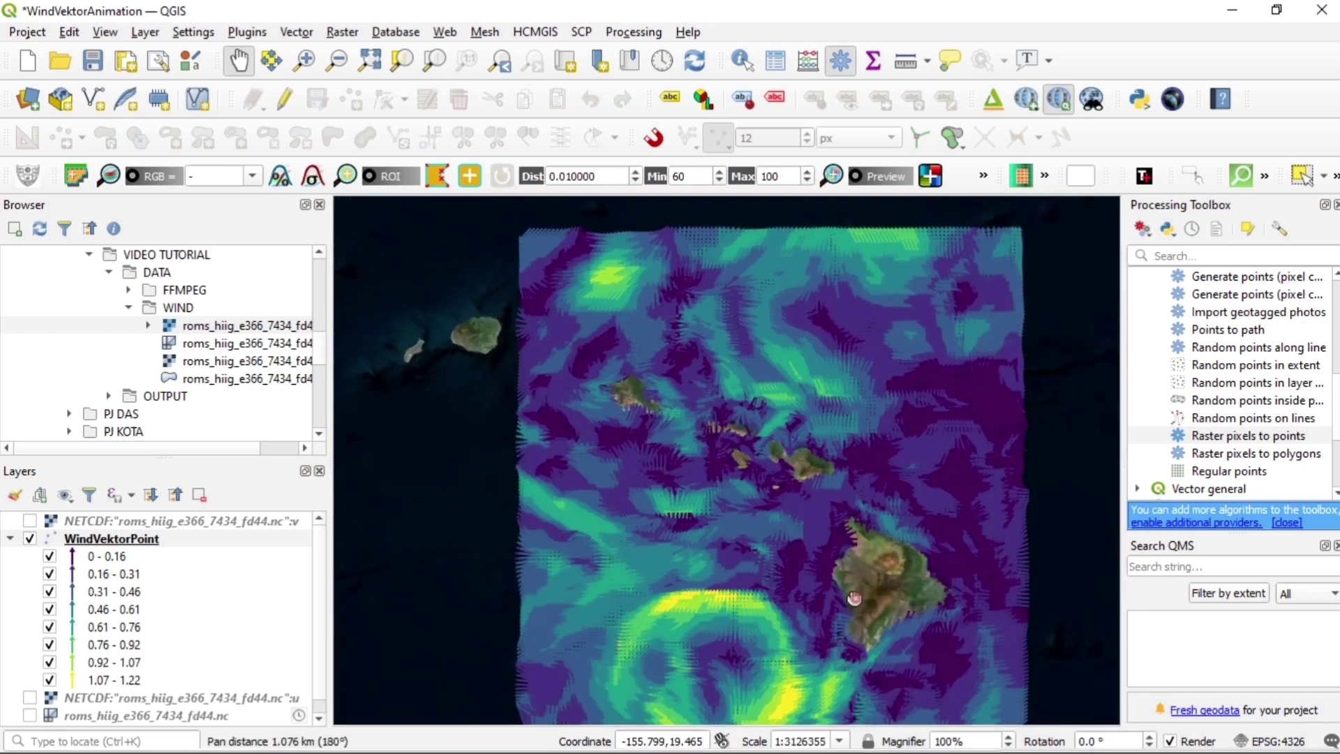
left_click_drag(855, 598, 850, 577)
Step: Review the Speed classes in the WindVektorPoint legend and leave the legend collapsed
left_click(10, 539)
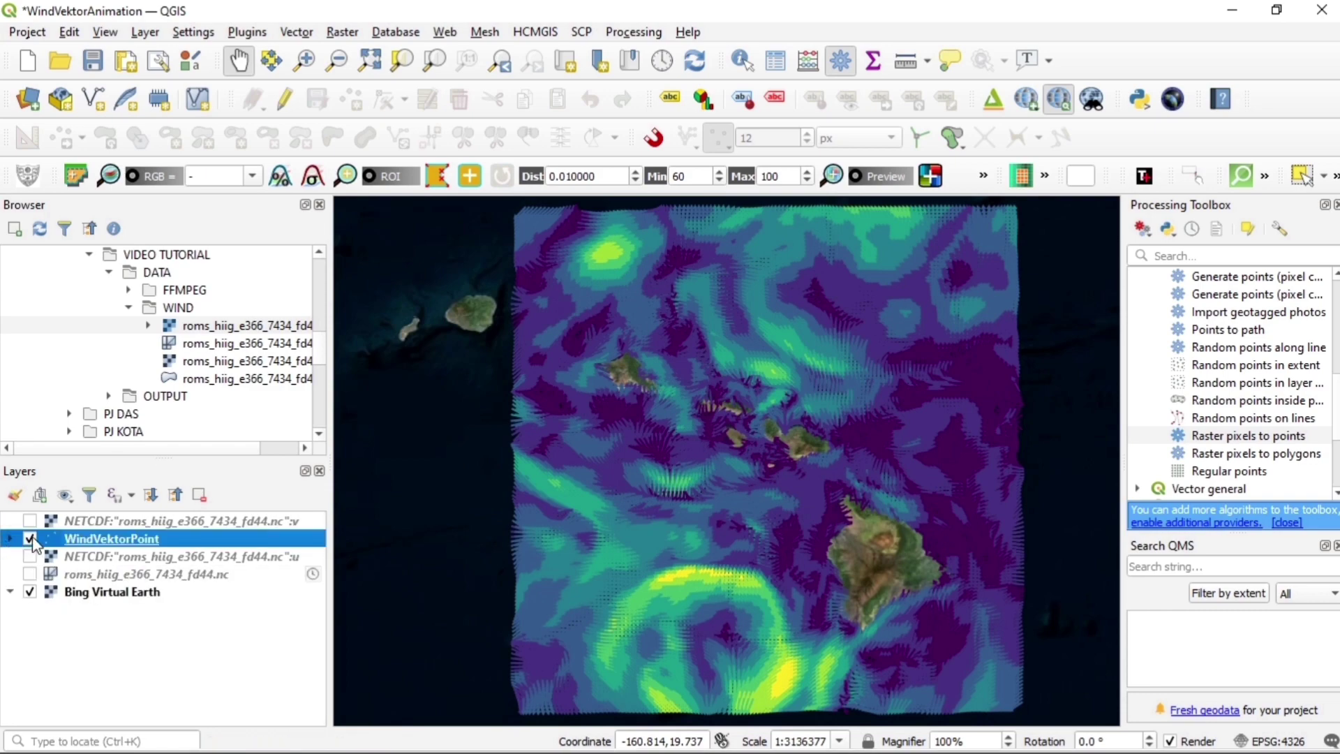
left_click(9, 538)
scroll(160, 585, "down", 1)
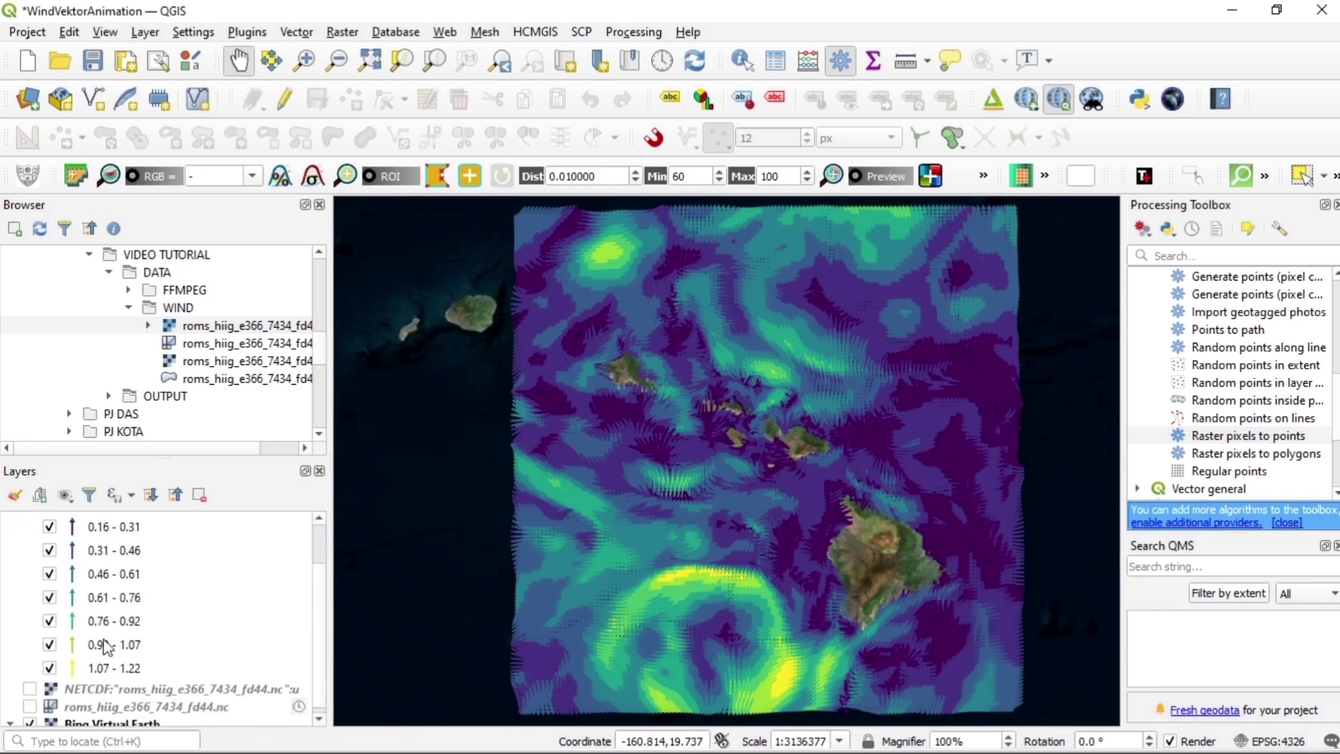
scroll(85, 621, "up", 1)
left_click(10, 539)
Step: Compare WindVektorPoint with the roms_hiig_e366_7434_fd44.nc mesh by switching their visibility, leaving only WindVektorPoint shown over the Bing basemap
left_click(29, 540)
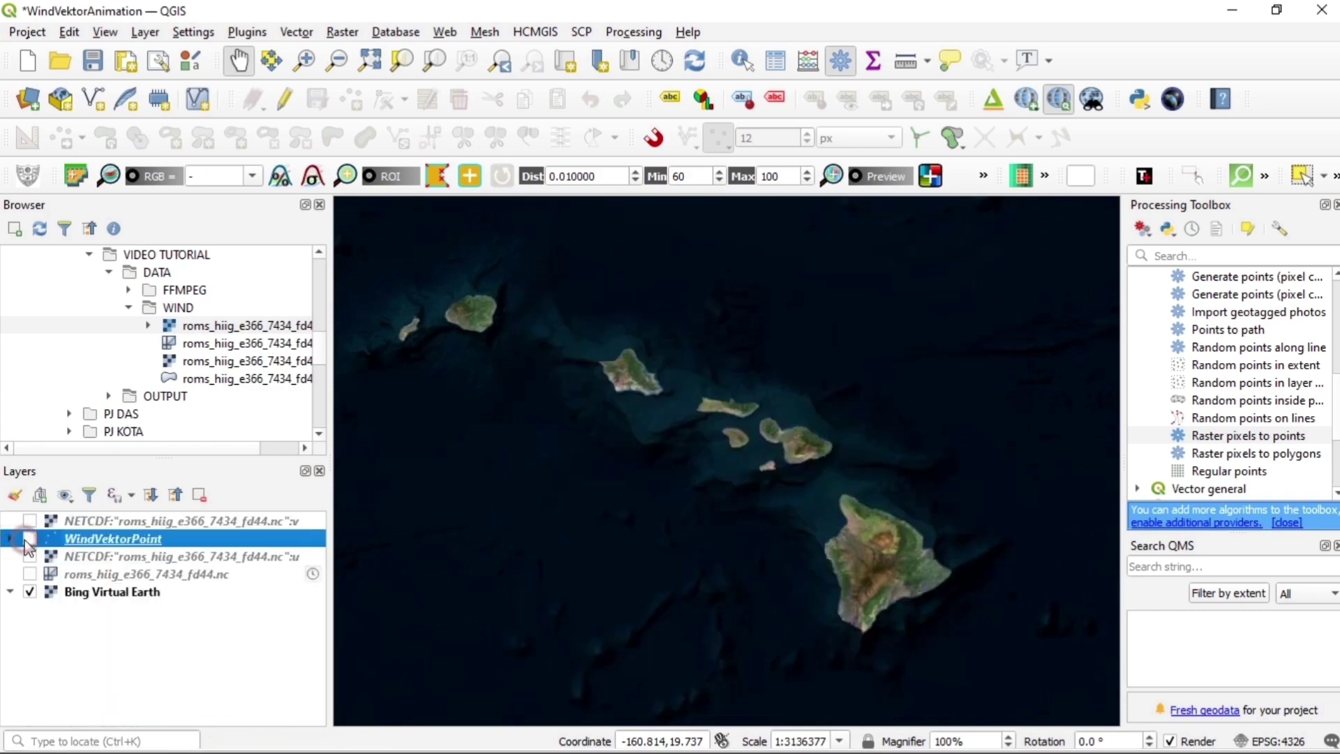
left_click(30, 575)
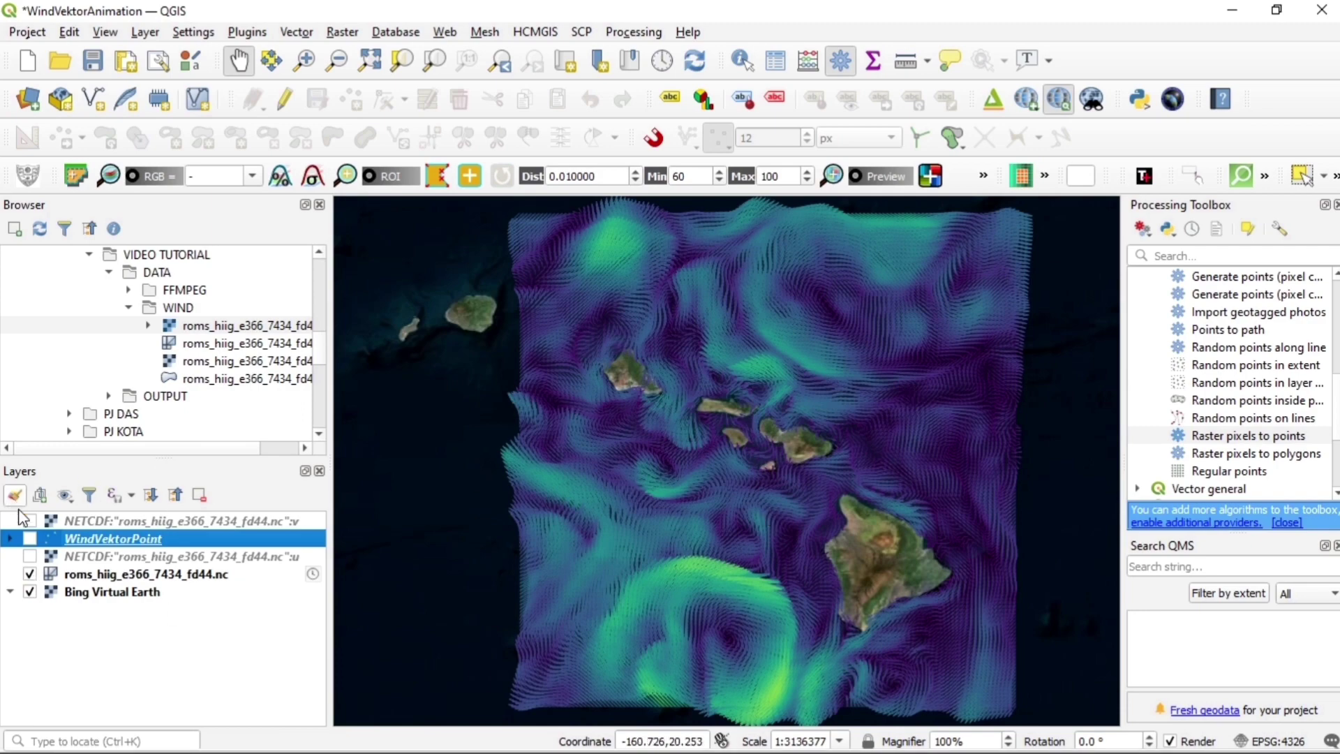
left_click(30, 541)
left_click(30, 574)
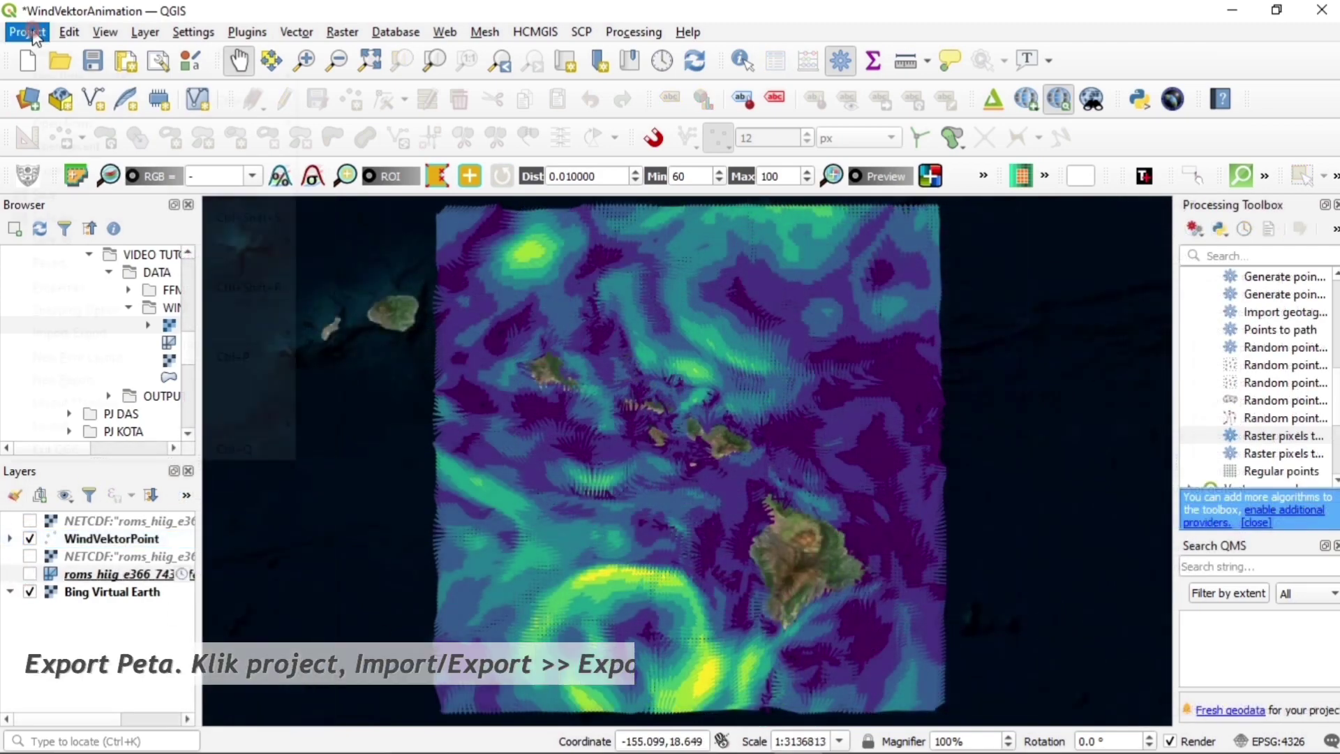
Step: Start exporting the current map view to an image and set the resolution to 300 dpi
left_click(28, 32)
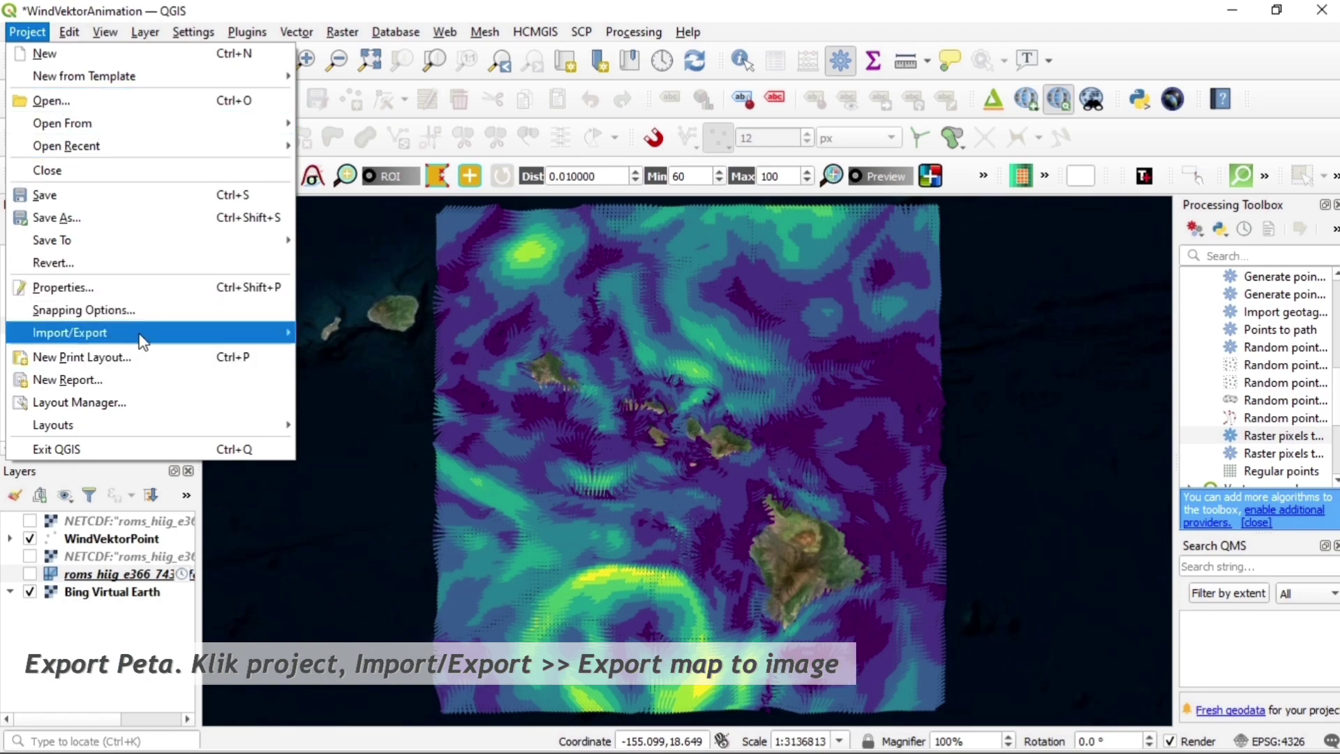
mouse_move(142, 340)
left_click(315, 333)
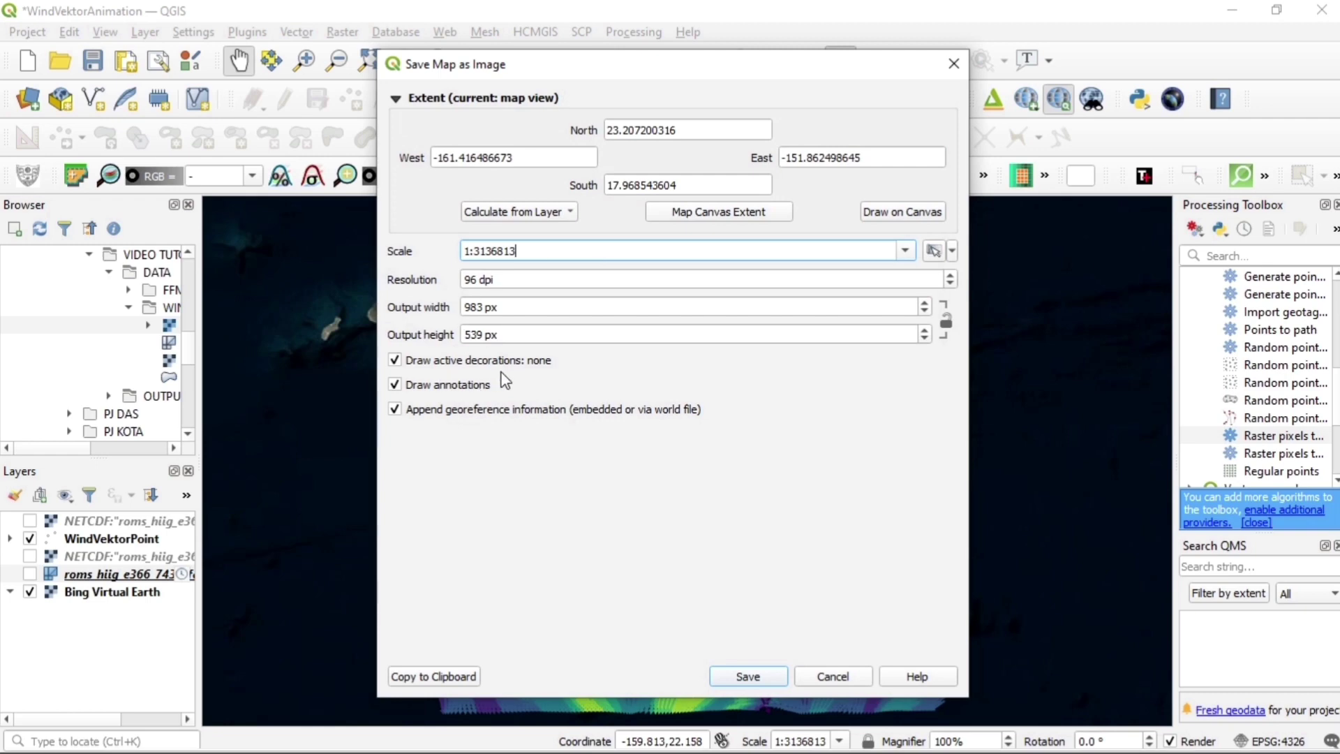
left_click(477, 279)
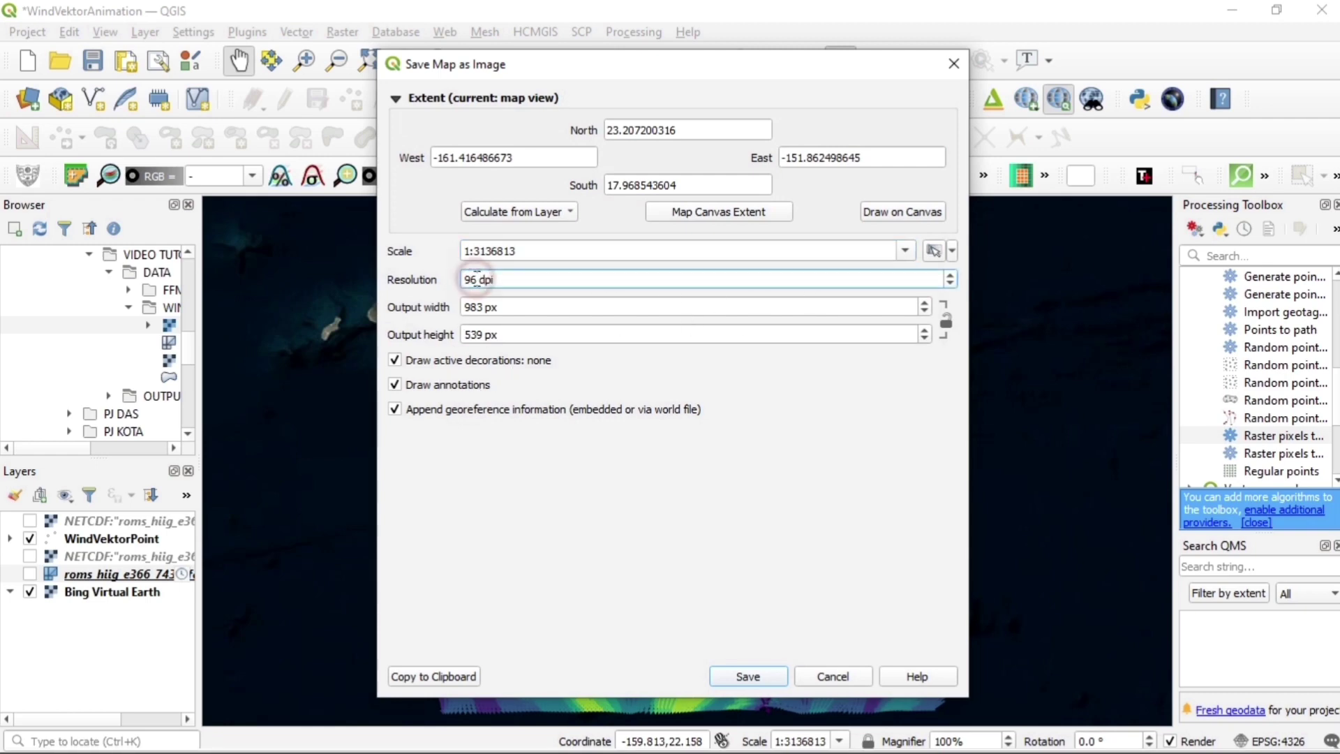
key("BackSpace")
key("BackSpace")
type("300")
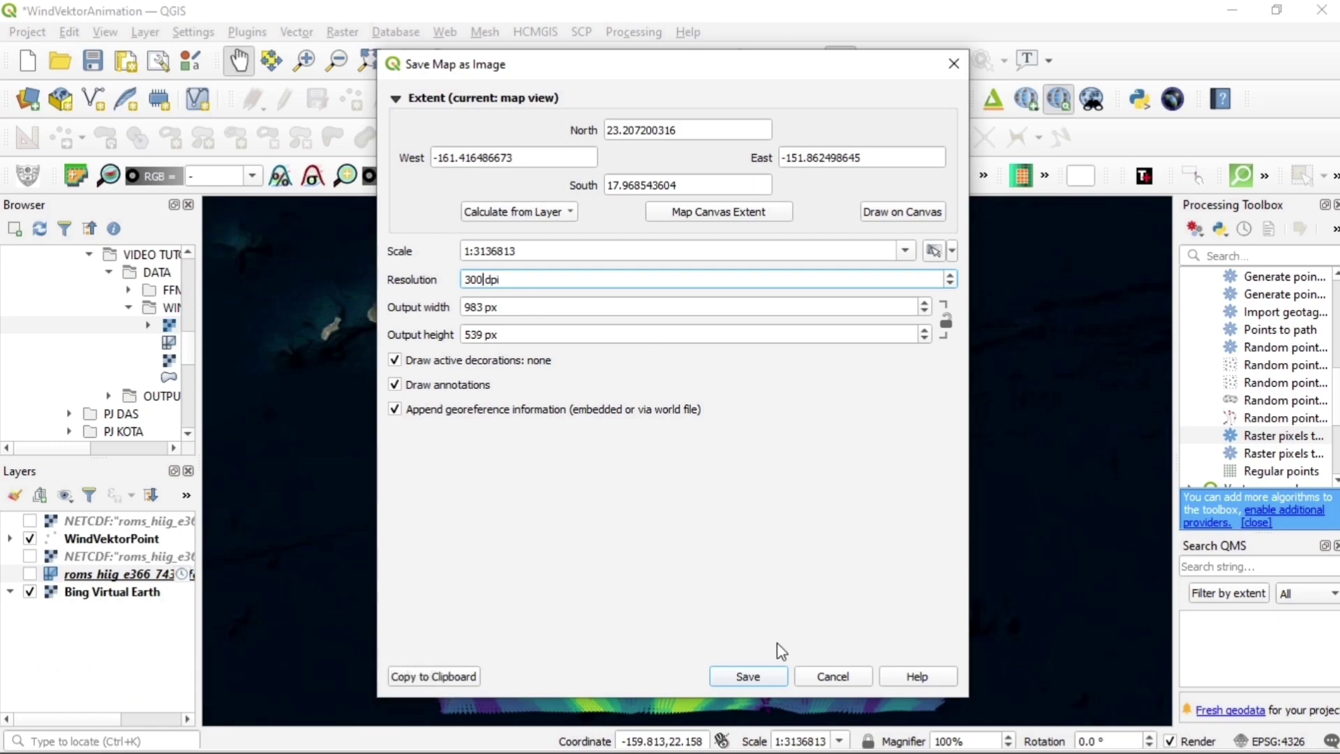
Step: Save the map image in the VIDEO TUTORIAL folder as a PNG named Wind Vektor Point
left_click(768, 678)
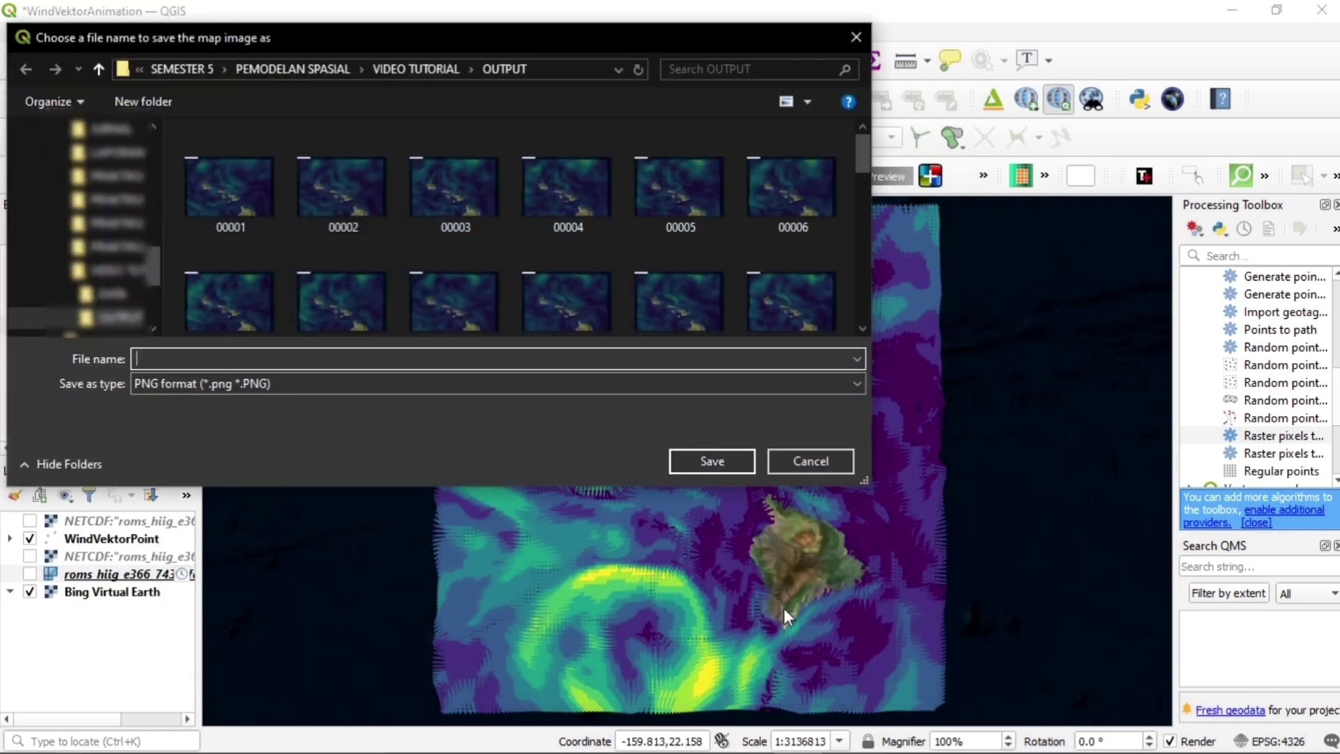
left_click(457, 358)
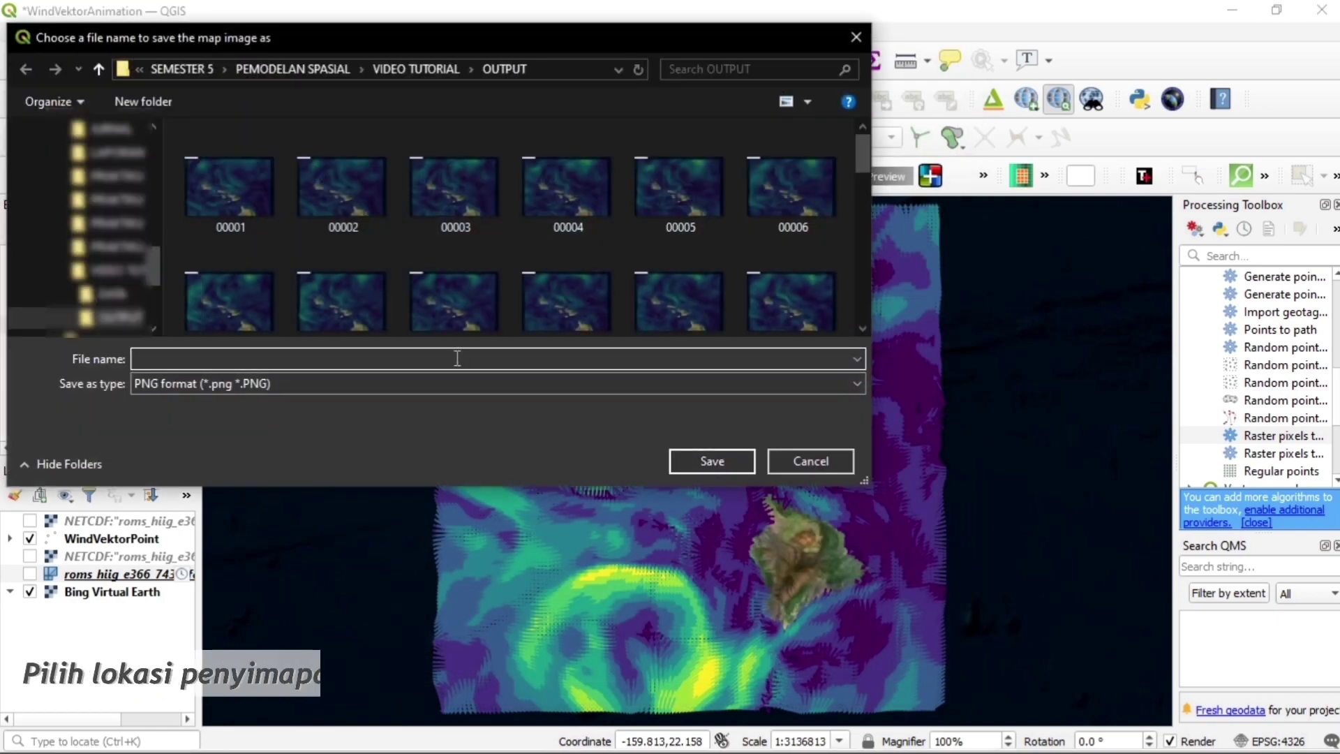
left_click(414, 70)
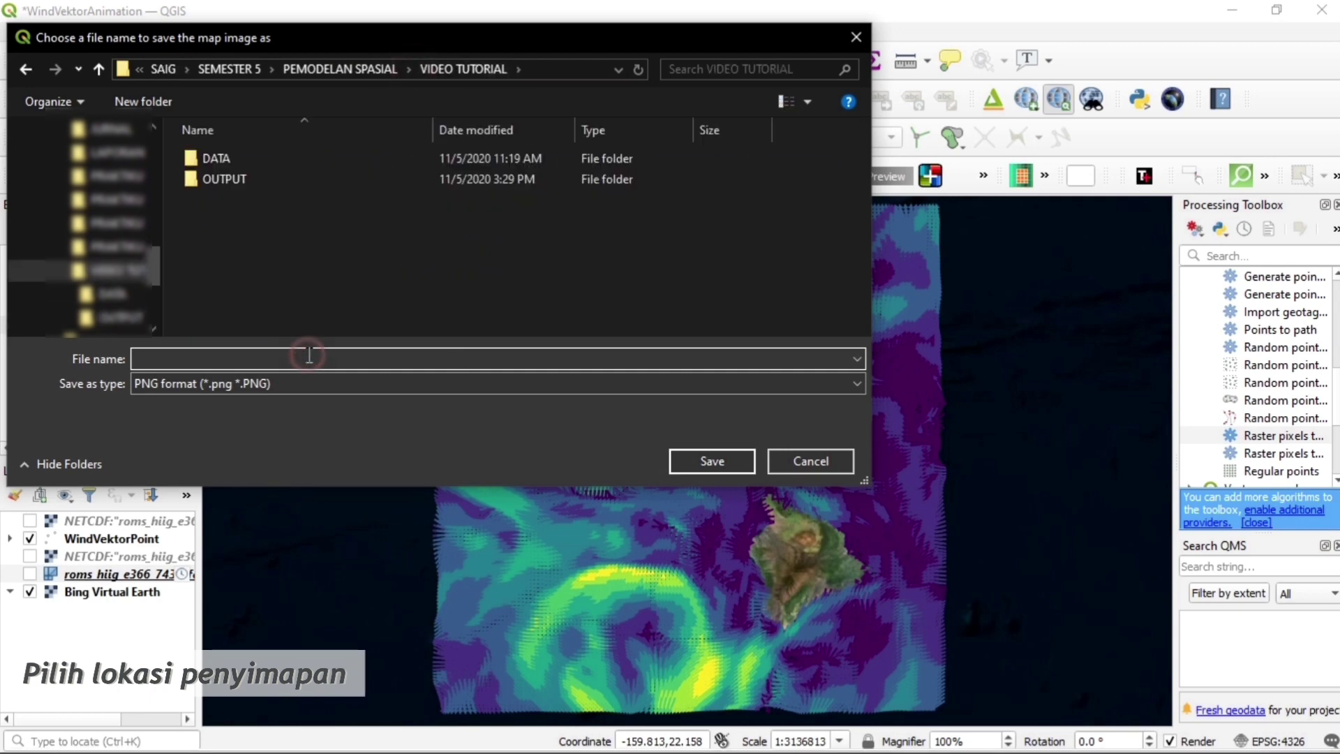
left_click(310, 356)
type("Wind Vektor")
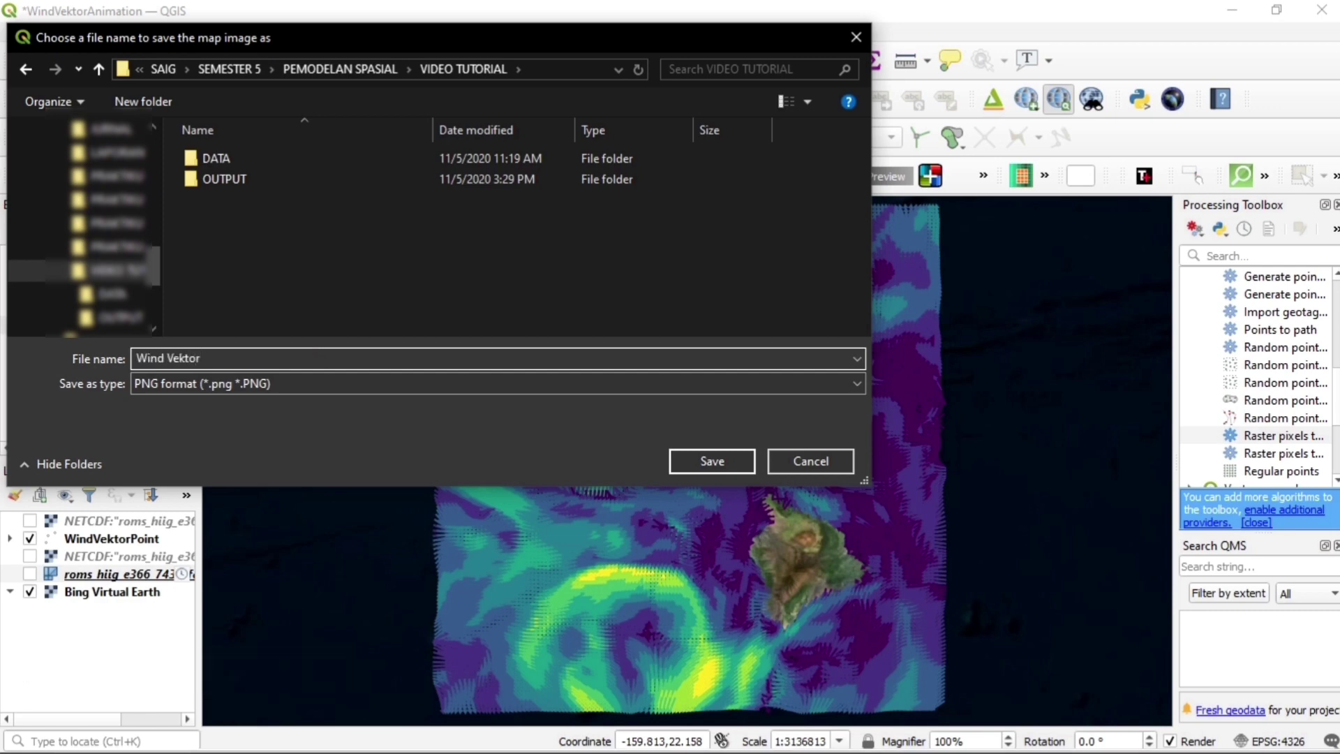
type(" Point")
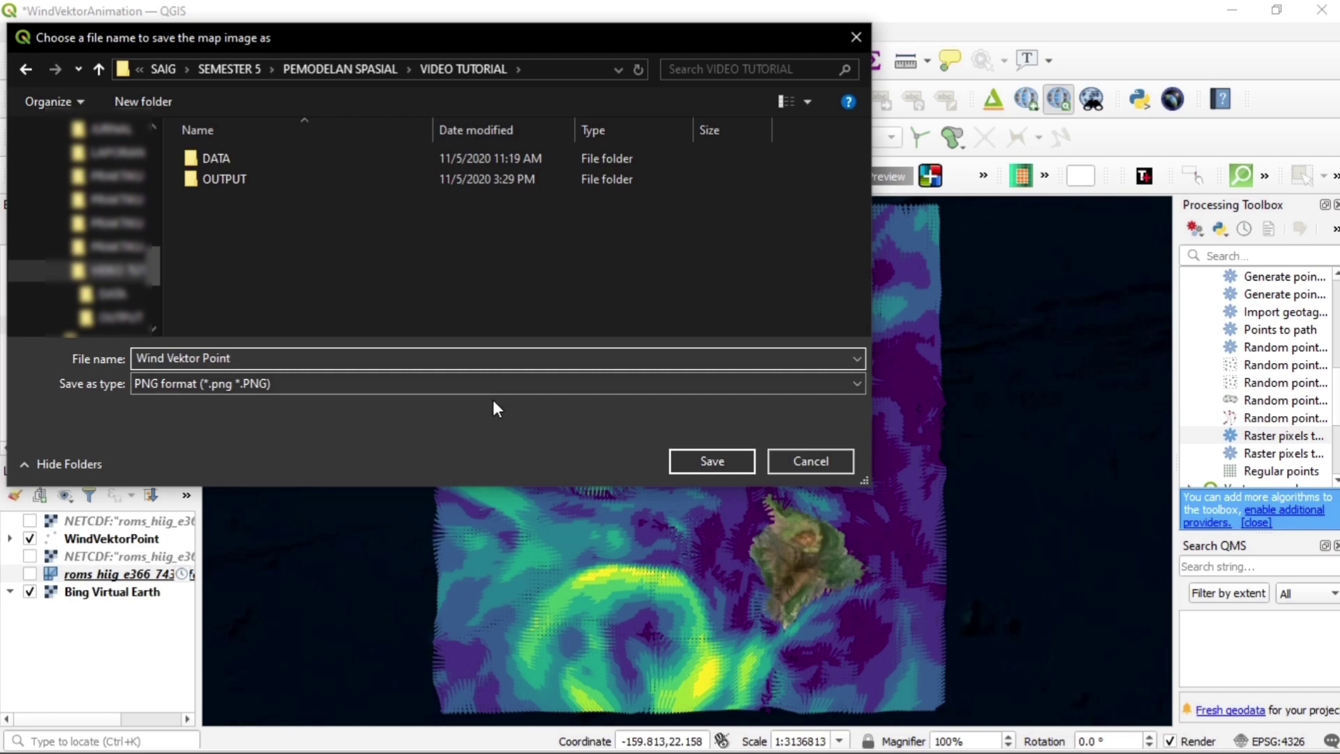